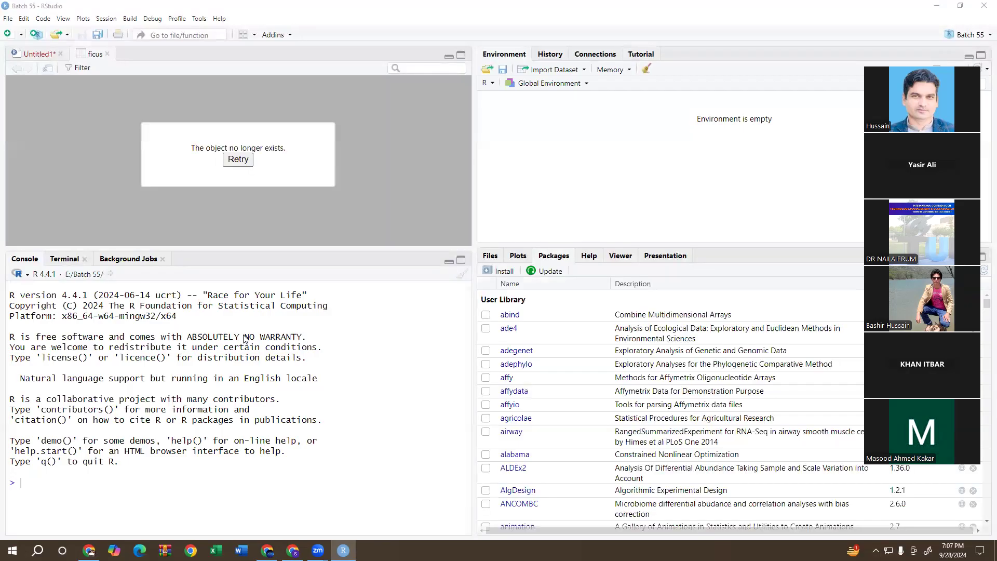
# Switch to WhatsApp in Chrome and review the plotting tasks and shared plots in the Batch 52 registered participants group.
pyautogui.click(89, 550)
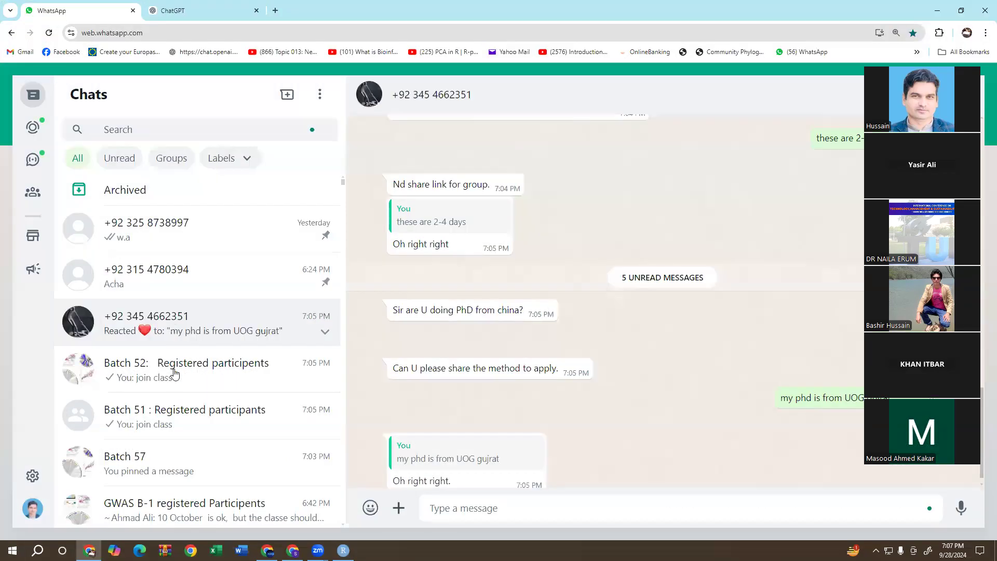
pyautogui.click(175, 373)
pyautogui.scroll(15, 712, 366)
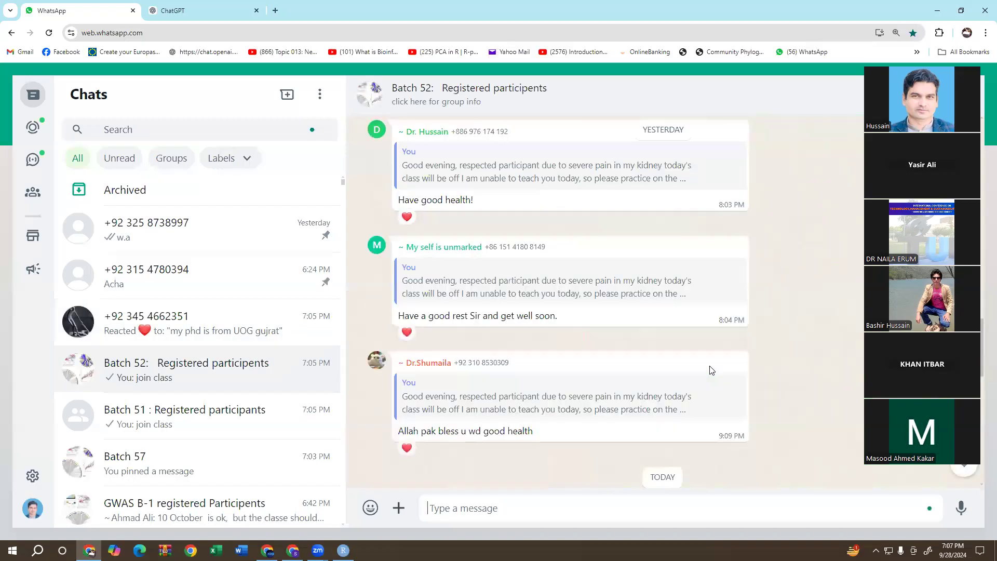
pyautogui.scroll(8, 710, 369)
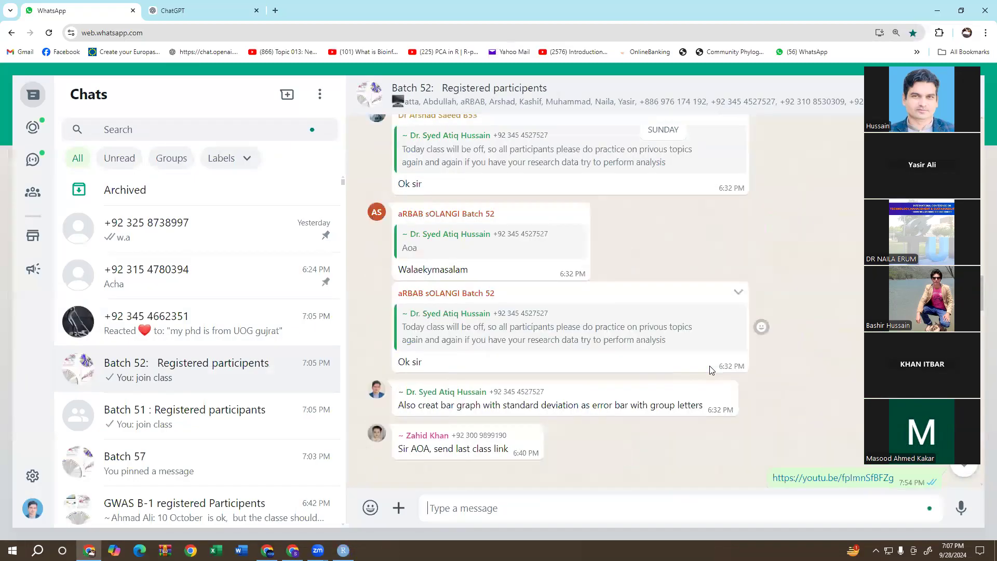
pyautogui.scroll(10, 711, 370)
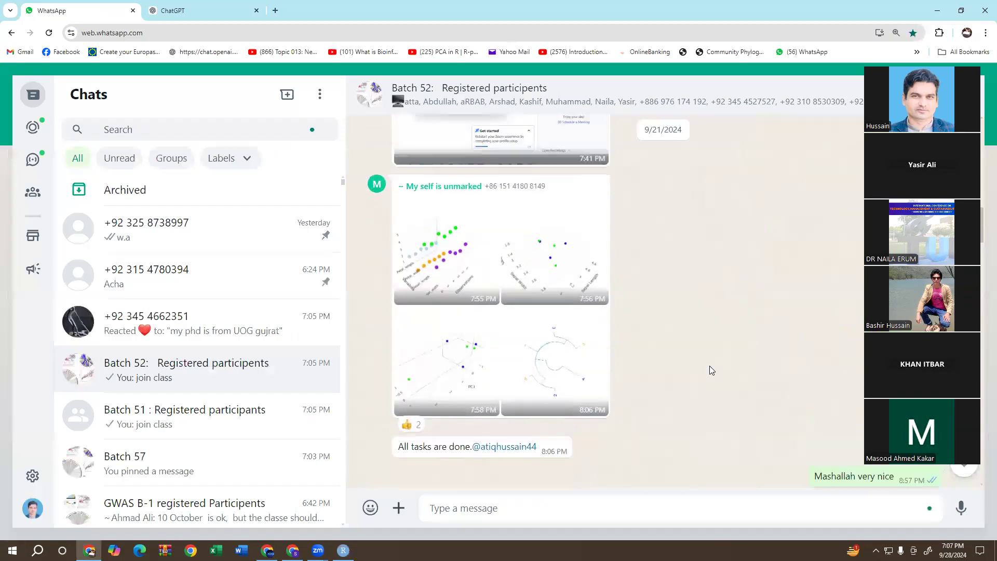
pyautogui.scroll(10, 709, 365)
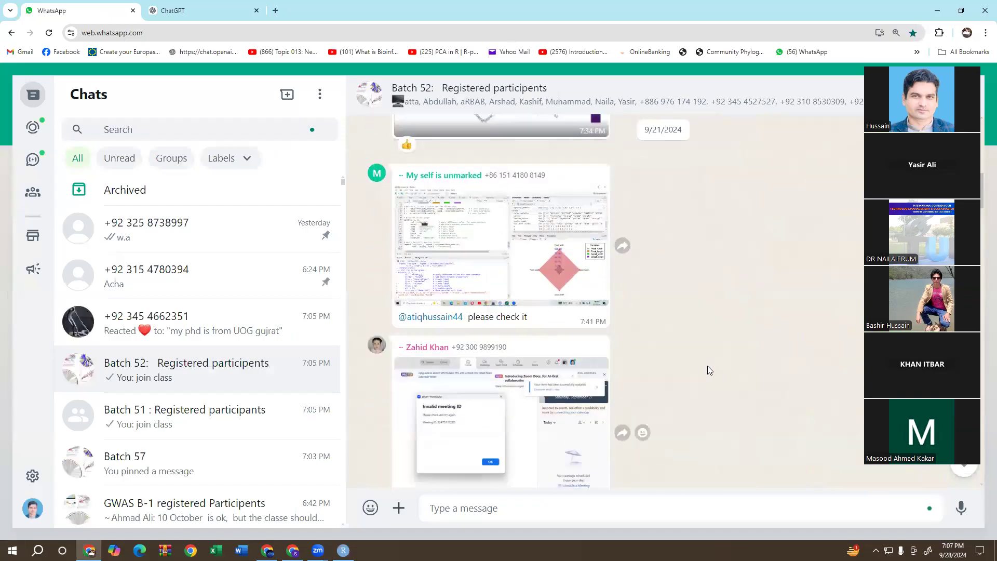
pyautogui.scroll(10, 707, 367)
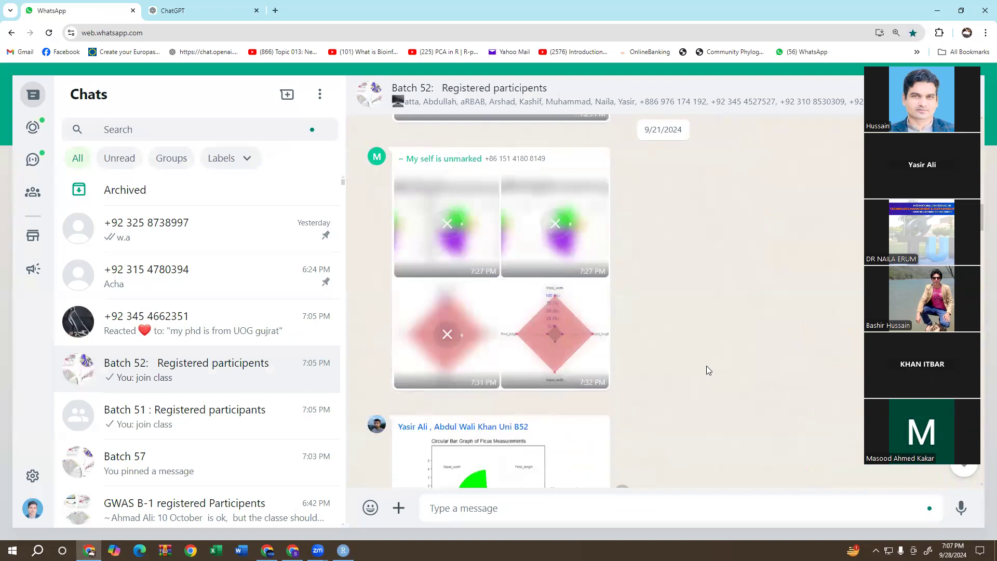
pyautogui.scroll(10, 707, 370)
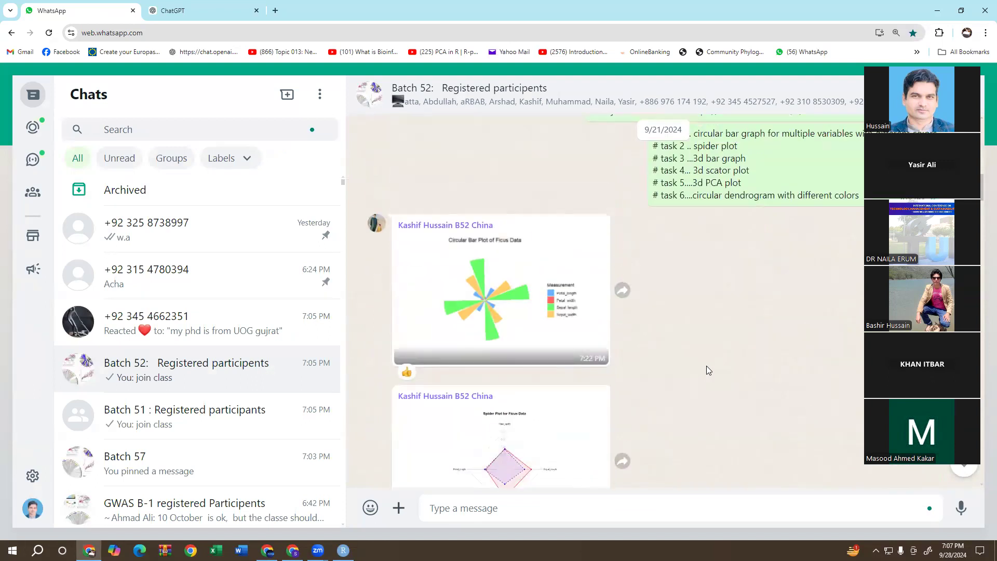
pyautogui.scroll(5, 706, 370)
pyautogui.scroll(-10, 705, 371)
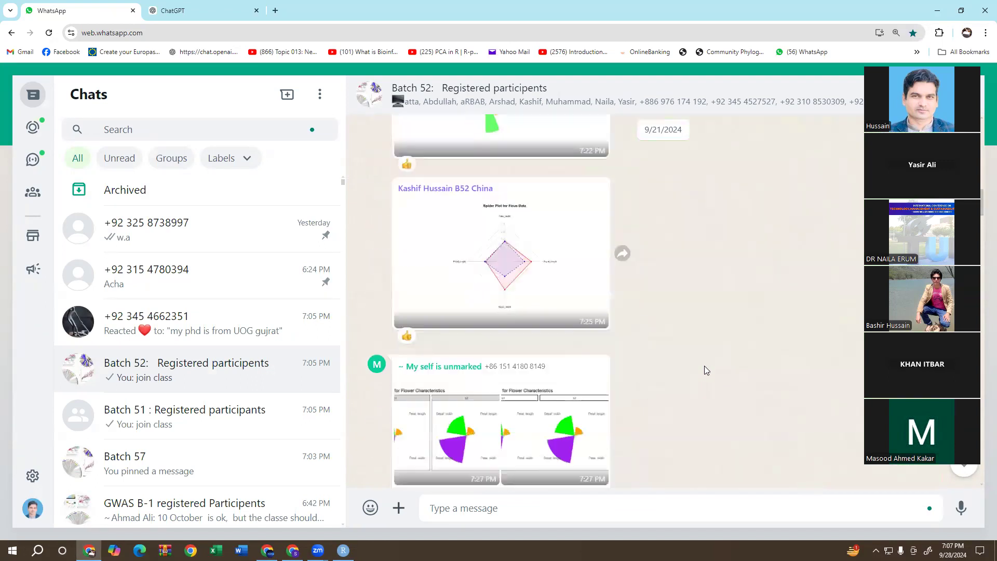
pyautogui.scroll(-10, 704, 367)
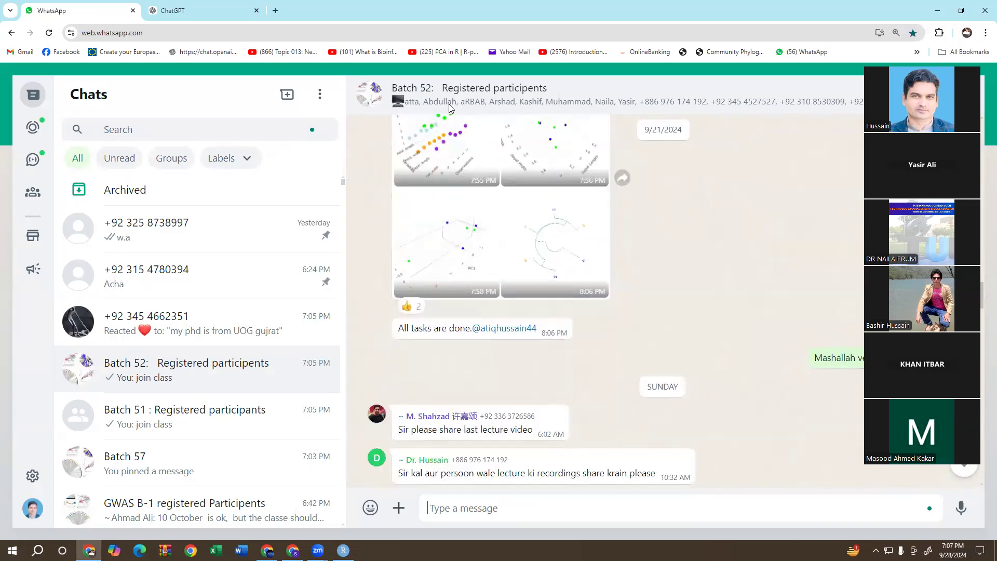
pyautogui.click(936, 10)
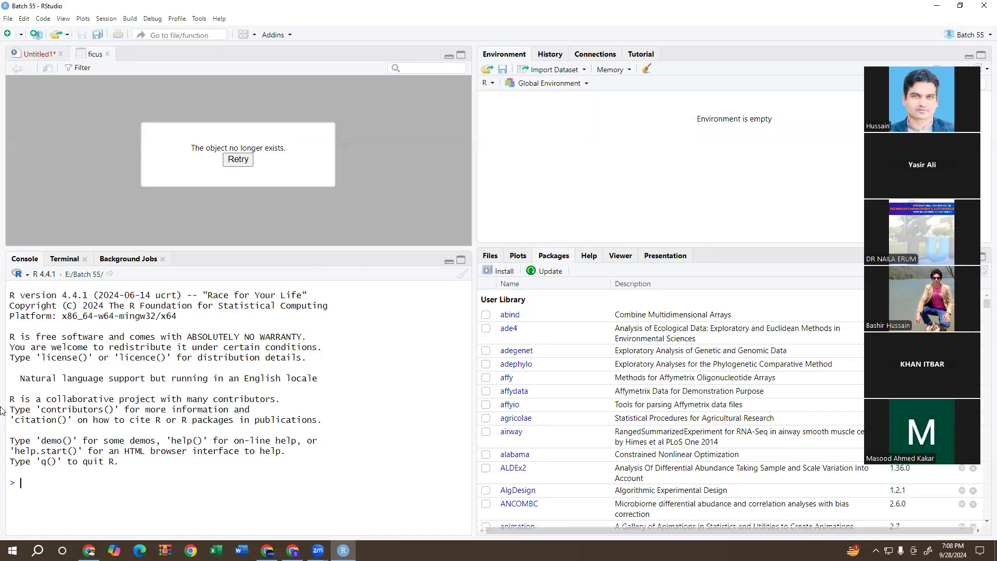
# In the Untitled1 script, add the comments "# replicated data" and "# avarage data mean" on lines 39 and 40.
pyautogui.click(40, 54)
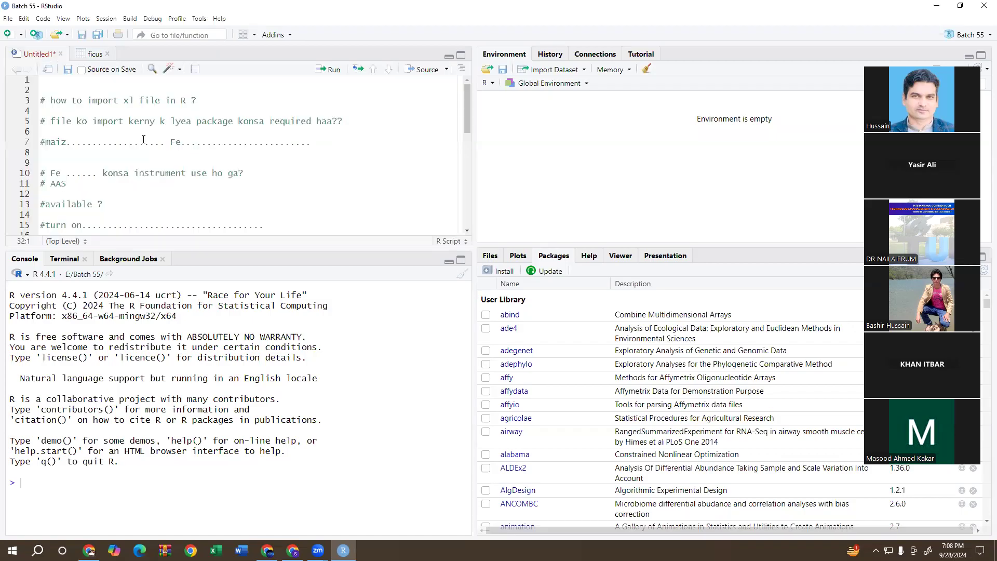
pyautogui.scroll(-10, 260, 189)
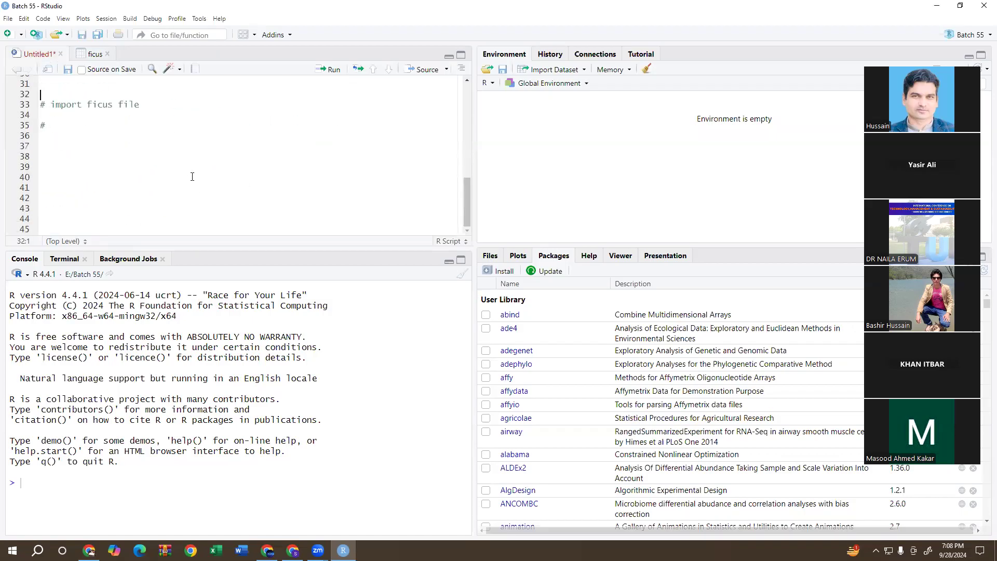
pyautogui.click(139, 172)
pyautogui.write('#')
pyautogui.write('replicated data')
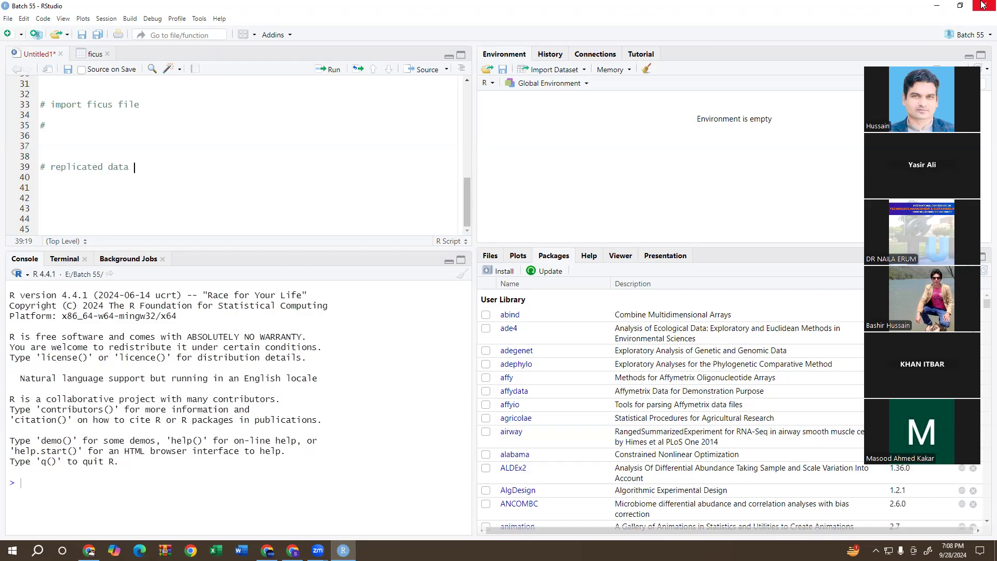
pyautogui.press('Return')
pyautogui.write('# avarage data mean')
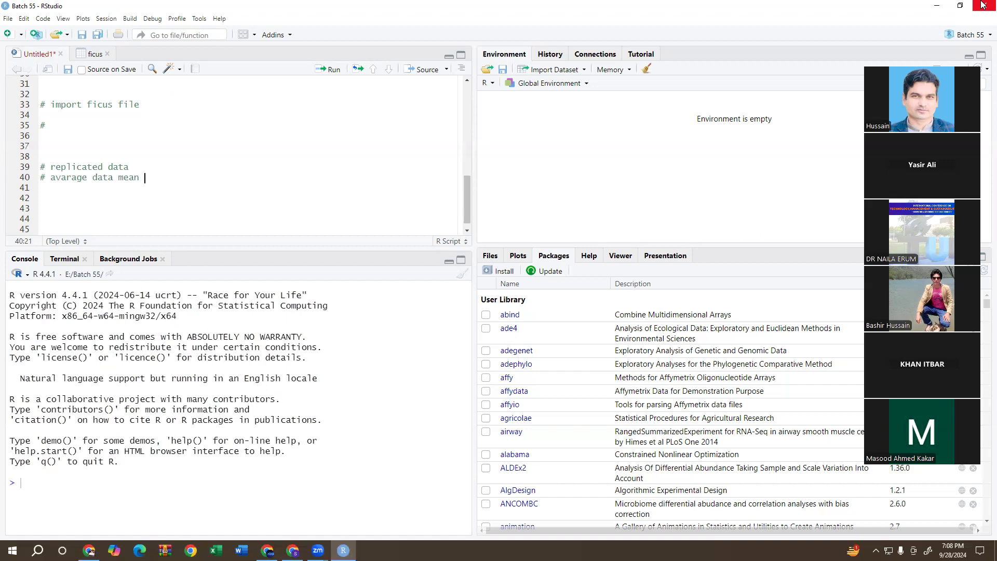
# Continue the comment list with "# long form", "# wide form" and "# missing values" on lines 41 to 43.
pyautogui.press('Return')
pyautogui.write('# long form')
pyautogui.press('Return')
pyautogui.write('# wide form')
pyautogui.press('Return')
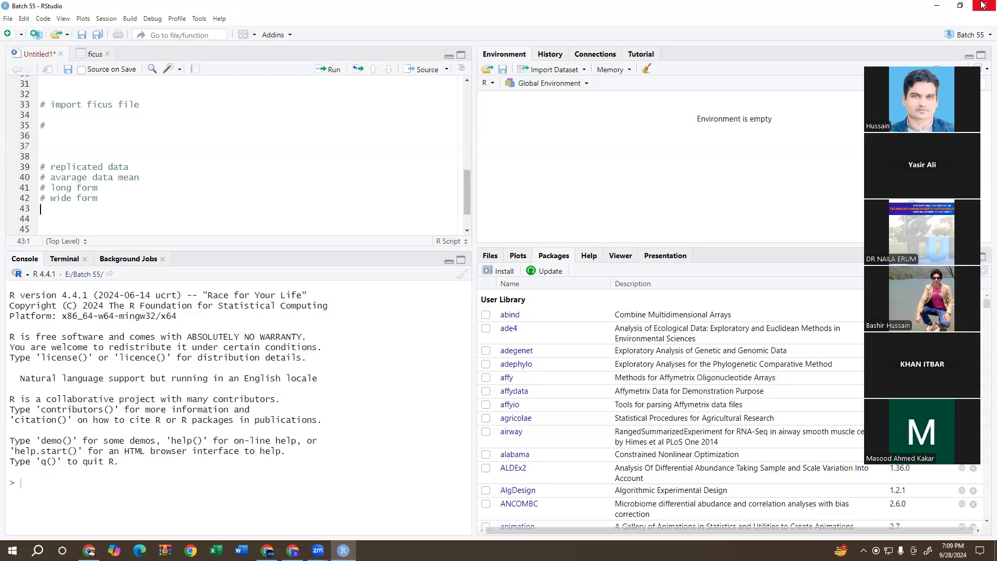
pyautogui.write('#  missing values')
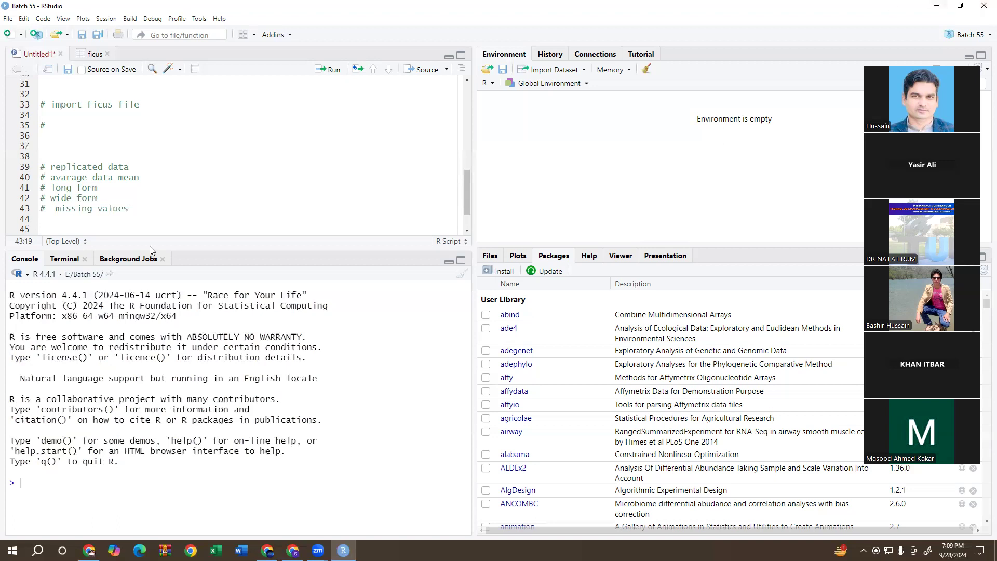
# Draw freehand annotation curves around and beside the comment list on lines 39 to 43.
pyautogui.hotkey('alt', 'Tab')
pyautogui.moveTo(135, 164)
pyautogui.mouseDown()
pyautogui.moveTo(192, 199)
pyautogui.moveTo(140, 216)
pyautogui.moveTo(153, 190)
pyautogui.moveTo(150, 168)
pyautogui.moveTo(138, 165)
pyautogui.mouseUp()
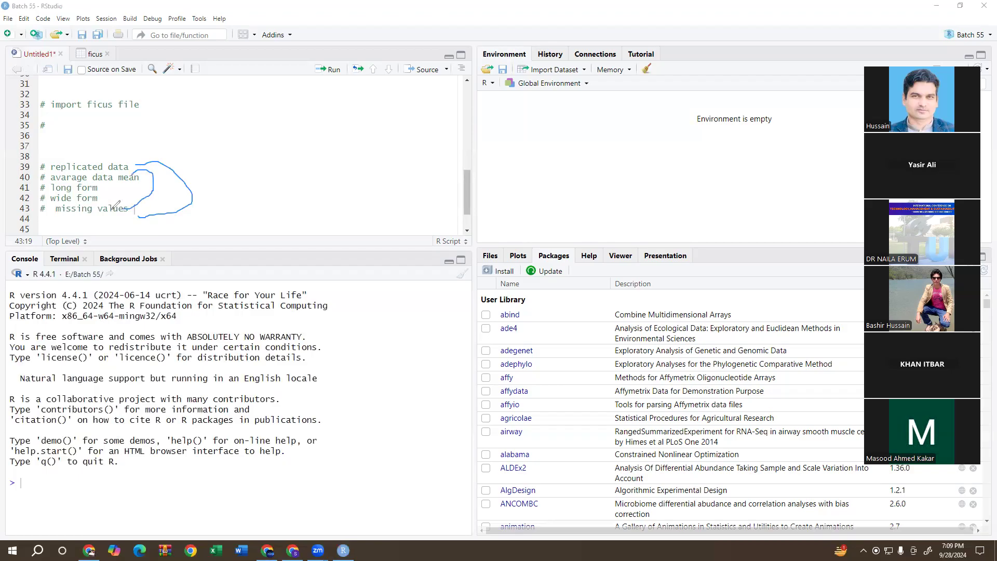
pyautogui.moveTo(116, 206)
pyautogui.mouseDown()
pyautogui.moveTo(120, 196)
pyautogui.moveTo(102, 190)
pyautogui.mouseUp()
pyautogui.moveTo(137, 141)
pyautogui.mouseDown()
pyautogui.moveTo(65, 136)
pyautogui.moveTo(40, 152)
pyautogui.moveTo(23, 185)
pyautogui.moveTo(67, 227)
pyautogui.moveTo(139, 218)
pyautogui.moveTo(179, 187)
pyautogui.moveTo(145, 146)
pyautogui.moveTo(134, 147)
pyautogui.mouseUp()
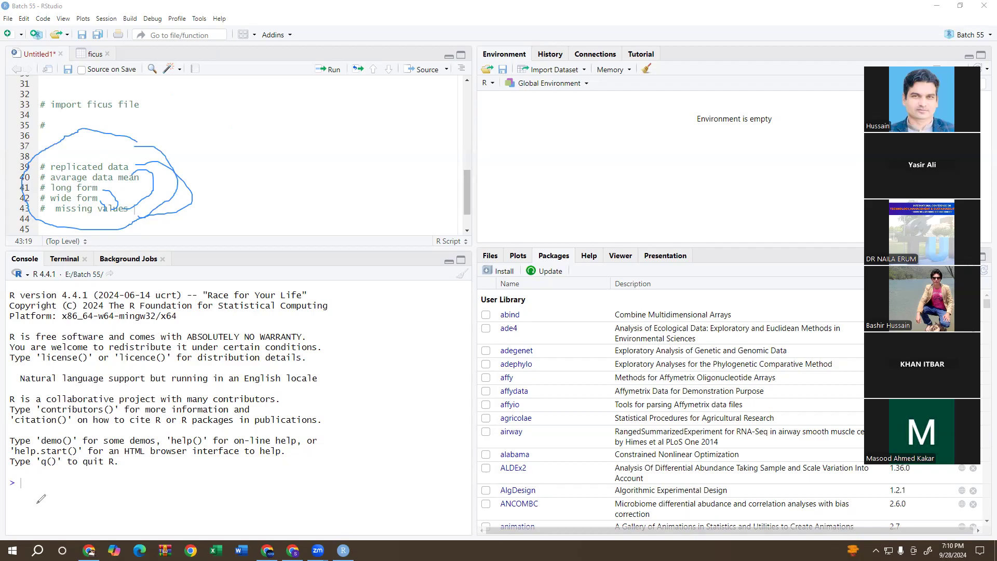
# Import the Excel file ficus.xls from the Desktop as the dataset ficus and clear the freehand annotations.
pyautogui.click(562, 71)
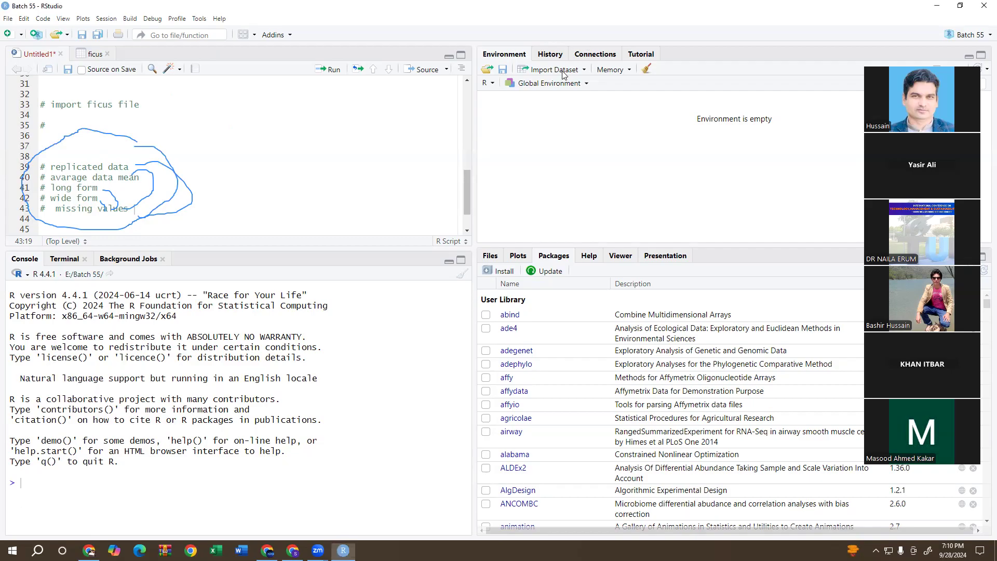
pyautogui.click(562, 72)
pyautogui.click(550, 124)
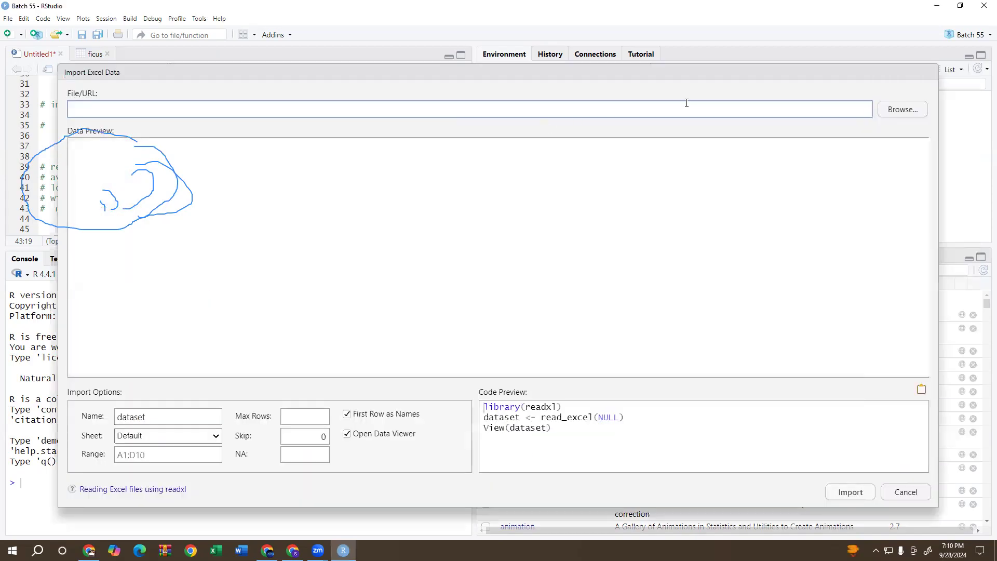
pyautogui.click(892, 109)
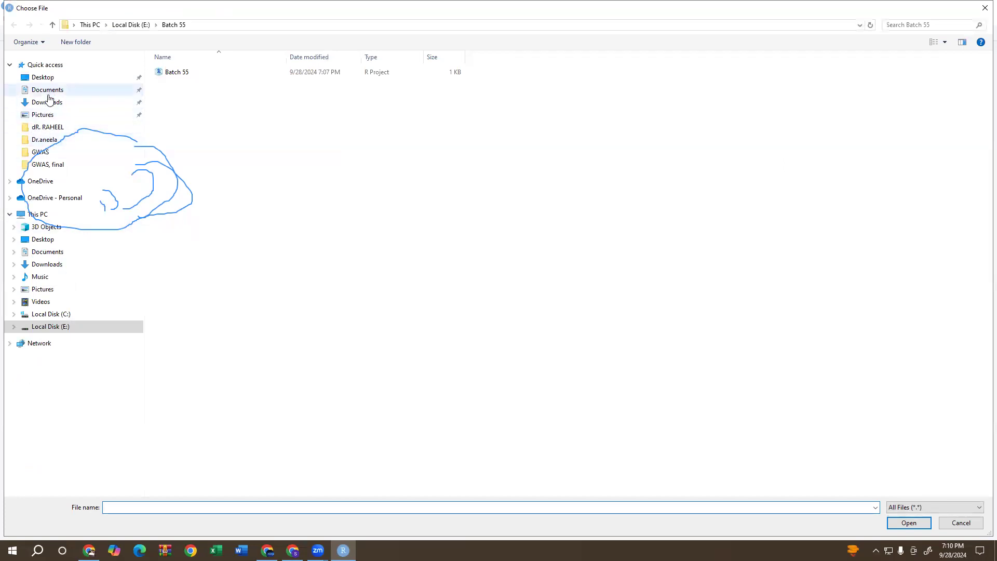
pyautogui.click(43, 77)
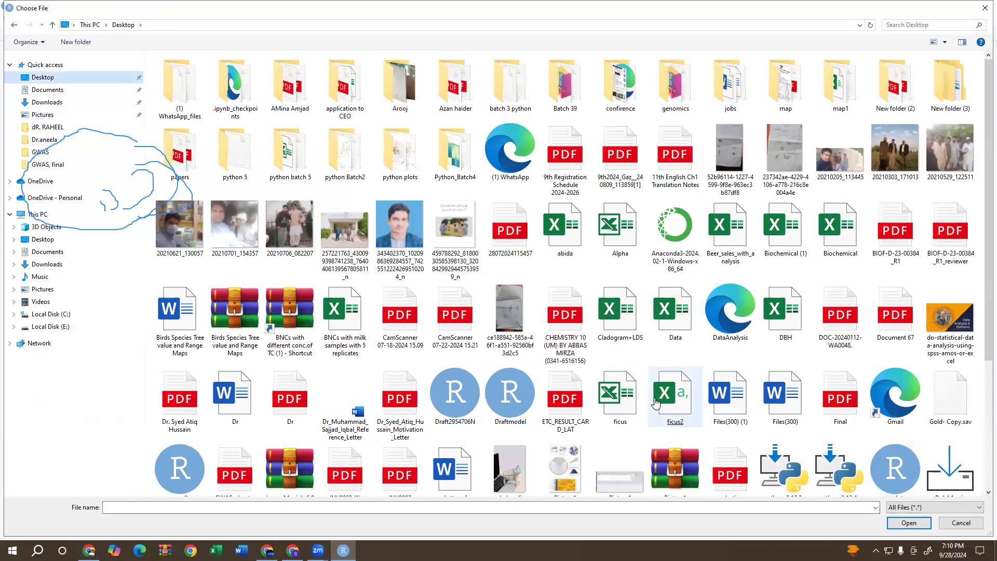
pyautogui.doubleClick(623, 394)
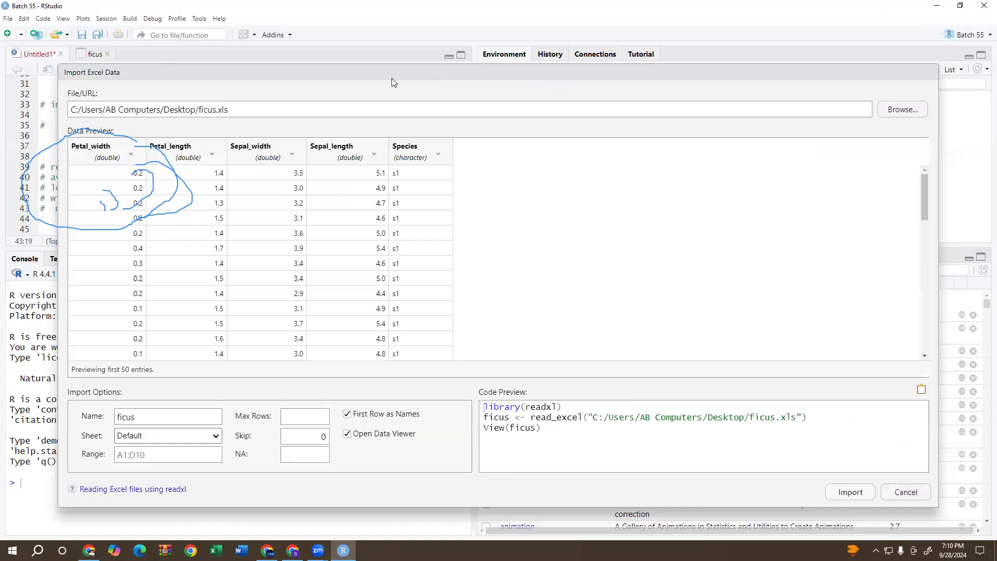
pyautogui.click(4, 302)
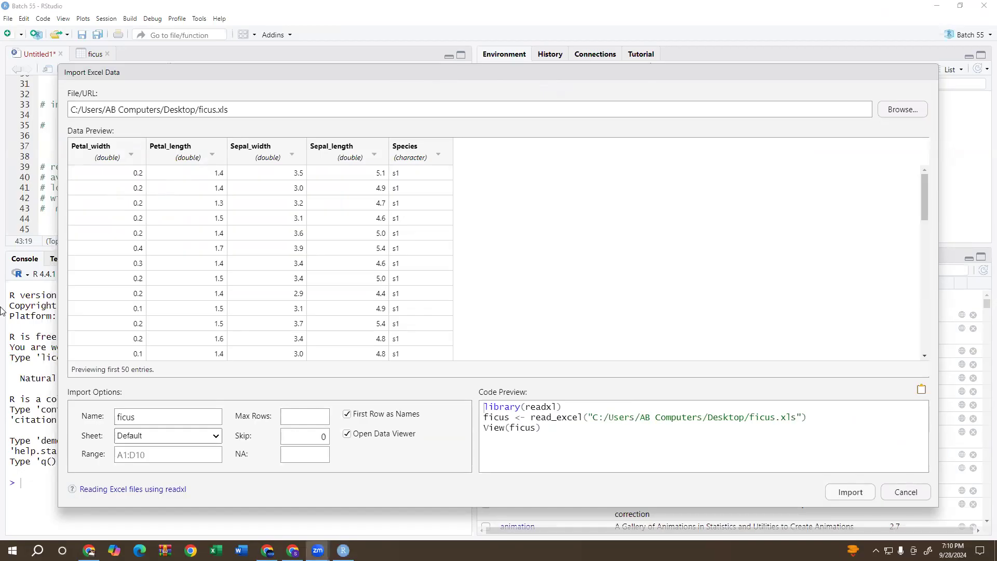
pyautogui.click(843, 497)
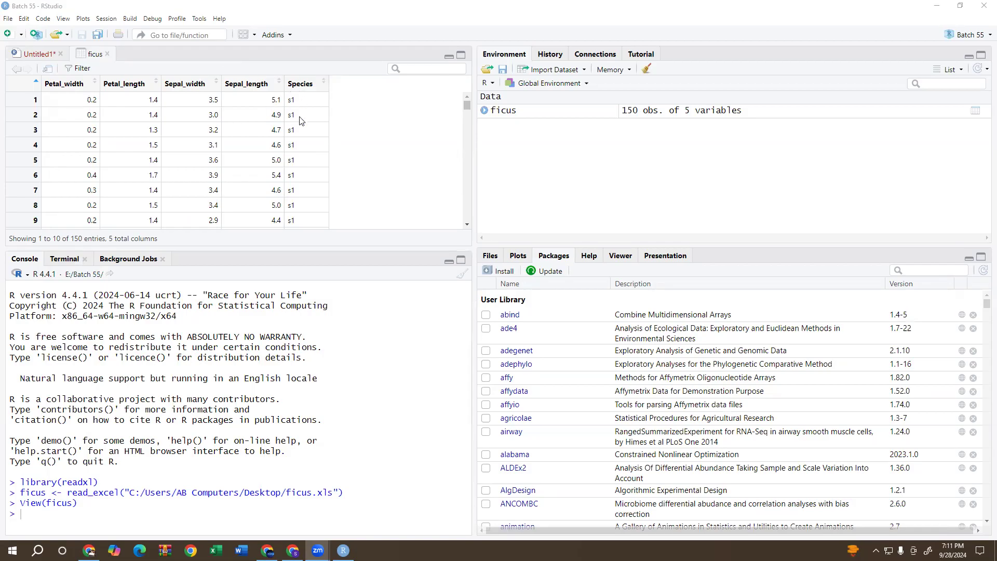
# Look through the rows of the ficus data, including its Species column, and return to the Untitled1 script.
pyautogui.scroll(-6, 306, 158)
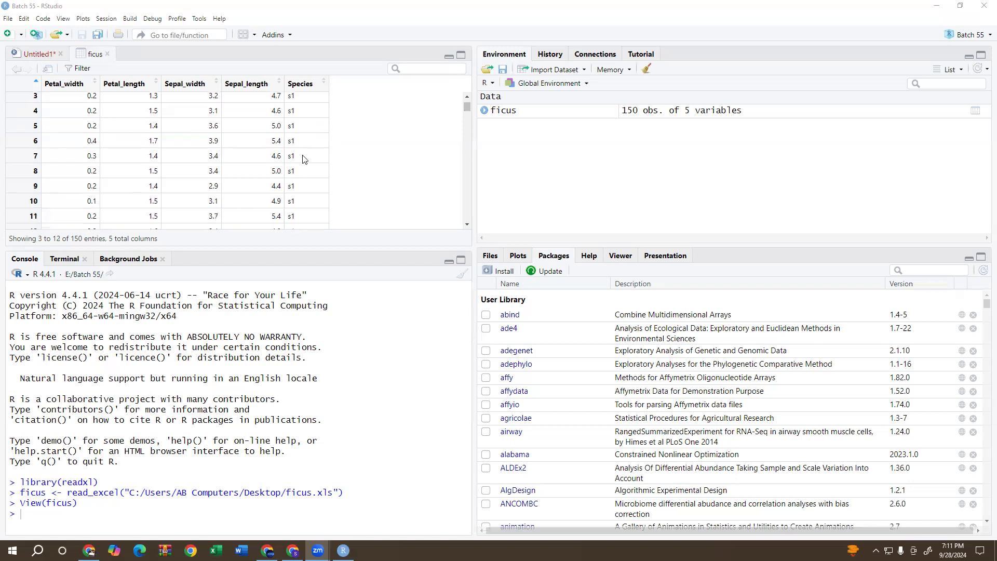
pyautogui.scroll(-4, 309, 155)
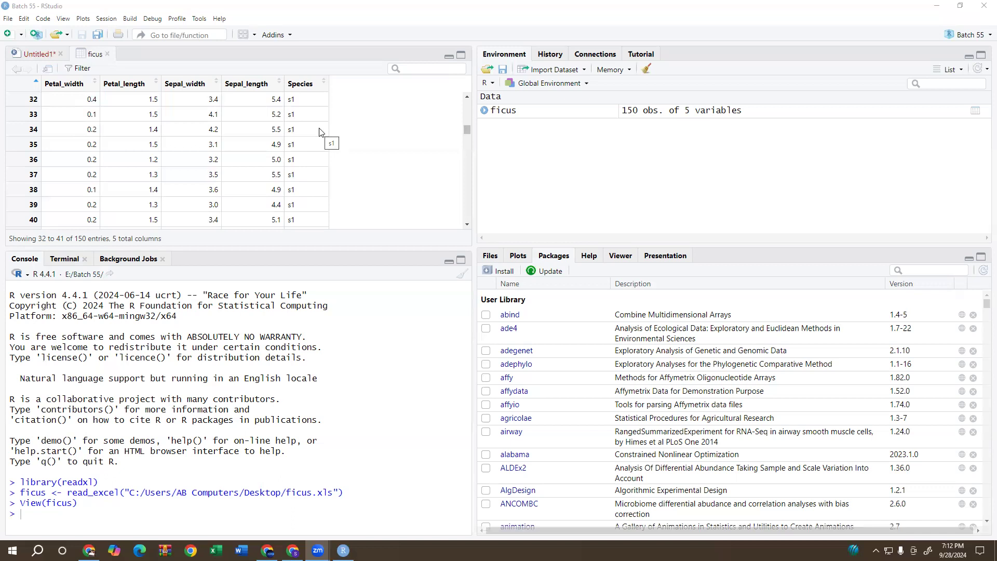
pyautogui.click(36, 57)
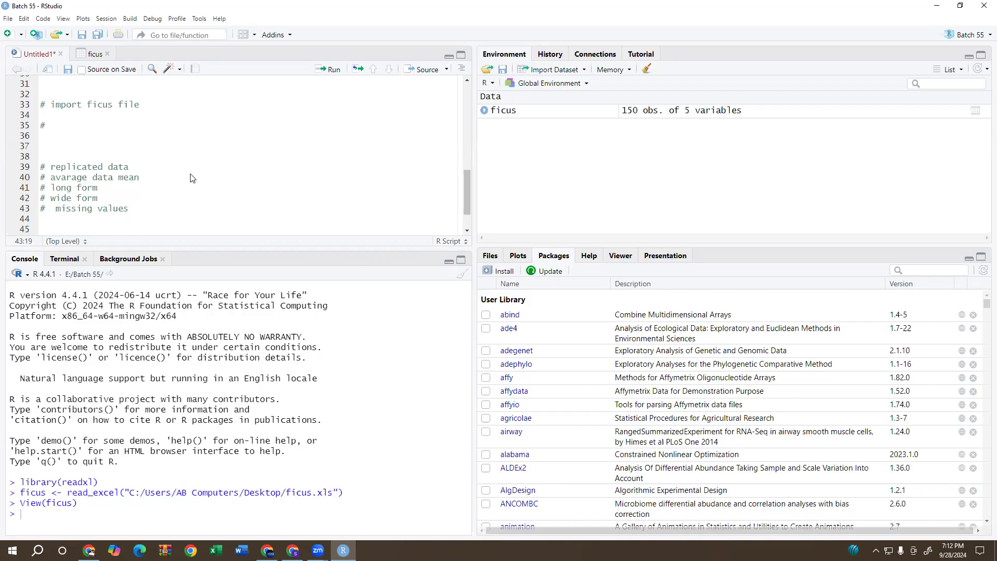
# Add str(ficus) on line 45 below the comments and run it to show the dataset's structure.
pyautogui.click(175, 178)
pyautogui.click(61, 178)
pyautogui.scroll(-2, 187, 223)
pyautogui.click(160, 203)
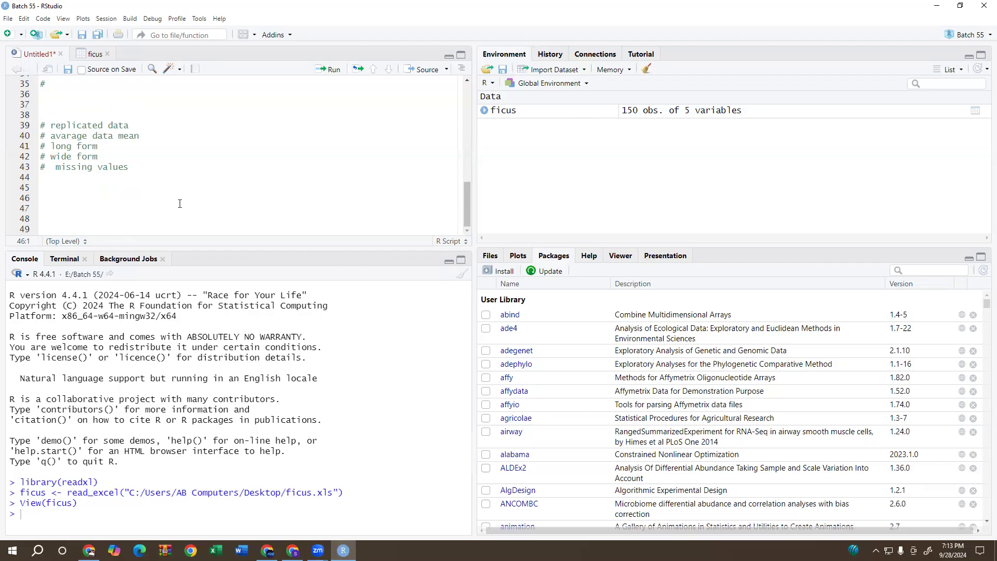
pyautogui.click(190, 187)
pyautogui.write('str(')
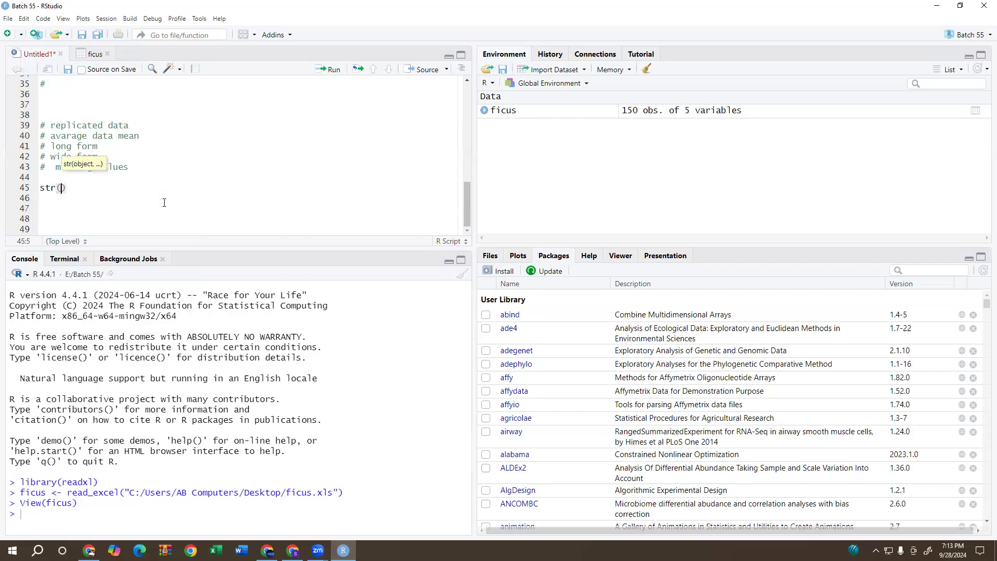
pyautogui.write('ficus')
pyautogui.press('Return')
pyautogui.hotkey('ctrl', 'z')
pyautogui.hotkey('ctrl', 'Return')
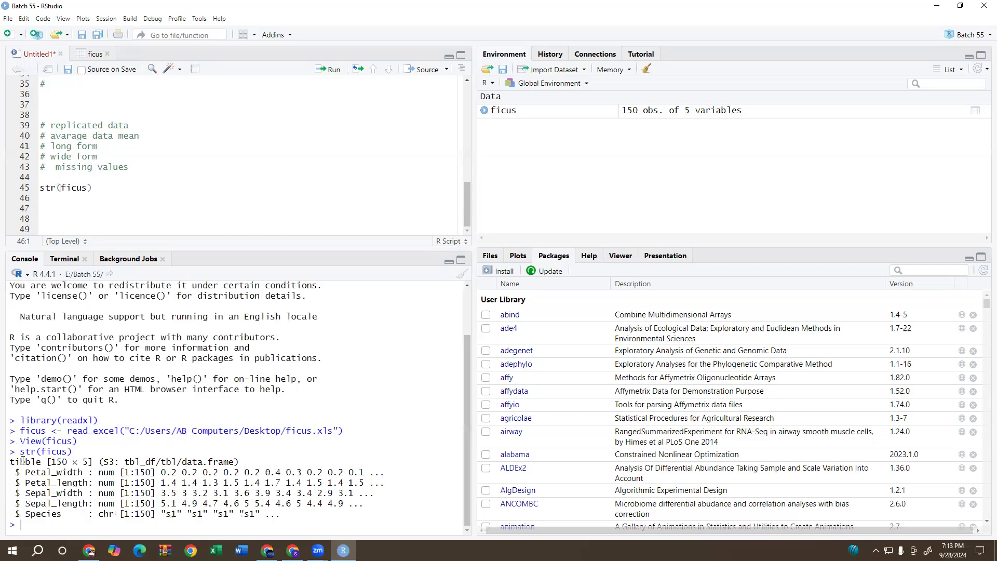
# Copy the str(ficus) command and its full structure output from the console.
pyautogui.moveTo(16, 451); pyautogui.dragTo(284, 513)
pyautogui.rightClick(279, 484)
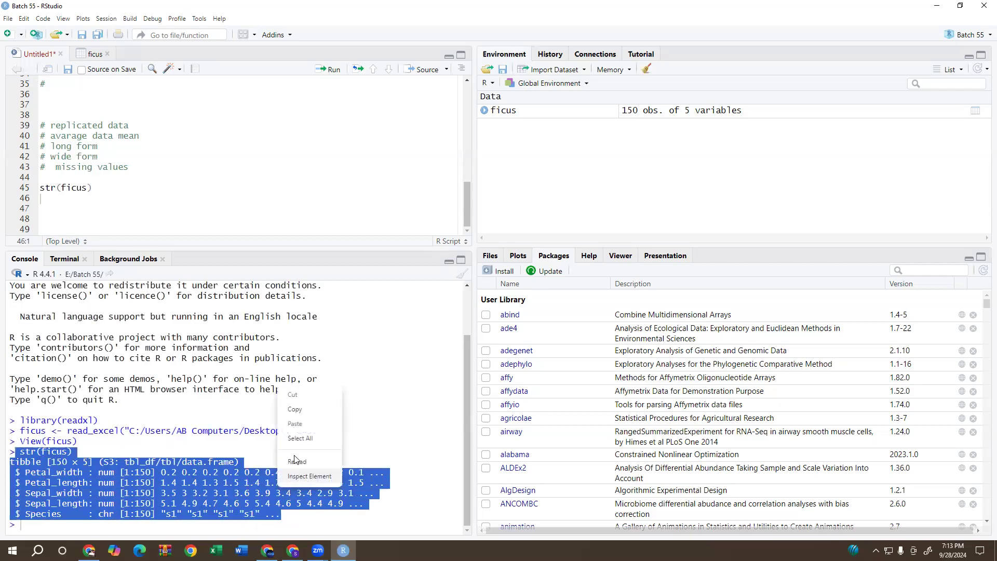
pyautogui.click(292, 409)
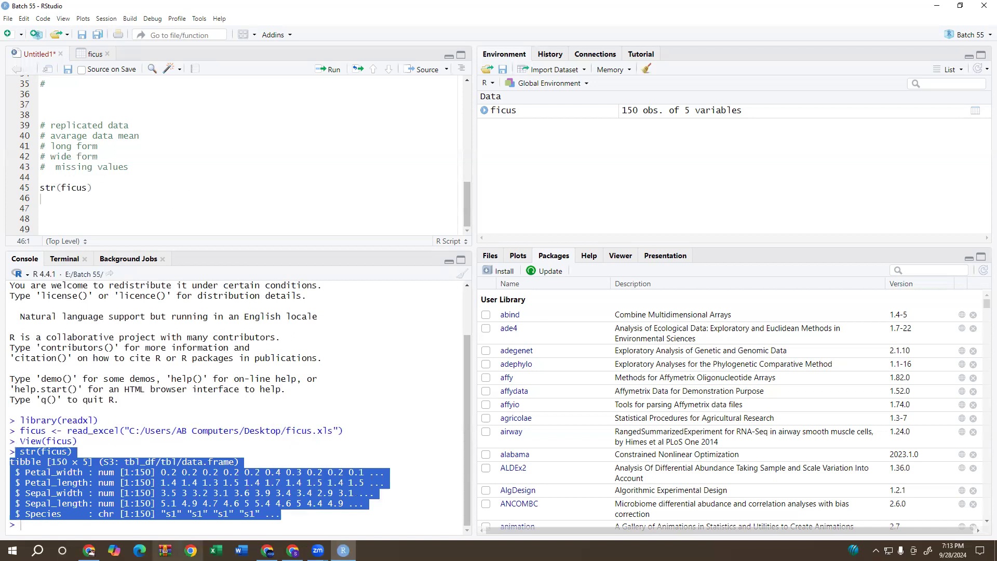
# Switch to Chrome, open ChatGPT in a new tab and paste the copied ficus structure output into the message.
pyautogui.click(89, 550)
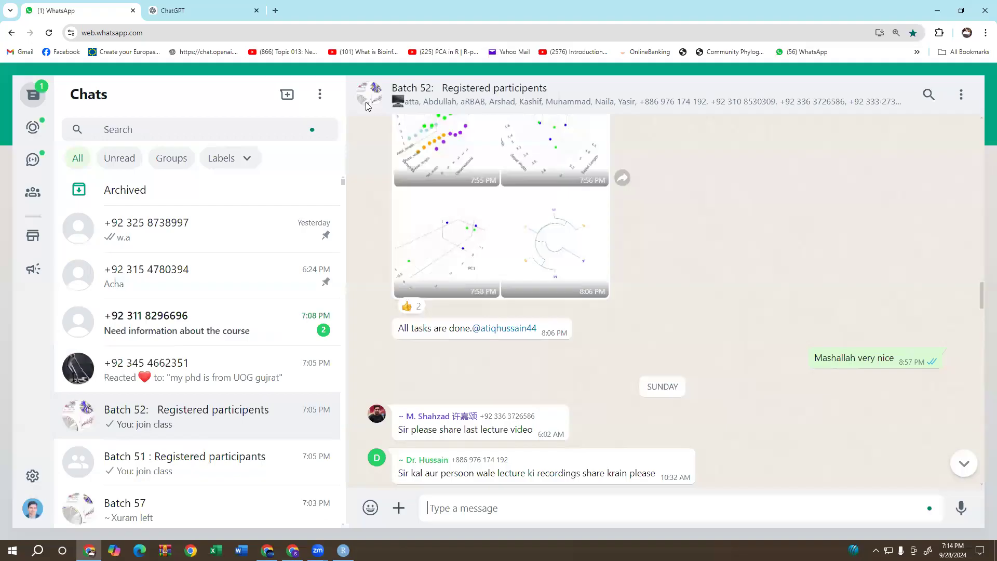
pyautogui.click(275, 11)
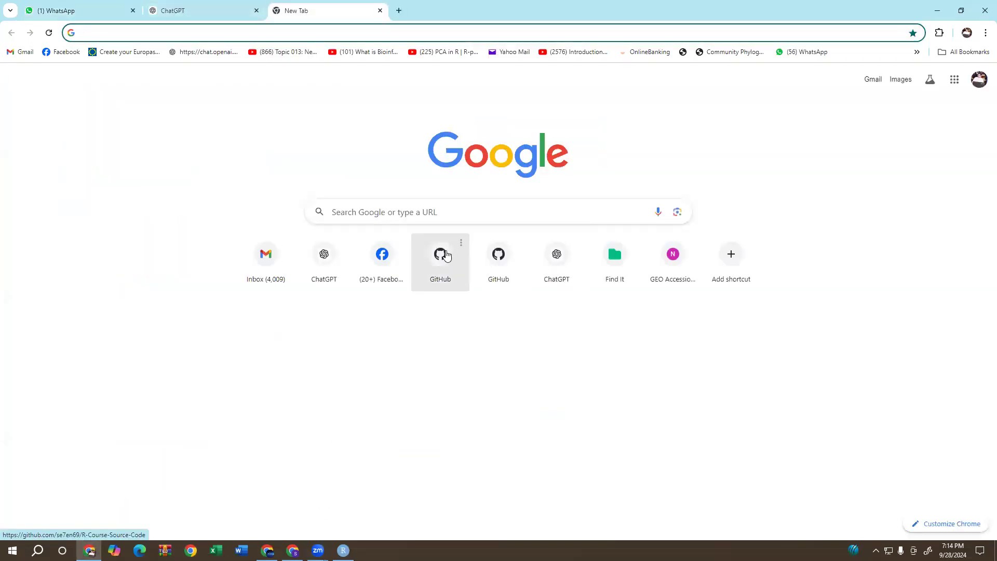
pyautogui.click(448, 258)
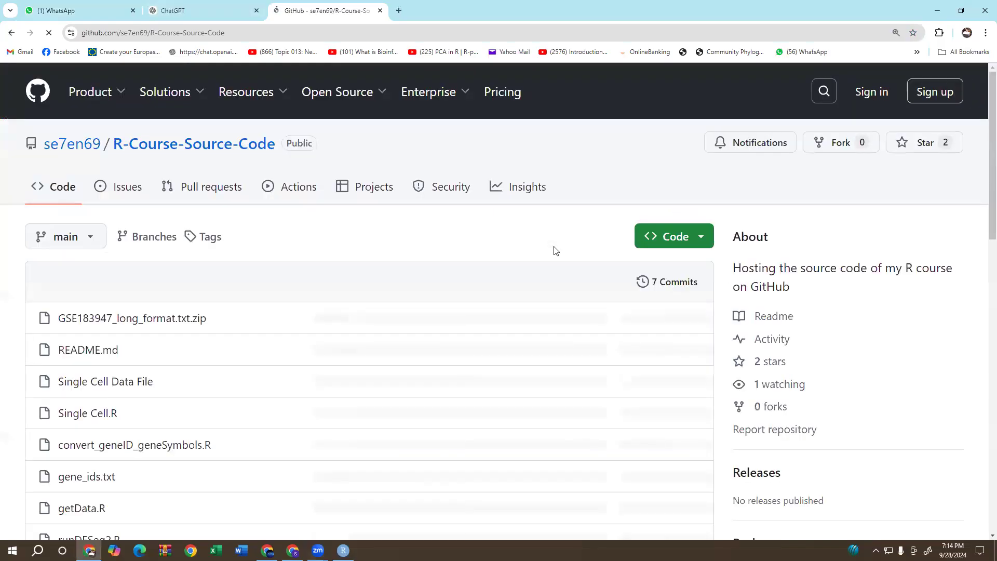
pyautogui.click(399, 10)
pyautogui.click(380, 10)
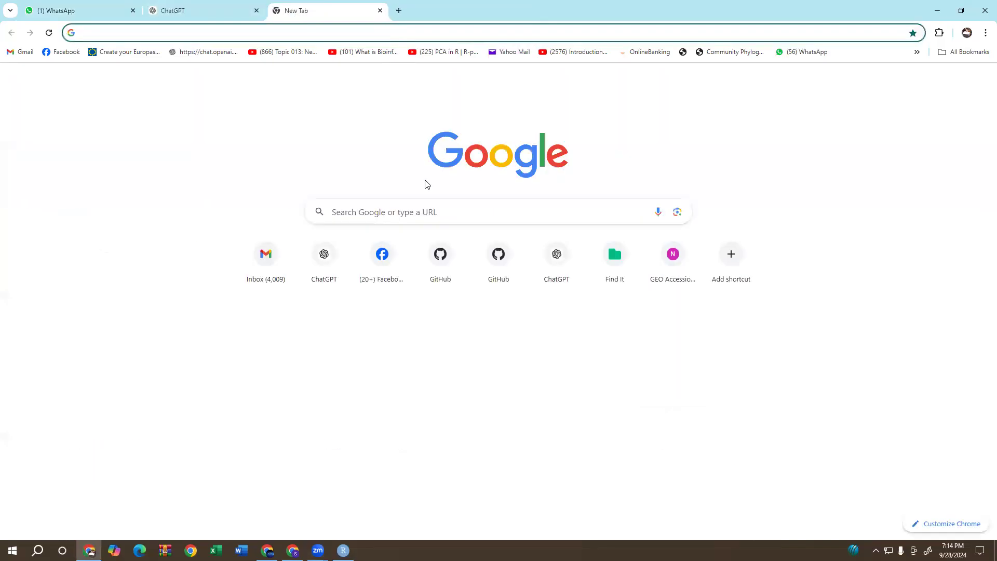
pyautogui.click(556, 254)
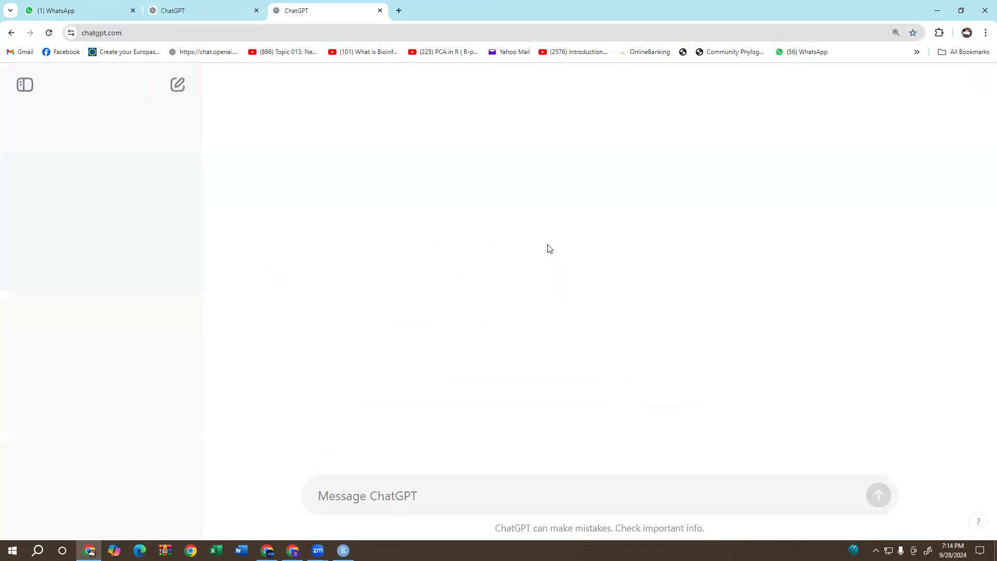
pyautogui.rightClick(428, 502)
pyautogui.click(457, 377)
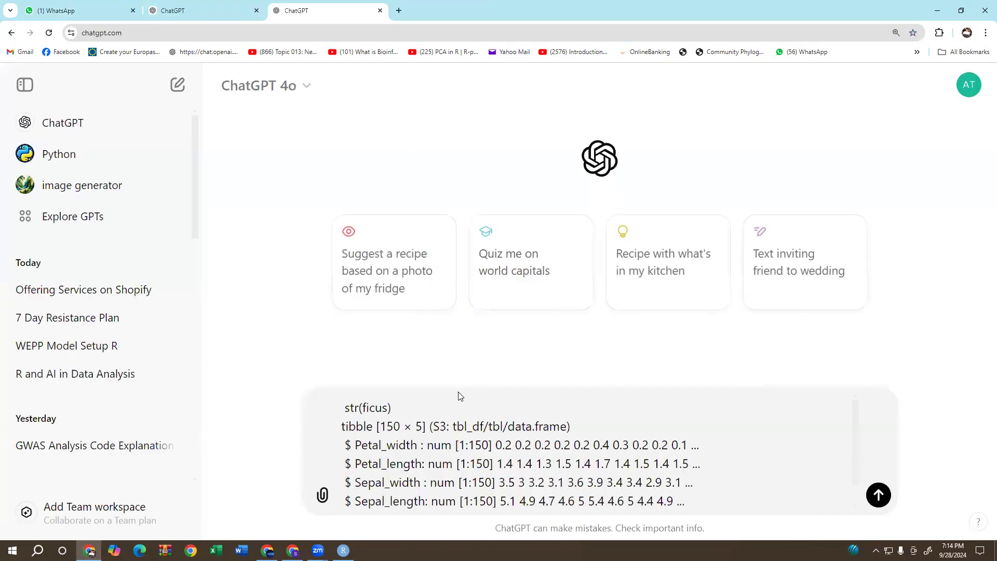
# Insert "i want to calculate mean of this data set in R." before the pasted str(ficus) output and send the message.
pyautogui.click(347, 410)
pyautogui.write('i wan')
pyautogui.write('t to')
pyautogui.press('BackSpace')
pyautogui.write('o calcu')
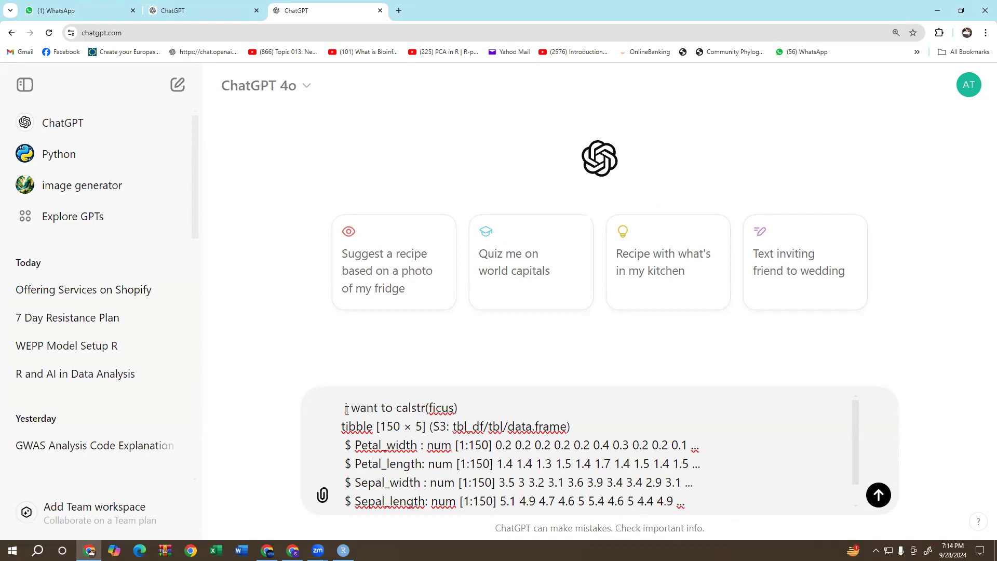
pyautogui.write('latte')
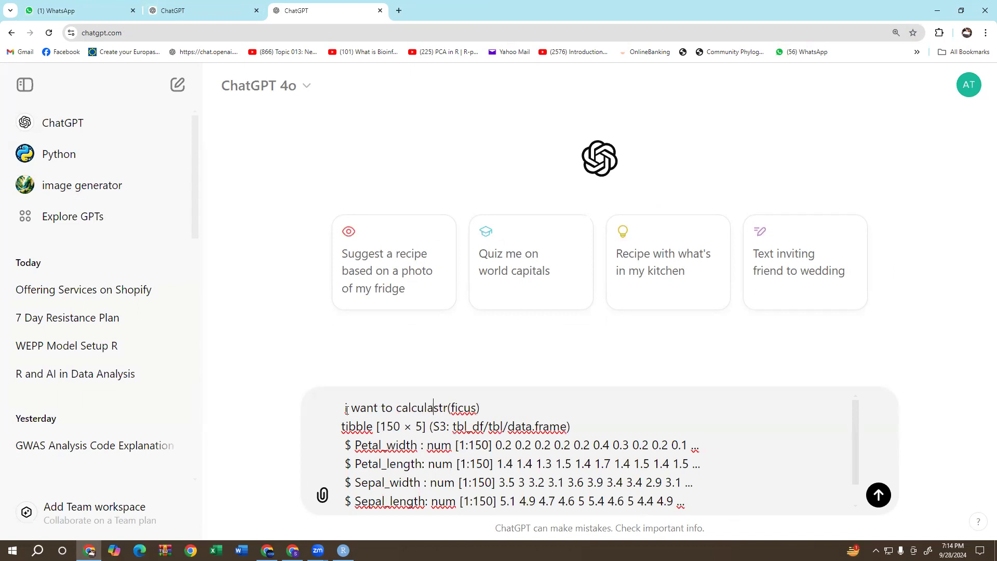
pyautogui.press('BackSpace')
pyautogui.press('BackSpace')
pyautogui.press('BackSpace')
pyautogui.write('e mean')
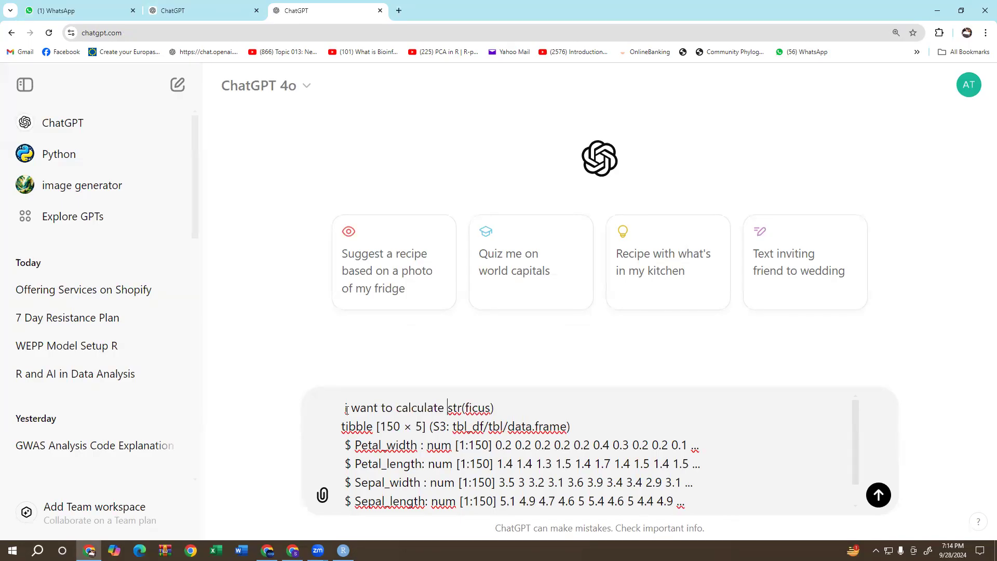
pyautogui.write(' of the')
pyautogui.press('BackSpace')
pyautogui.write('is data seet')
pyautogui.press('BackSpace')
pyautogui.press('BackSpace')
pyautogui.write('t in R.')
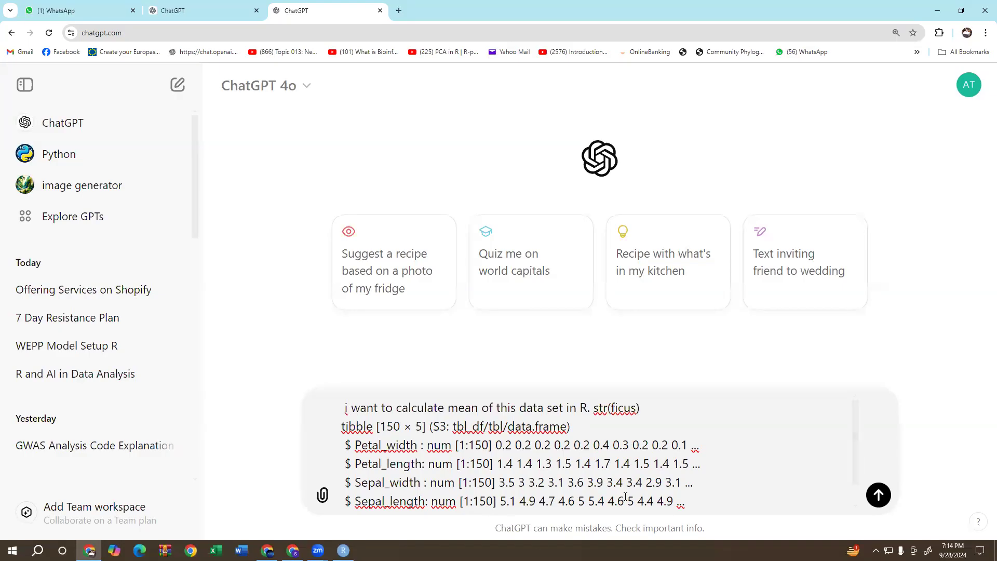
pyautogui.scroll(-2, 346, 409)
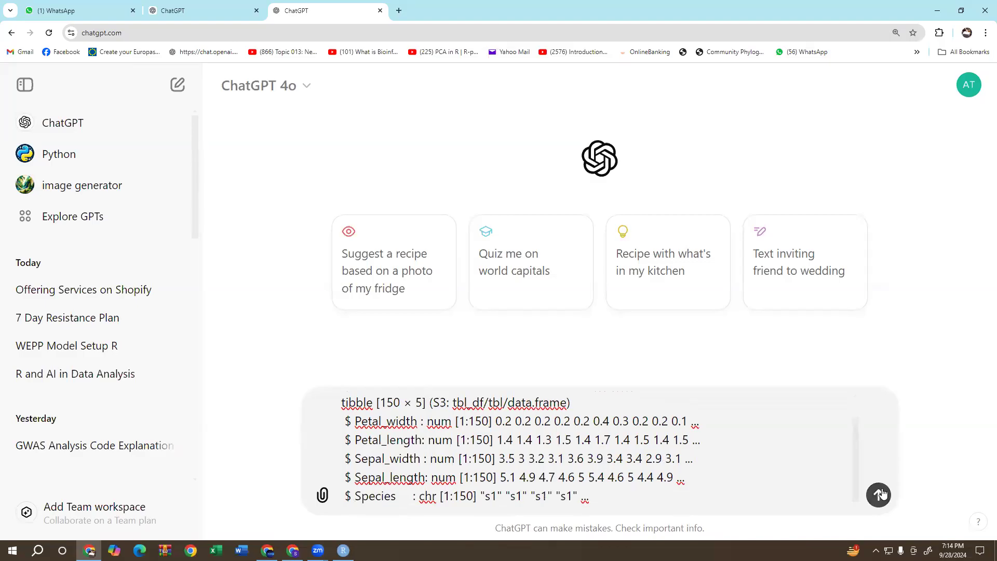
pyautogui.click(878, 494)
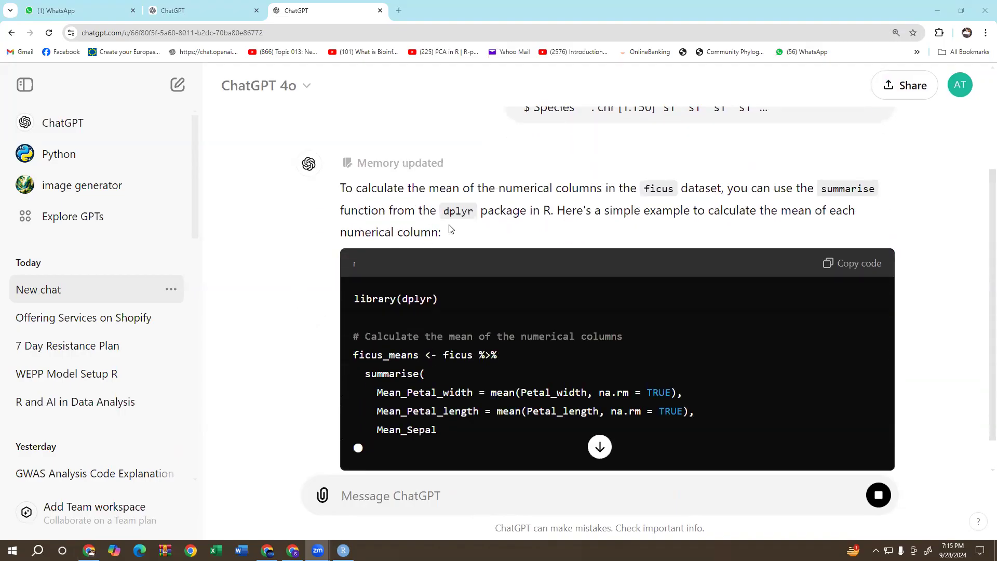
# Read through the answer and copy its dplyr code for the means of the numerical columns.
pyautogui.scroll(-3, 451, 385)
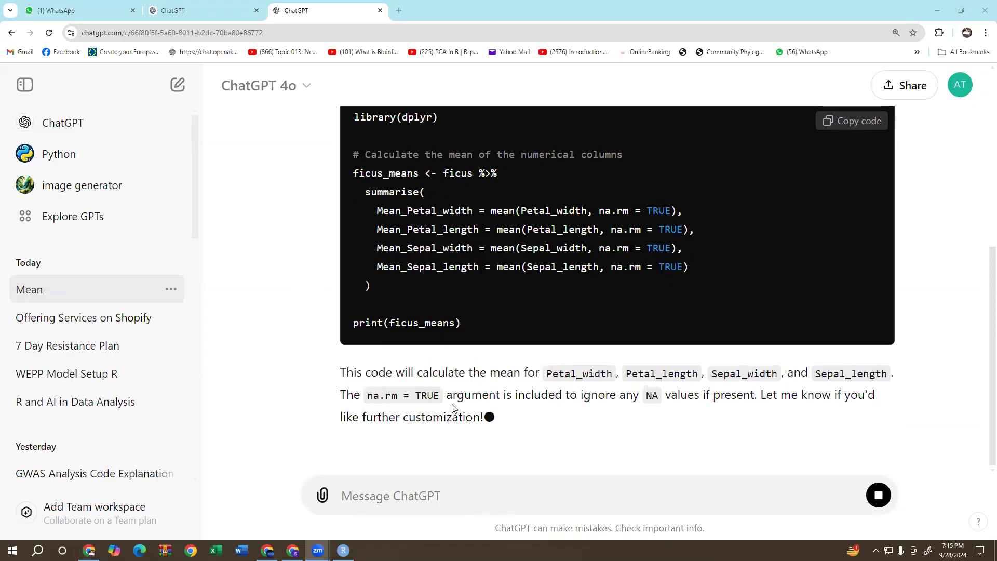
pyautogui.scroll(5, 453, 398)
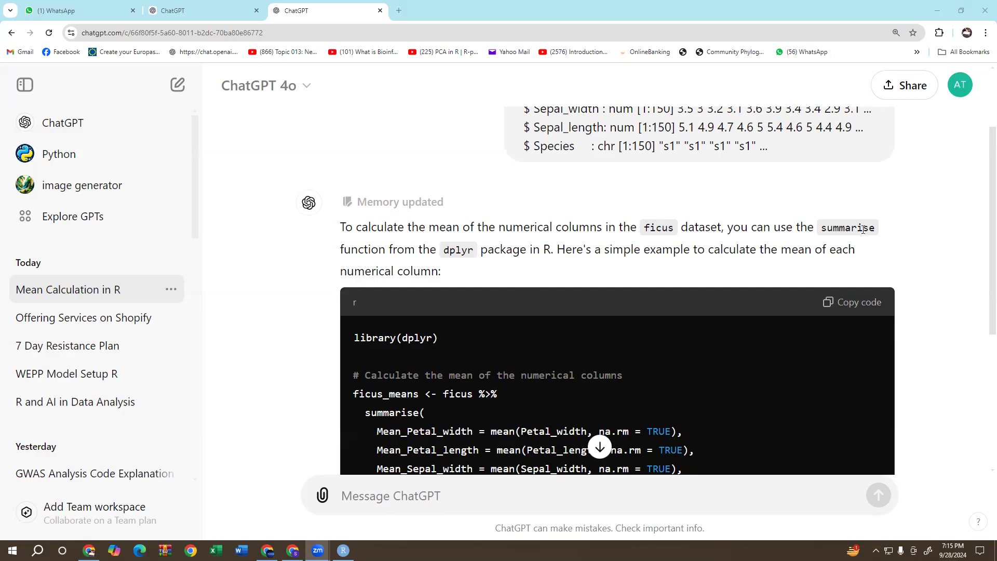
pyautogui.scroll(-2, 537, 325)
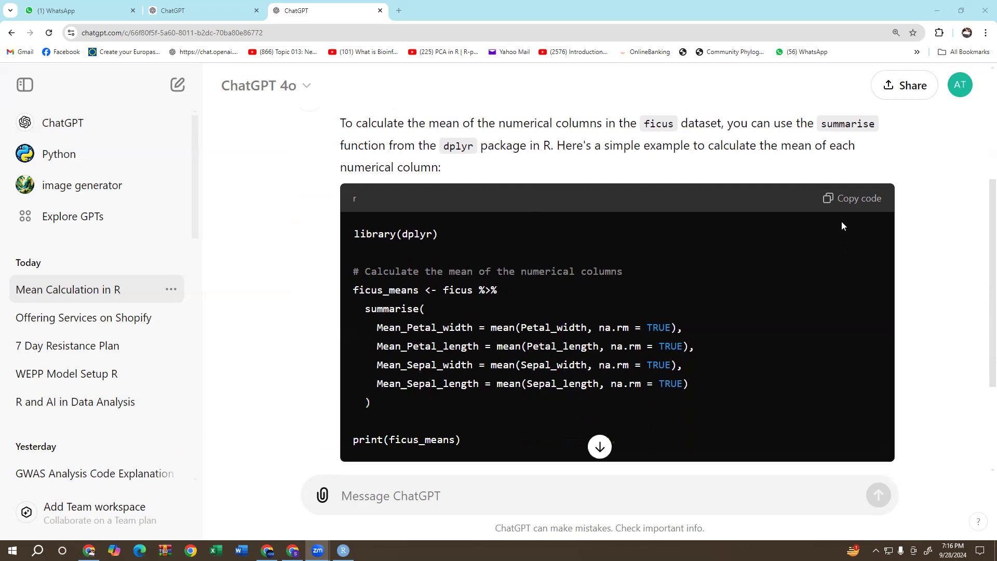
pyautogui.click(852, 198)
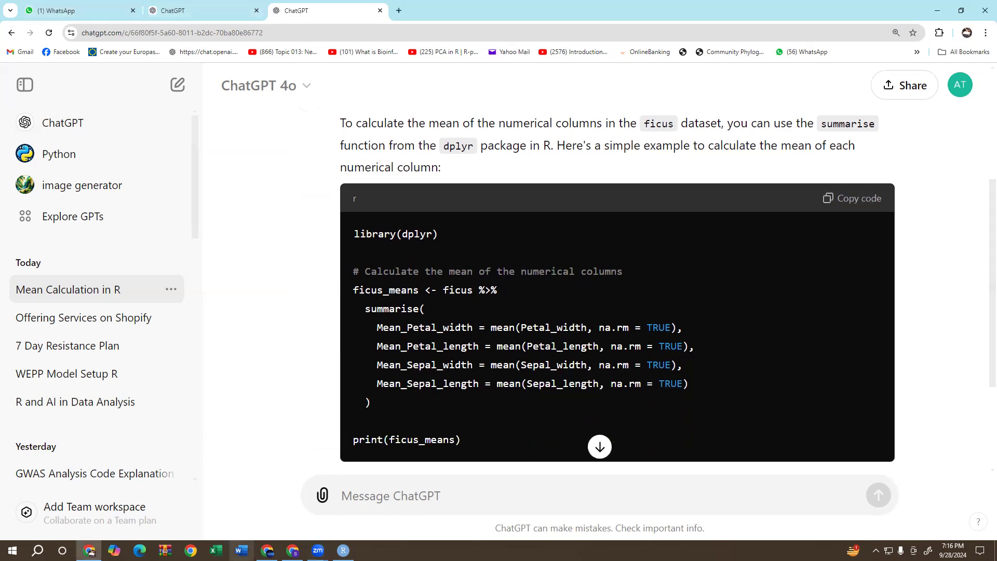
# Switch to RStudio and paste the copied mean code at line 46, below str(ficus).
pyautogui.click(342, 549)
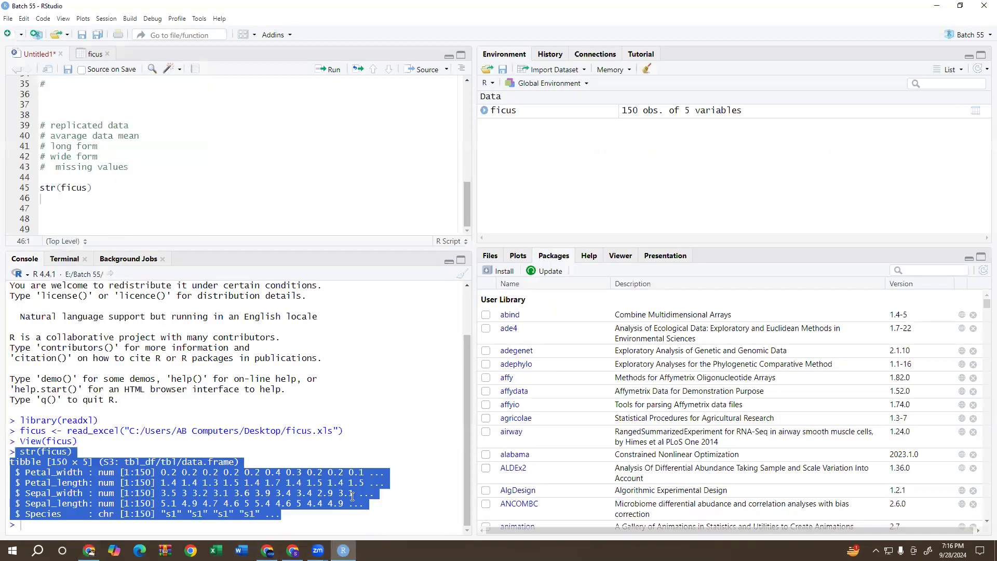
pyautogui.click(65, 203)
pyautogui.rightClick(66, 205)
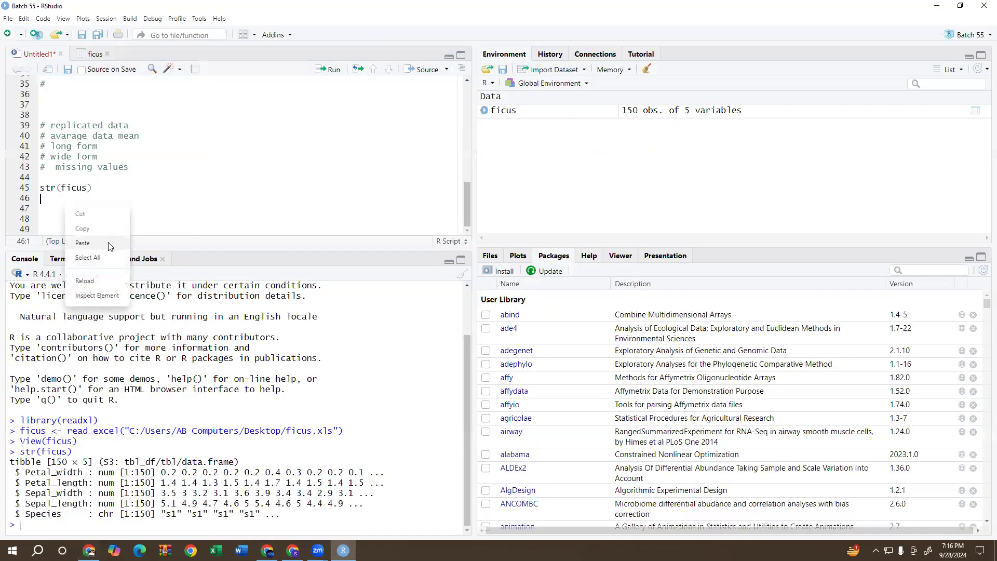
pyautogui.click(107, 244)
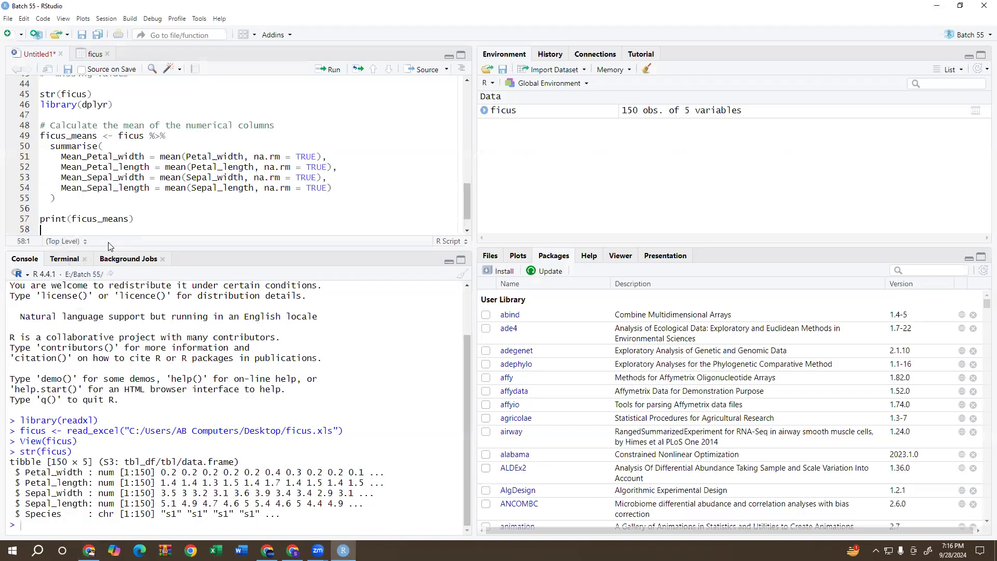
# Try to run the ficus_means calculation from line 49 and examine the console output.
pyautogui.click(161, 136)
pyautogui.click(335, 70)
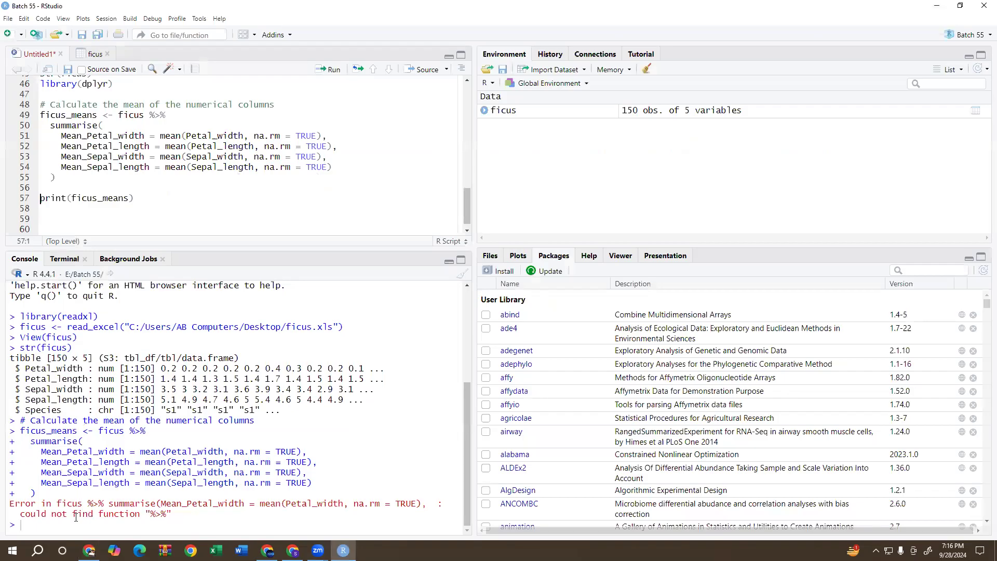
pyautogui.moveTo(147, 511); pyautogui.dragTo(175, 517)
# Add the comment "#pipe oprate" after the %>% on line 49 and rerun the ficus_means calculation.
pyautogui.moveTo(145, 115); pyautogui.dragTo(173, 117)
pyautogui.click(277, 105)
pyautogui.click(179, 114)
pyautogui.write('#')
pyautogui.press('Right')
pyautogui.write('pipe oprate')
pyautogui.click(204, 136)
pyautogui.click(333, 71)
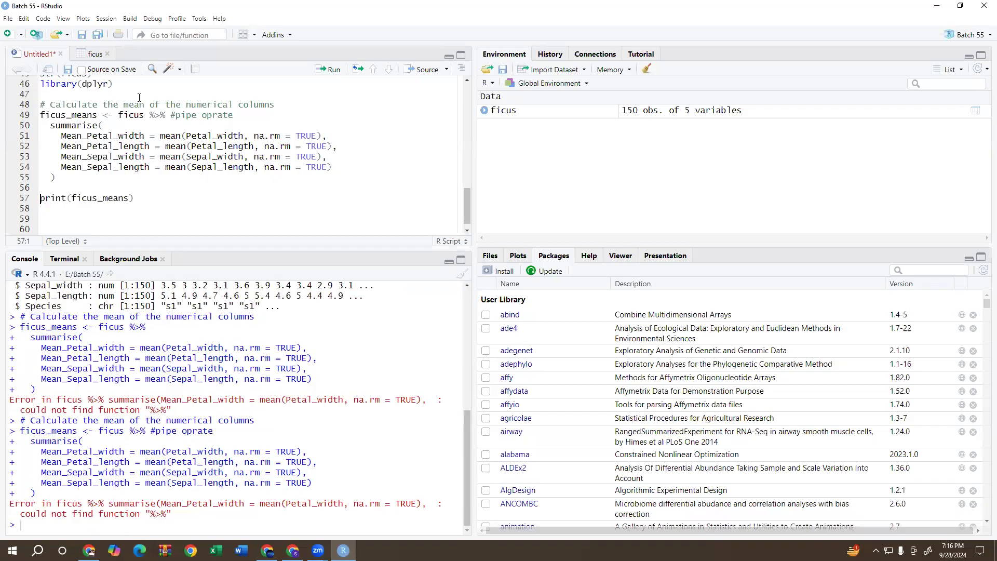
# Run library(dplyr), the ficus_means calculation and print(ficus_means) in sequence.
pyautogui.click(89, 84)
pyautogui.click(326, 70)
pyautogui.click(326, 70)
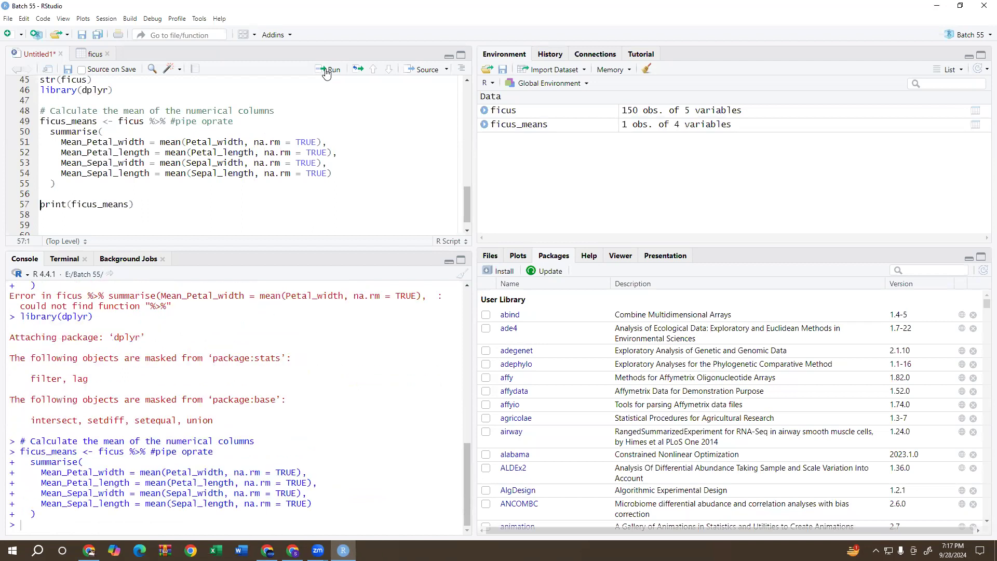
pyautogui.click(326, 70)
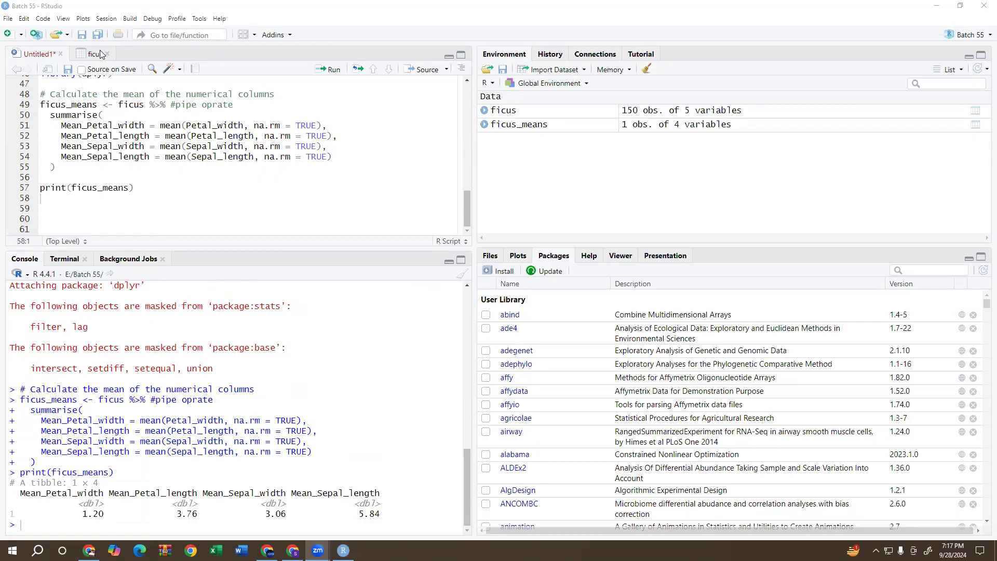
# View the ficus_means table, recheck the code in ChatGPT, and look back over the comments in the Untitled1 script.
pyautogui.click(592, 128)
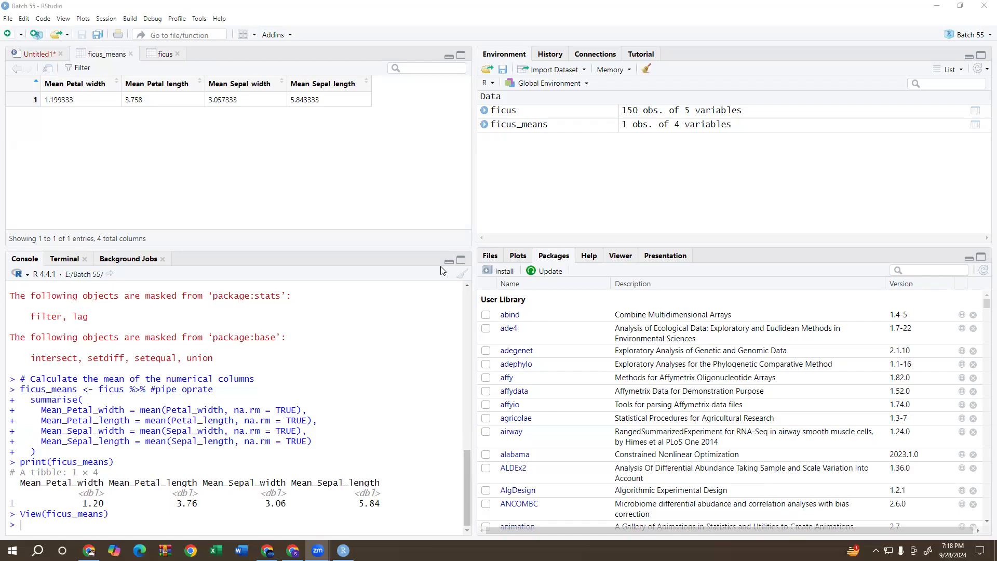
pyautogui.click(89, 550)
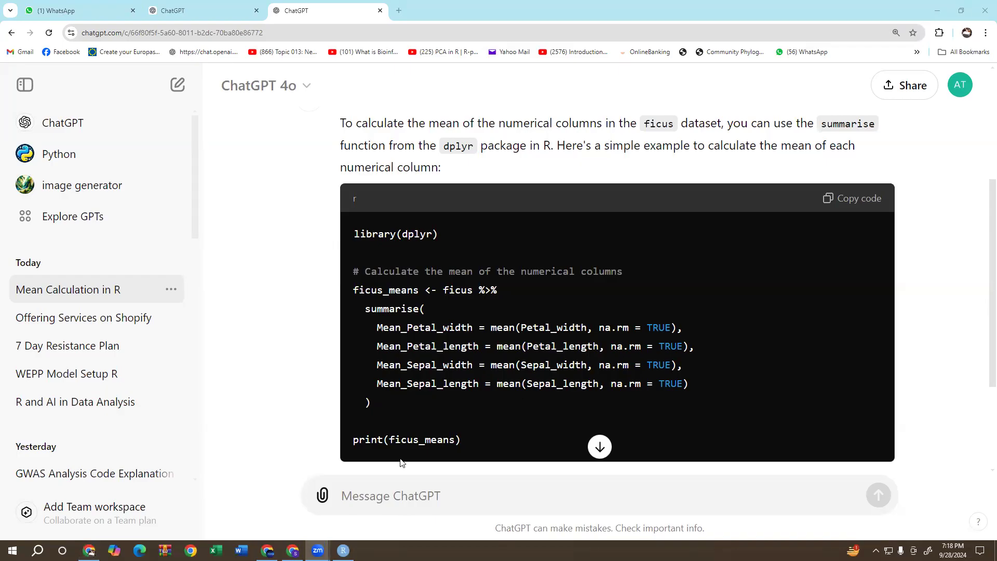
pyautogui.click(343, 550)
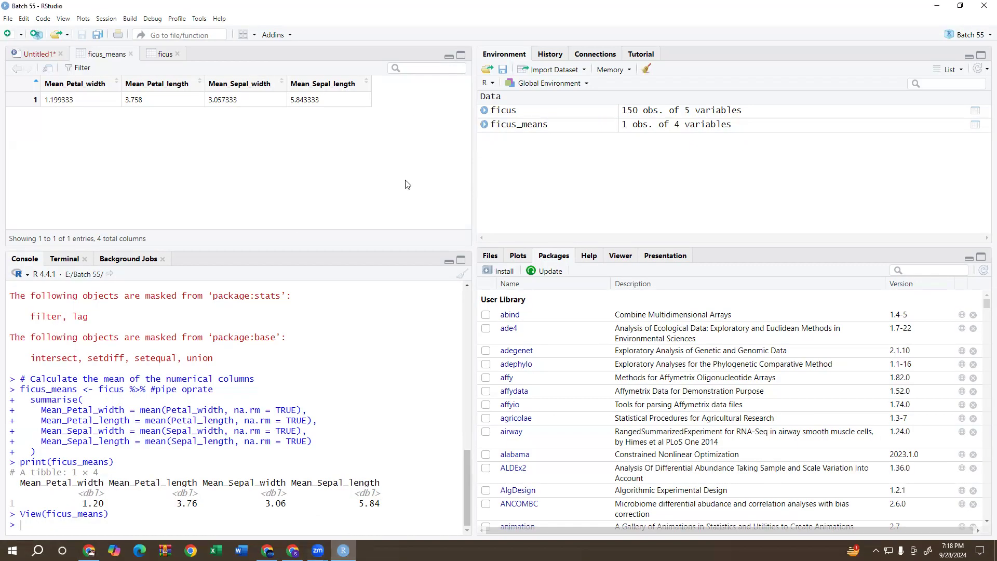
pyautogui.click(31, 55)
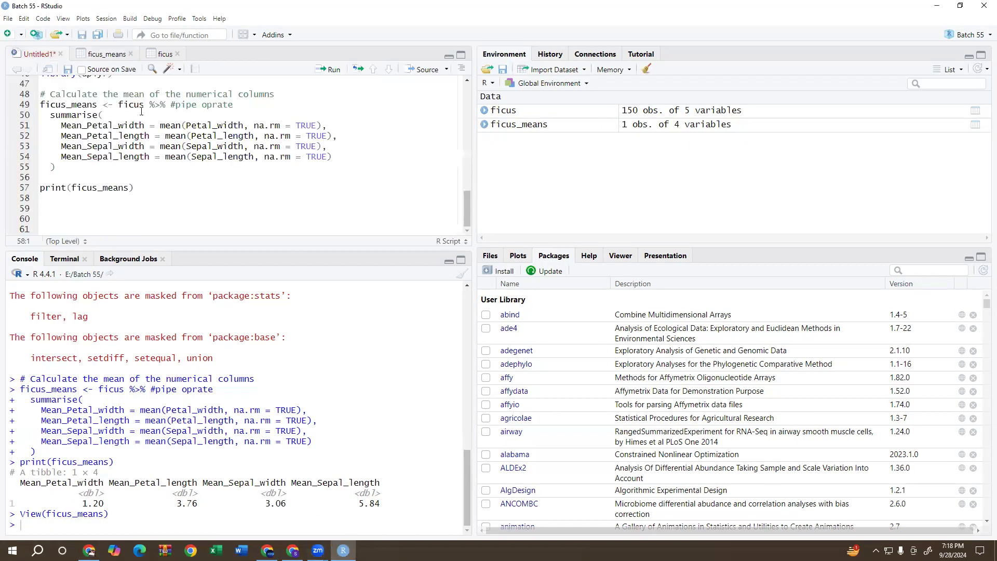
pyautogui.scroll(3, 138, 171)
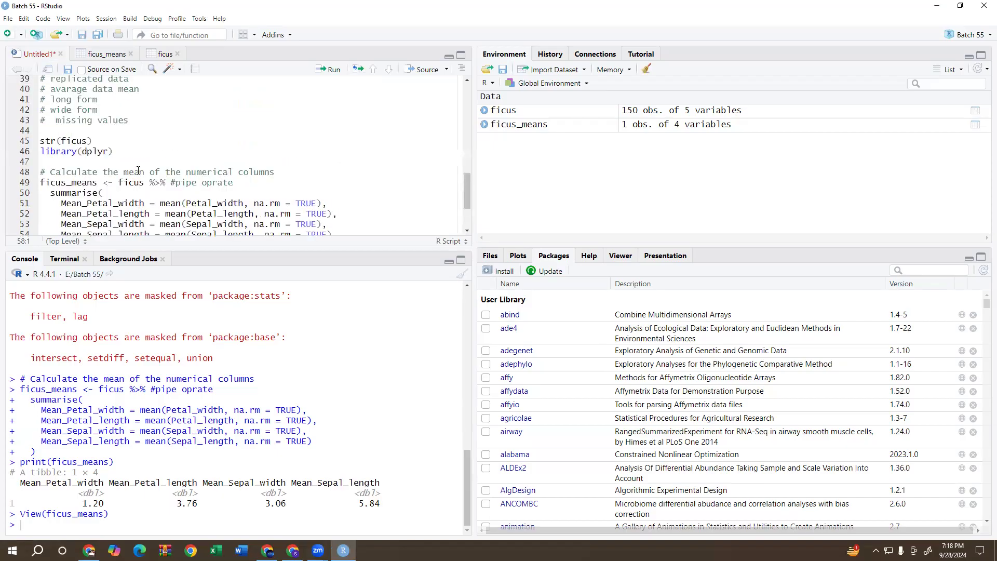
pyautogui.scroll(-3, 138, 170)
pyautogui.scroll(9, 138, 170)
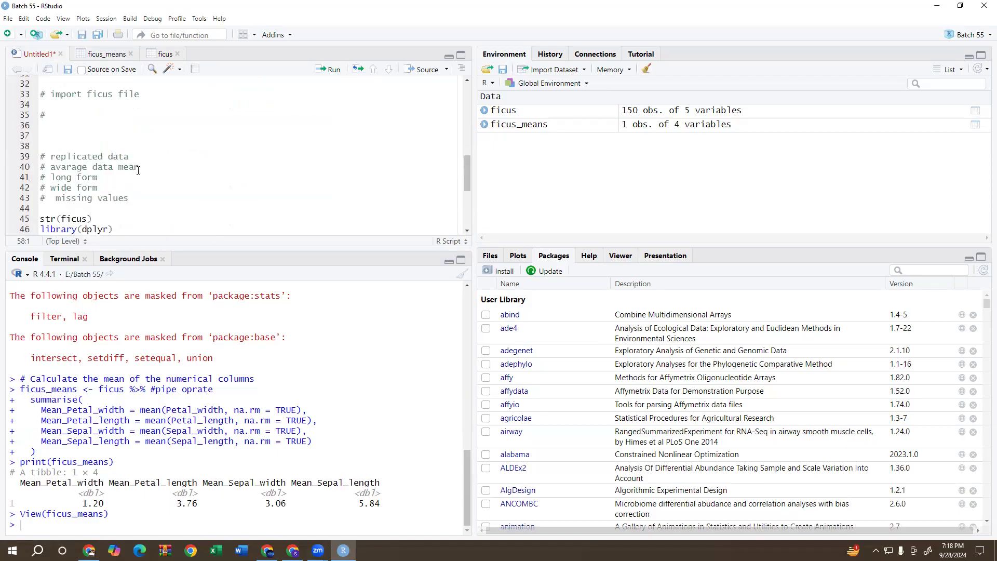
pyautogui.scroll(4, 137, 170)
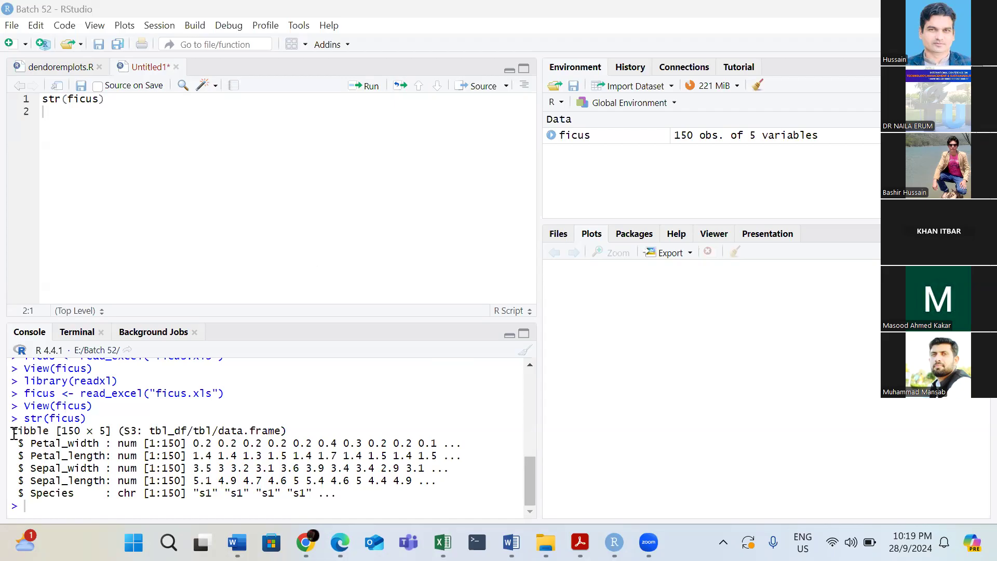
# Copy the str(ficus) output from the console and paste it into the message field of the ChatGPT conversation in Chrome.
pyautogui.moveTo(28, 417); pyautogui.dragTo(383, 508)
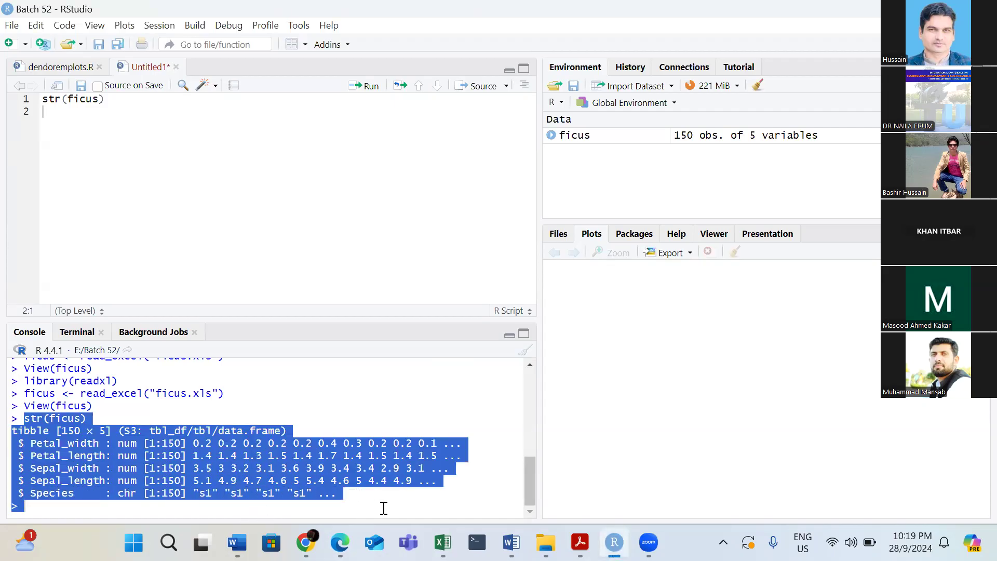
pyautogui.click(305, 542)
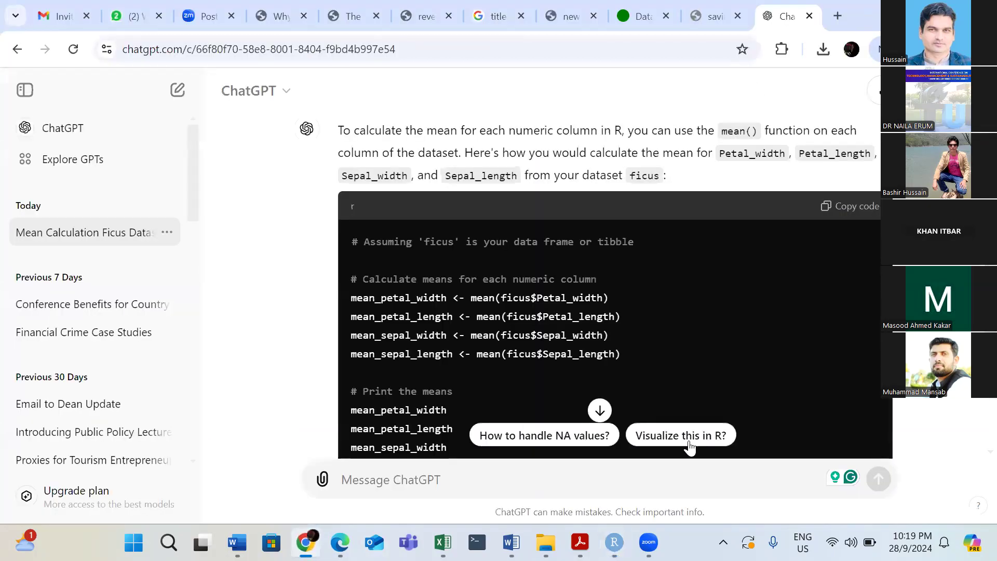
pyautogui.click(619, 479)
pyautogui.hotkey('ctrl', 'v')
# Clear the pasted str(ficus) structure from the ChatGPT message draft.
pyautogui.moveTo(618, 473); pyautogui.dragTo(336, 397)
pyautogui.click(338, 397)
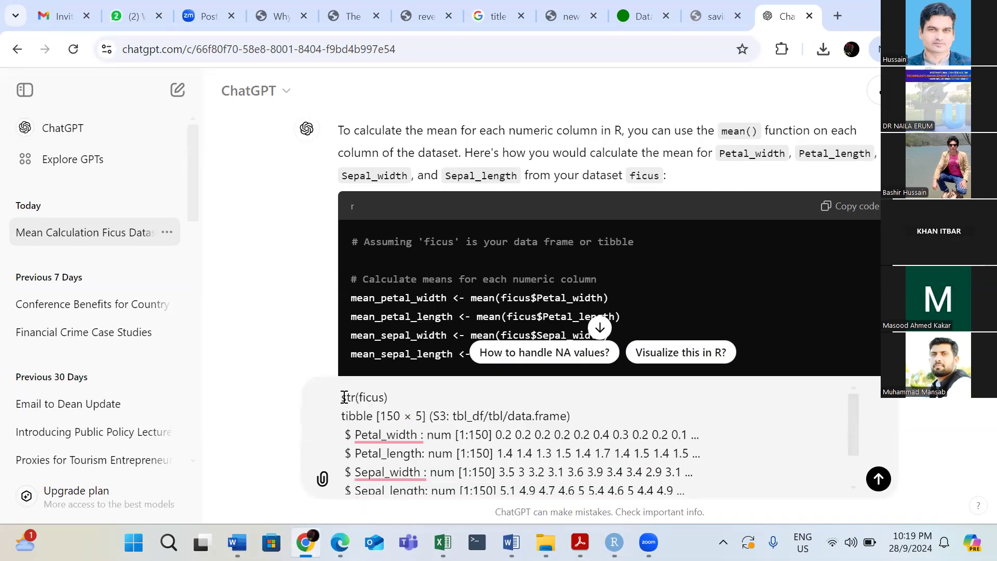
pyautogui.click(828, 445)
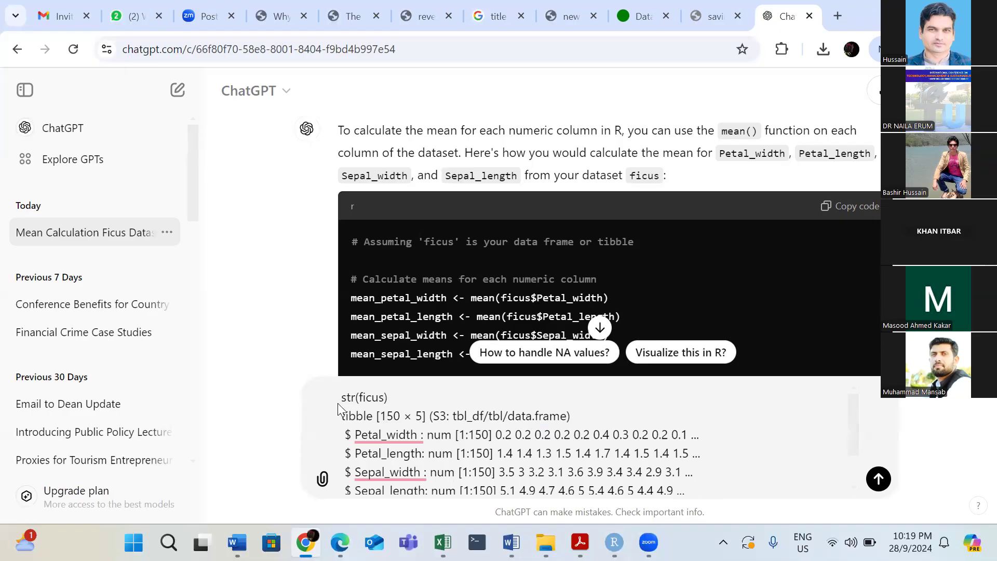
pyautogui.moveTo(344, 397); pyautogui.dragTo(919, 511)
pyautogui.press('BackSpace')
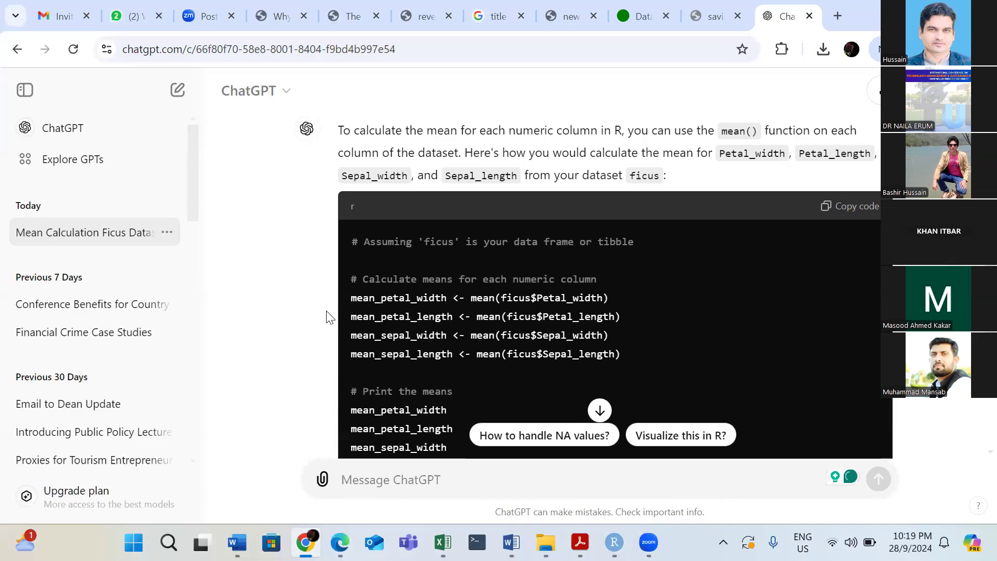
# Copy ChatGPT's mean() code for the four numeric ficus columns and paste it below str(ficus) in the Untitled1 script in RStudio.
pyautogui.moveTo(348, 294); pyautogui.dragTo(628, 356)
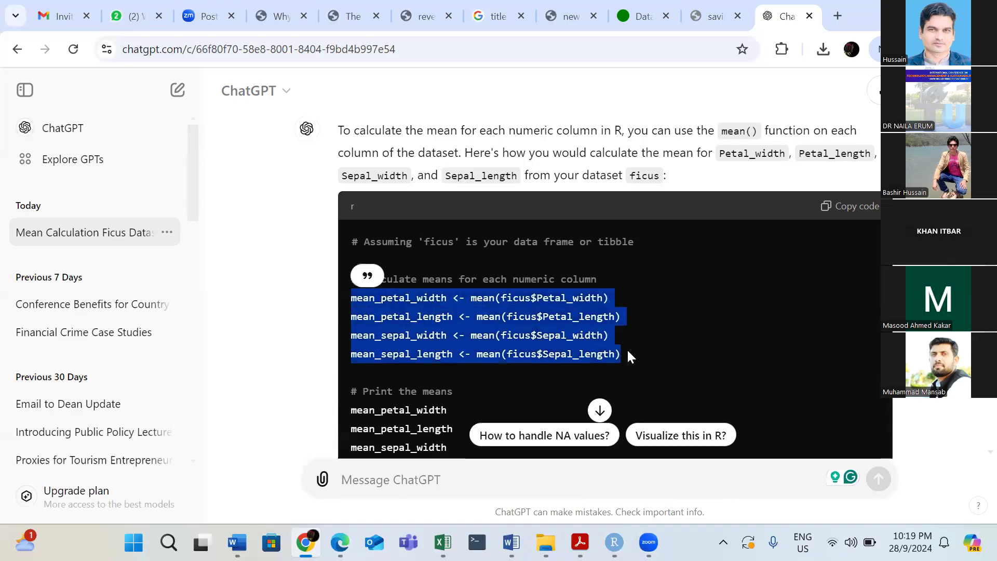
pyautogui.click(659, 320)
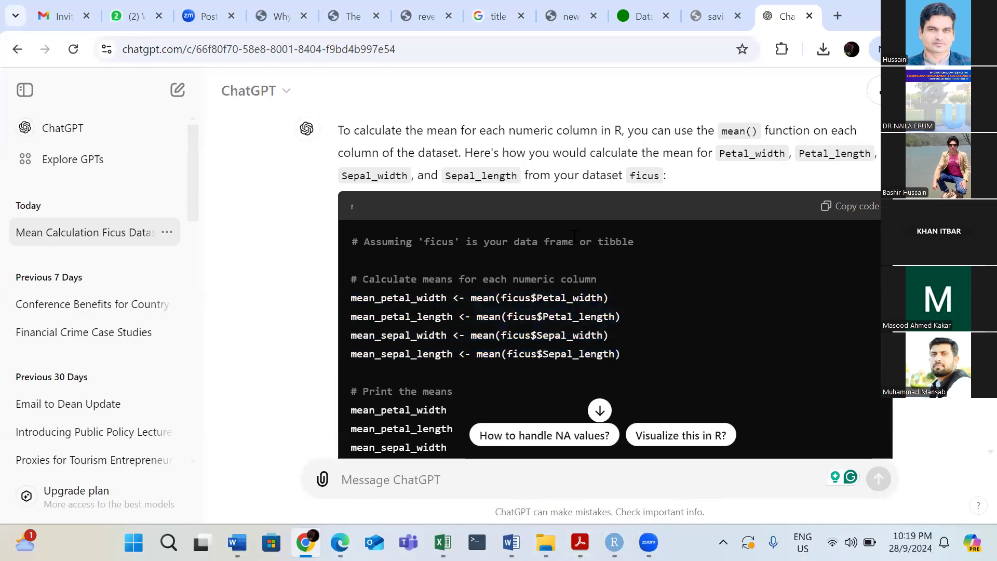
pyautogui.click(843, 210)
pyautogui.hotkey('alt', 'Tab')
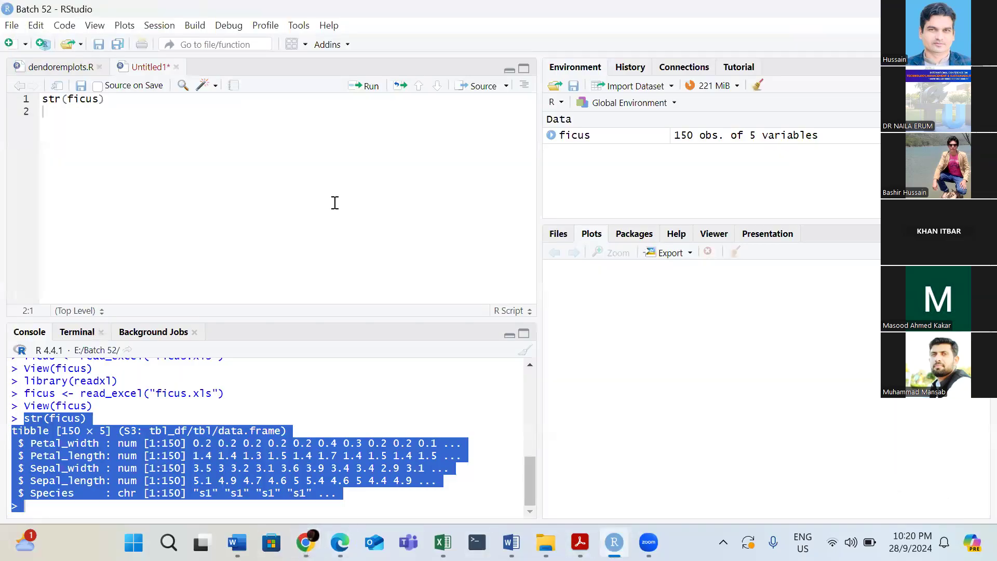
pyautogui.hotkey('ctrl', 'v')
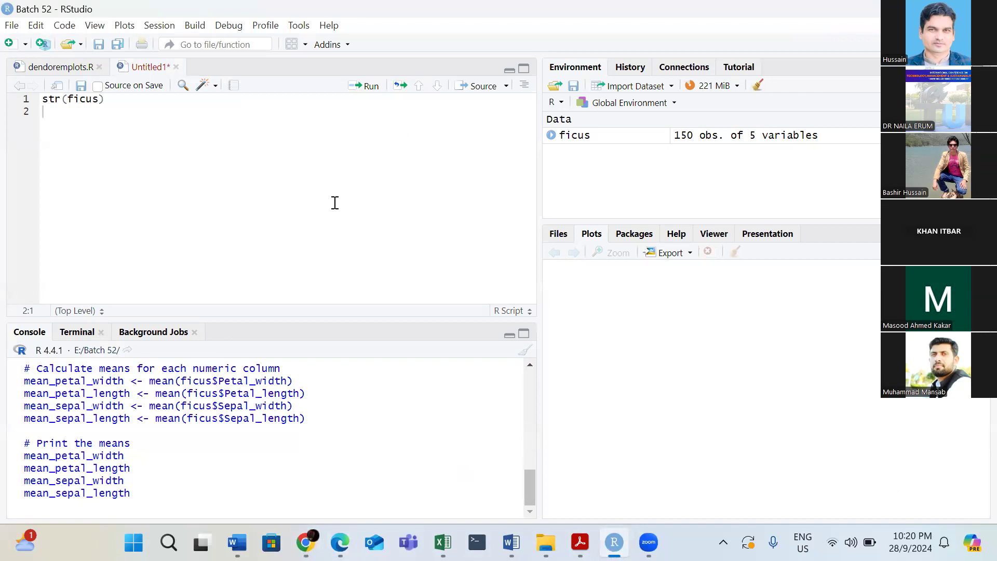
pyautogui.hotkey('ctrl', 'z')
pyautogui.click(242, 126)
pyautogui.hotkey('ctrl', 'v')
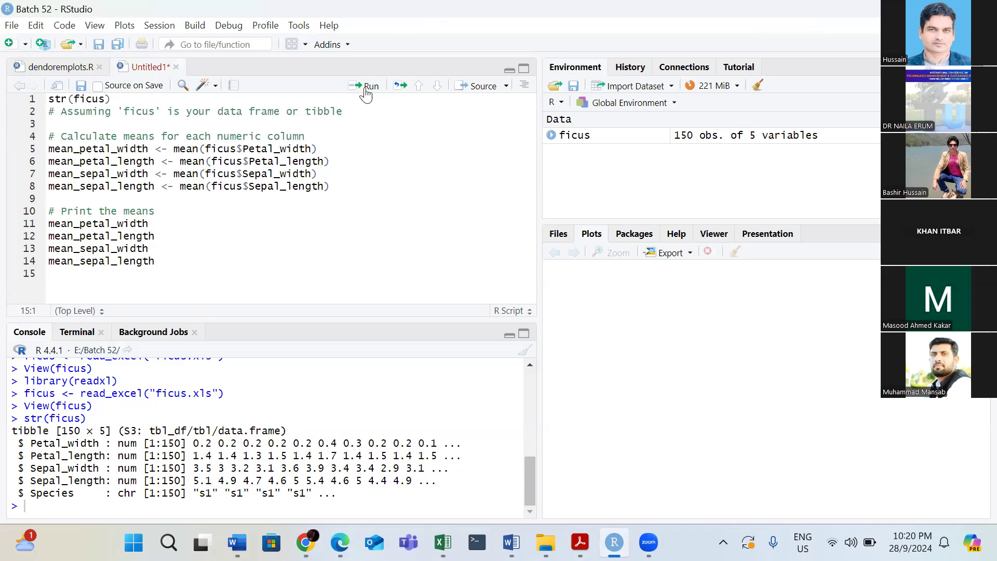
# Run the mean_petal_width calculation on line 5 and print mean_petal_width from line 11.
pyautogui.click(51, 149)
pyautogui.click(367, 88)
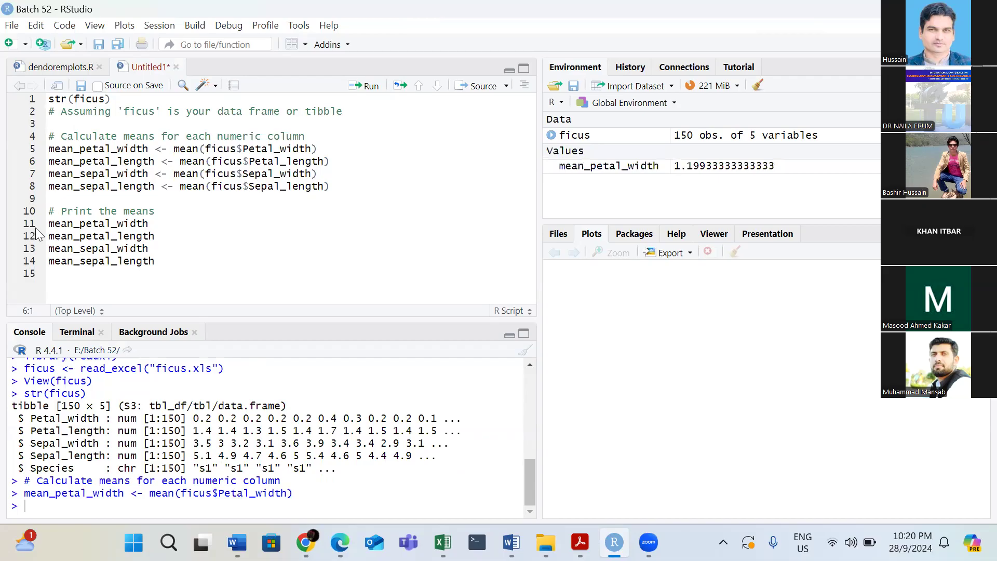
pyautogui.click(51, 224)
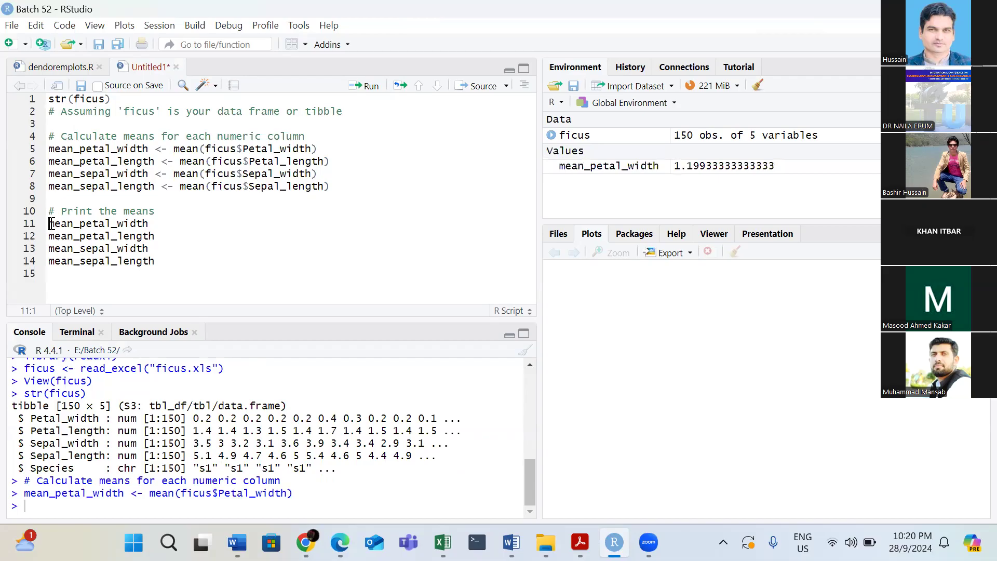
pyautogui.click(364, 88)
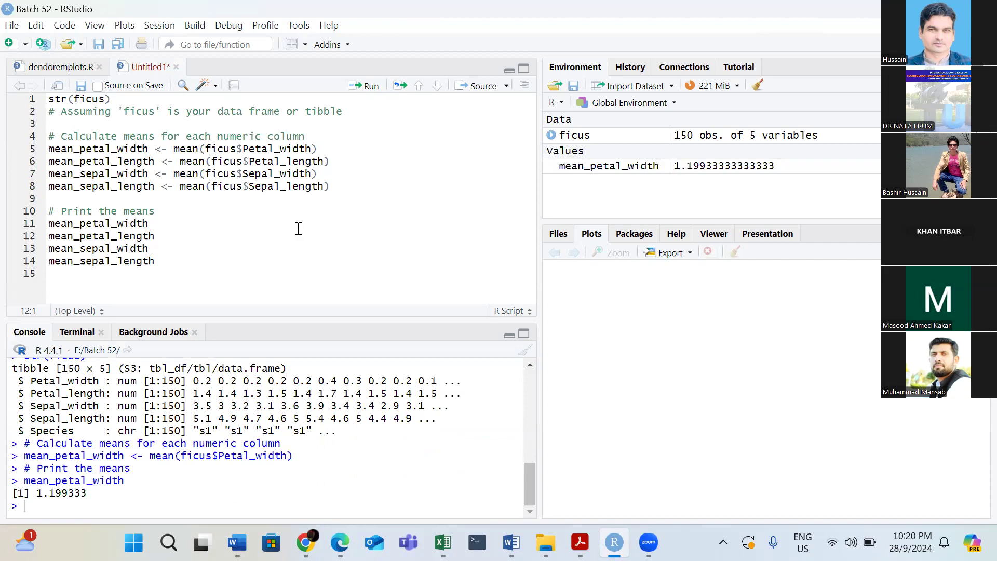
# Run the mean calculations for petal width, petal length, sepal width and sepal length on lines 5 to 8.
pyautogui.click(49, 158)
pyautogui.click(367, 86)
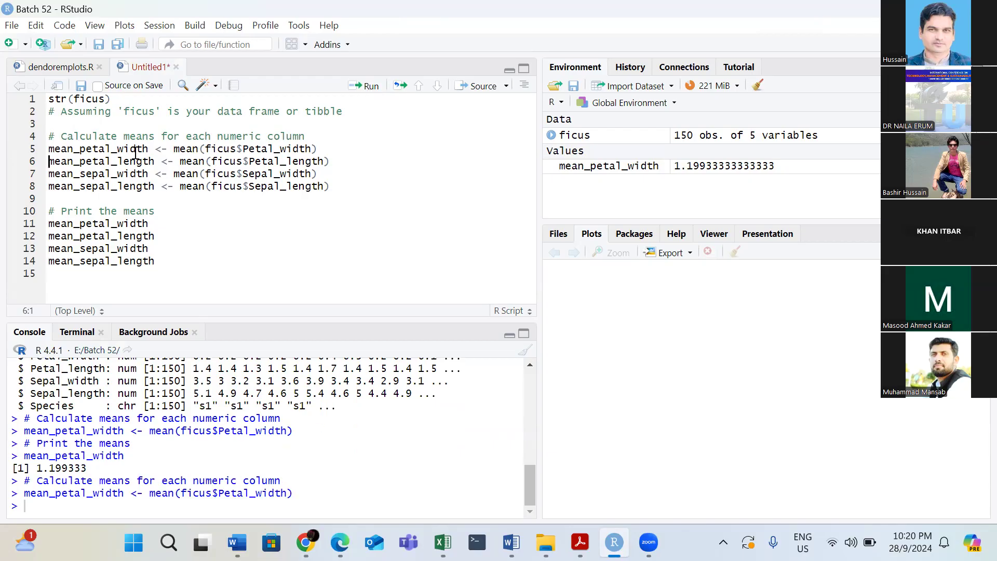
pyautogui.click(366, 87)
pyautogui.click(366, 87)
pyautogui.click(366, 87)
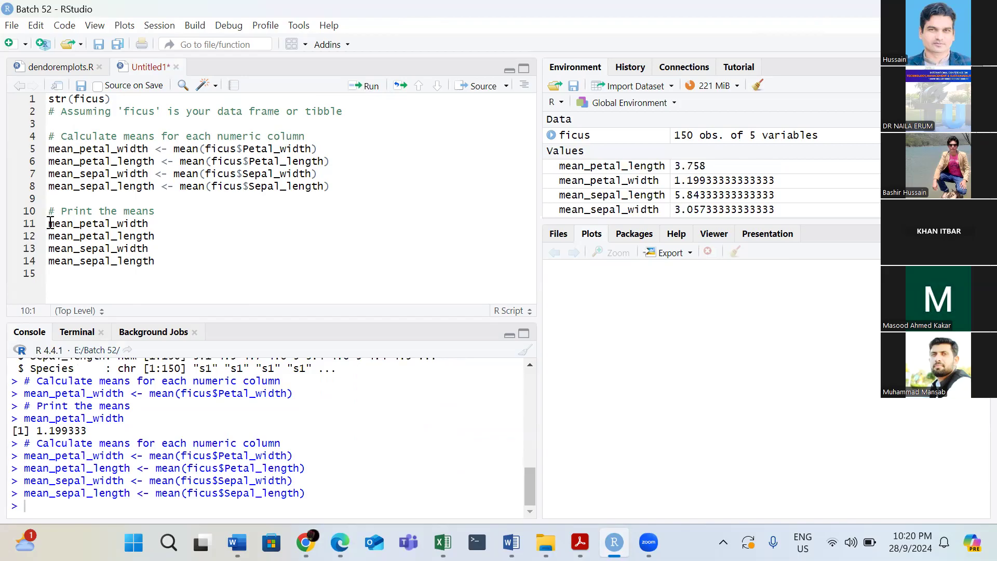
# Print the calculated petal and sepal means from the lines under "# Print the means".
pyautogui.click(370, 86)
pyautogui.click(370, 87)
pyautogui.click(370, 86)
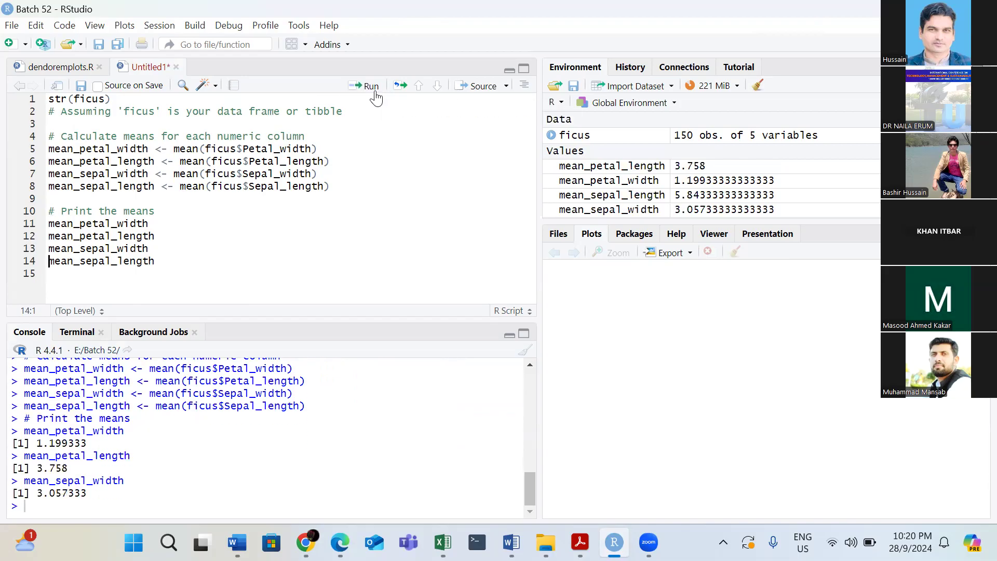
pyautogui.click(371, 87)
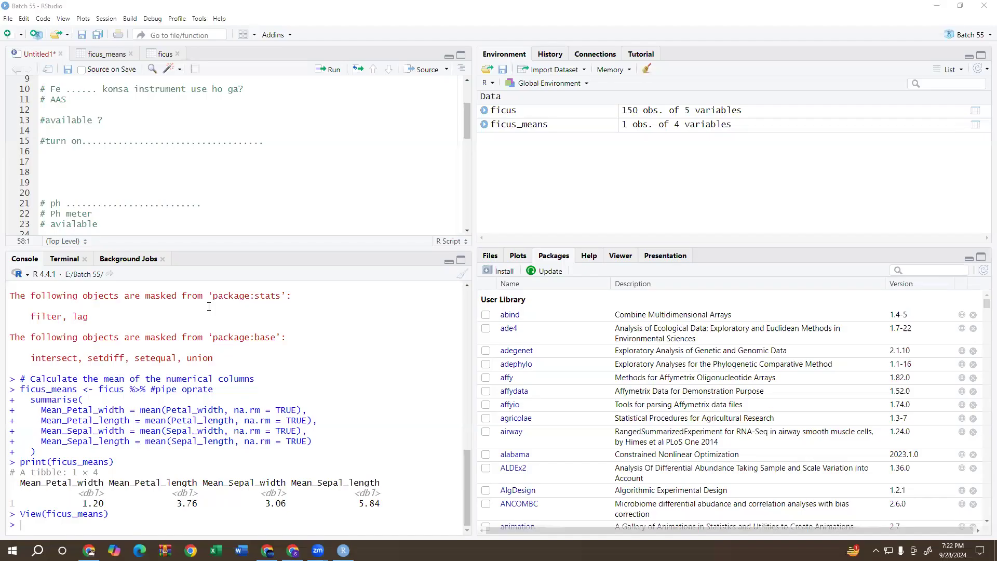
# View the ficus table, examine the Species column through its rows, and compare it with the ficus_means table.
pyautogui.click(506, 126)
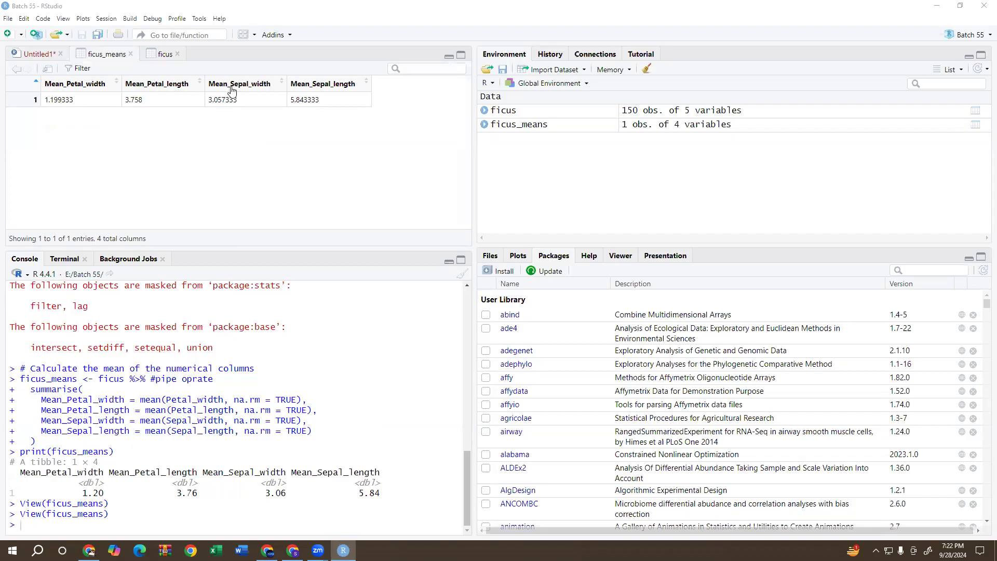
pyautogui.click(534, 110)
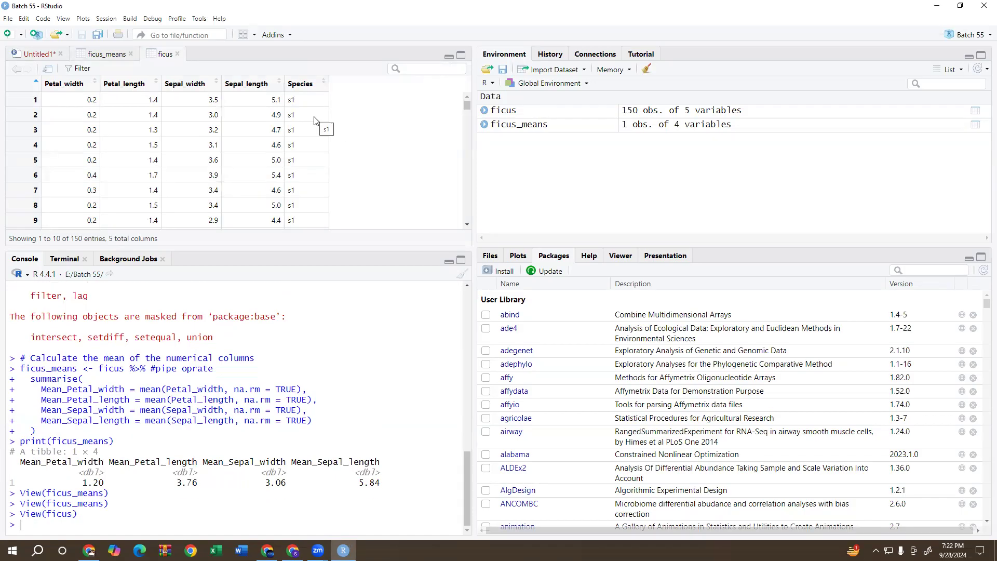
pyautogui.scroll(-15, 313, 176)
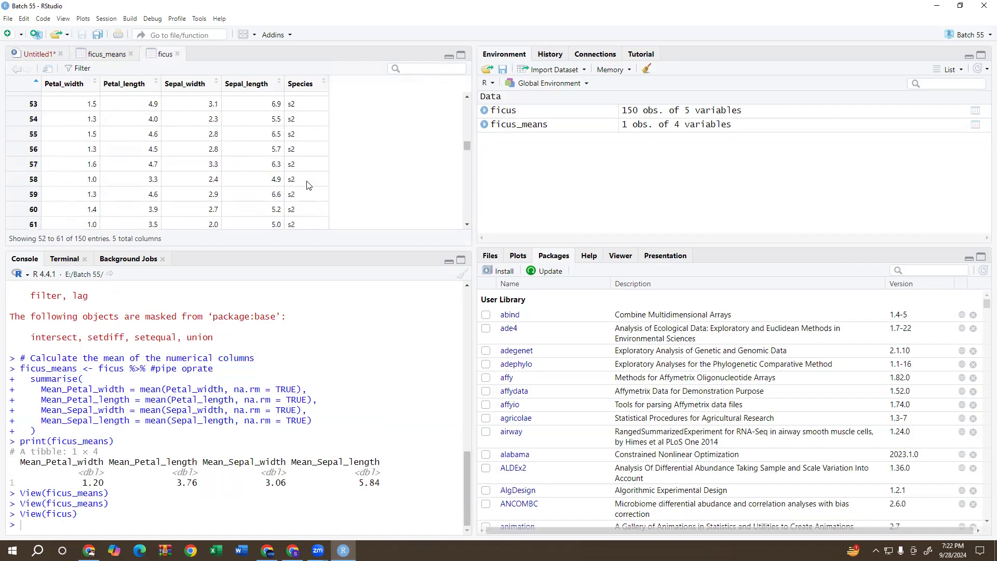
pyautogui.scroll(-7, 295, 157)
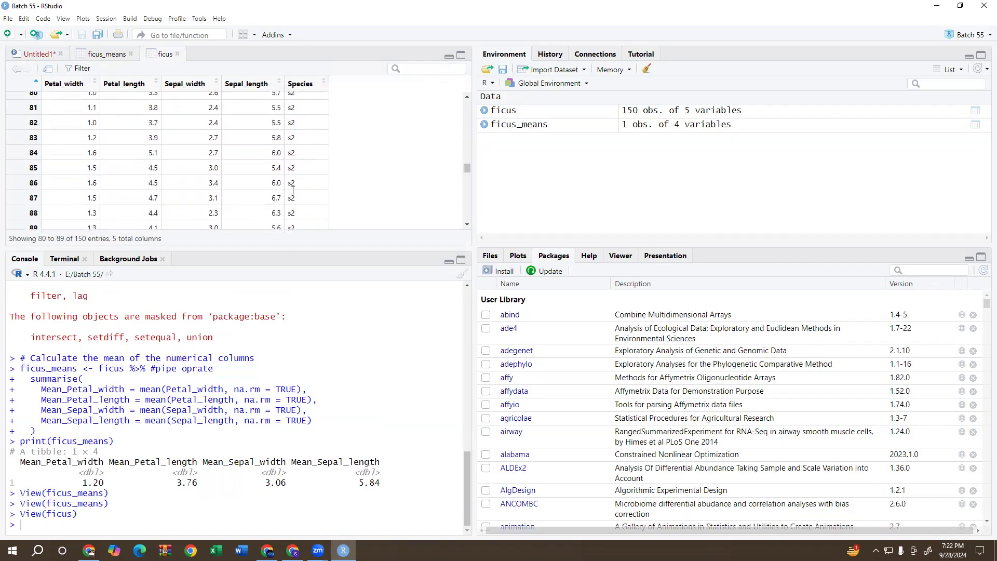
pyautogui.scroll(6, 301, 225)
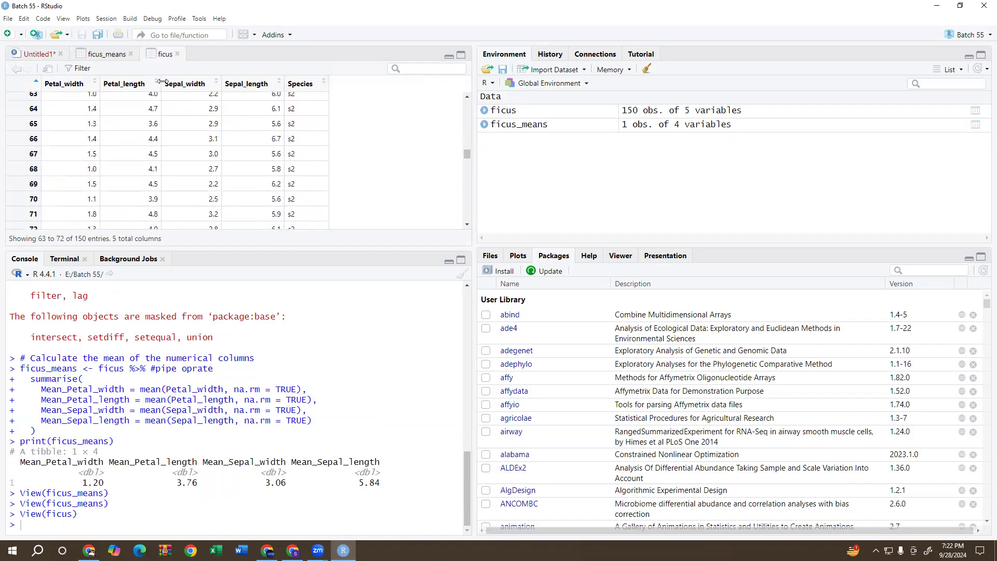
pyautogui.click(102, 54)
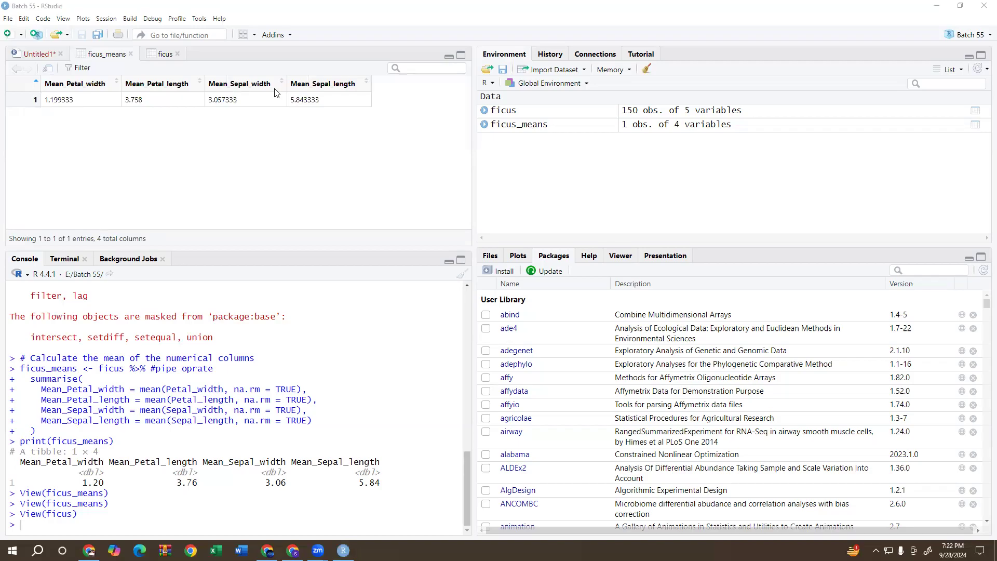
# Sketch a freehand annotation of an additional row with column dividers beneath the single row of the ficus_means table.
pyautogui.moveTo(6, 124); pyautogui.dragTo(371, 126)
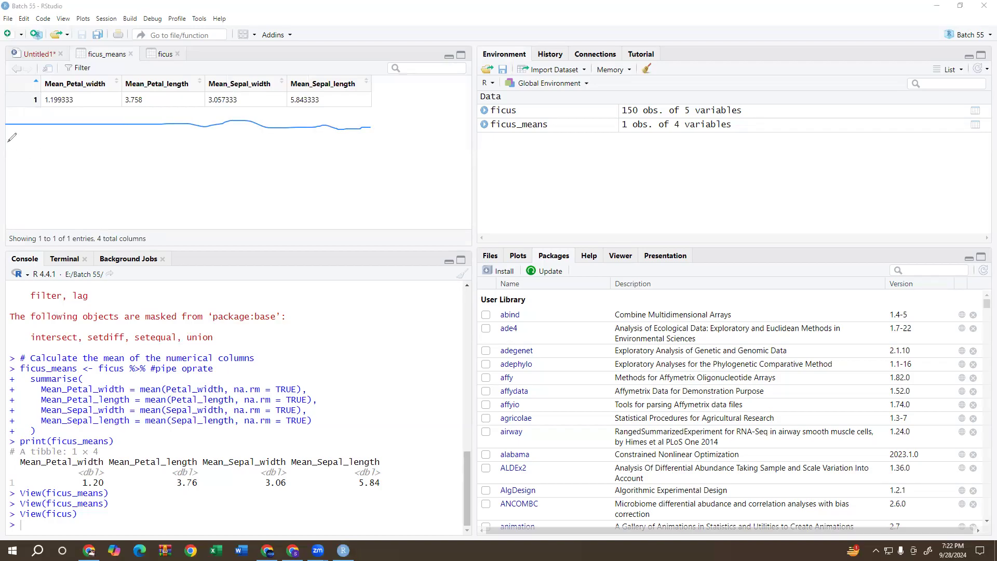
pyautogui.moveTo(1, 147); pyautogui.dragTo(15, 147)
pyautogui.moveTo(92, 130); pyautogui.dragTo(168, 132)
pyautogui.hotkey('ctrl', 'z')
pyautogui.moveTo(6, 147); pyautogui.dragTo(377, 156)
pyautogui.moveTo(45, 110); pyautogui.dragTo(51, 150)
pyautogui.moveTo(123, 108); pyautogui.dragTo(127, 150)
pyautogui.moveTo(205, 107); pyautogui.dragTo(200, 154)
pyautogui.moveTo(288, 111); pyautogui.dragTo(295, 150)
pyautogui.moveTo(370, 111); pyautogui.dragTo(377, 169)
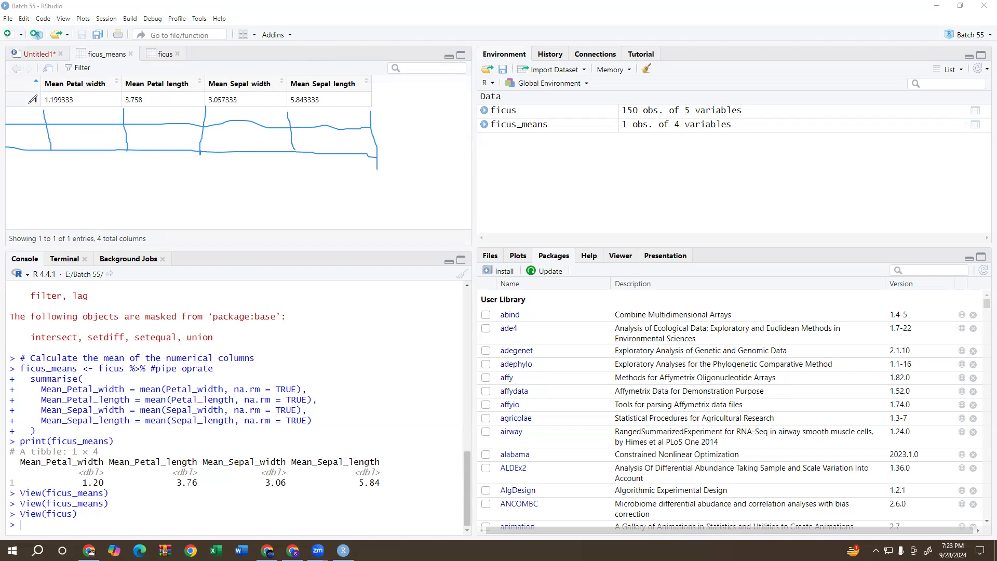
# Mark the row label and circle the ficus_means table with the annotation pen, and clear all the drawings.
pyautogui.moveTo(24, 112)
pyautogui.mouseDown()
pyautogui.moveTo(47, 114)
pyautogui.moveTo(27, 149)
pyautogui.mouseUp()
pyautogui.moveTo(351, 77)
pyautogui.mouseDown()
pyautogui.moveTo(117, 67)
pyautogui.moveTo(39, 78)
pyautogui.moveTo(29, 106)
pyautogui.moveTo(104, 109)
pyautogui.moveTo(196, 134)
pyautogui.mouseUp()
pyautogui.moveTo(298, 132)
pyautogui.mouseDown()
pyautogui.moveTo(370, 126)
pyautogui.moveTo(393, 103)
pyautogui.moveTo(376, 72)
pyautogui.moveTo(350, 70)
pyautogui.mouseUp()
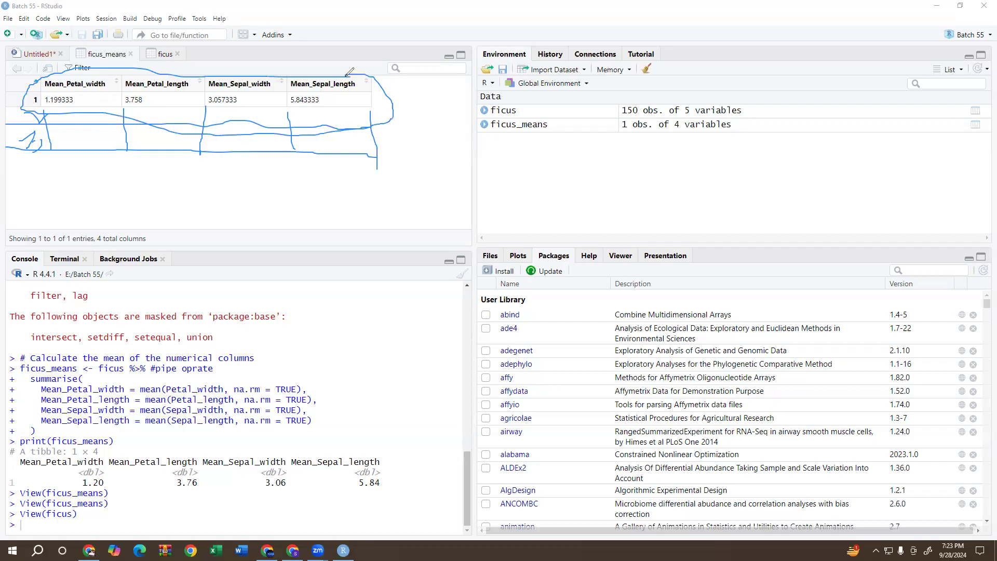
pyautogui.moveTo(364, 93)
pyautogui.mouseDown()
pyautogui.moveTo(381, 100)
pyautogui.moveTo(410, 74)
pyautogui.mouseUp()
pyautogui.click(47, 419)
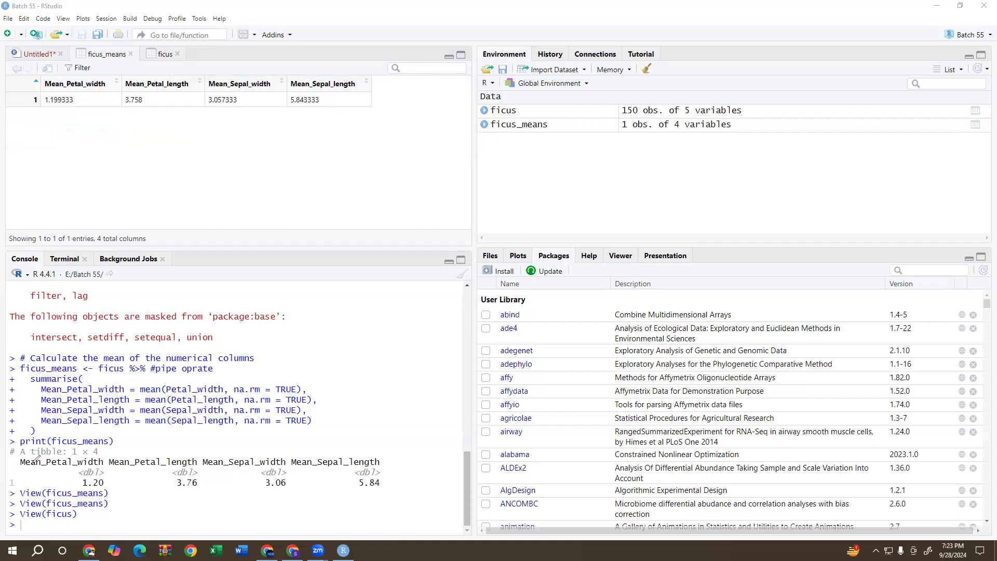
# Switch to ChatGPT in Chrome and send the message "thanks but i want to calculate mean grouped by species".
pyautogui.click(89, 550)
pyautogui.scroll(-1, 446, 311)
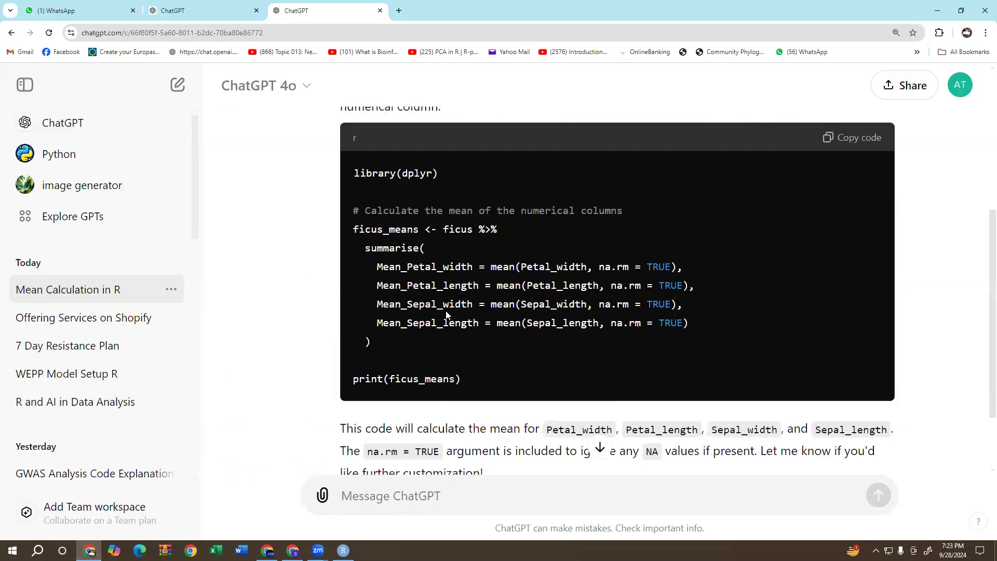
pyautogui.scroll(-2, 445, 311)
pyautogui.click(457, 491)
pyautogui.write('thanks but i want to calculate mean grouped ')
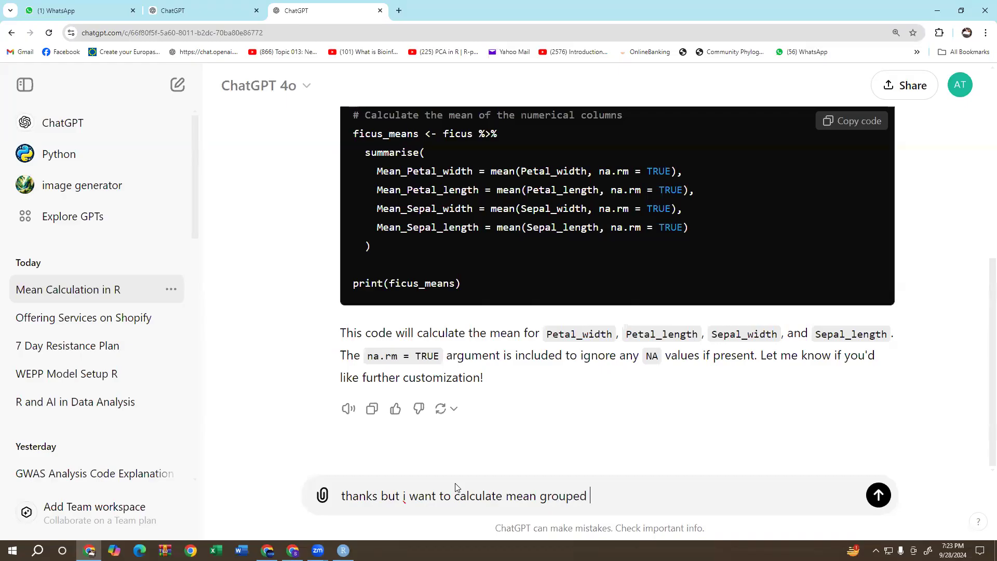
pyautogui.write('by species')
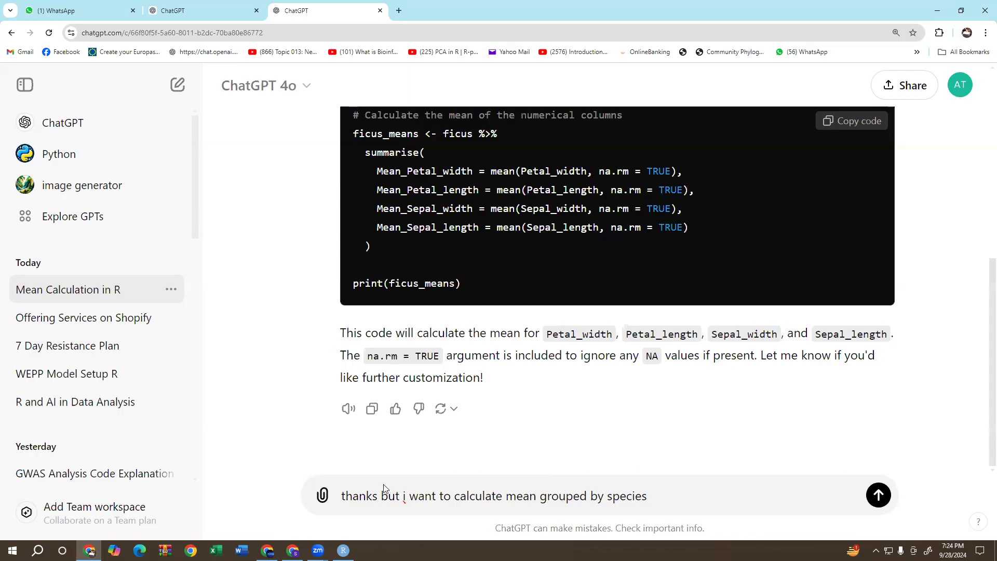
pyautogui.click(881, 501)
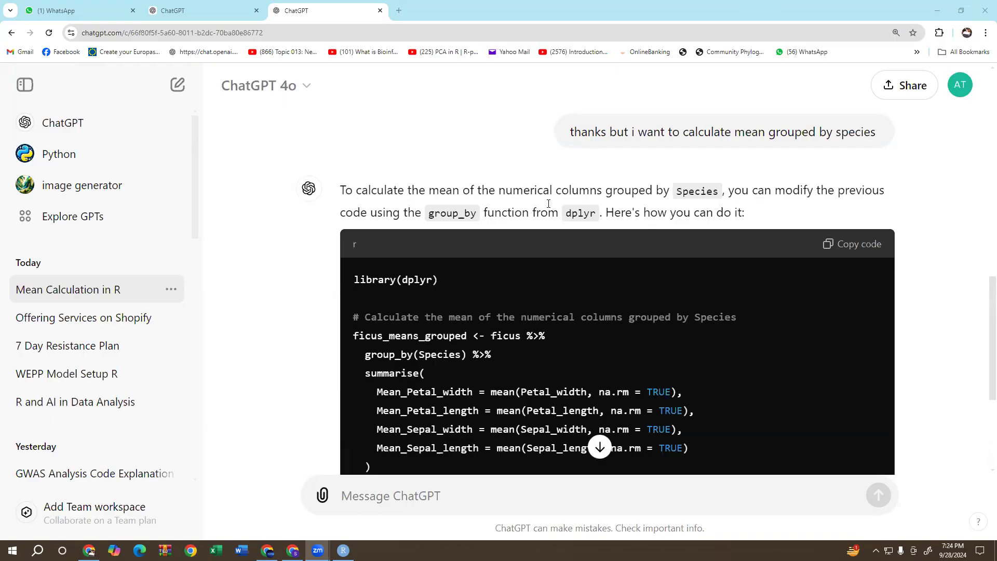
# Review the group_by explanation in ChatGPT's reply and copy the ficus_means_grouped code.
pyautogui.click(675, 197)
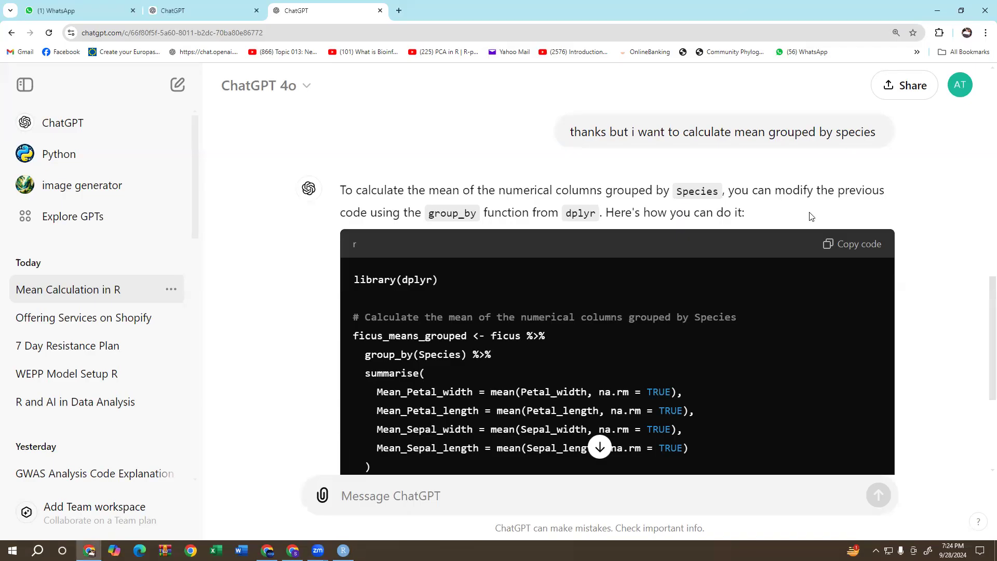
pyautogui.moveTo(430, 214); pyautogui.dragTo(478, 217)
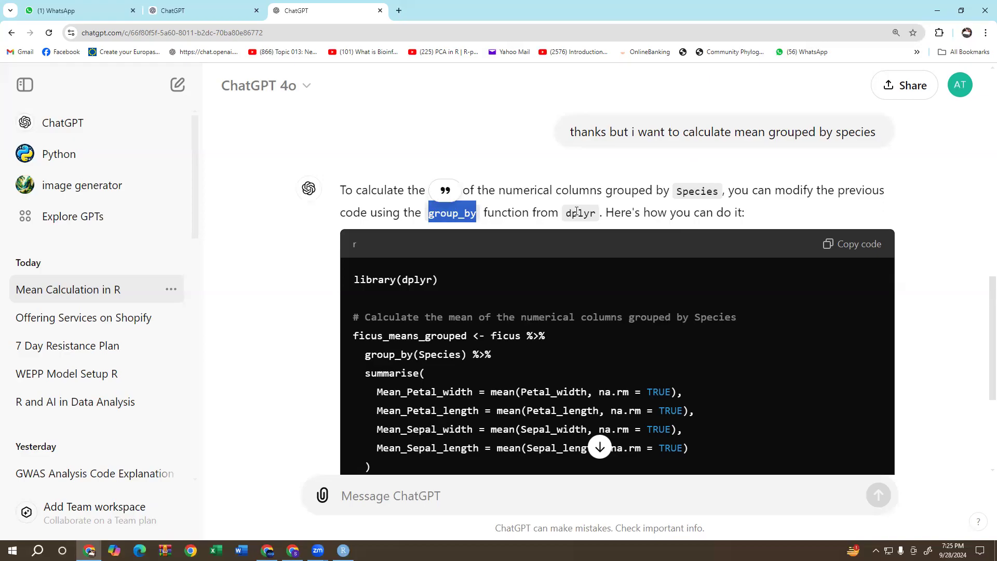
pyautogui.moveTo(565, 217); pyautogui.dragTo(596, 217)
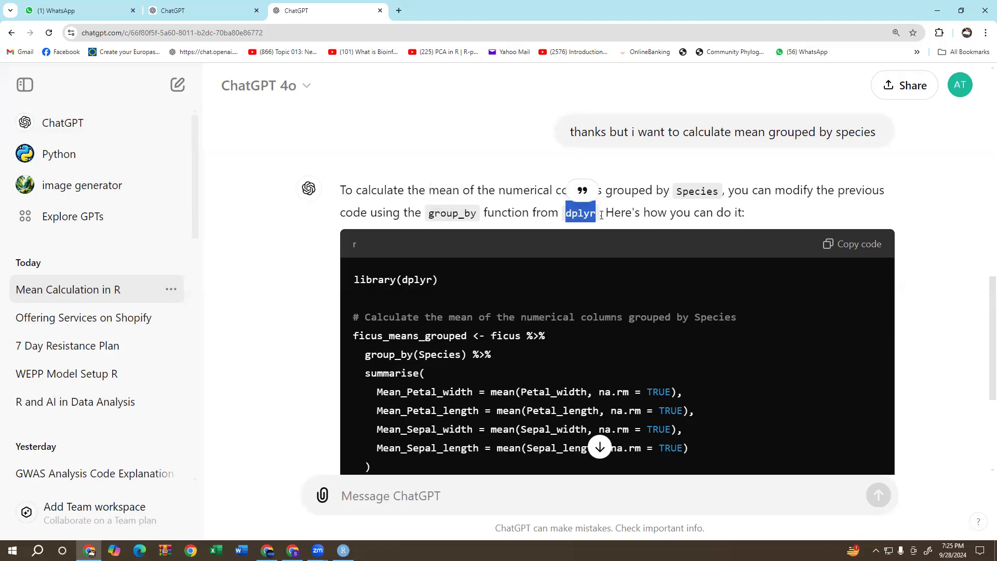
pyautogui.scroll(-1, 627, 297)
pyautogui.scroll(-2, 627, 297)
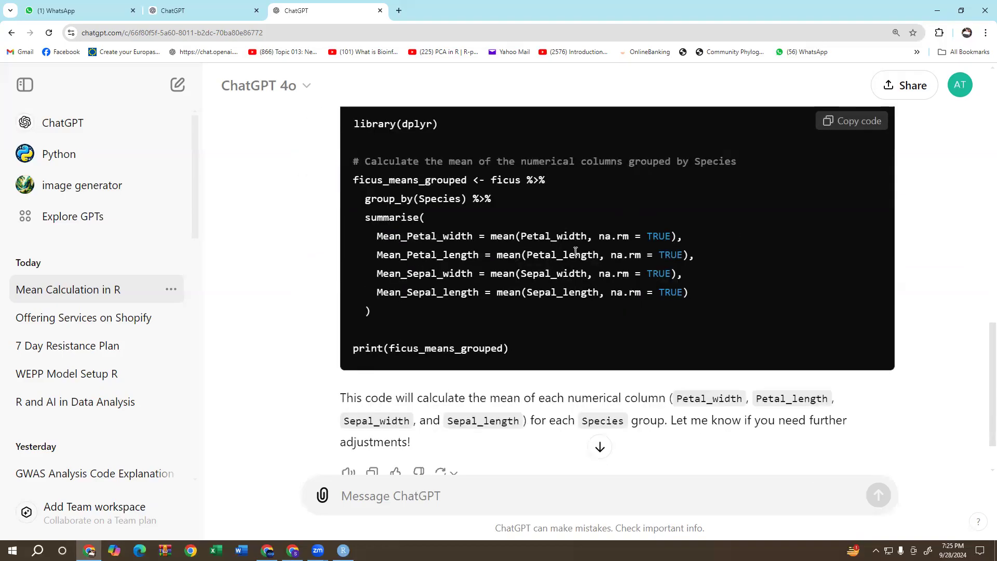
pyautogui.scroll(1, 776, 247)
pyautogui.click(851, 139)
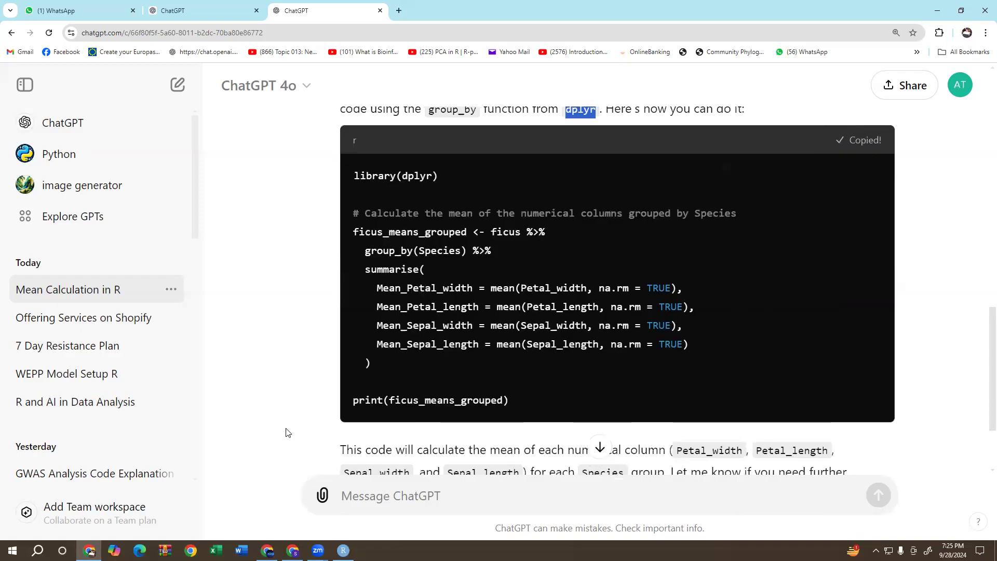
# Switch to RStudio and paste the copied ficus_means_grouped code at the end of the Untitled1 script.
pyautogui.click(342, 550)
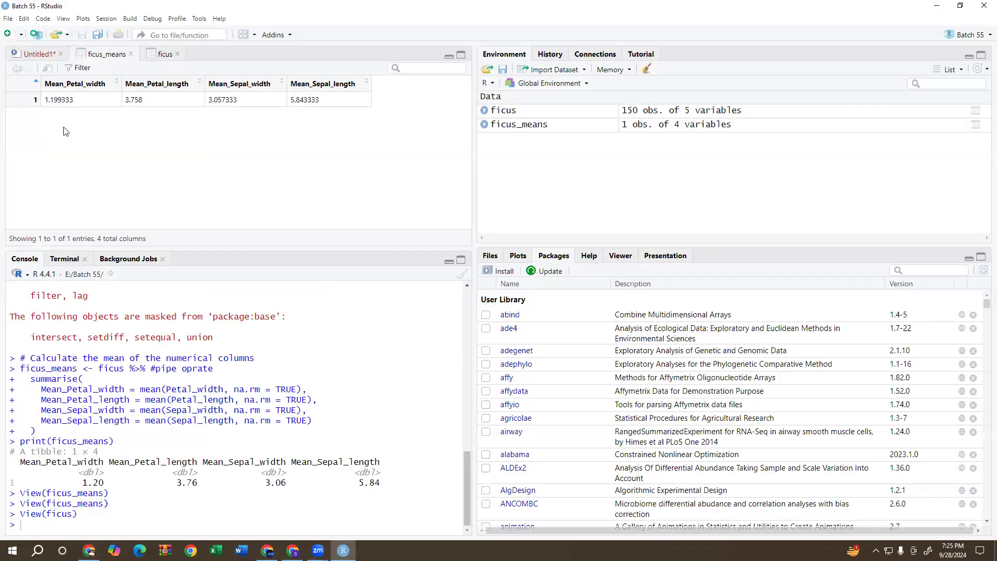
pyautogui.click(39, 54)
pyautogui.scroll(-10, 111, 213)
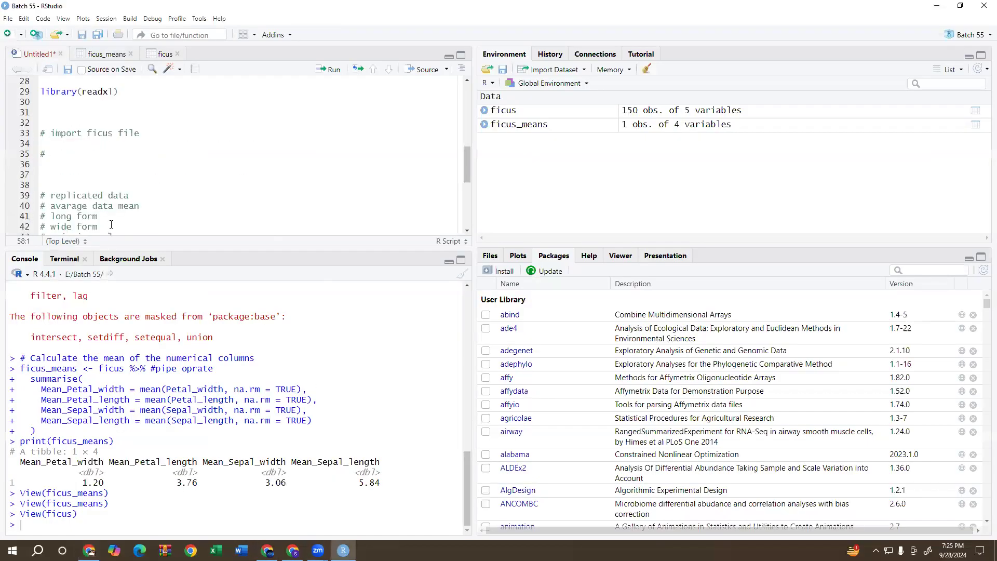
pyautogui.click(111, 209)
pyautogui.rightClick(88, 210)
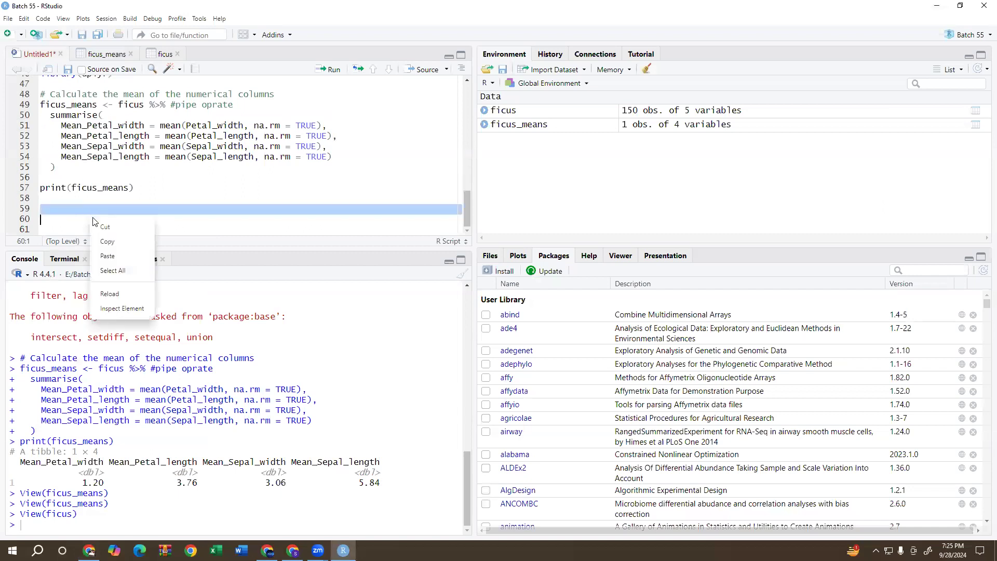
pyautogui.click(120, 255)
# Run the pasted block from library(dplyr) through print(ficus_means_grouped) to calculate the column means per species.
pyautogui.click(134, 90)
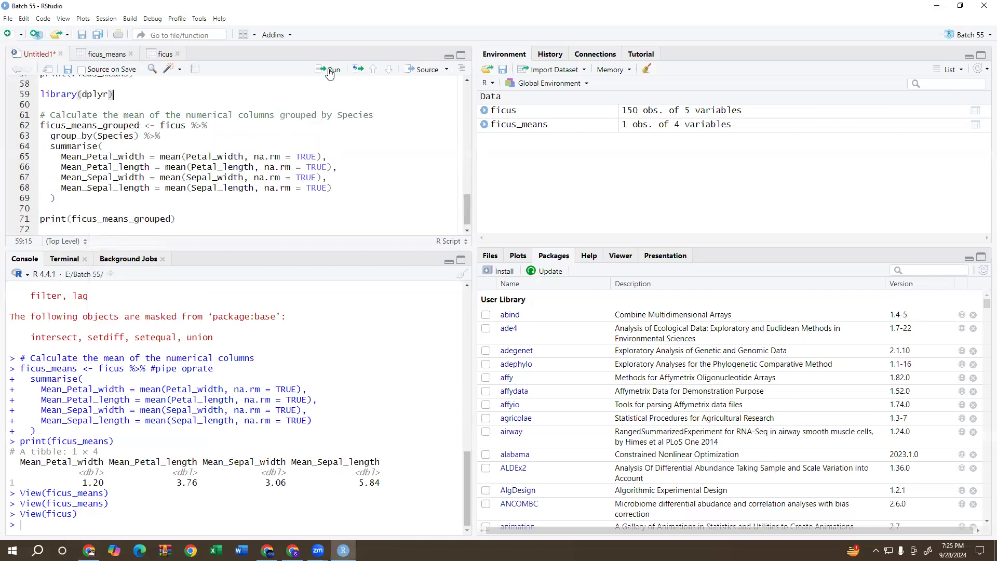
pyautogui.click(333, 69)
pyautogui.click(332, 69)
pyautogui.click(332, 69)
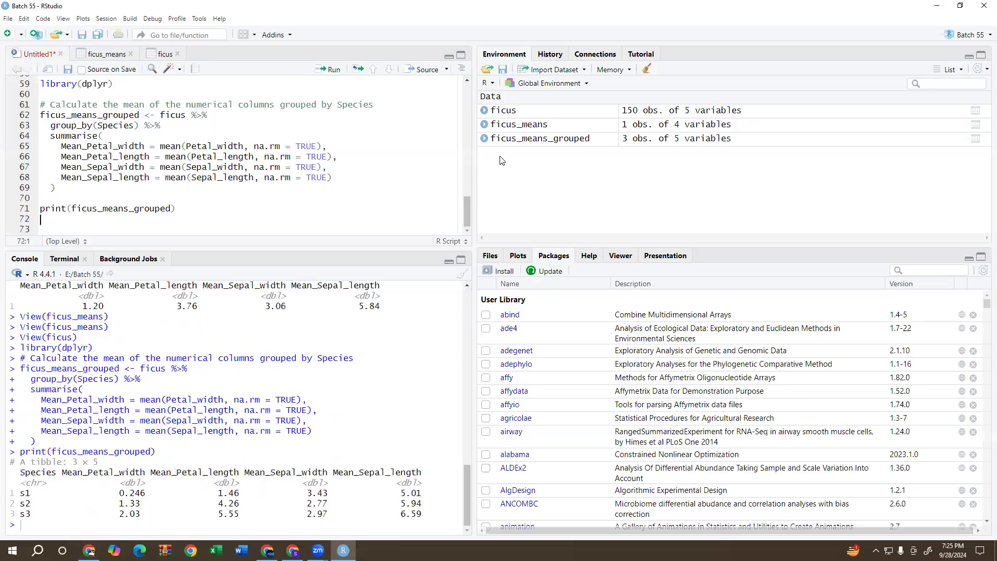
# Open the ficus_means_grouped table and compare it with the ungrouped ficus_means table.
pyautogui.click(510, 140)
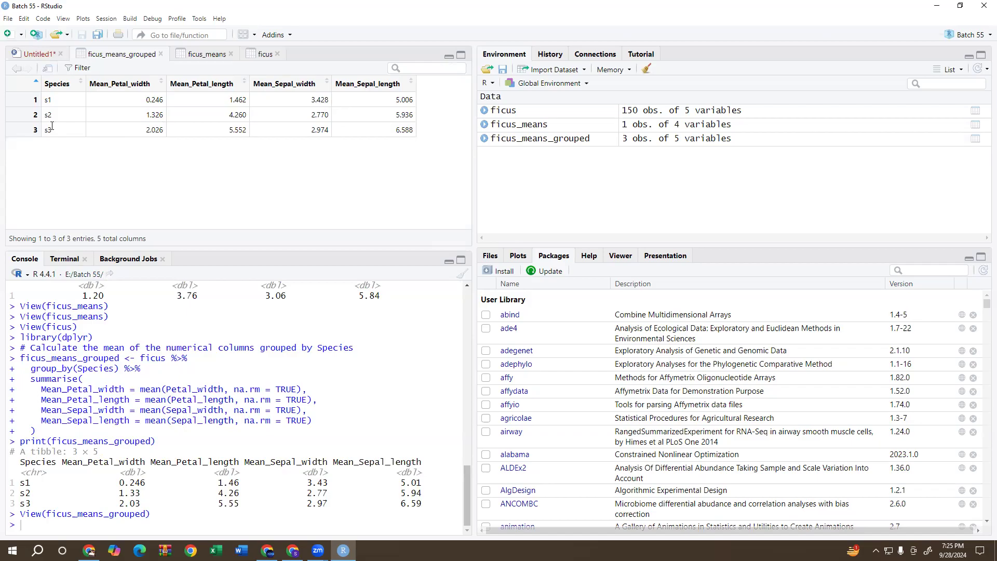
pyautogui.click(219, 56)
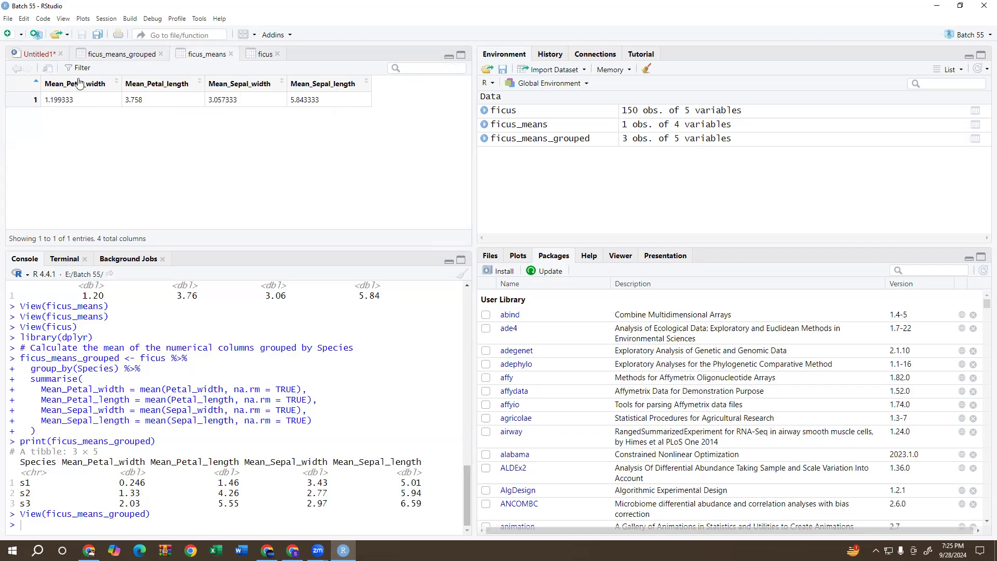
pyautogui.click(111, 56)
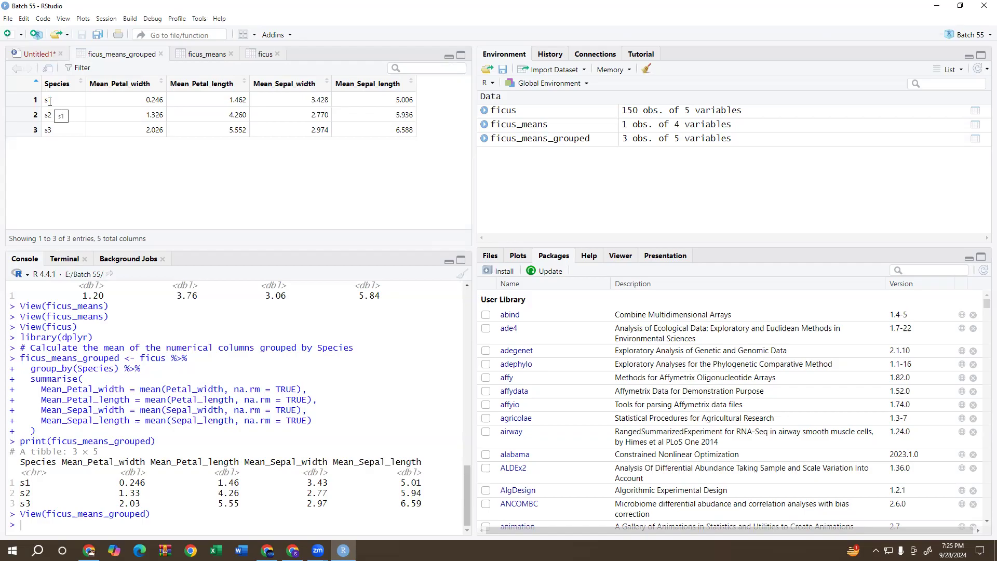
# Switch to ChatGPT in Chrome and send the message "i need standered devaiton also".
pyautogui.click(89, 550)
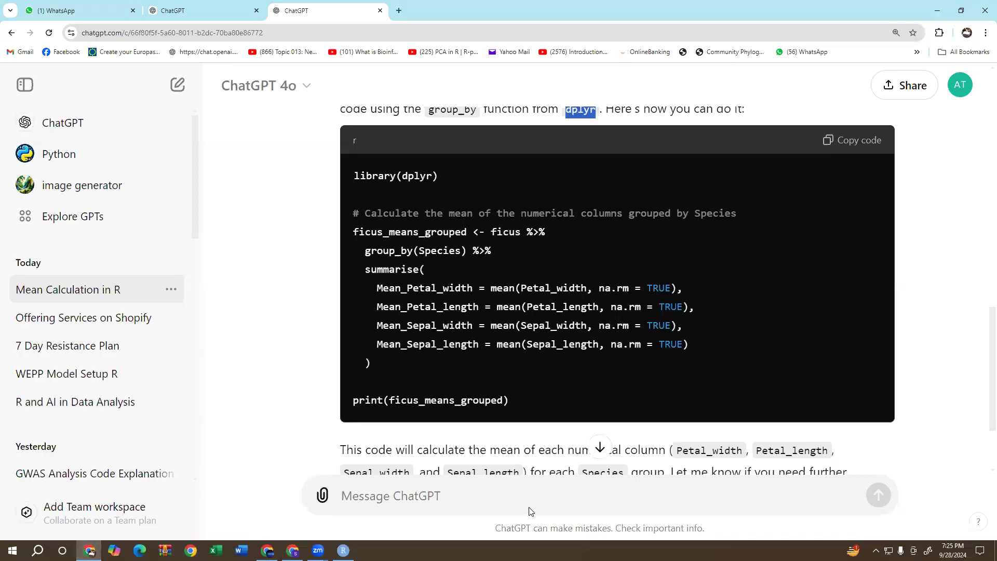
pyautogui.click(515, 496)
pyautogui.write('i')
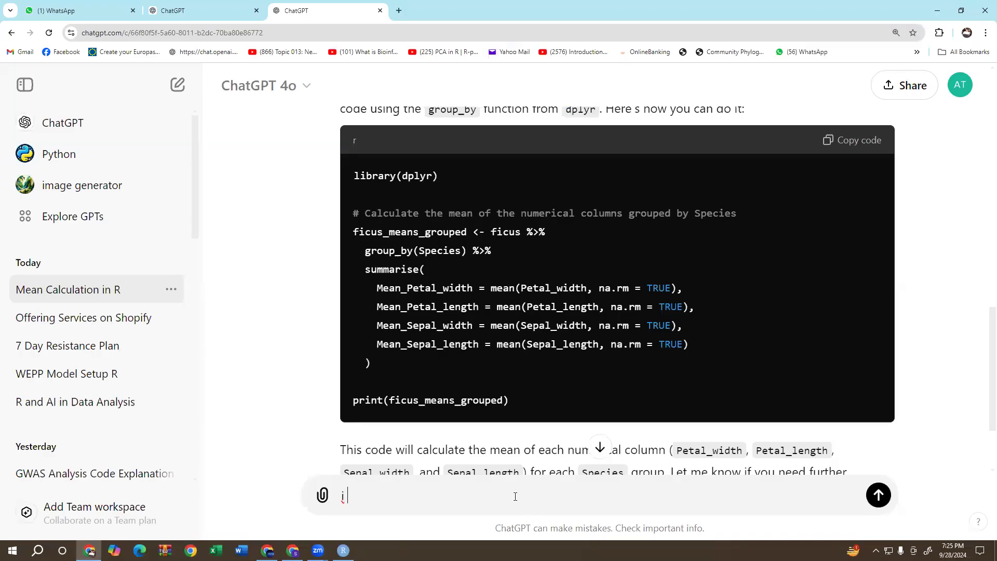
pyautogui.write(' need standered devaiton also')
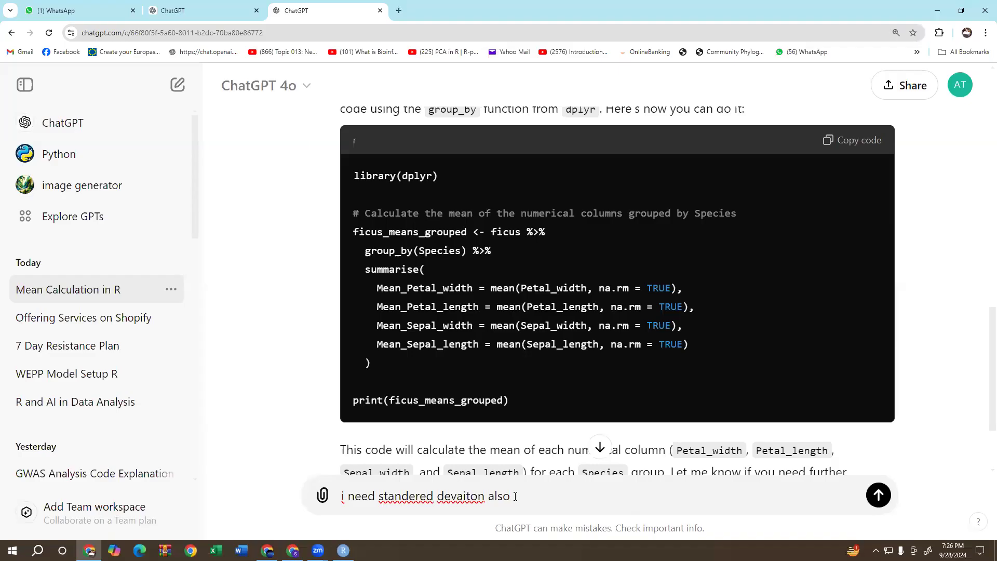
pyautogui.press('Return')
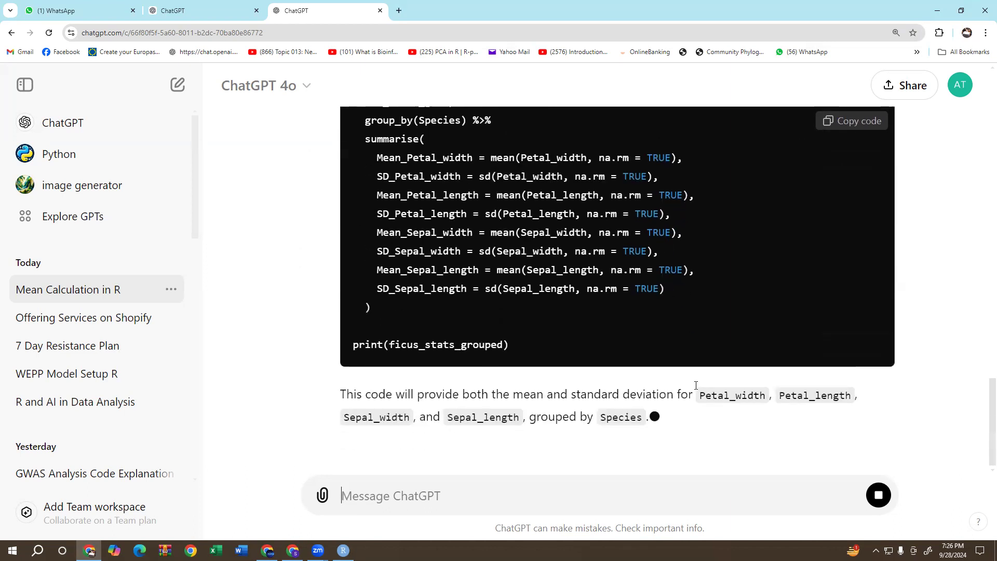
# Copy ChatGPT's mean and standard deviation code and paste it at the end of the Untitled1 script in RStudio.
pyautogui.scroll(3, 696, 384)
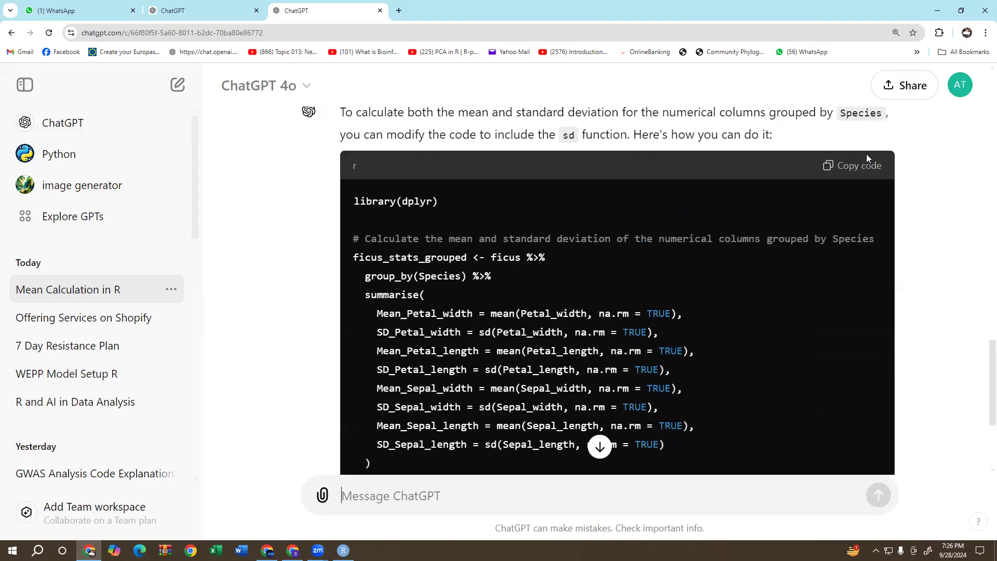
pyautogui.click(864, 167)
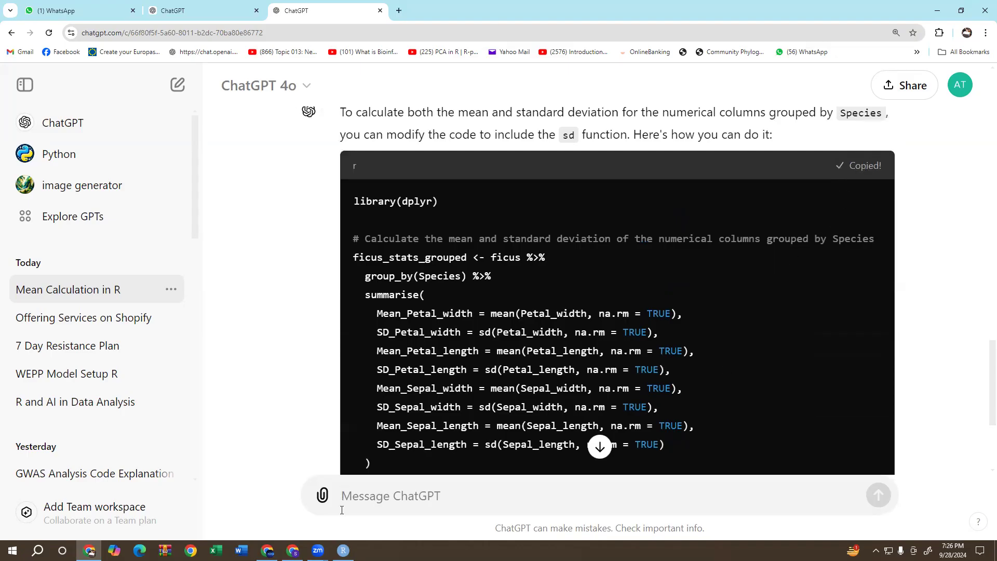
pyautogui.click(342, 549)
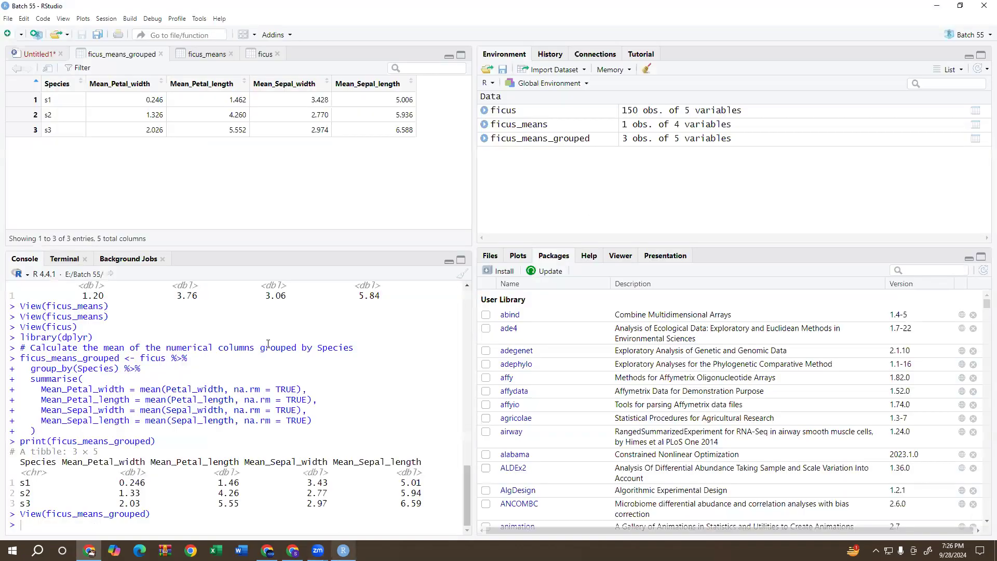
pyautogui.click(35, 54)
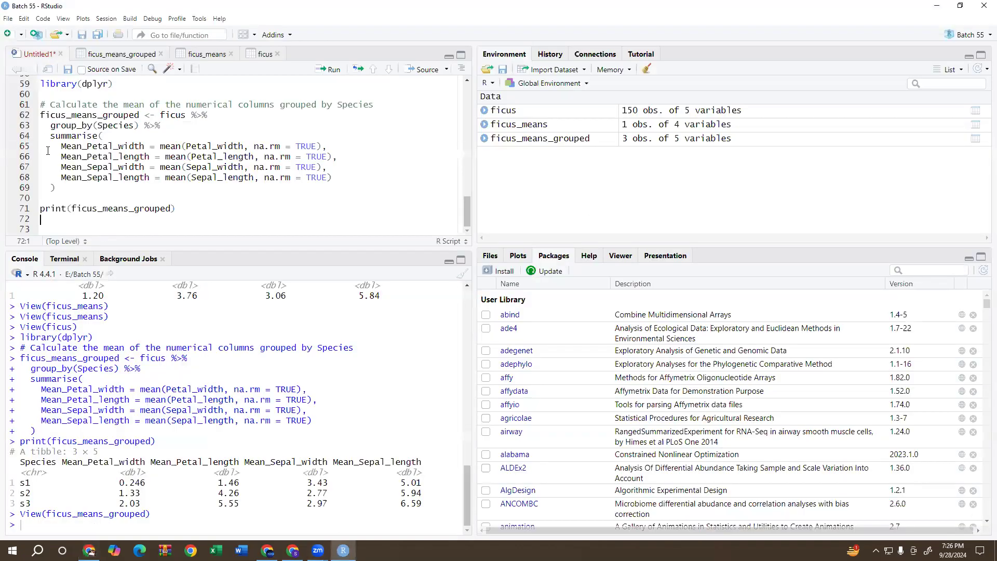
pyautogui.rightClick(54, 235)
pyautogui.click(67, 269)
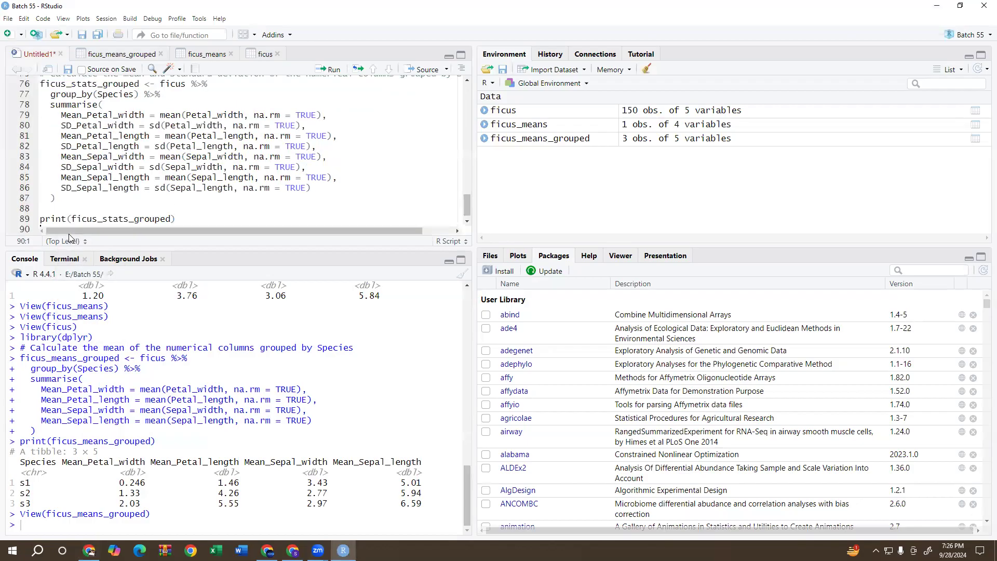
# Run the mean and standard deviation block from library(dplyr) through its print line, and view the ficus_stats_grouped table.
pyautogui.scroll(3, 87, 125)
pyautogui.click(94, 131)
pyautogui.click(335, 71)
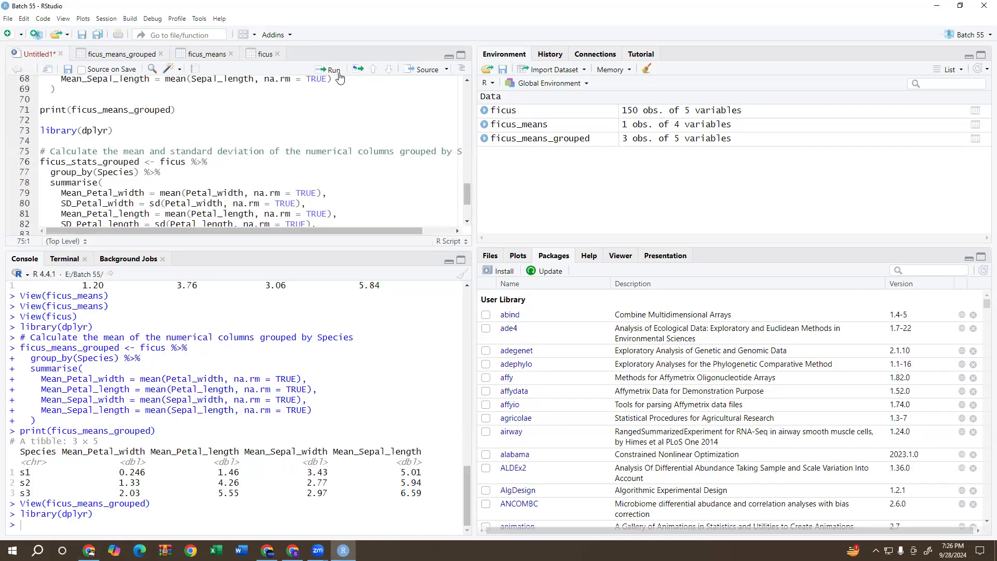
pyautogui.click(338, 75)
pyautogui.click(337, 75)
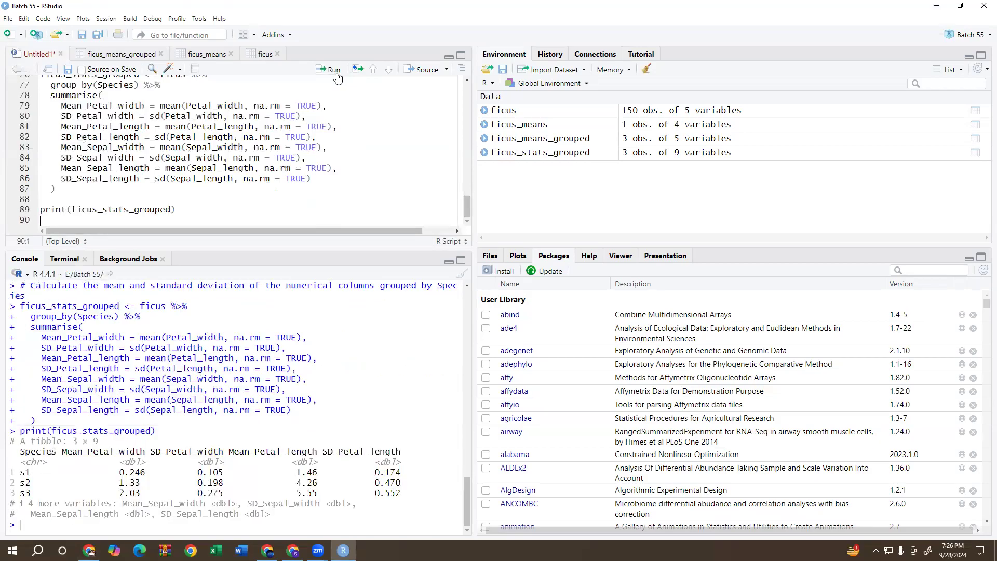
pyautogui.click(522, 154)
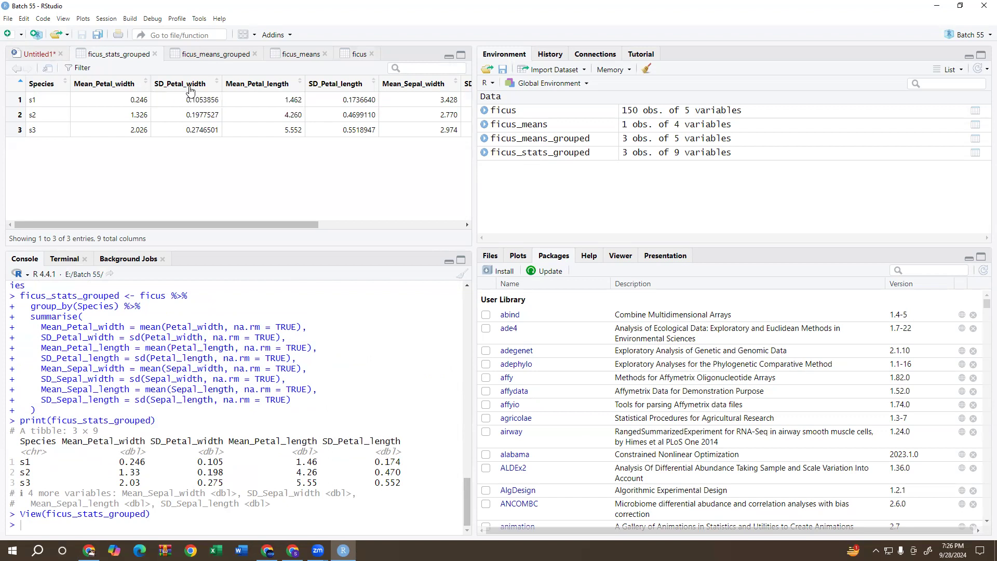
pyautogui.moveTo(296, 219); pyautogui.dragTo(209, 238)
# Switch to ChatGPT in Chrome and send the message "thanks now also add standred error".
pyautogui.click(89, 550)
pyautogui.scroll(-5, 477, 467)
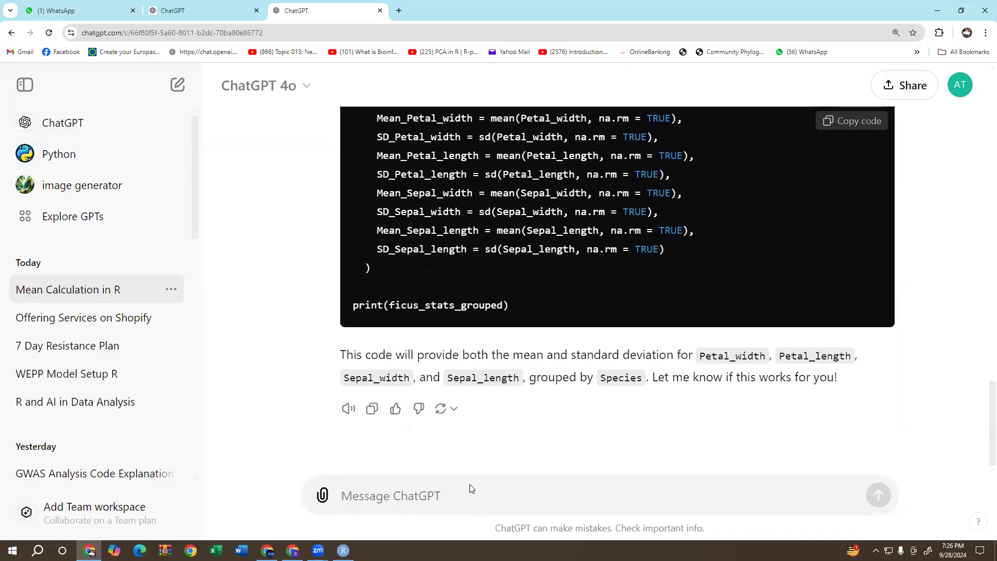
pyautogui.write('thanks now also add standered')
pyautogui.press('BackSpace')
pyautogui.press('BackSpace')
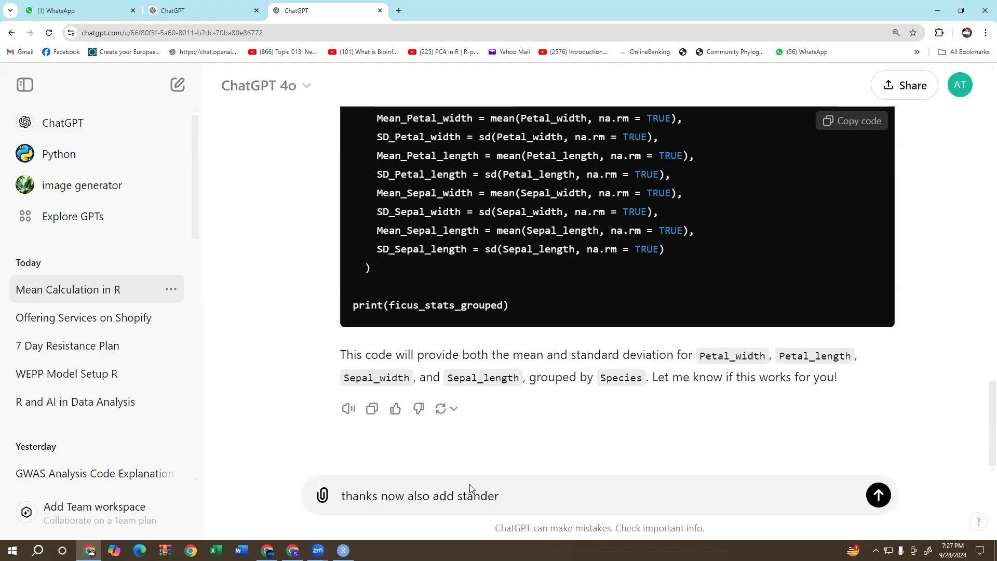
pyautogui.write('d')
pyautogui.press('BackSpace')
pyautogui.write('ed')
pyautogui.press('BackSpace')
pyautogui.press('BackSpace')
pyautogui.press('BackSpace')
pyautogui.press('BackSpace')
pyautogui.press('BackSpace')
pyautogui.write('rdd error')
pyautogui.press('Return')
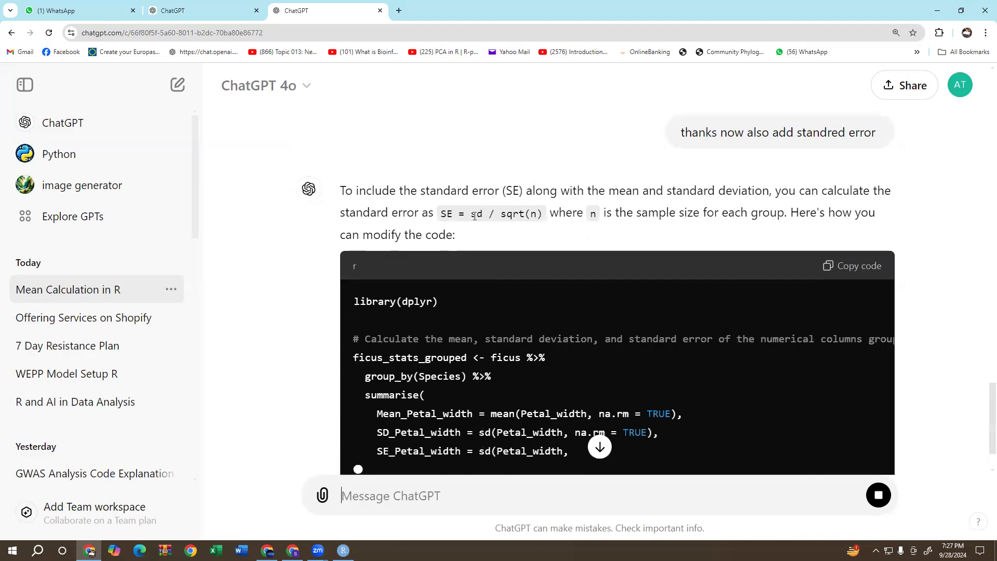
# Highlight the SE = sd / sqrt(n) formula in ChatGPT's reply, review the new code block and copy it.
pyautogui.moveTo(474, 210); pyautogui.dragTo(546, 213)
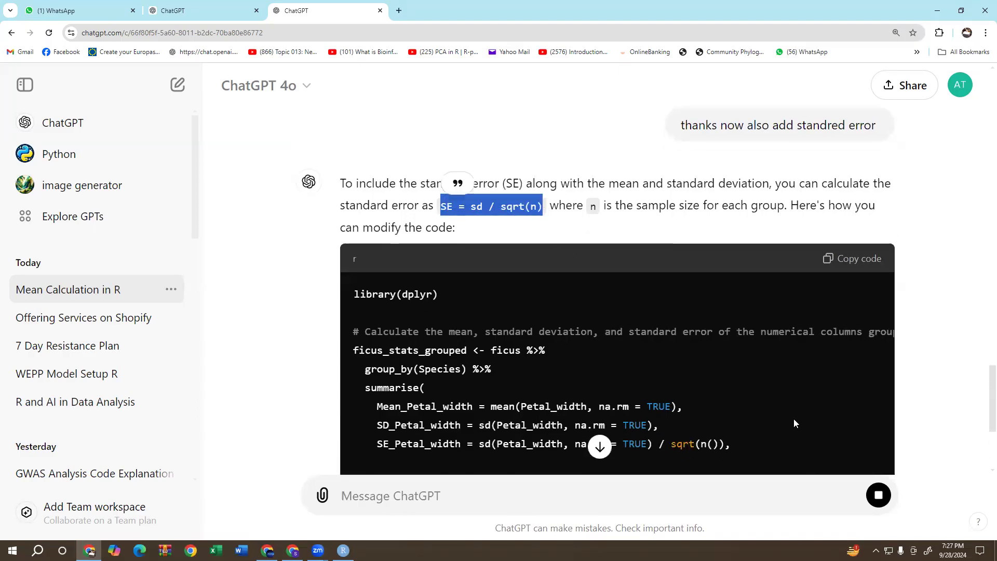
pyautogui.scroll(-3, 674, 302)
pyautogui.scroll(-2, 471, 276)
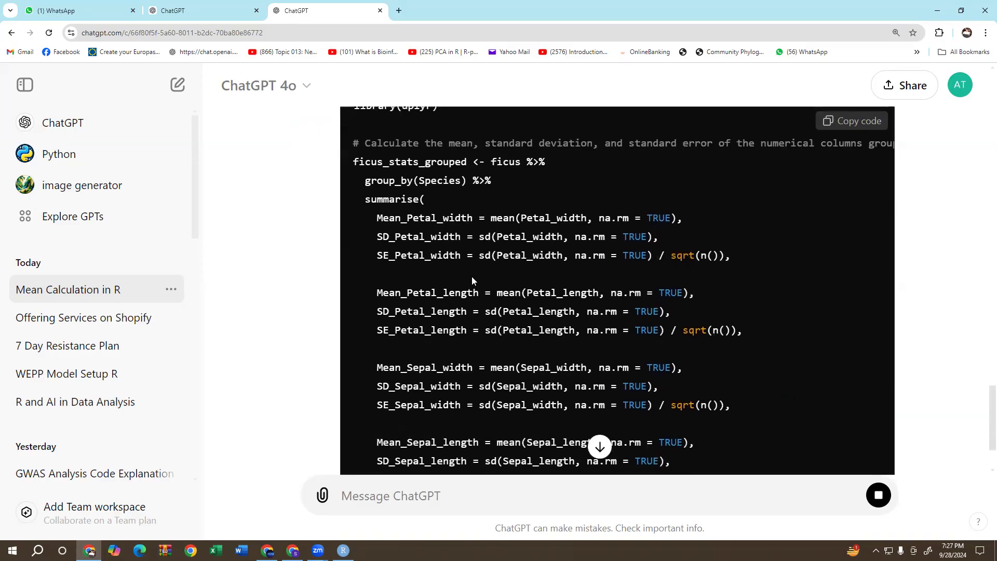
pyautogui.scroll(-2, 688, 273)
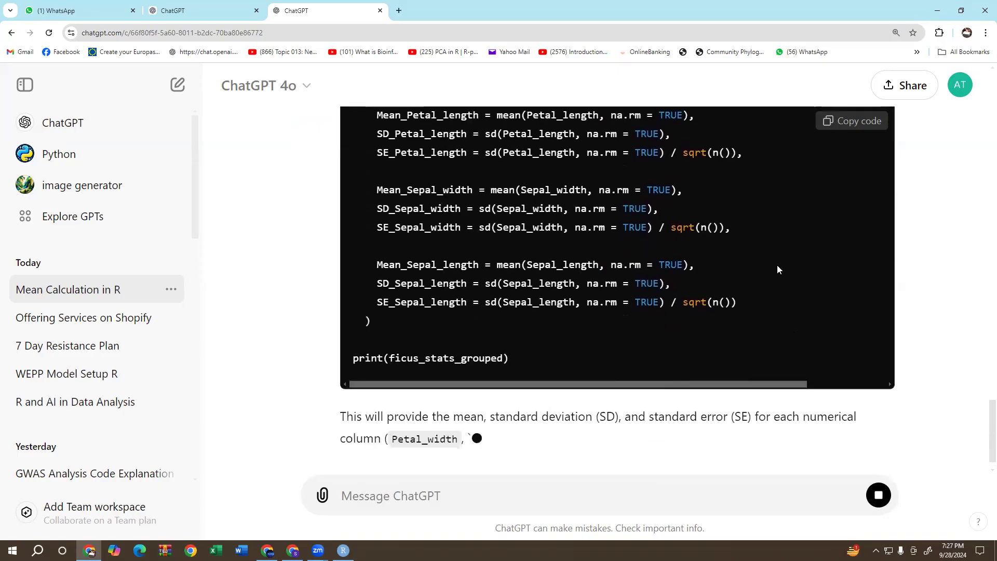
pyautogui.scroll(4, 776, 267)
pyautogui.click(856, 120)
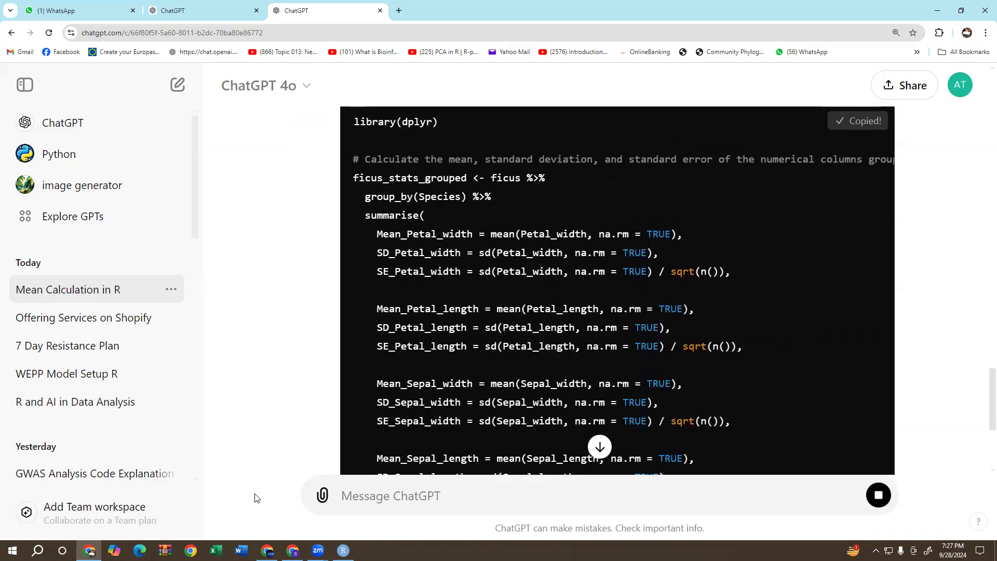
# Switch to RStudio and paste the standard error code below several blank lines at the end of the Untitled1 script.
pyautogui.hotkey('alt', 'Tab')
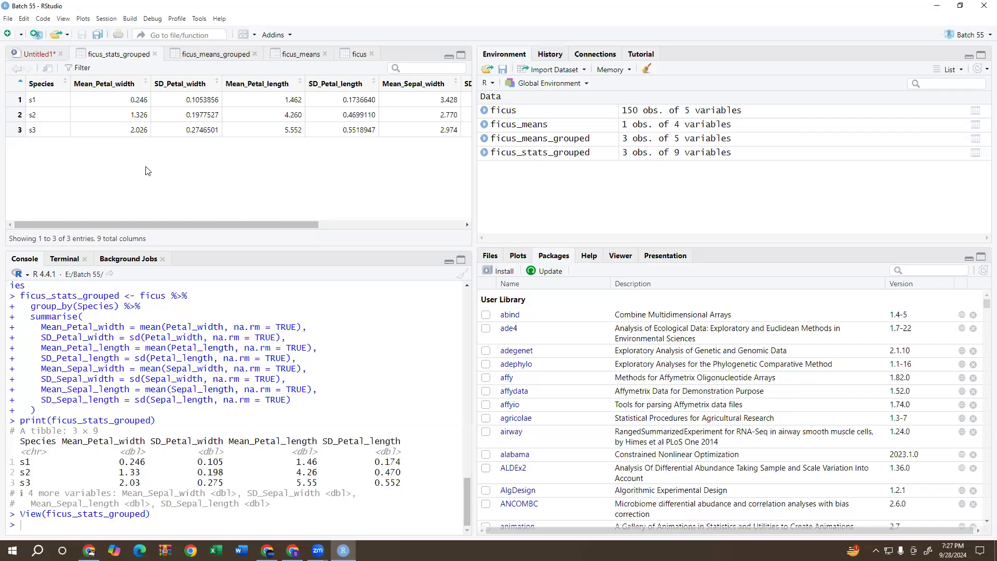
pyautogui.click(35, 55)
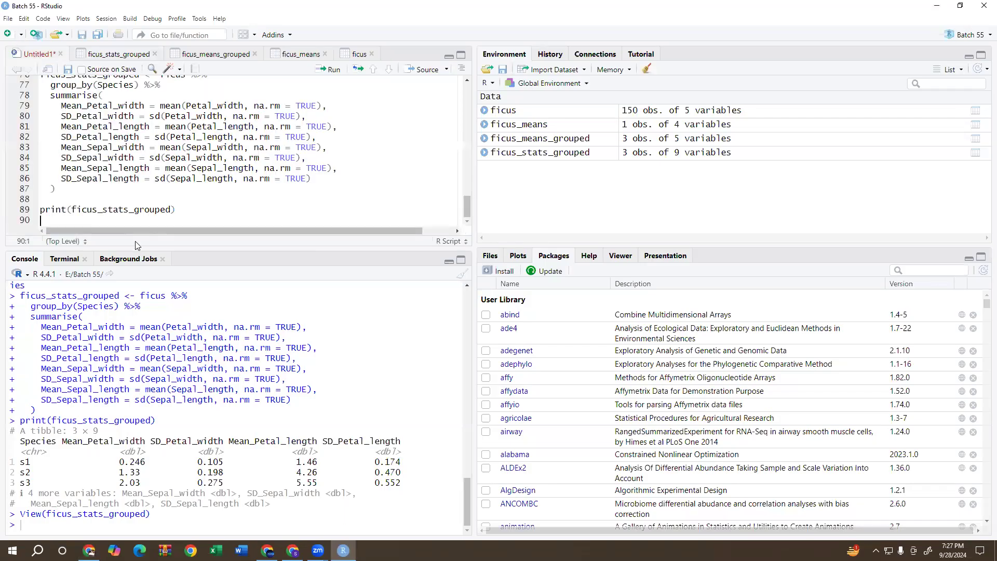
pyautogui.press('Return')
pyautogui.press('Return')
pyautogui.press('Return')
pyautogui.press('Return')
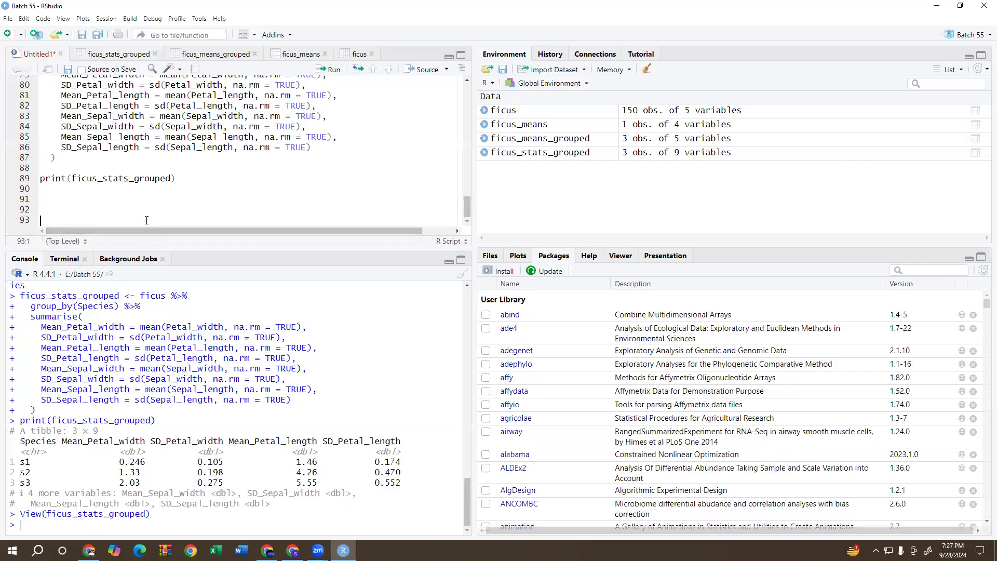
pyautogui.rightClick(74, 222)
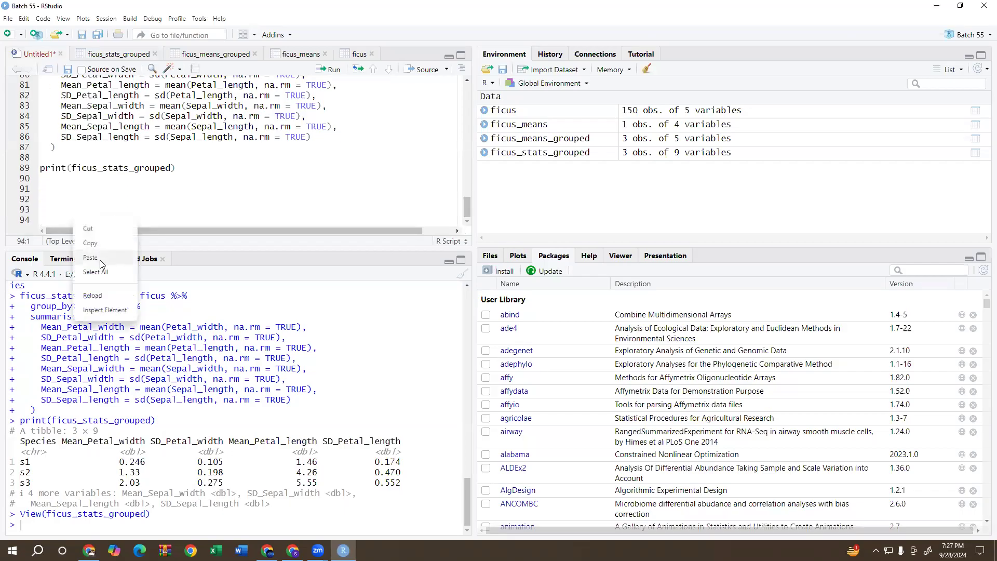
pyautogui.click(94, 258)
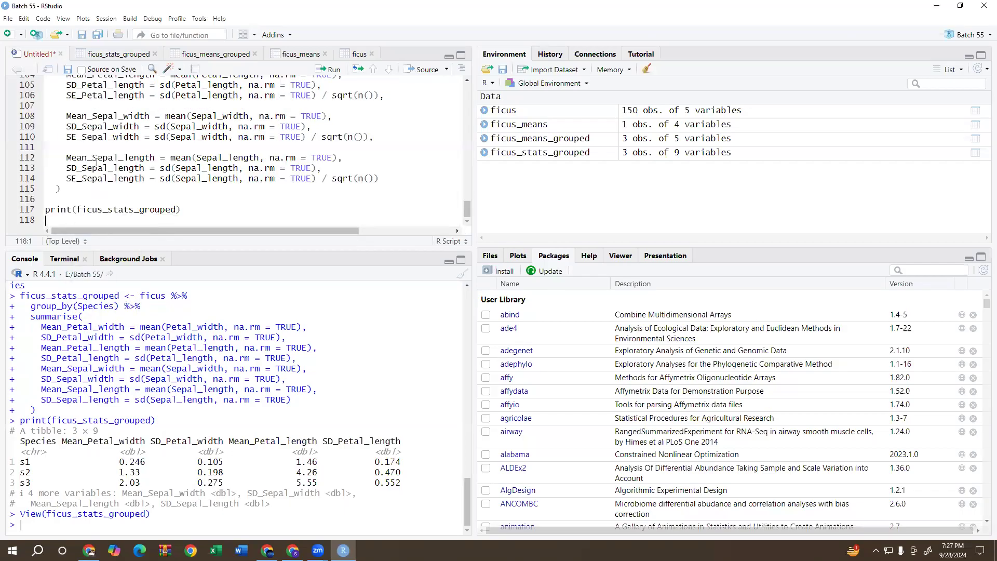
# Run the mean, standard deviation and standard error block from library(dplyr) through print(ficus_stats_grouped).
pyautogui.scroll(5, 102, 148)
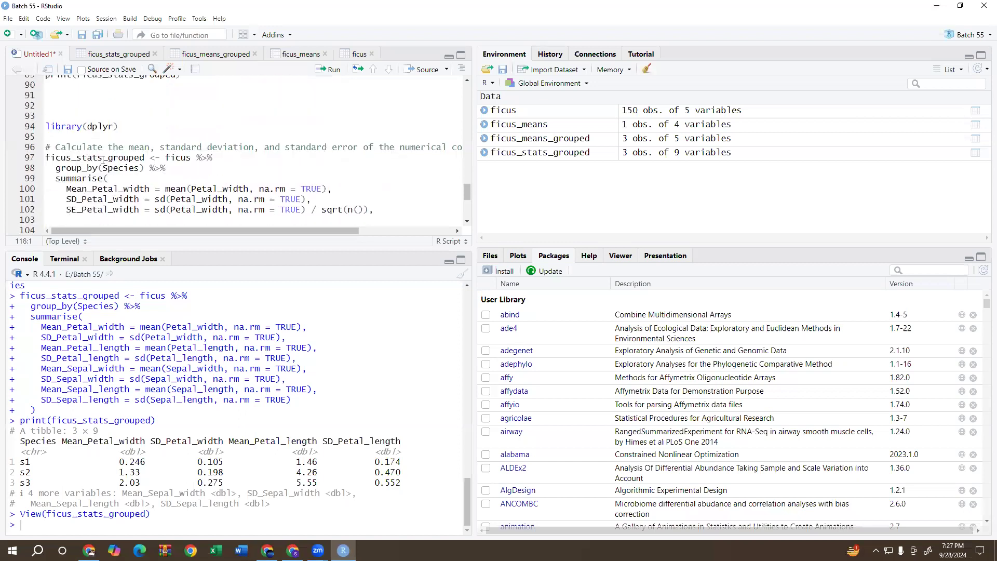
pyautogui.click(103, 127)
pyautogui.click(335, 71)
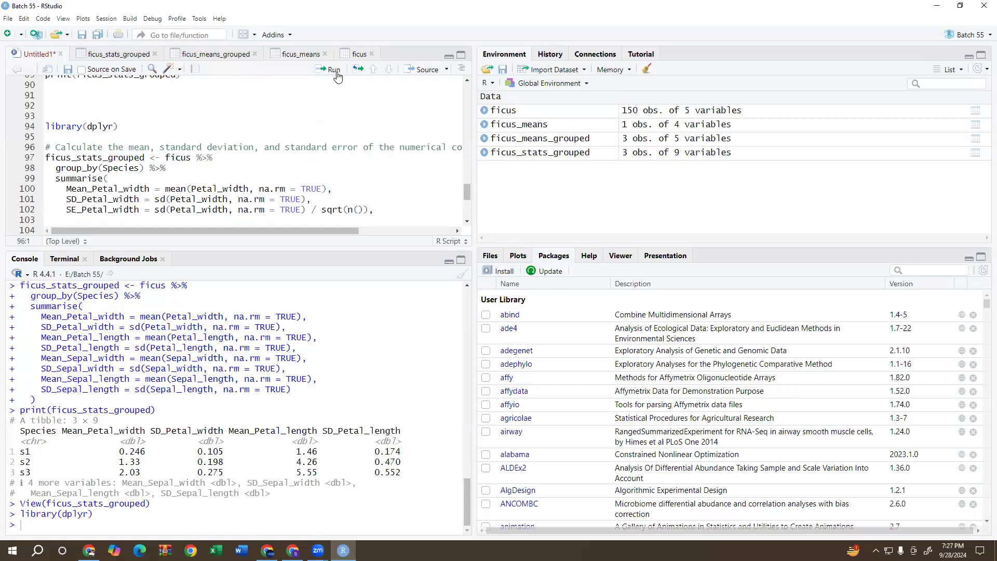
pyautogui.click(335, 70)
pyautogui.click(335, 71)
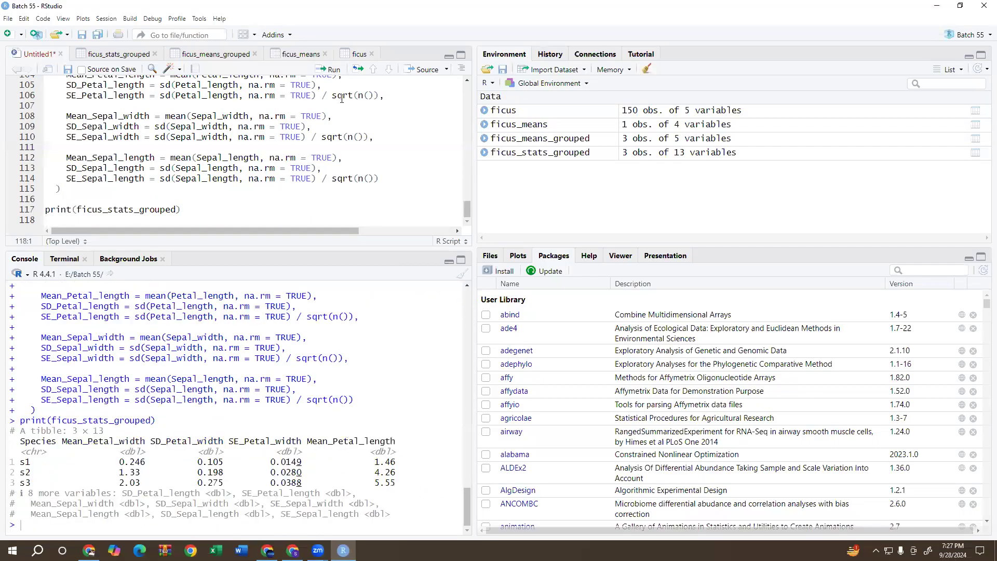
# Open the ficus_stats_grouped data frame as a table and examine its mean, SD and SE columns alongside ChatGPT's code.
pyautogui.click(554, 154)
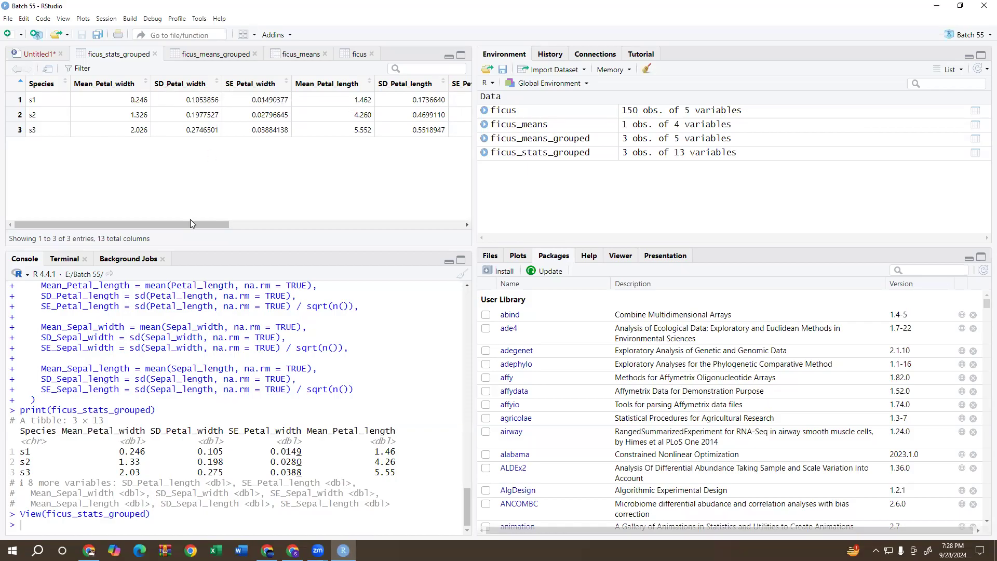
pyautogui.moveTo(188, 224); pyautogui.dragTo(16, 237)
pyautogui.click(89, 550)
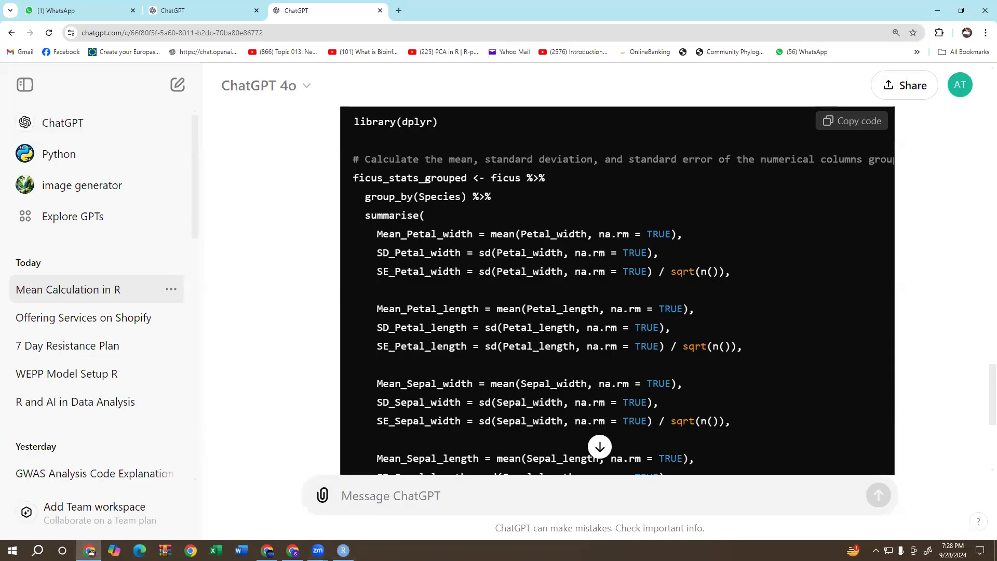
pyautogui.click(343, 551)
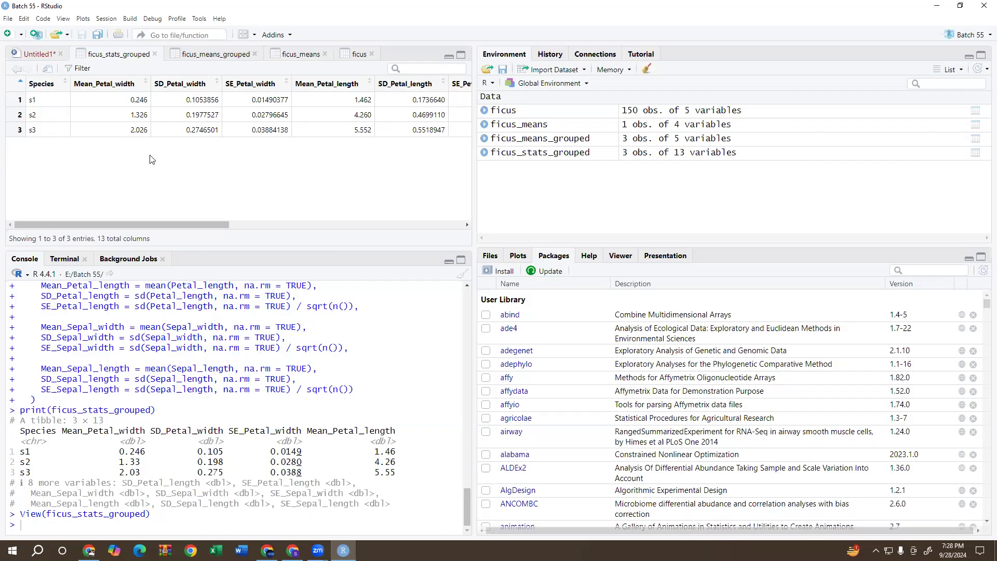
pyautogui.moveTo(131, 131); pyautogui.dragTo(198, 129)
# Switch to ChatGPT in Chrome and send the message "thanks now i want to save this results in exccel file".
pyautogui.click(89, 551)
pyautogui.scroll(-6, 493, 489)
pyautogui.click(485, 498)
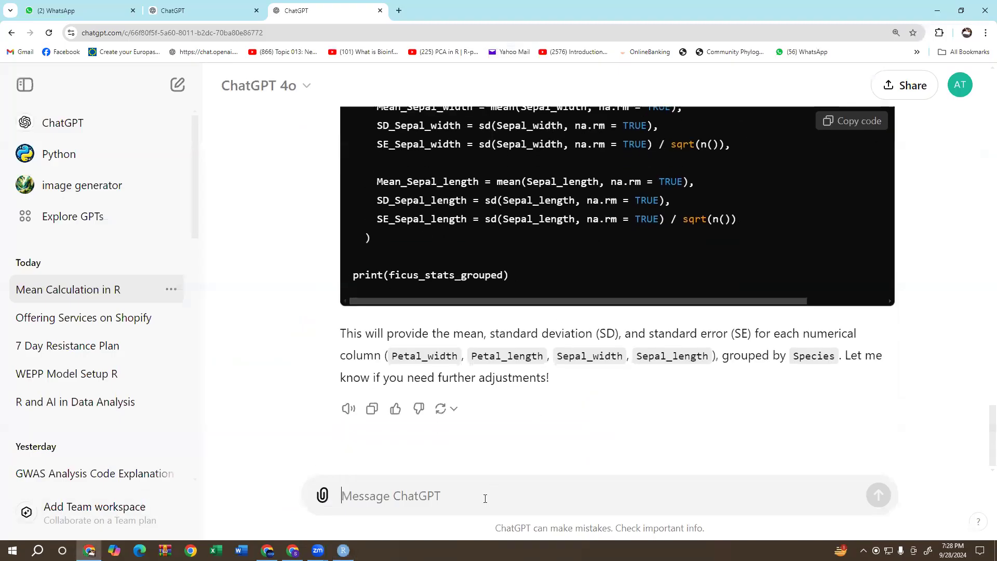
pyautogui.write('thanks n')
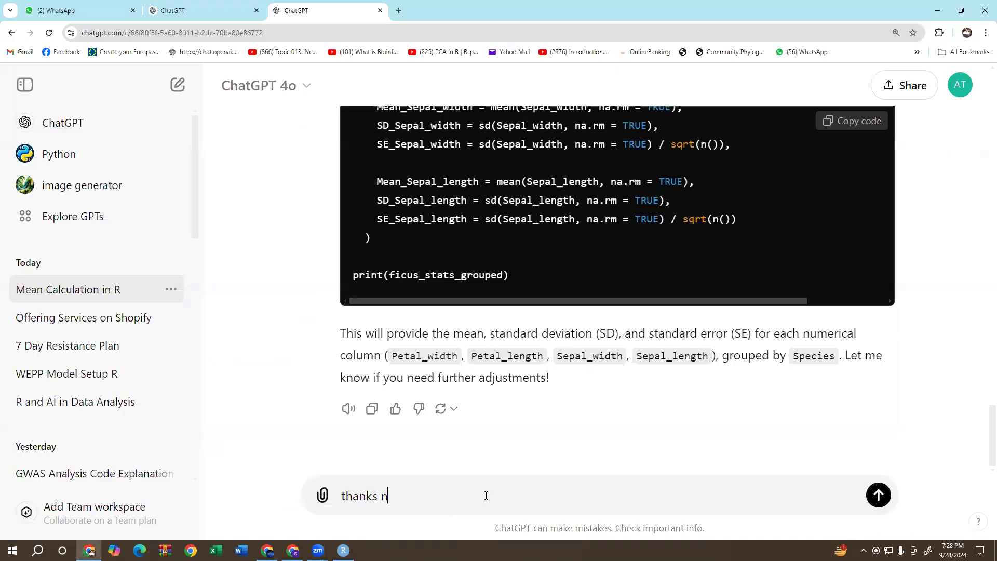
pyautogui.write('ow i want to save this')
pyautogui.write('results in ')
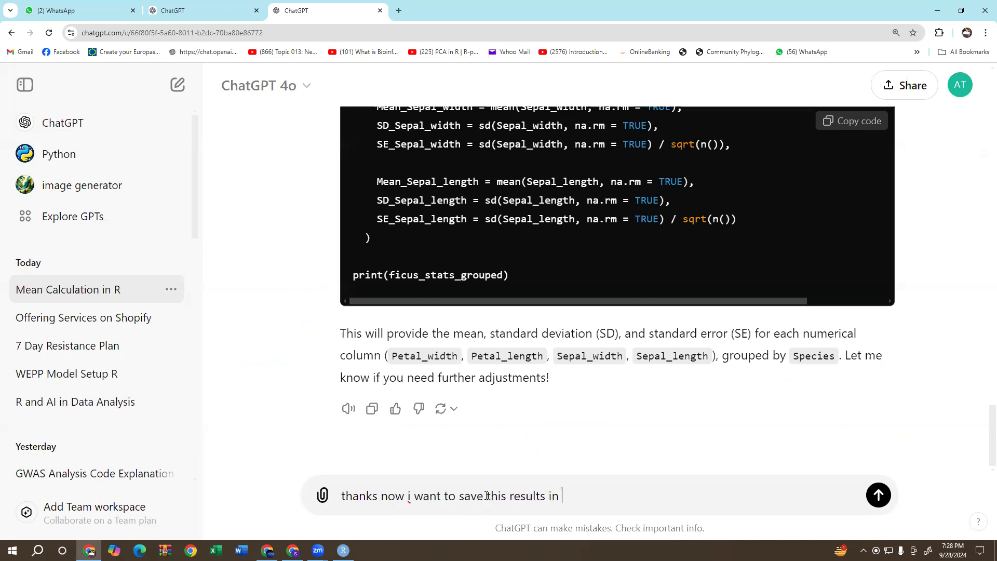
pyautogui.write('exccel file')
pyautogui.press('Return')
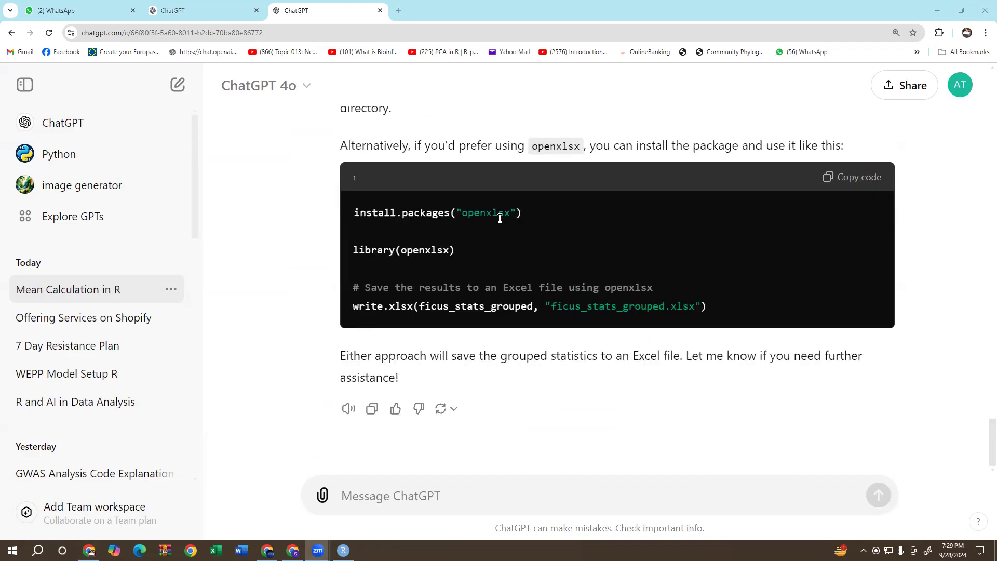
# Copy ChatGPT's openxlsx code block and paste it at the end of the Untitled1 script in RStudio.
pyautogui.click(500, 218)
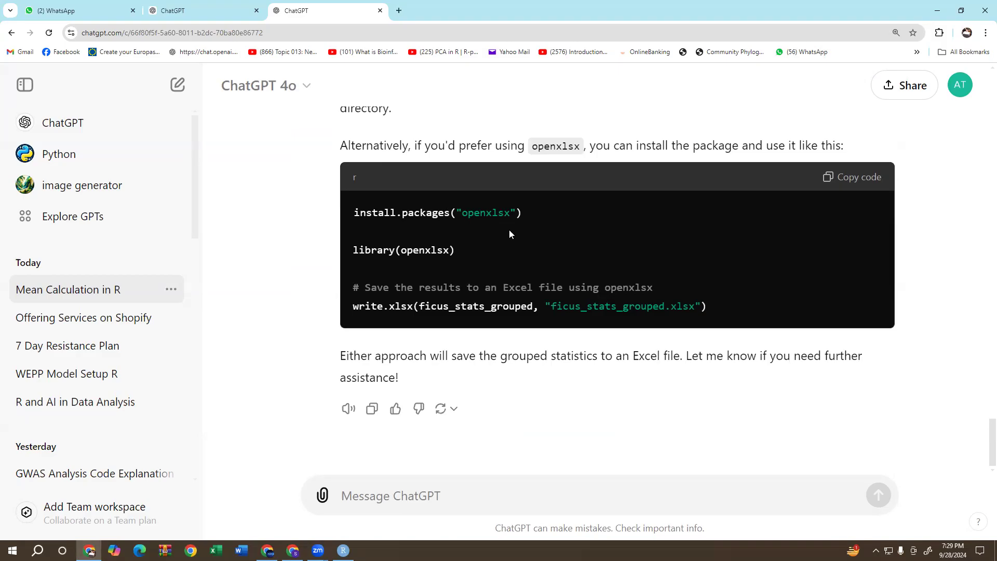
pyautogui.click(864, 184)
pyautogui.click(343, 550)
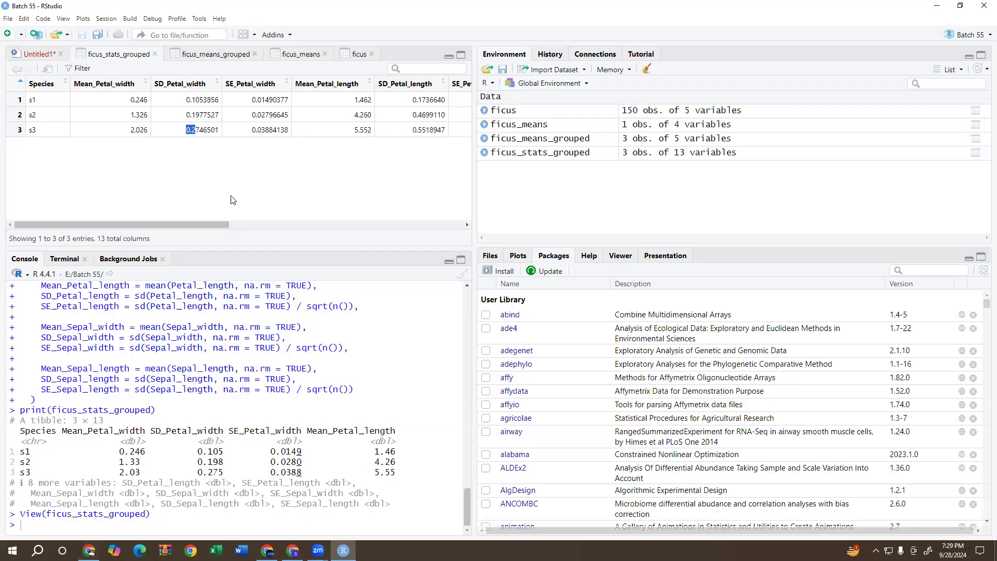
pyautogui.click(26, 55)
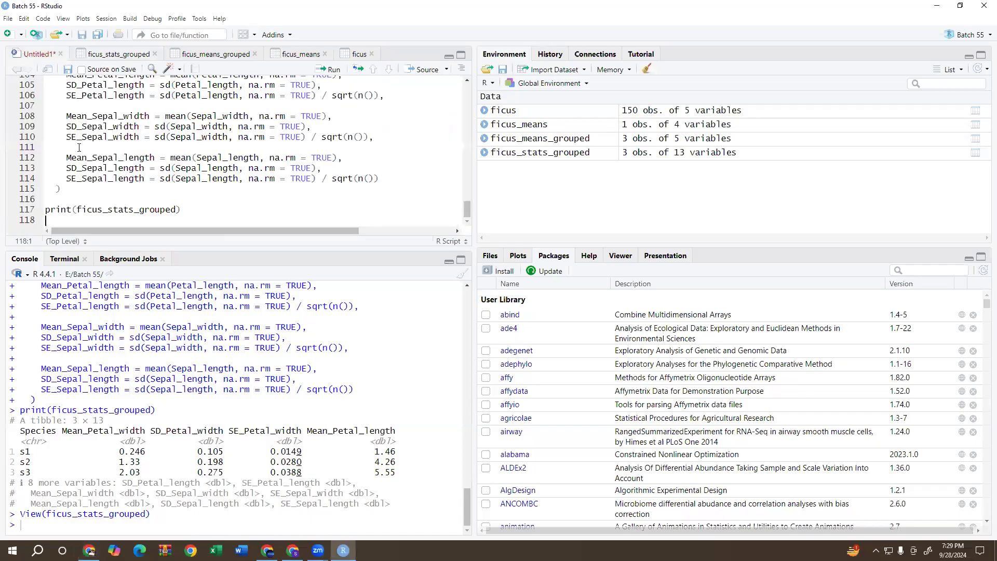
pyautogui.rightClick(111, 218)
pyautogui.click(134, 262)
# Run library(openxlsx) and the write.xlsx line to export ficus_stats_grouped to ficus_stats_grouped.xlsx, skipping the package installation.
pyautogui.click(142, 179)
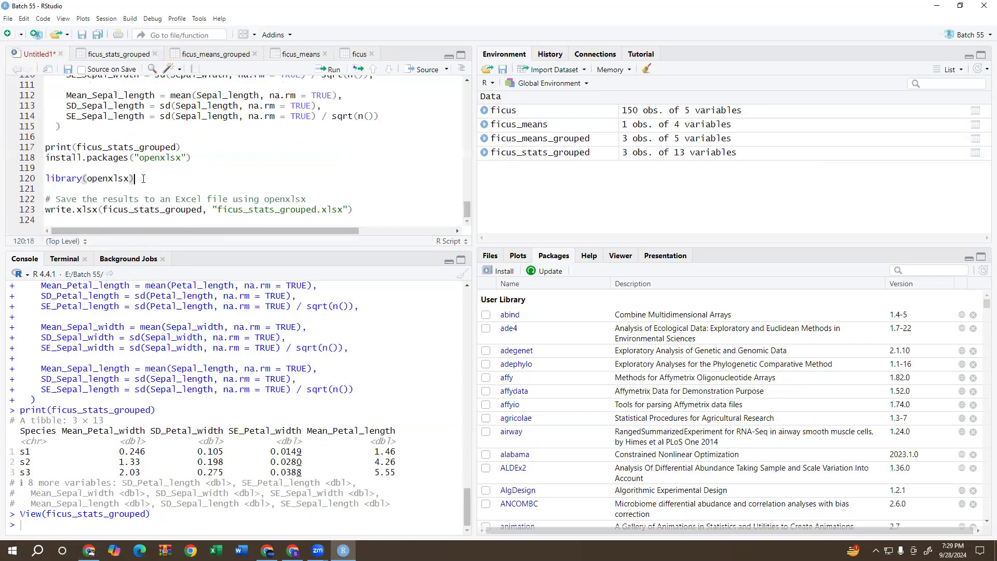
pyautogui.click(335, 69)
pyautogui.click(335, 70)
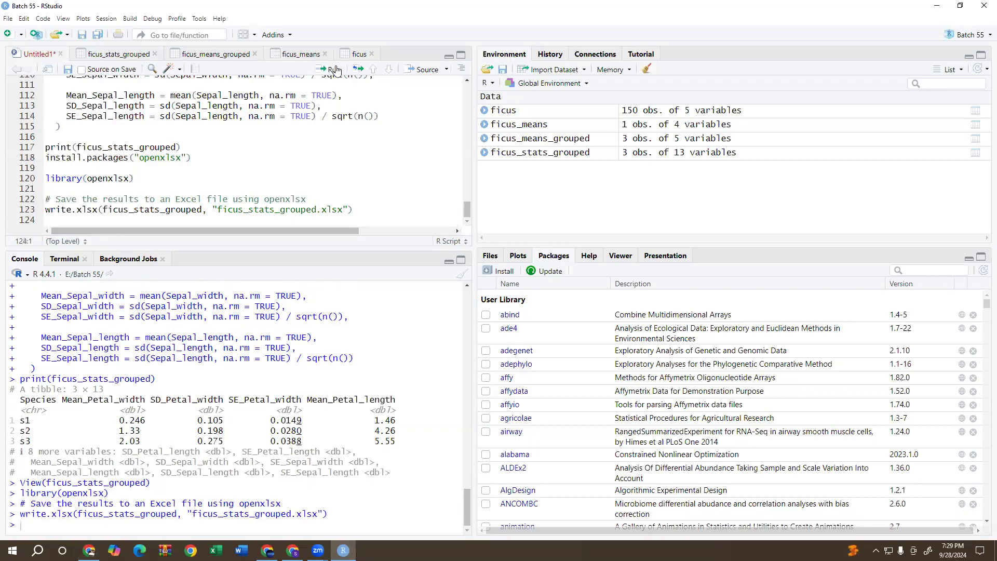
# Find ficus_stats_grouped.xlsx in the Batch 55 project folder and open it in Excel.
pyautogui.click(513, 258)
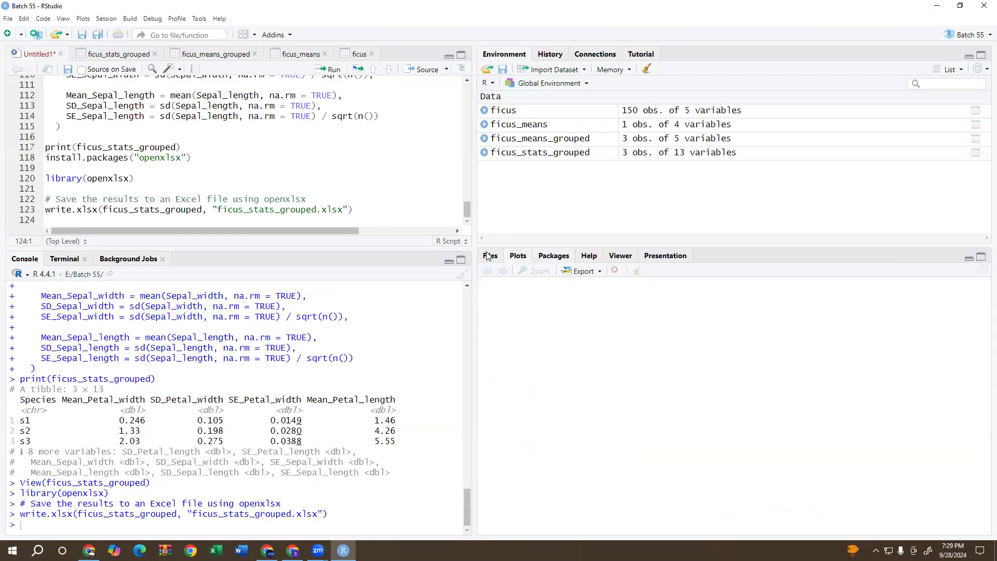
pyautogui.click(489, 256)
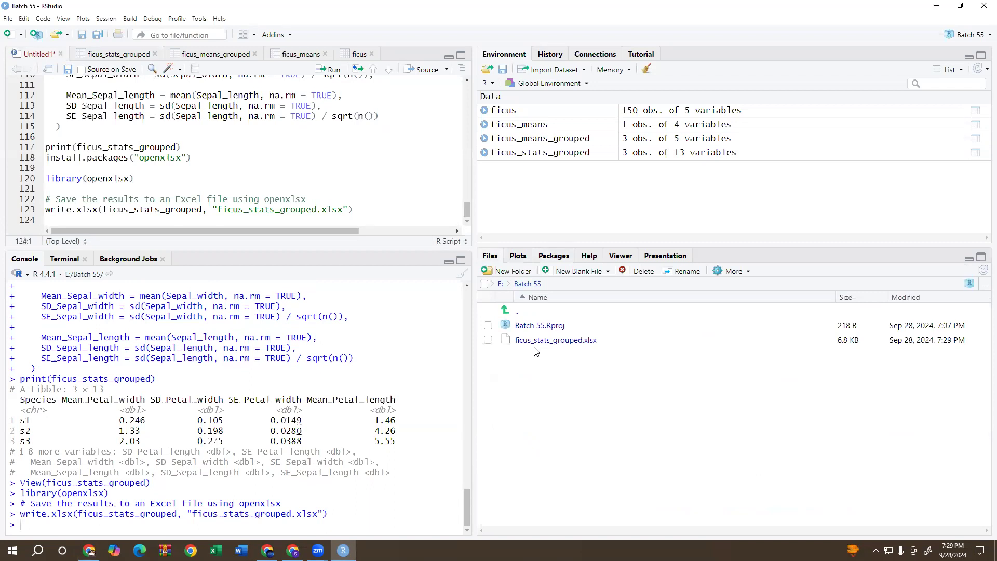
pyautogui.click(561, 343)
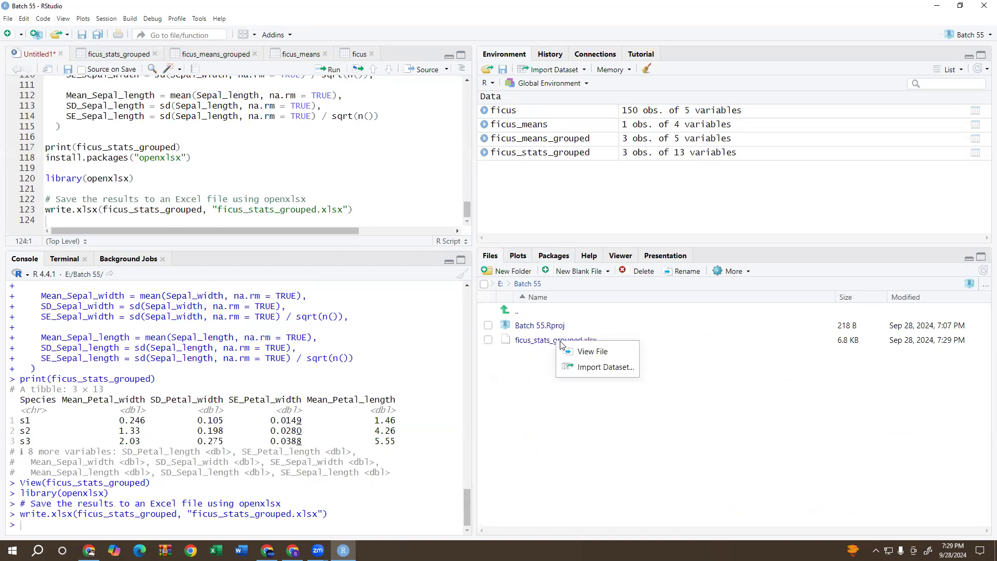
pyautogui.click(578, 352)
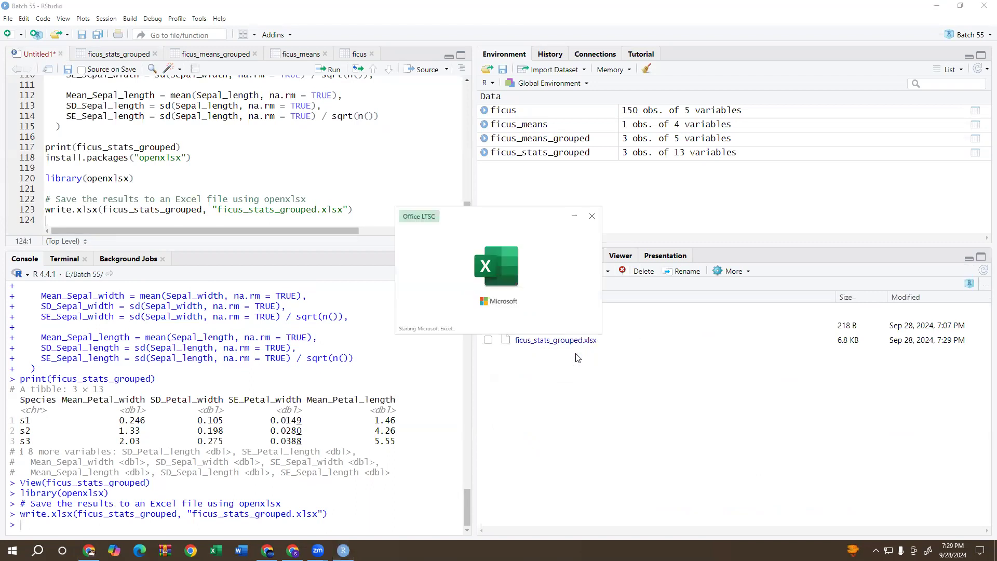
# Widen columns B to D to fit their Petal_width headings and minimize the workbook, cancelling the attempt to close it.
pyautogui.click(383, 161)
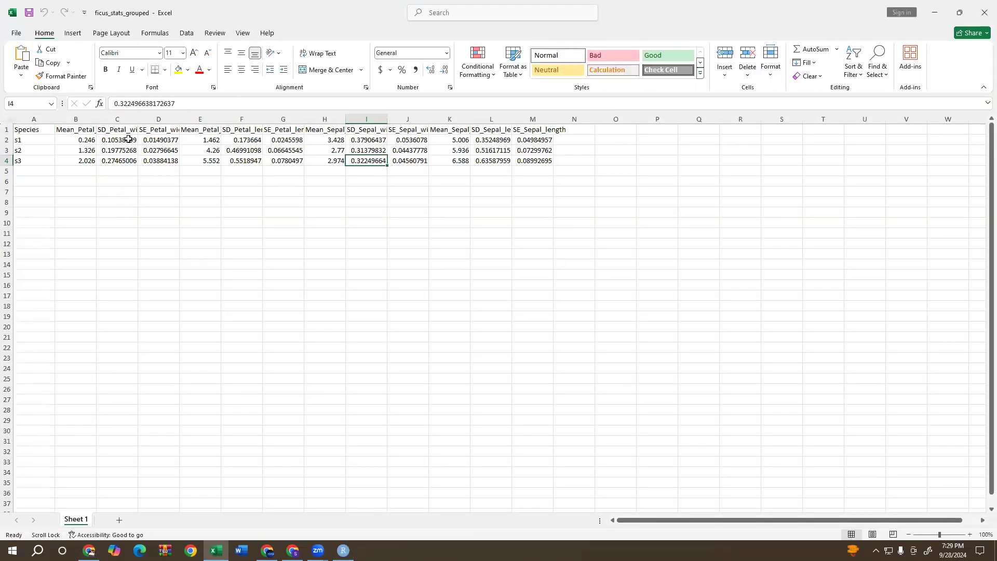
pyautogui.moveTo(96, 120); pyautogui.dragTo(276, 119)
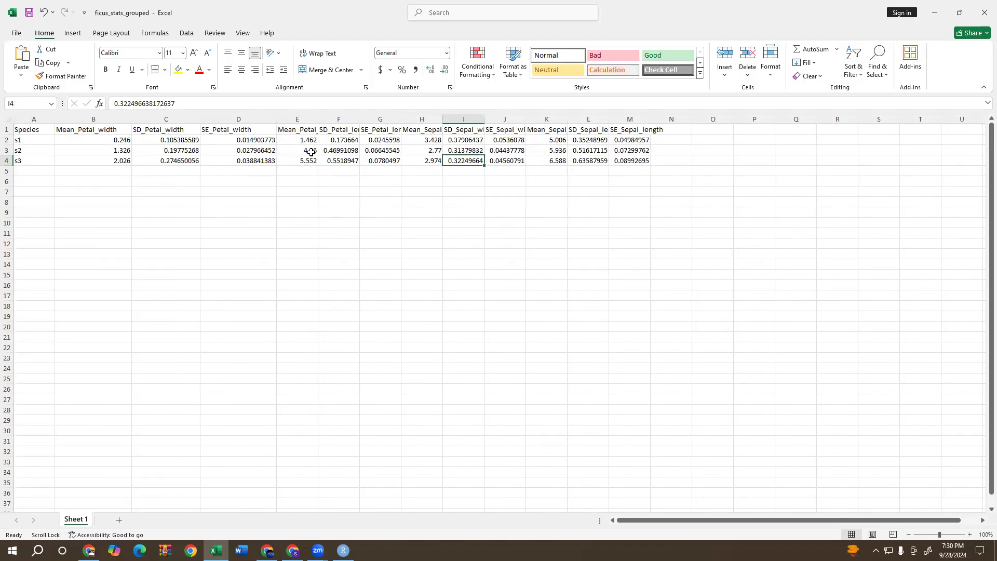
pyautogui.click(983, 9)
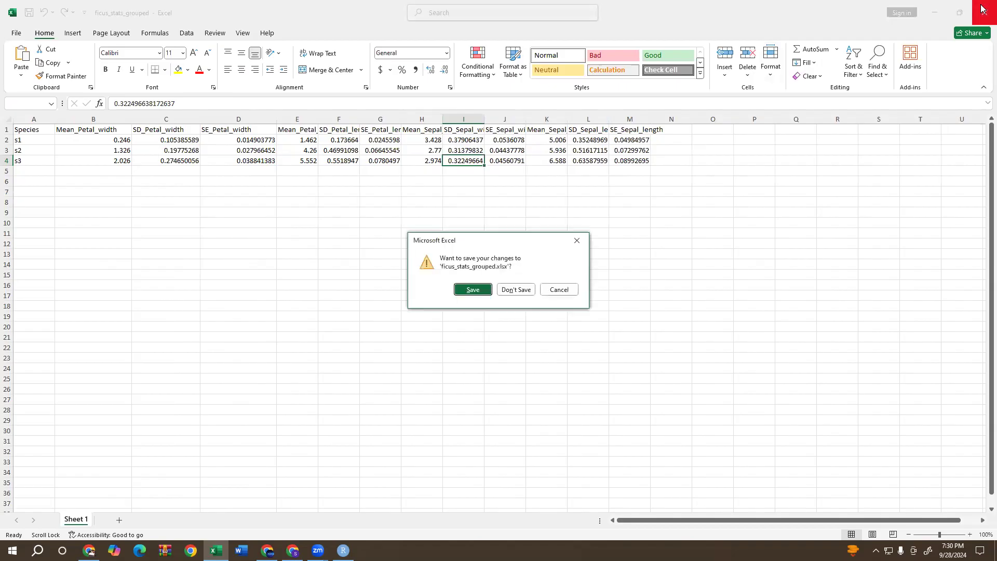
pyautogui.click(567, 290)
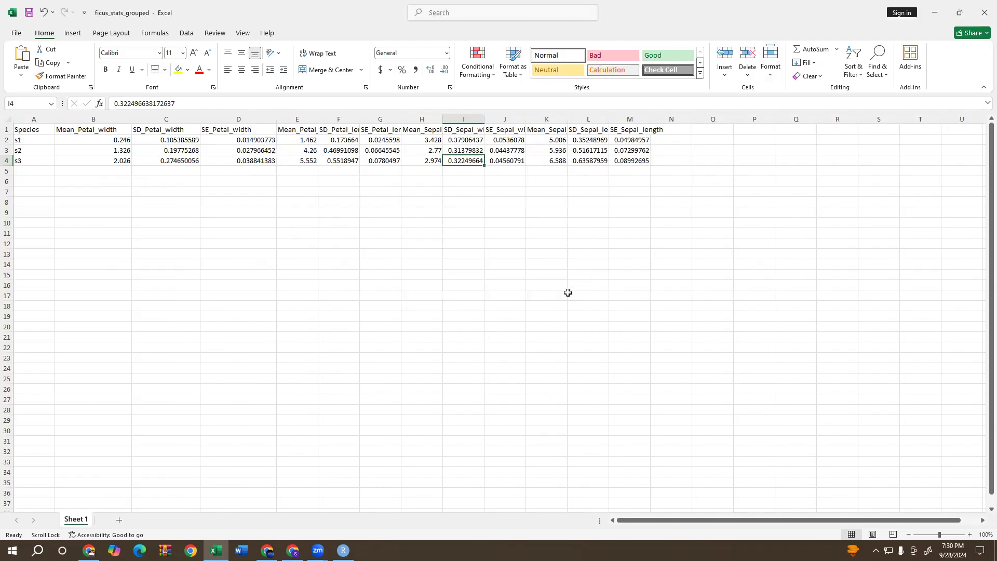
pyautogui.click(940, 14)
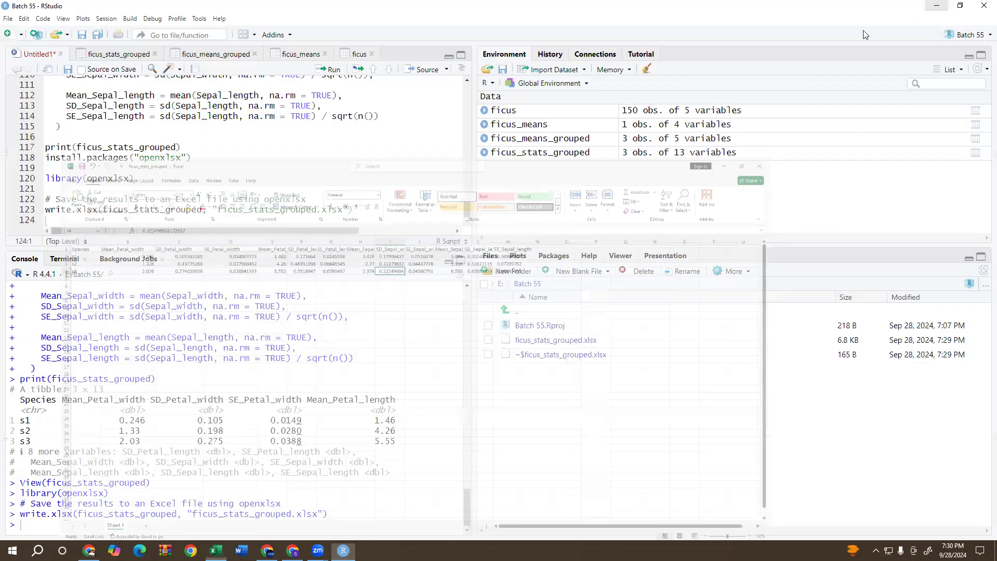
# Look back through the Untitled1 script to its beginning, then switch to ChatGPT and highlight the prompt about saving the results in Excel.
pyautogui.scroll(20, 223, 186)
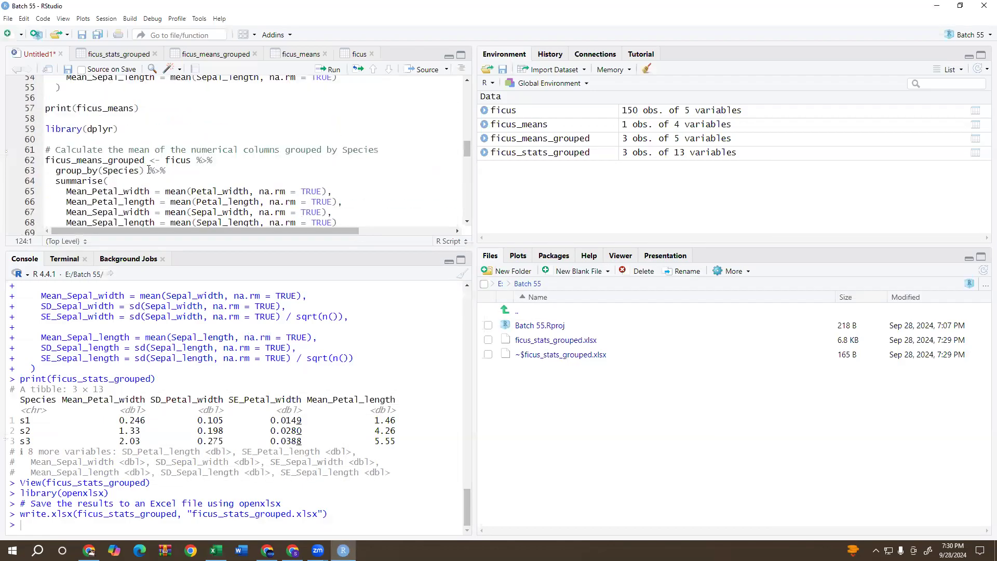
pyautogui.scroll(4, 148, 169)
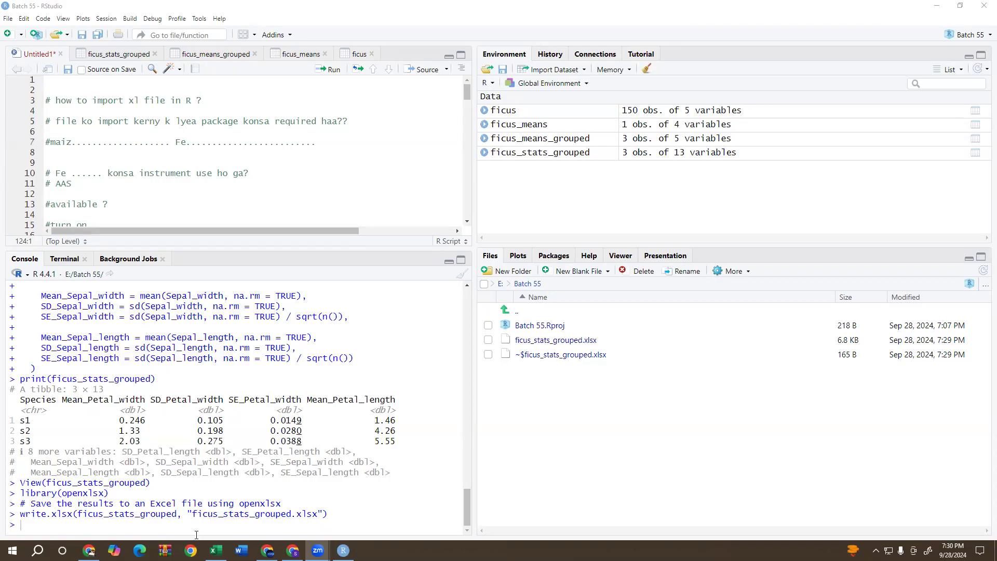
pyautogui.click(90, 550)
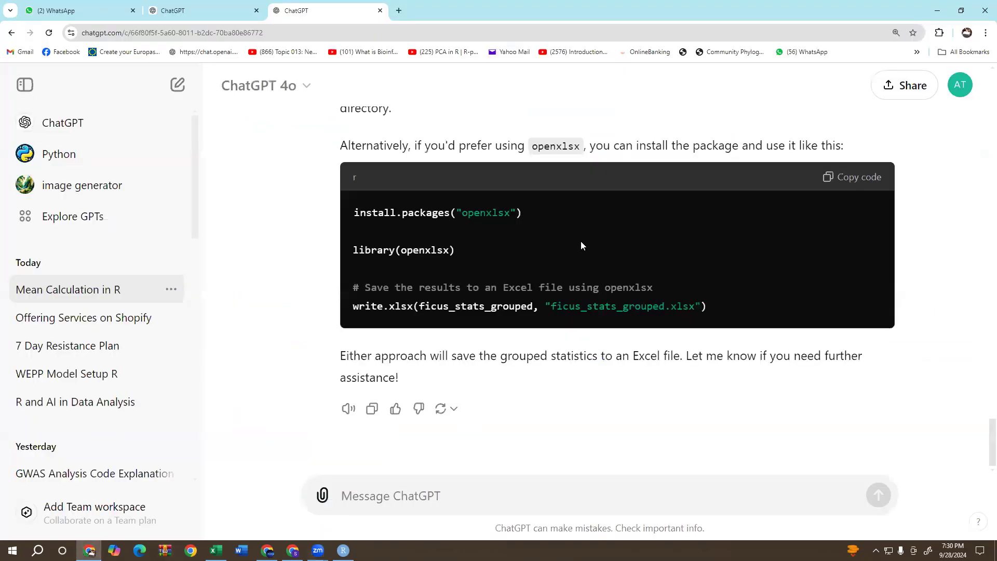
pyautogui.scroll(10, 580, 241)
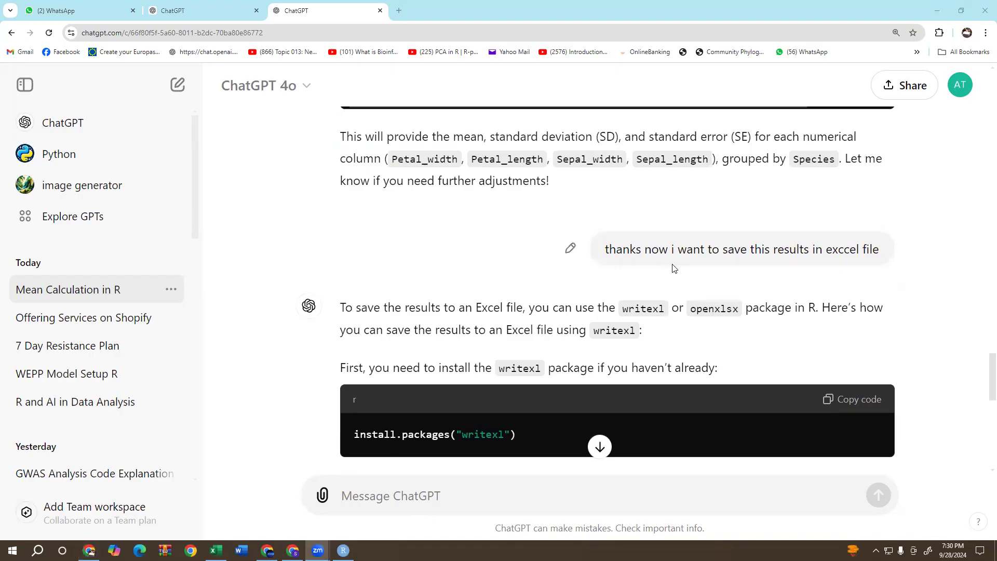
pyautogui.moveTo(815, 255); pyautogui.dragTo(887, 259)
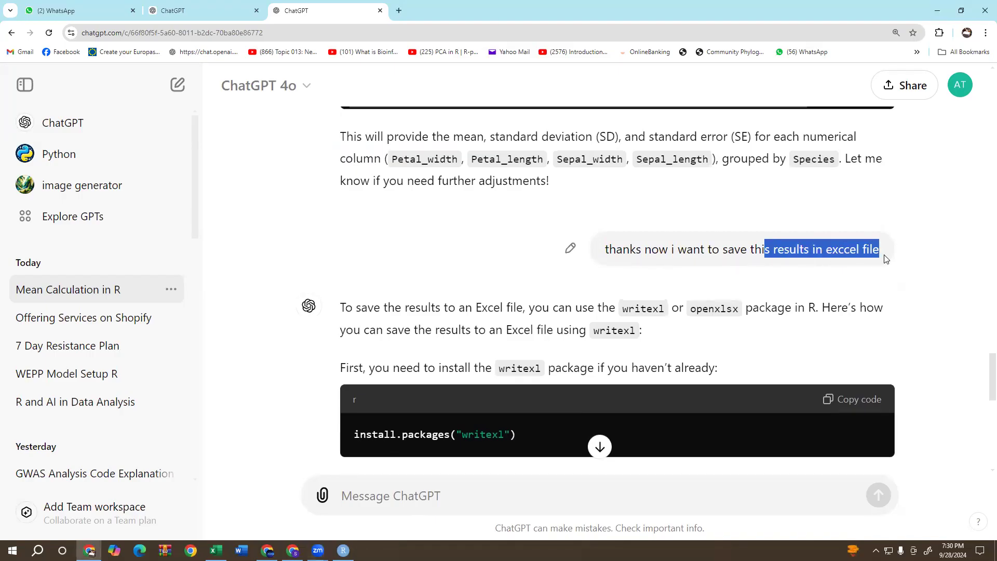
pyautogui.click(604, 247)
pyautogui.moveTo(604, 247); pyautogui.dragTo(901, 256)
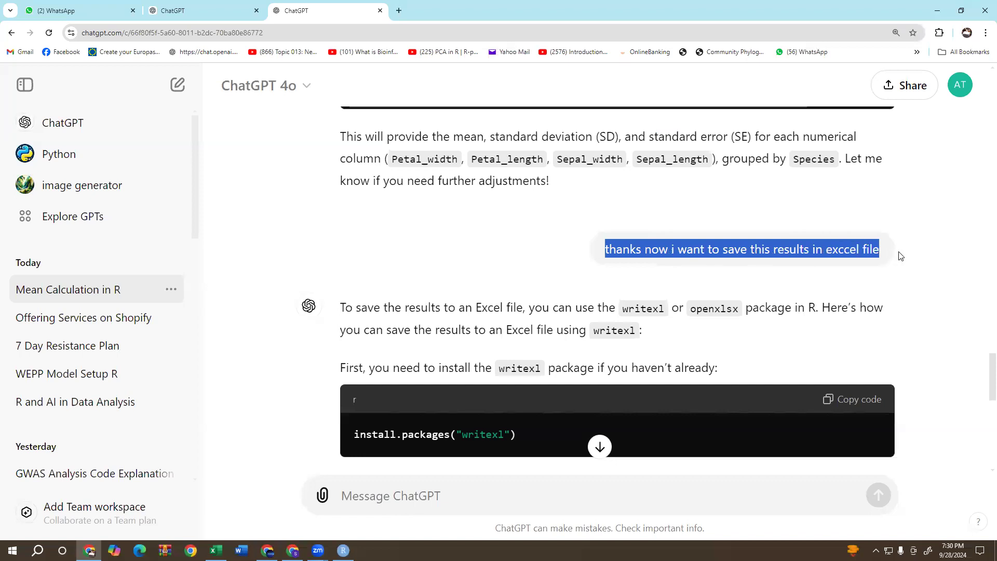
pyautogui.click(863, 251)
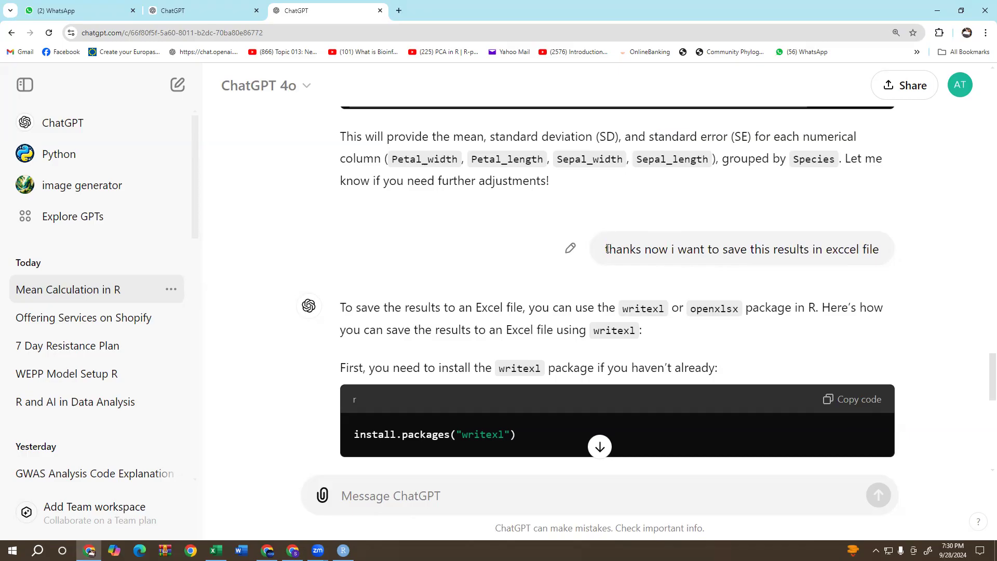
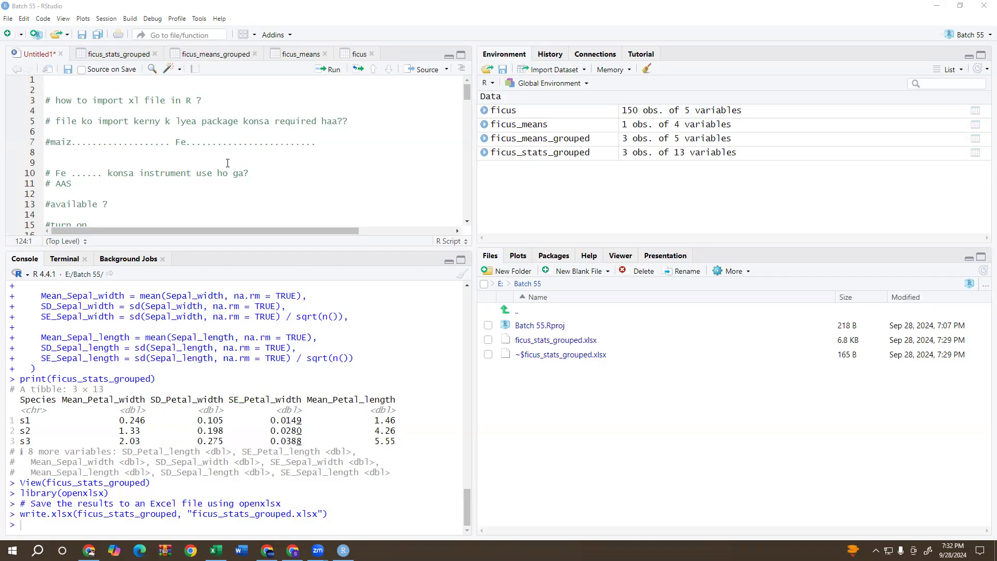
# Review the notes at the beginning of the Untitled1 script, highlight the "long form" comment and view the ficus dataset.
pyautogui.scroll(-2, 127, 125)
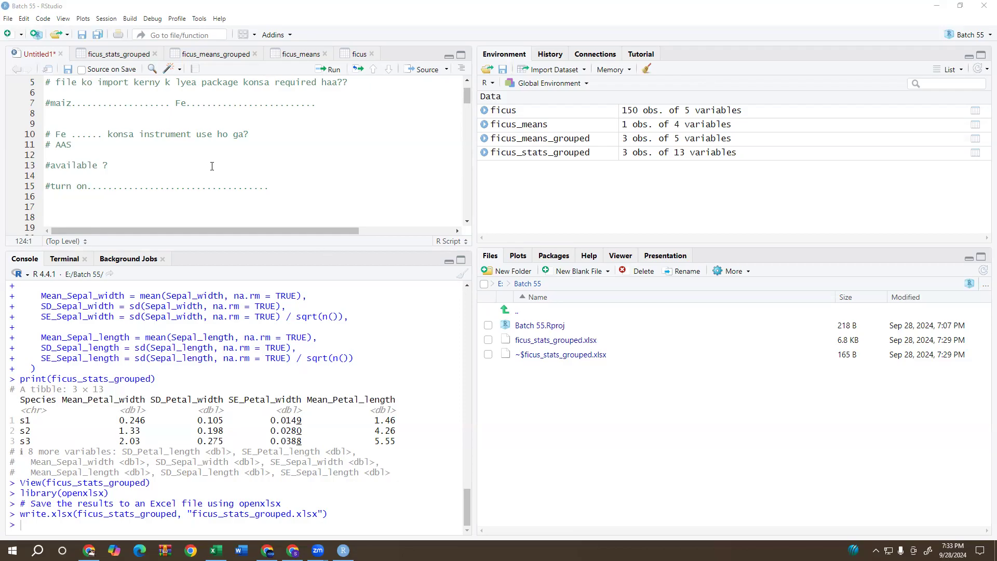
pyautogui.scroll(2, 117, 178)
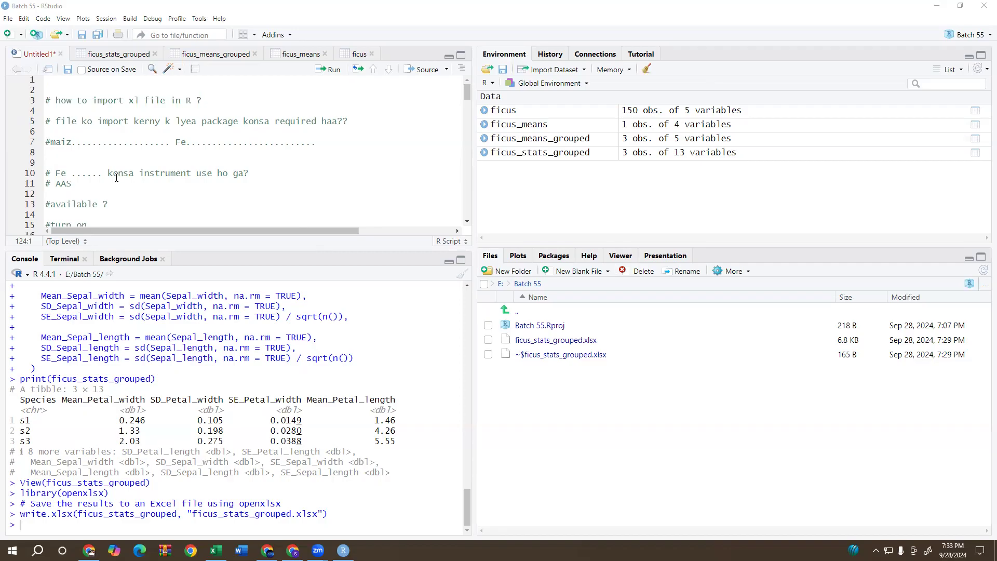
pyautogui.scroll(-12, 116, 178)
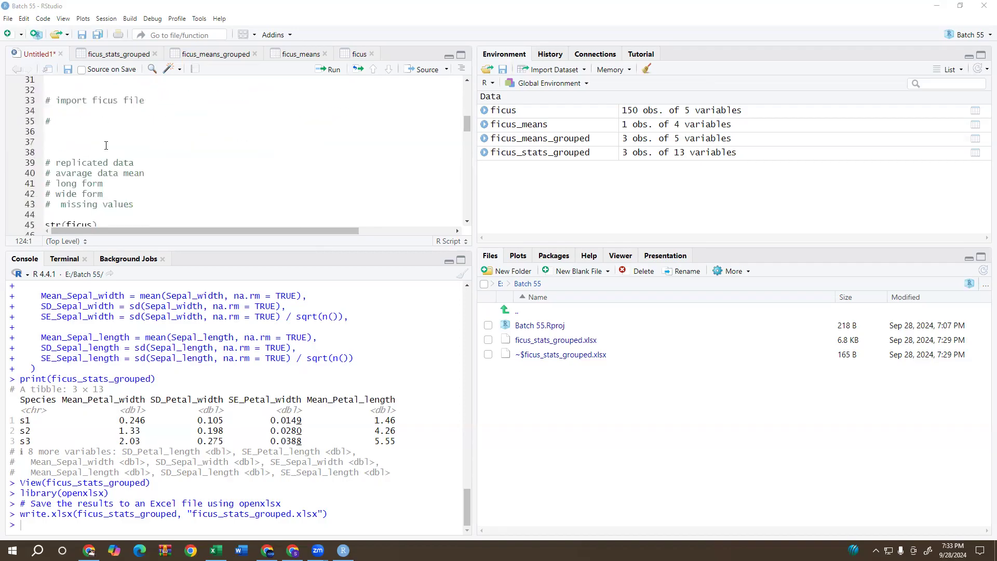
pyautogui.scroll(-2, 105, 145)
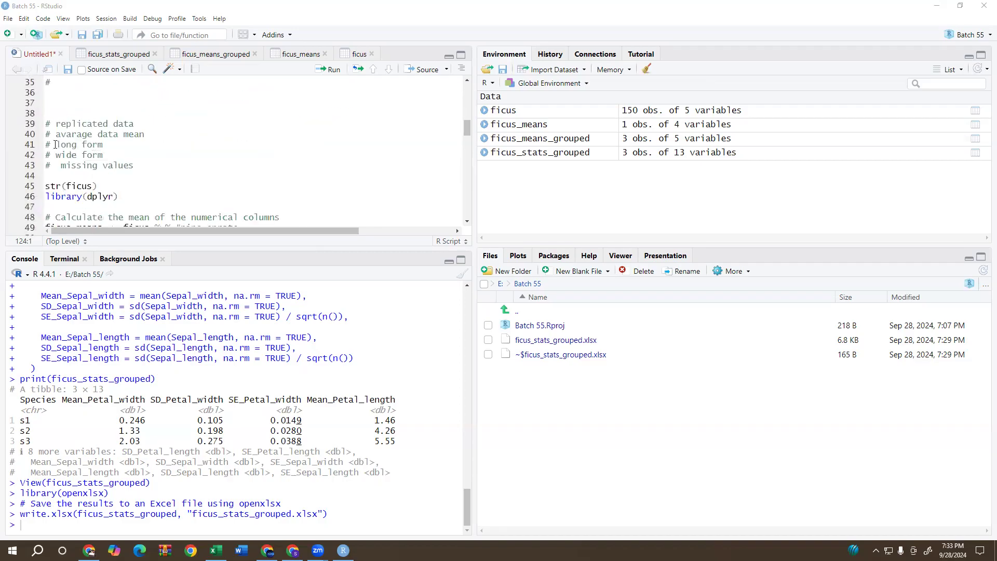
pyautogui.moveTo(56, 145); pyautogui.dragTo(114, 145)
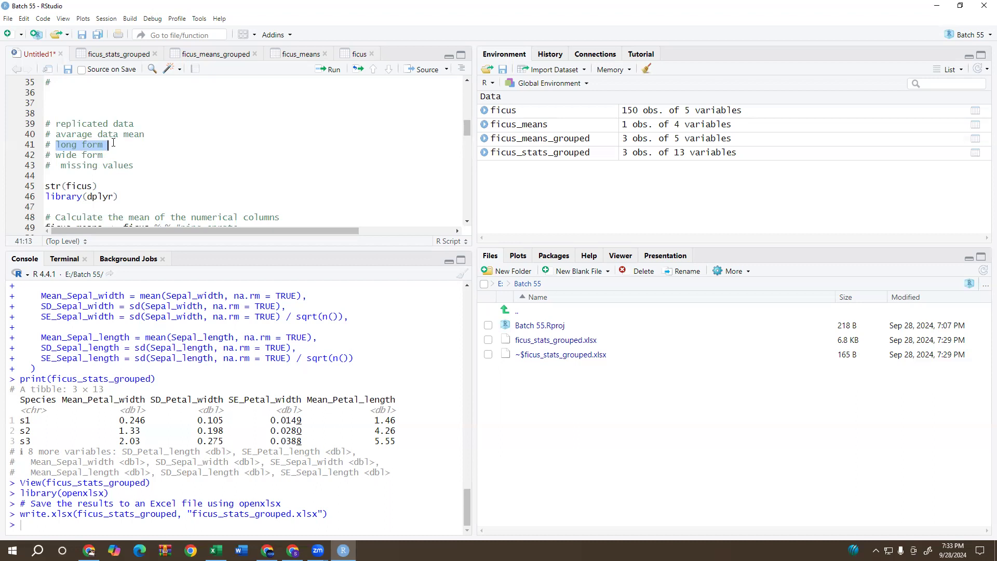
pyautogui.click(497, 116)
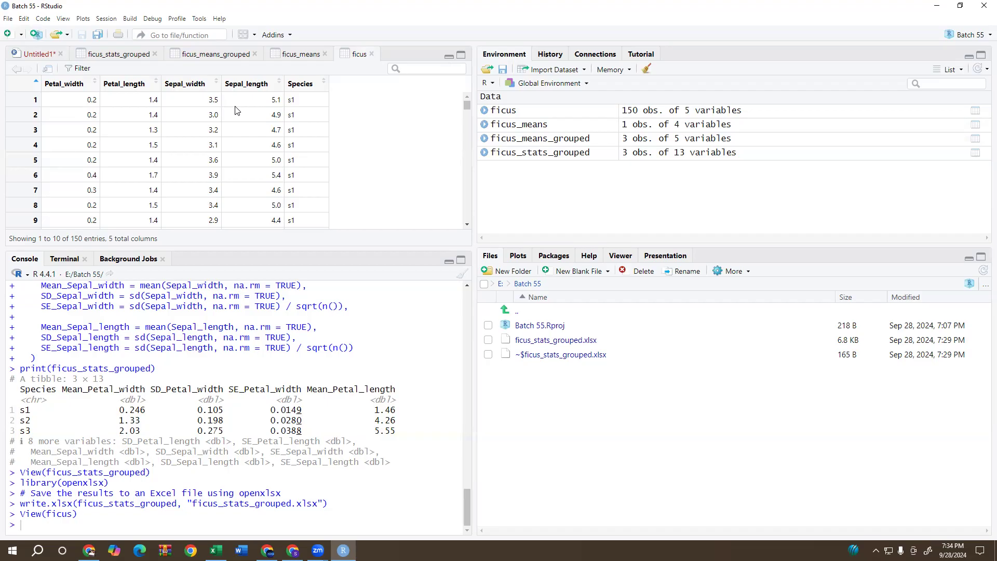
pyautogui.click(372, 103)
pyautogui.moveTo(372, 103); pyautogui.dragTo(382, 222)
pyautogui.moveTo(372, 104)
pyautogui.mouseDown()
pyautogui.moveTo(439, 101)
pyautogui.moveTo(459, 227)
pyautogui.moveTo(386, 218)
pyautogui.mouseUp()
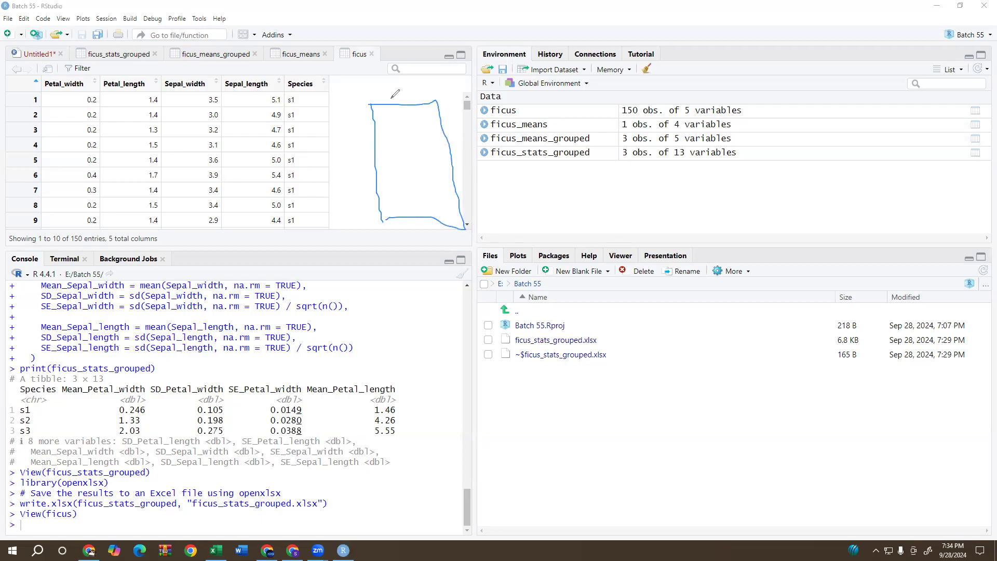
pyautogui.moveTo(390, 104); pyautogui.dragTo(401, 226)
pyautogui.moveTo(383, 115); pyautogui.dragTo(383, 133)
pyautogui.click(381, 159)
pyautogui.moveTo(381, 96)
pyautogui.mouseDown()
pyautogui.moveTo(423, 130)
pyautogui.moveTo(435, 214)
pyautogui.mouseUp()
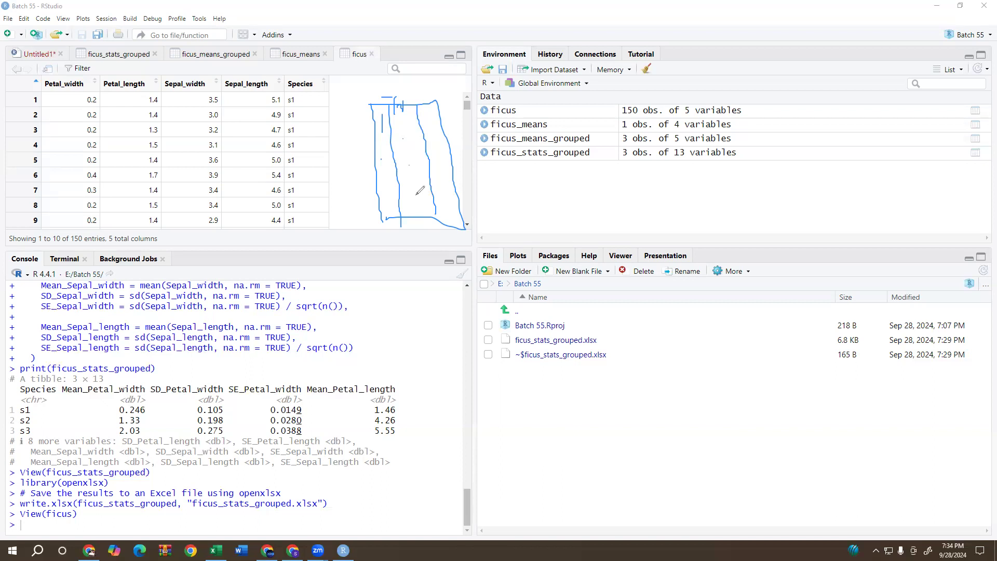
pyautogui.moveTo(422, 93); pyautogui.dragTo(430, 93)
pyautogui.moveTo(57, 75); pyautogui.dragTo(78, 50)
pyautogui.moveTo(75, 55)
pyautogui.mouseDown()
pyautogui.moveTo(37, 82)
pyautogui.moveTo(77, 104)
pyautogui.moveTo(258, 107)
pyautogui.moveTo(276, 75)
pyautogui.moveTo(62, 70)
pyautogui.moveTo(82, 78)
pyautogui.moveTo(144, 68)
pyautogui.mouseUp()
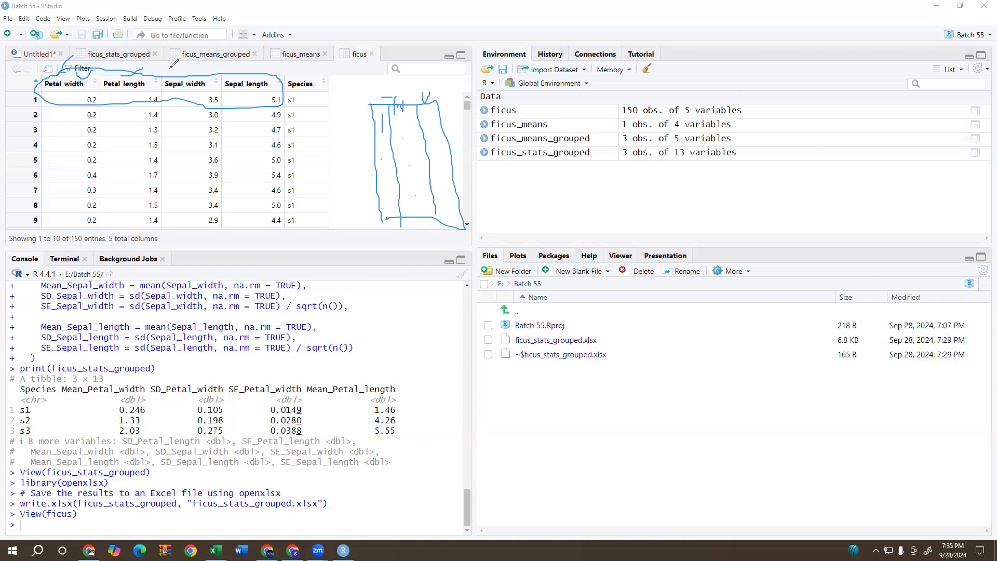
pyautogui.moveTo(66, 95); pyautogui.dragTo(107, 95)
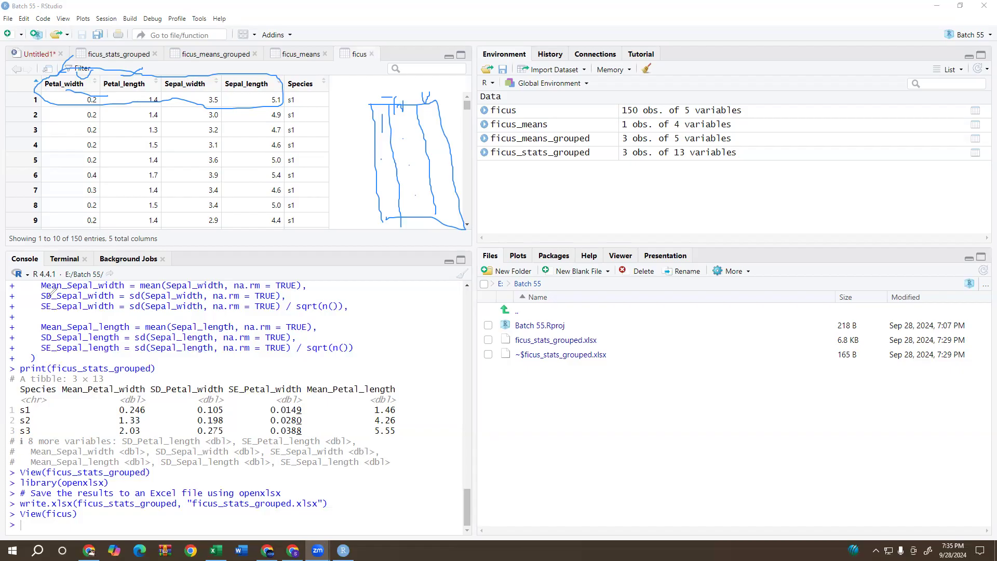
pyautogui.click(50, 407)
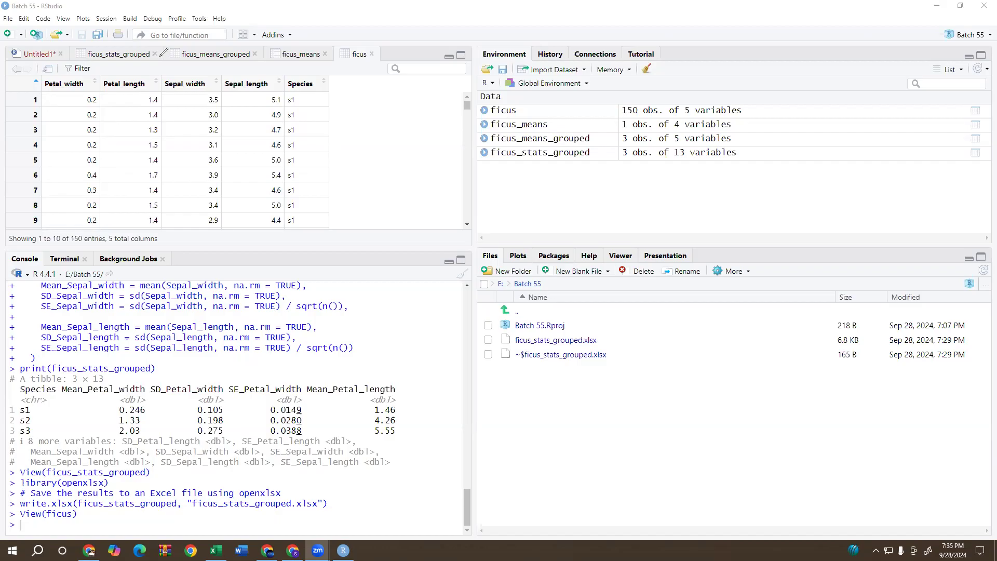
# Add str(ficus) on a new line at the end of the Untitled1 script and run it.
pyautogui.click(37, 54)
pyautogui.scroll(-15, 117, 138)
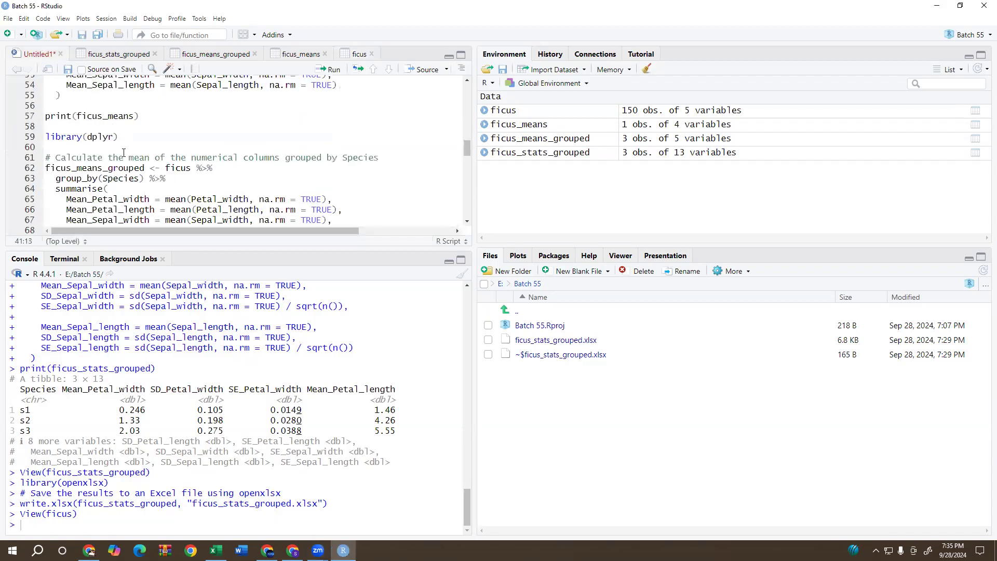
pyautogui.click(192, 216)
pyautogui.press('Return')
pyautogui.press('Return')
pyautogui.write('str(')
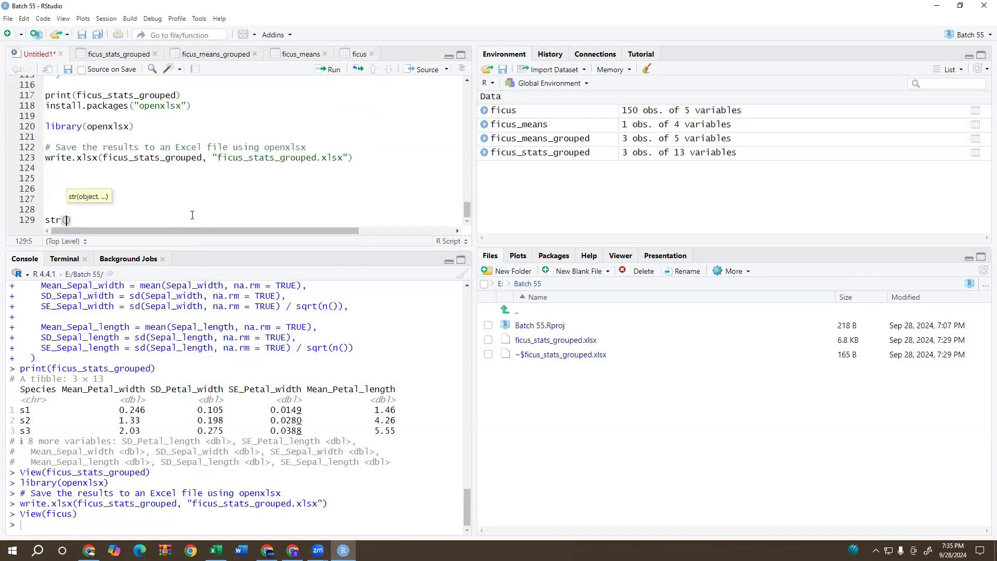
pyautogui.write('ficu')
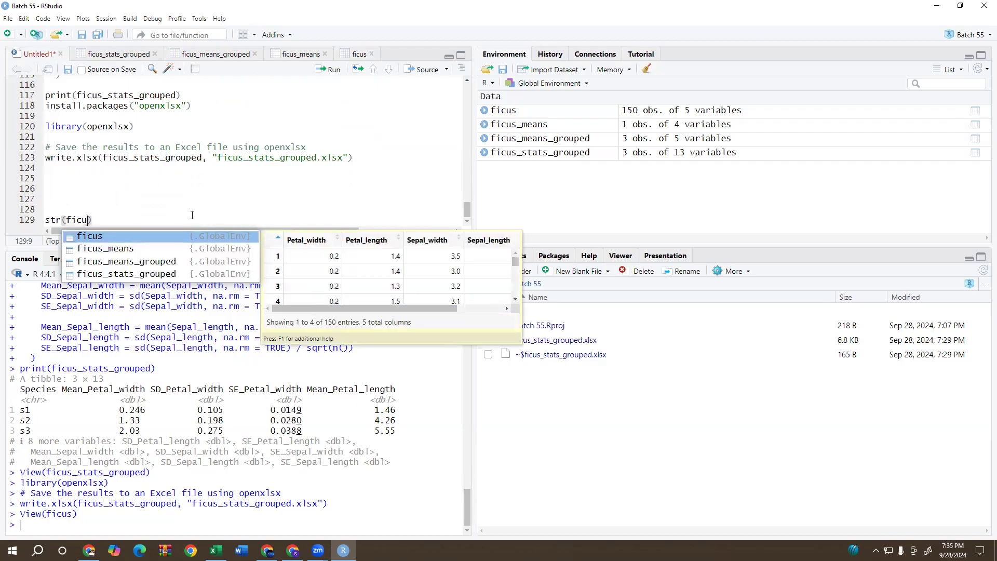
pyautogui.press('Return')
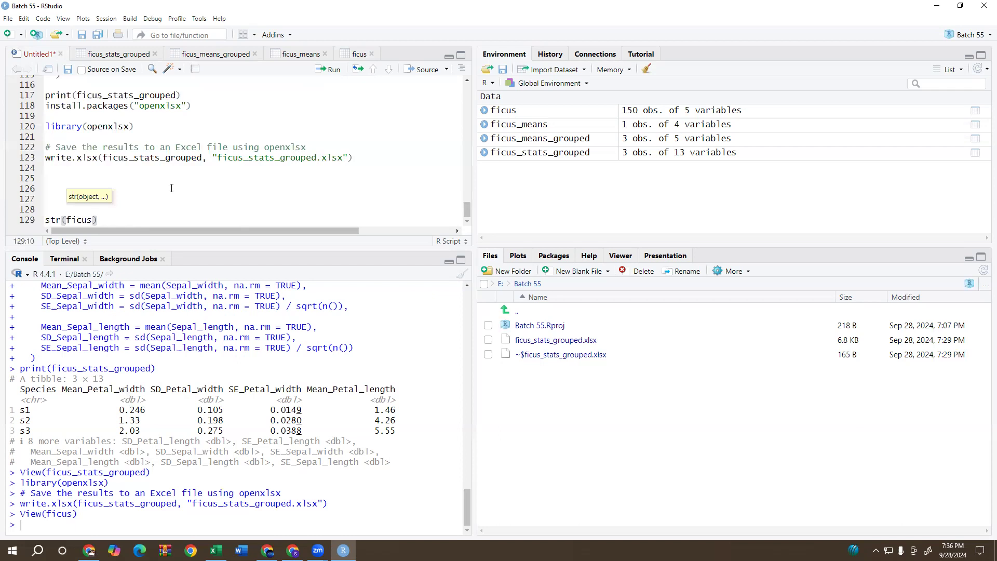
pyautogui.click(173, 217)
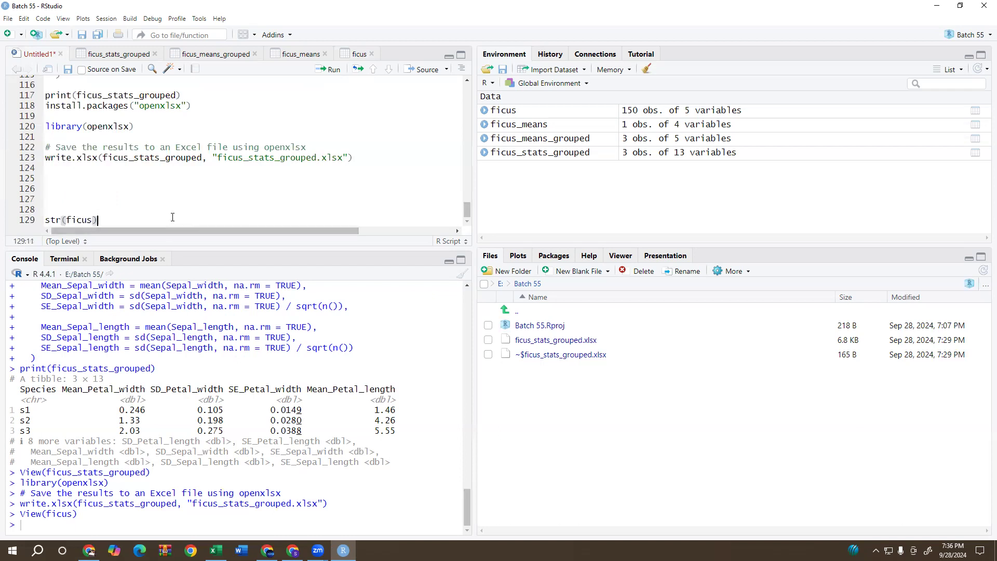
pyautogui.click(329, 70)
# Copy the str(ficus) console output and paste it into the ChatGPT message, with the Mean Calculation in R chat in its own maximized window.
pyautogui.moveTo(21, 451); pyautogui.dragTo(311, 528)
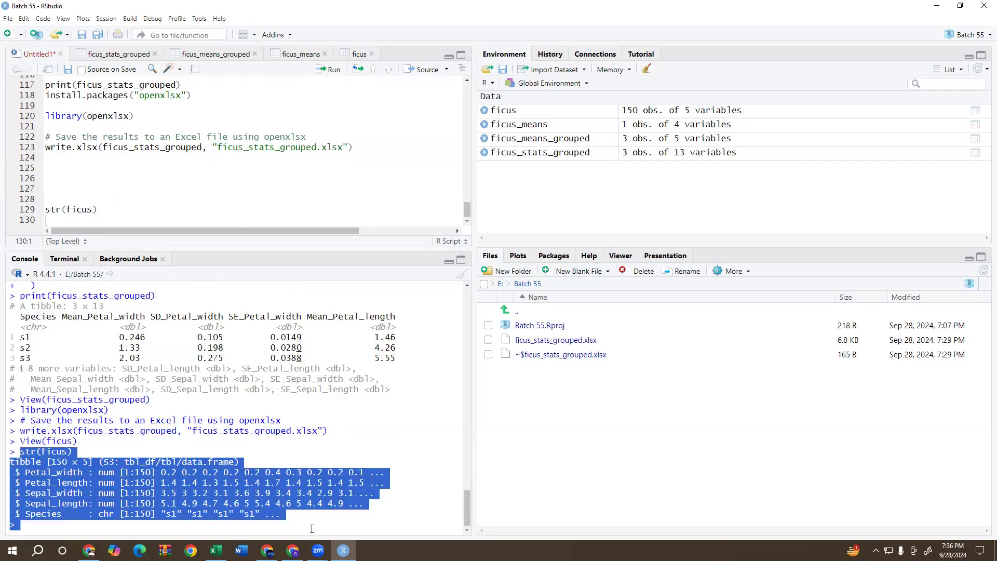
pyautogui.rightClick(209, 487)
pyautogui.click(230, 407)
pyautogui.click(89, 550)
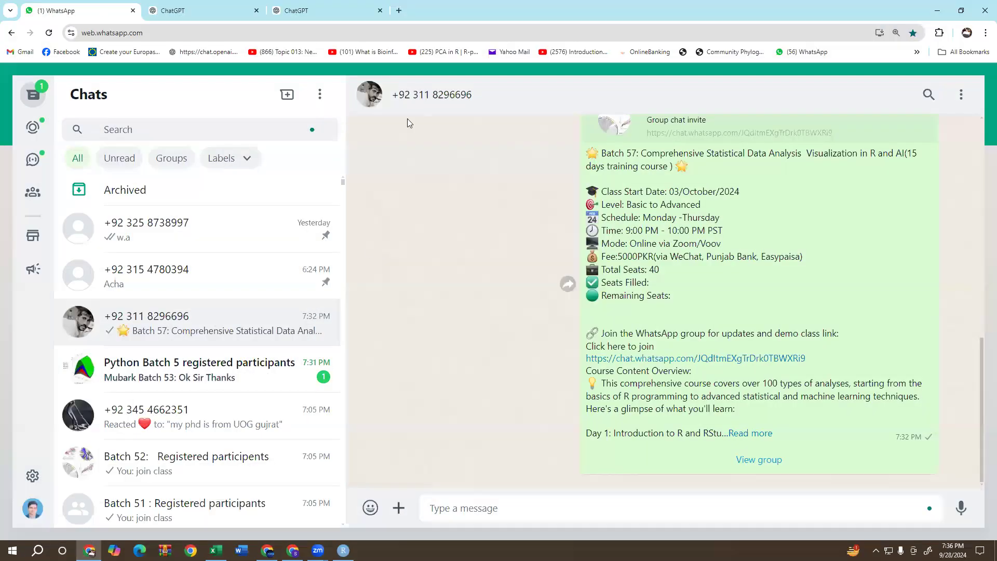
pyautogui.moveTo(296, 10); pyautogui.dragTo(268, 63)
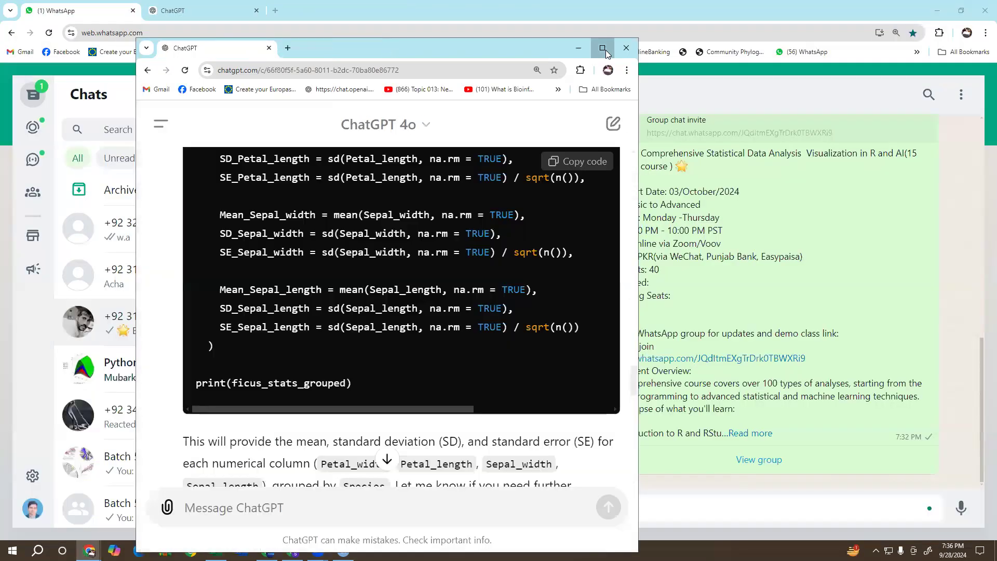
pyautogui.click(602, 48)
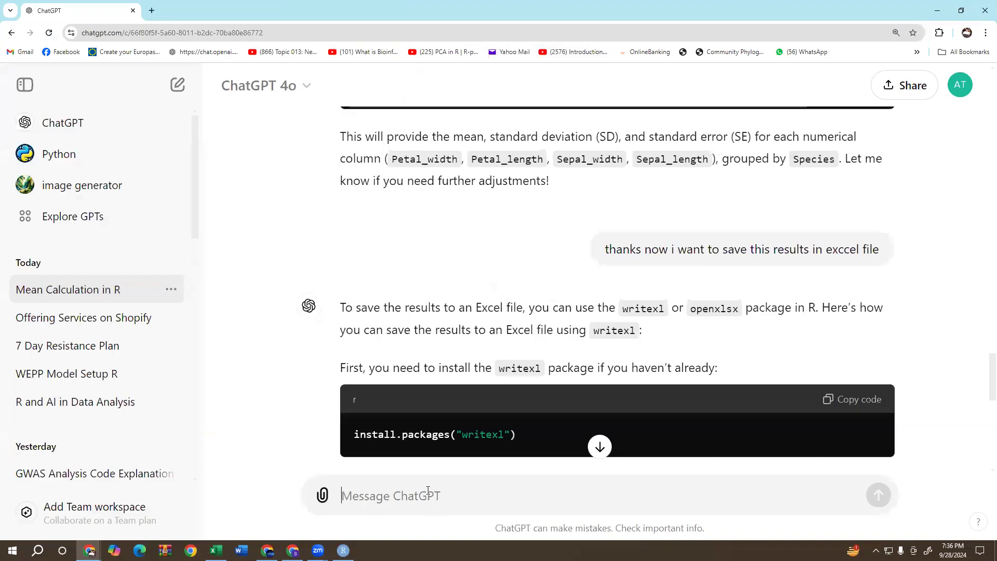
pyautogui.rightClick(428, 491)
pyautogui.click(450, 382)
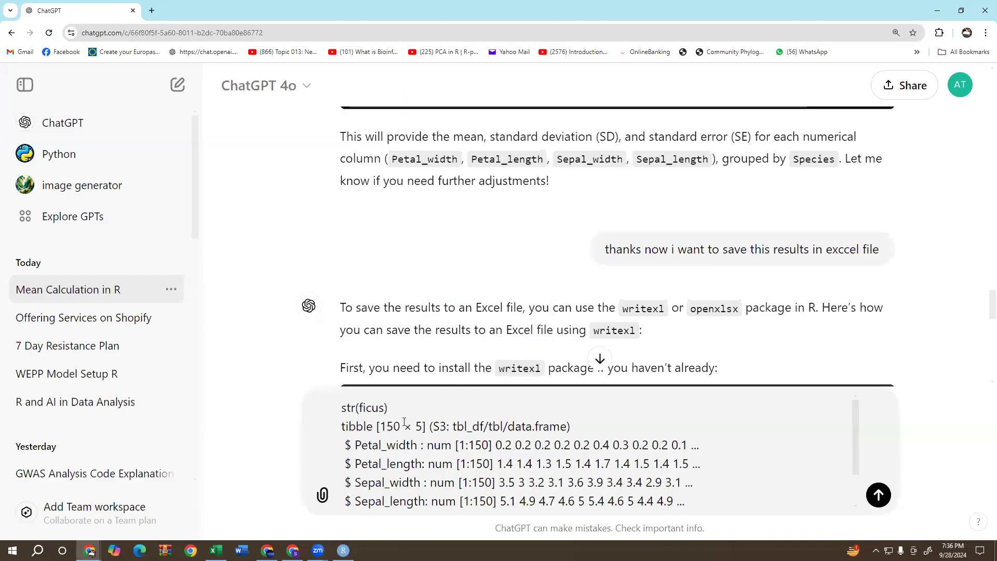
# Insert "i want to convert it into wide form" before the pasted str(ficus) structure in the ChatGPT message.
pyautogui.click(343, 408)
pyautogui.write('i want to ')
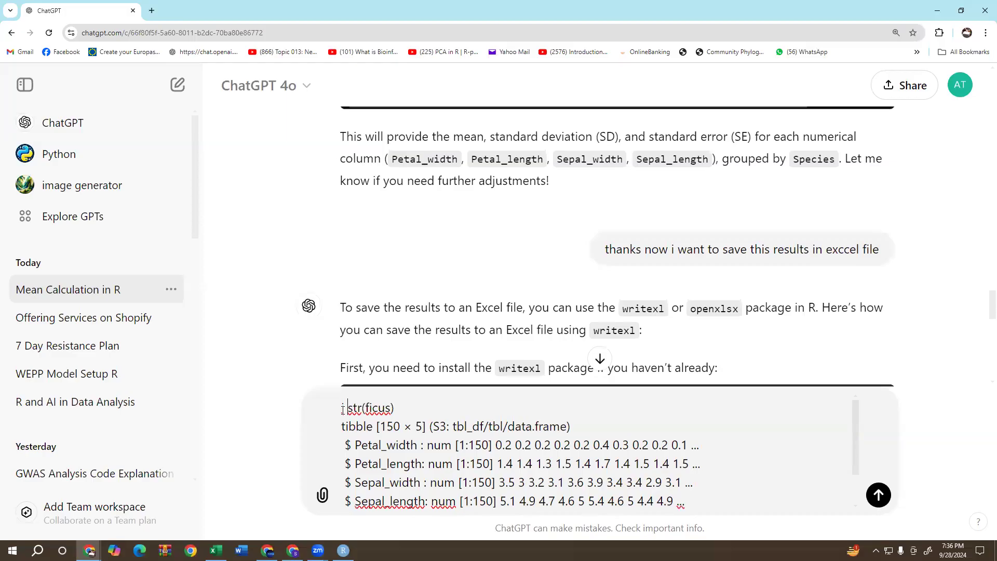
pyautogui.write('convert ')
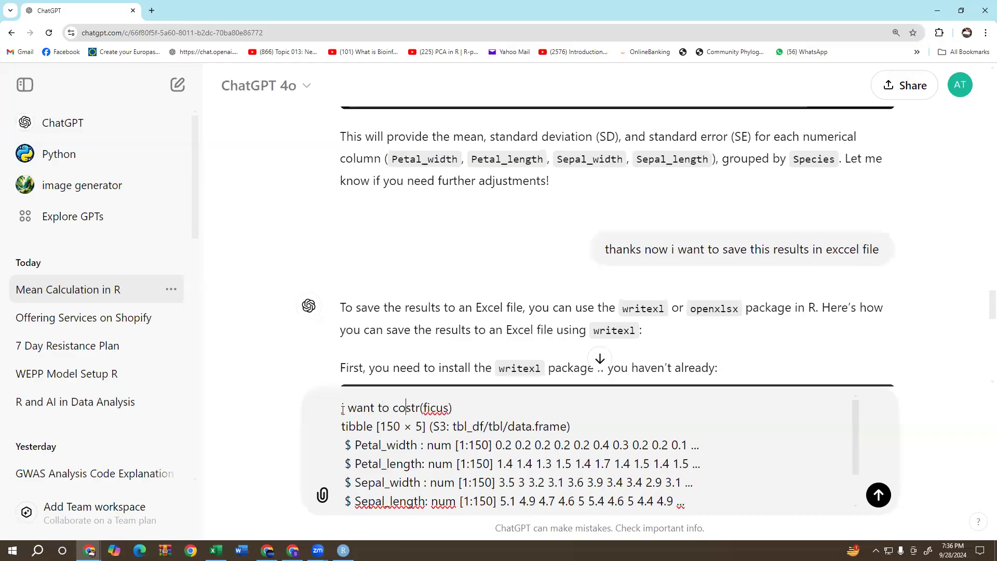
pyautogui.write('it in')
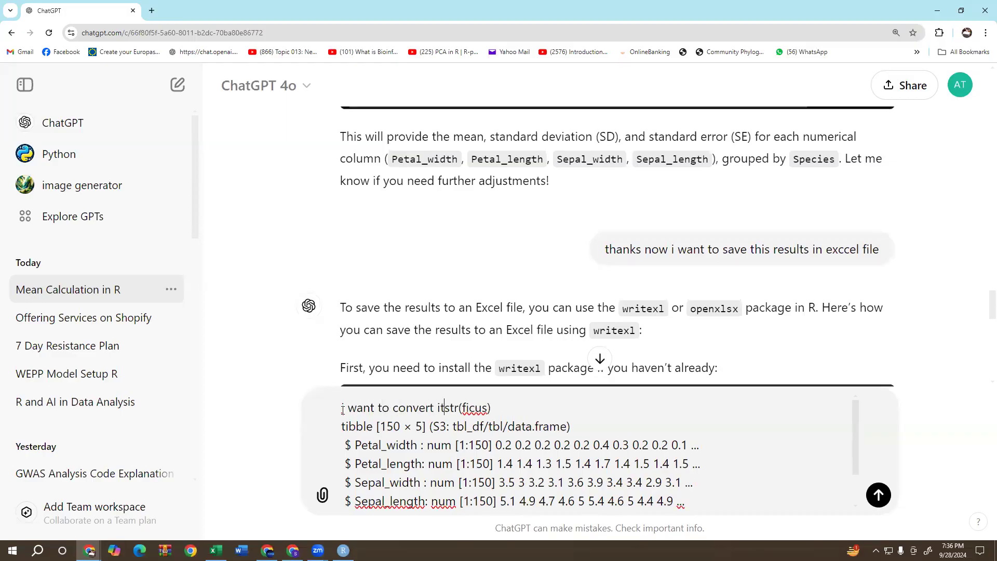
pyautogui.write('to wide f')
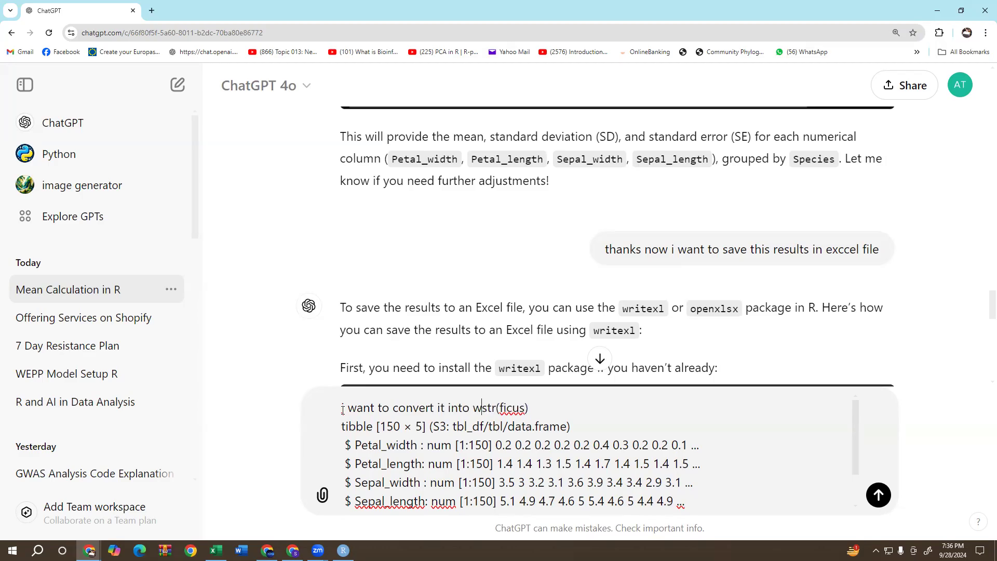
pyautogui.write('orm')
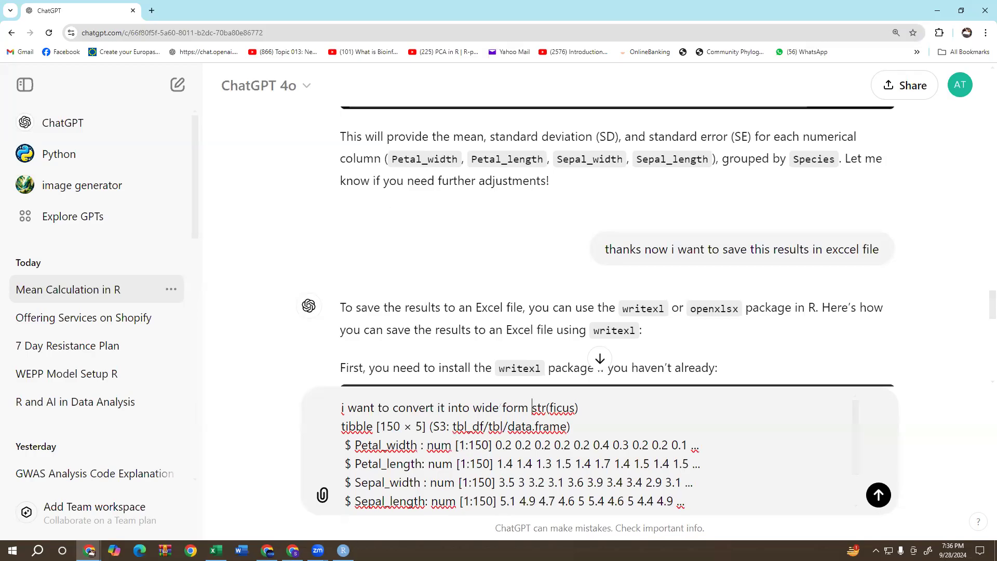
# Switch back to RStudio and view the ficus dataset again to examine how its columns are laid out.
pyautogui.moveTo(343, 550)
pyautogui.click(360, 467)
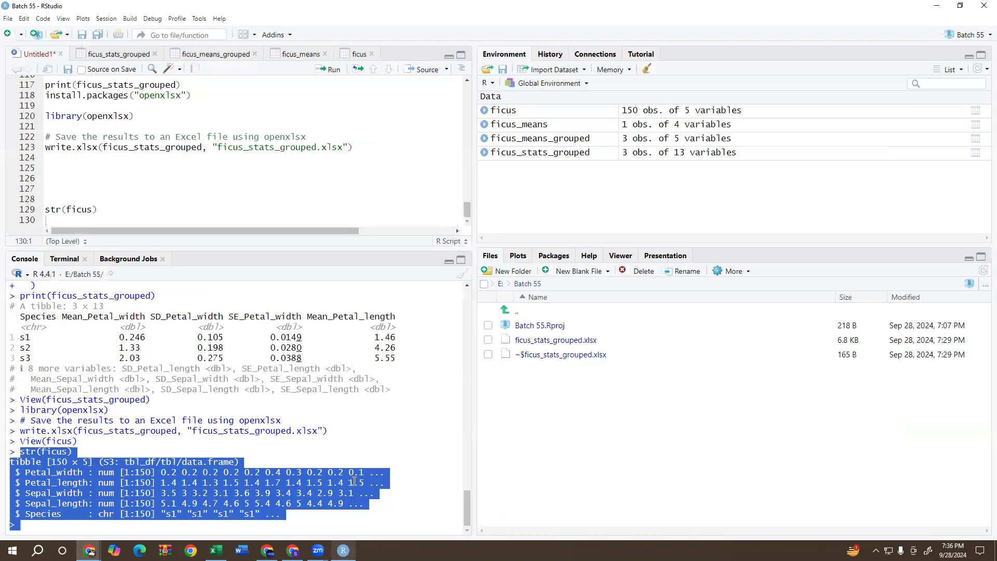
pyautogui.click(246, 176)
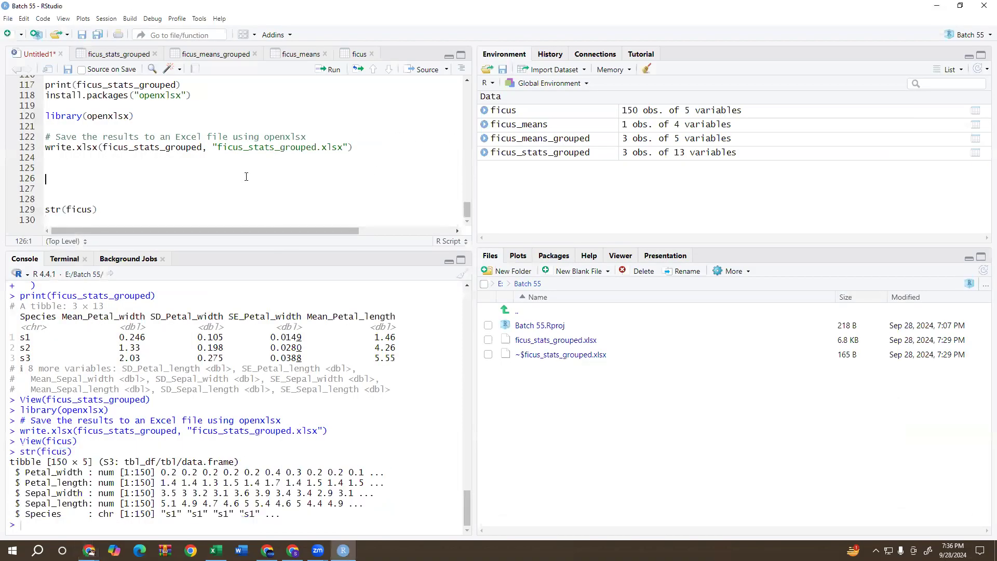
pyautogui.click(505, 111)
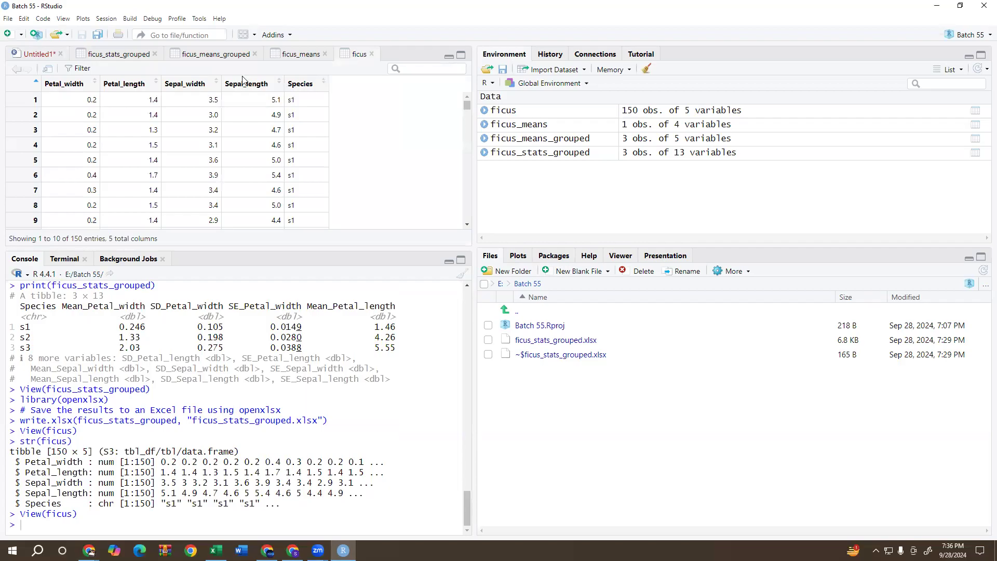
pyautogui.moveTo(44, 92); pyautogui.dragTo(299, 103)
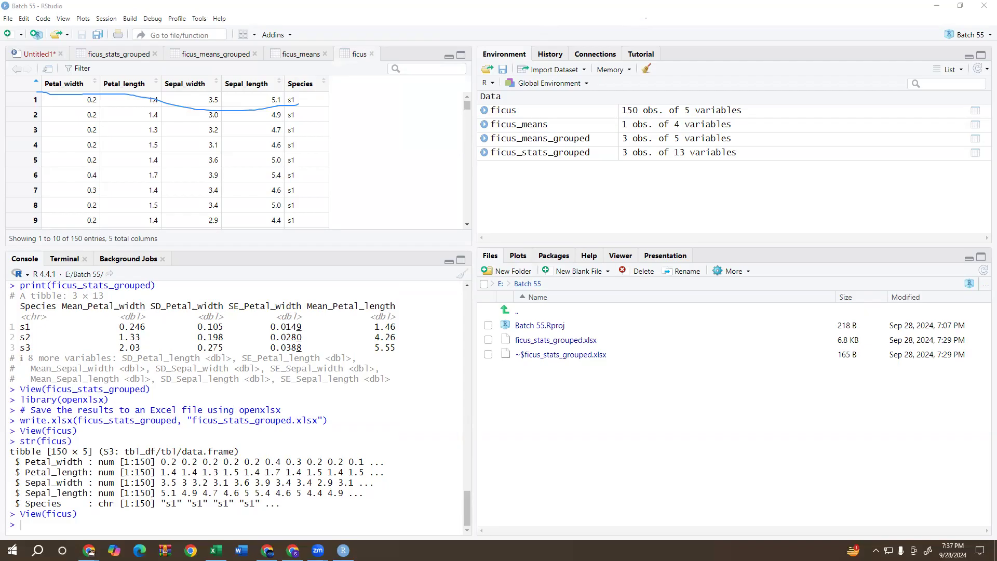
pyautogui.hotkey('ctrl', 'z')
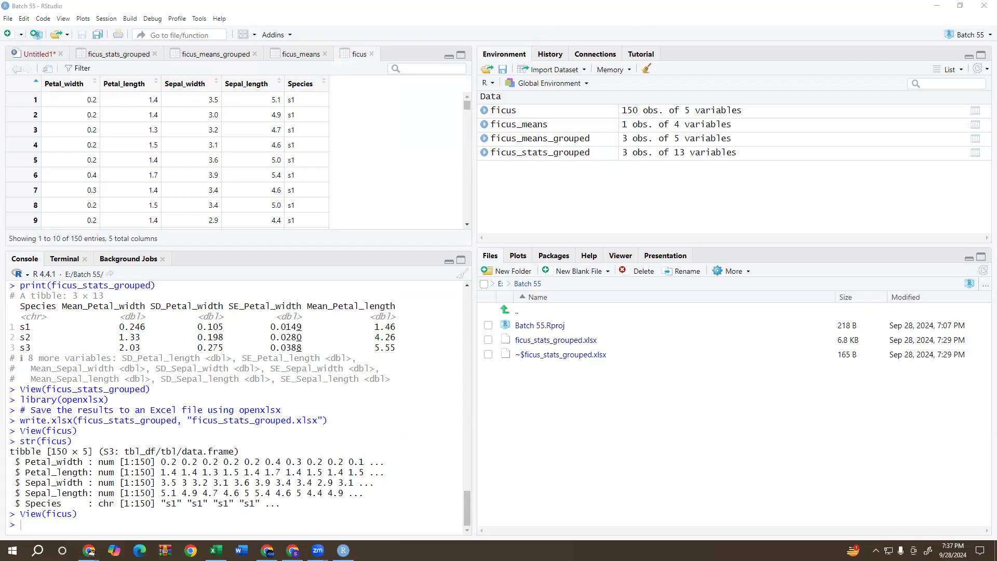
# Return to ChatGPT, change "wide" to "long" in the drafted request and send it.
pyautogui.moveTo(89, 550)
pyautogui.click(138, 514)
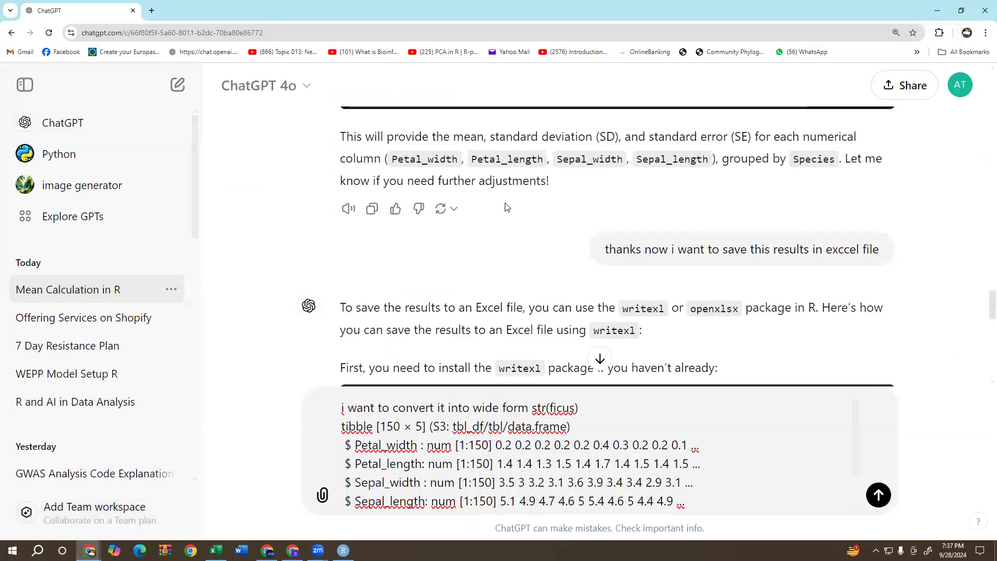
pyautogui.click(499, 410)
pyautogui.press('BackSpace')
pyautogui.press('BackSpace')
pyautogui.press('BackSpace')
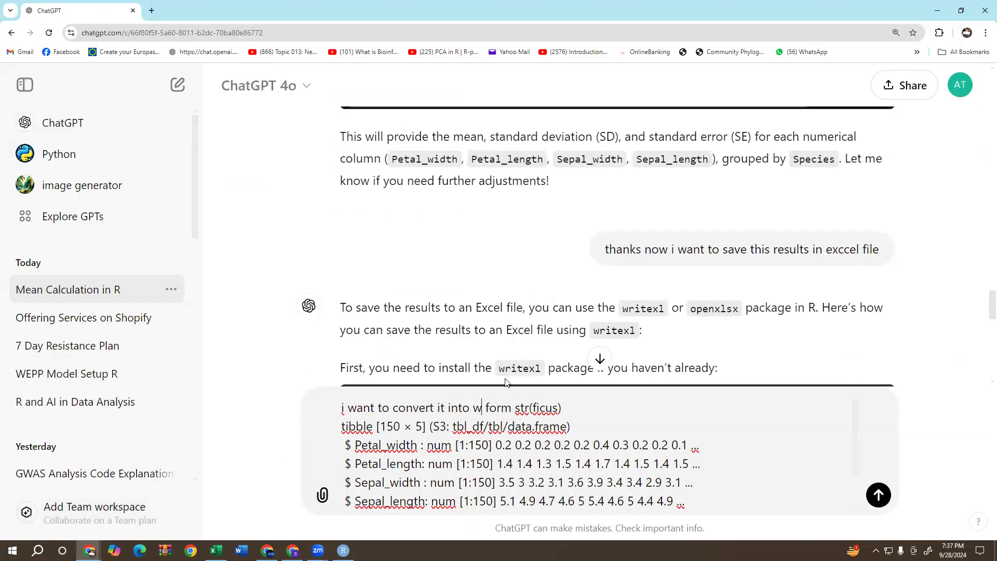
pyautogui.press('BackSpace')
pyautogui.write('long')
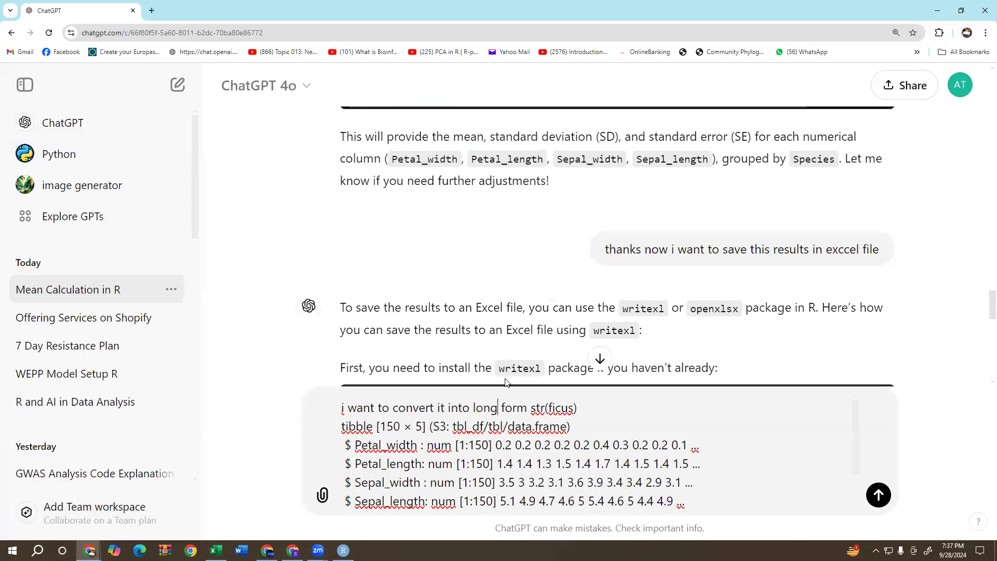
pyautogui.press('Return')
pyautogui.write('\\')
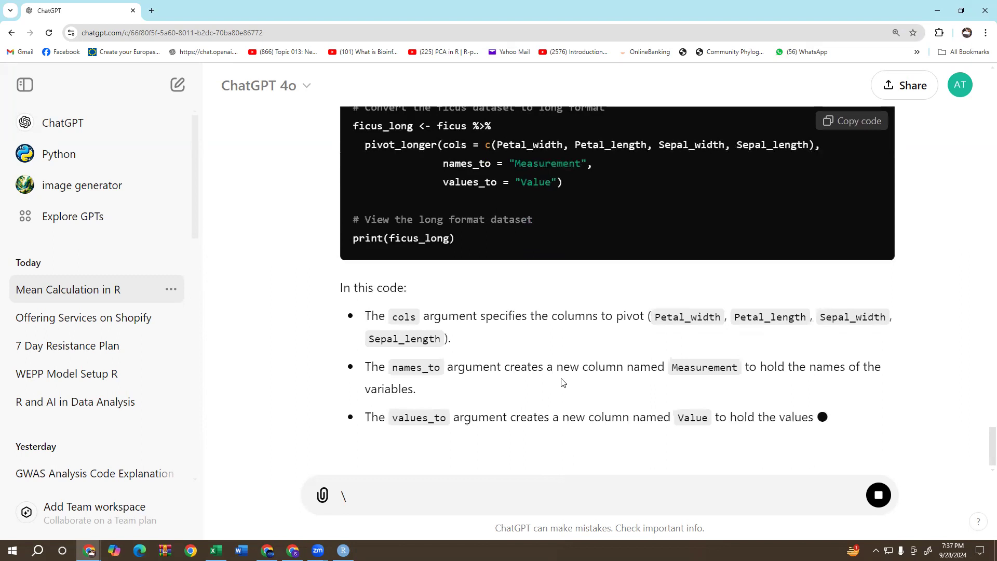
# Review ChatGPT's answer on converting ficus to long form, noting the pivot_longer function and the tidyr package installation.
pyautogui.scroll(4, 562, 382)
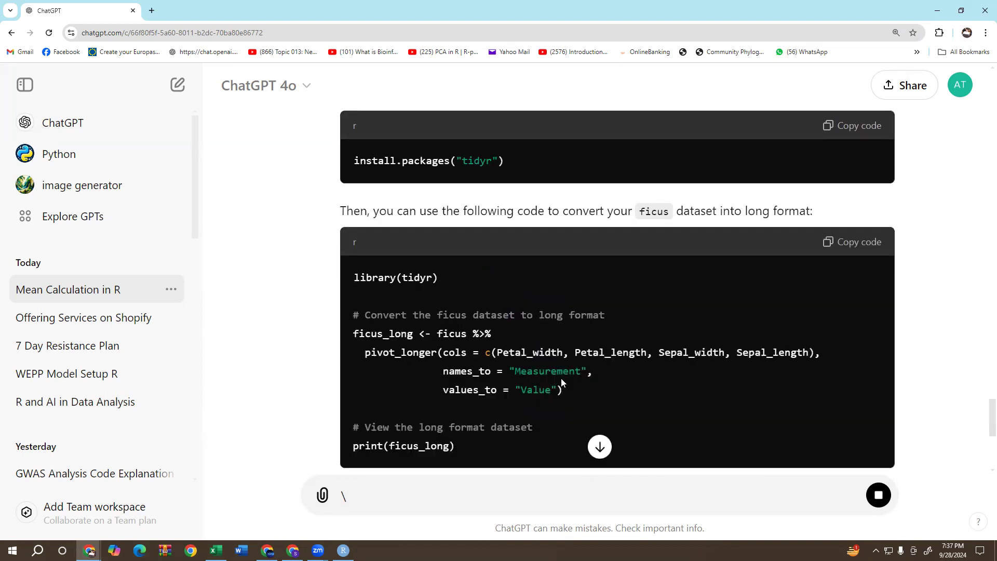
pyautogui.scroll(2, 561, 377)
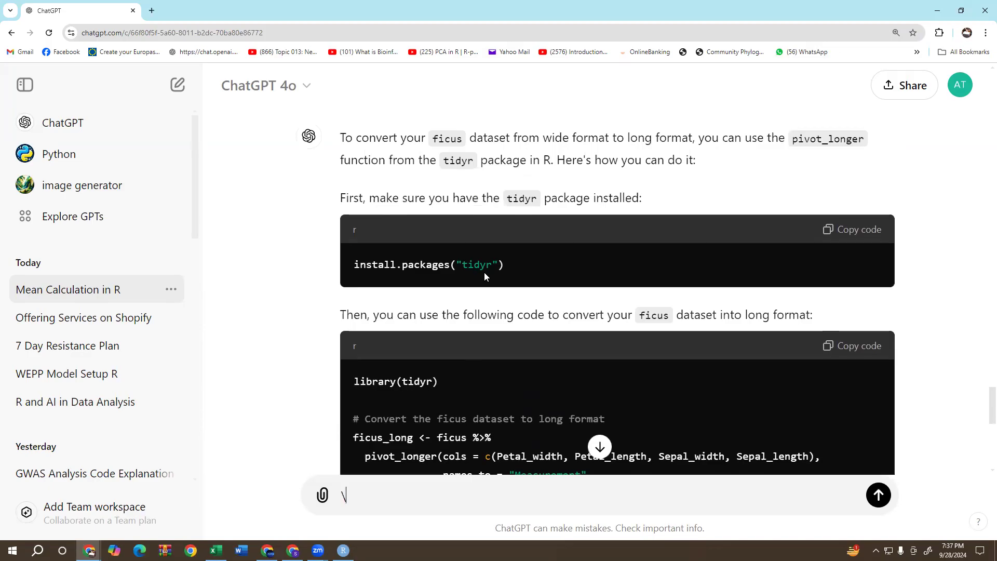
pyautogui.moveTo(791, 140); pyautogui.dragTo(865, 148)
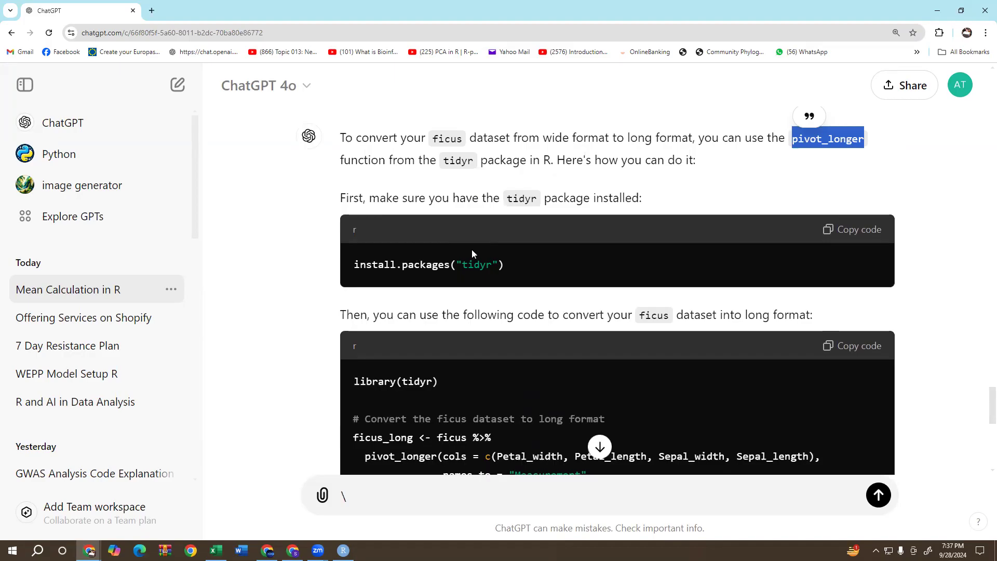
pyautogui.click(459, 268)
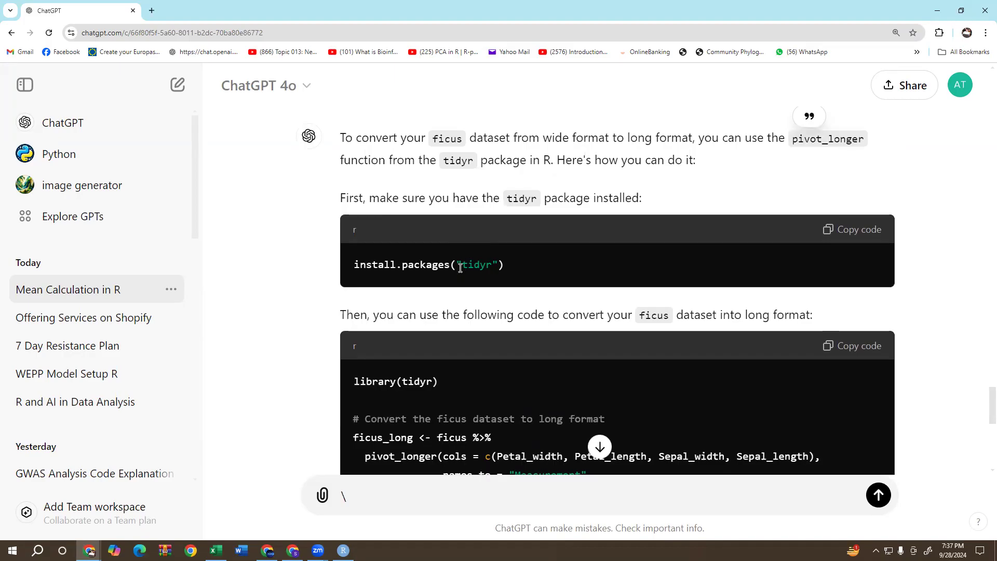
pyautogui.moveTo(461, 268); pyautogui.dragTo(484, 268)
pyautogui.click(516, 272)
pyautogui.scroll(-3, 615, 313)
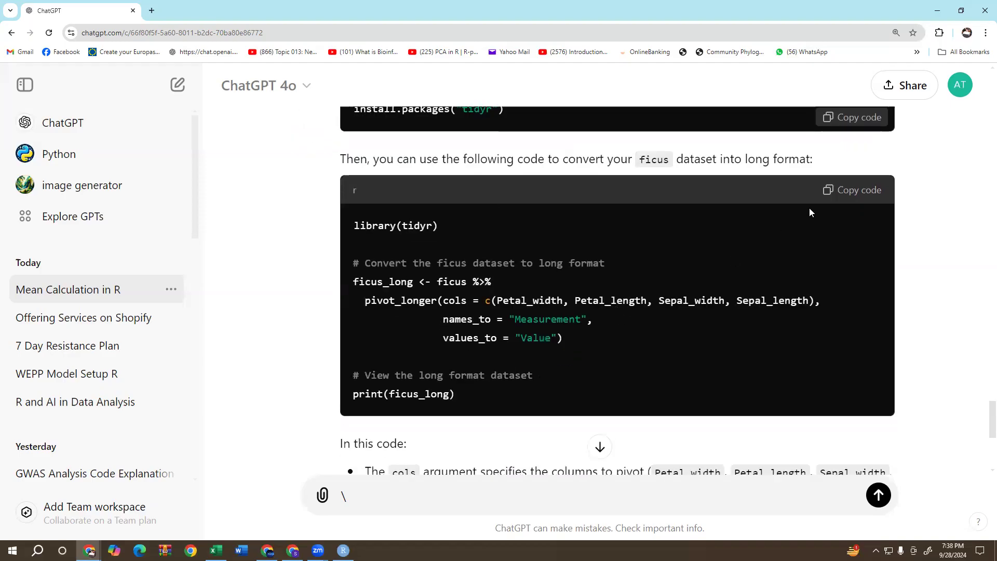
# Copy ChatGPT's tidyr pivot_longer code and paste it into the RStudio script above str(ficus).
pyautogui.click(860, 191)
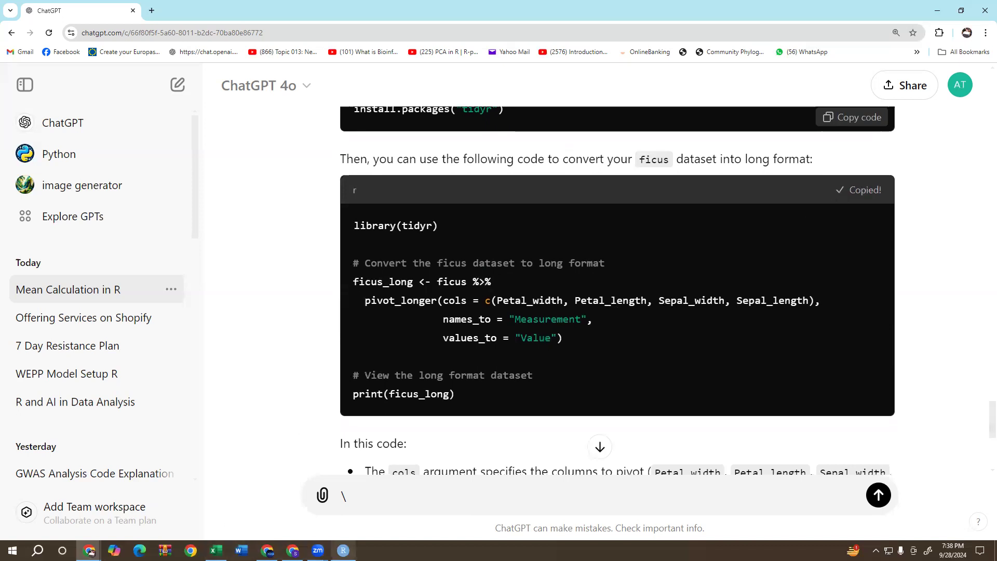
pyautogui.click(343, 550)
pyautogui.click(39, 54)
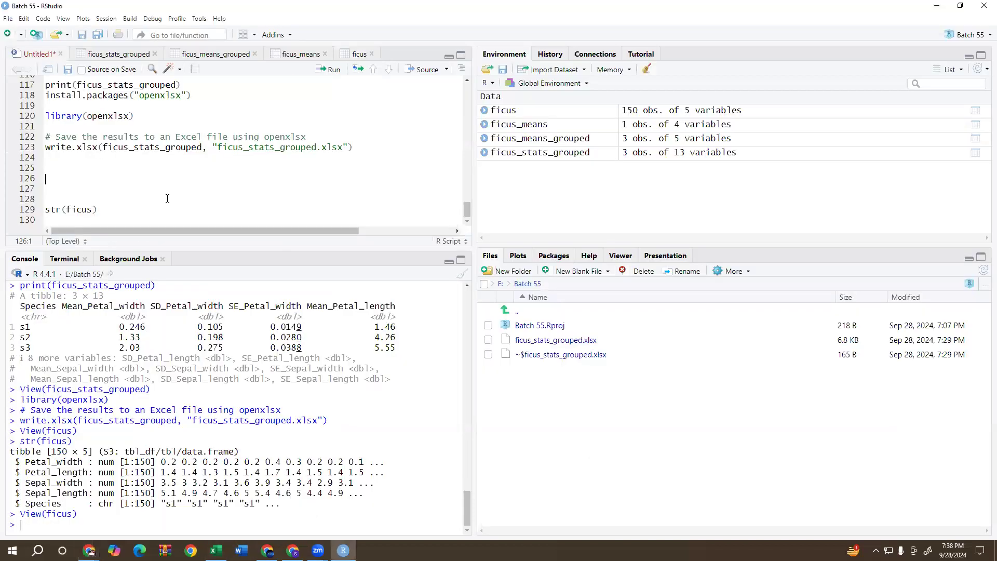
pyautogui.rightClick(63, 188)
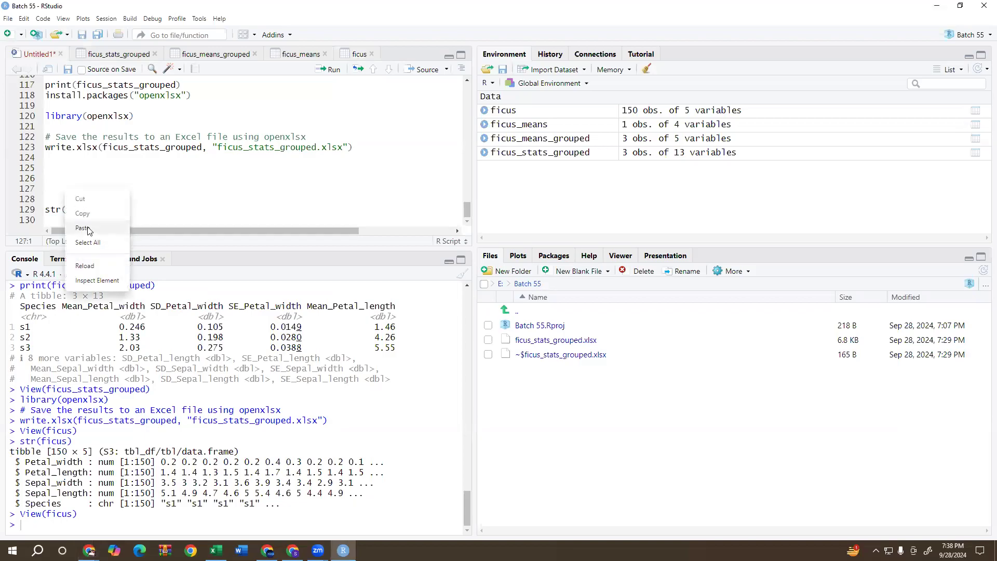
pyautogui.click(88, 226)
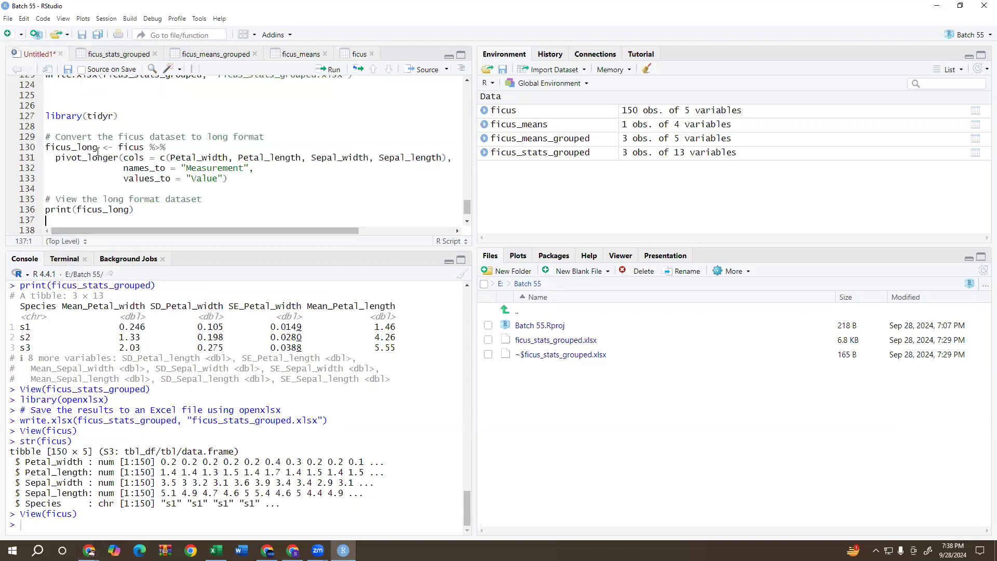
# View the ficus dataset again, run the pasted code from library(tidyr) through print(ficus_long), and open the ficus_long dataset.
pyautogui.click(502, 110)
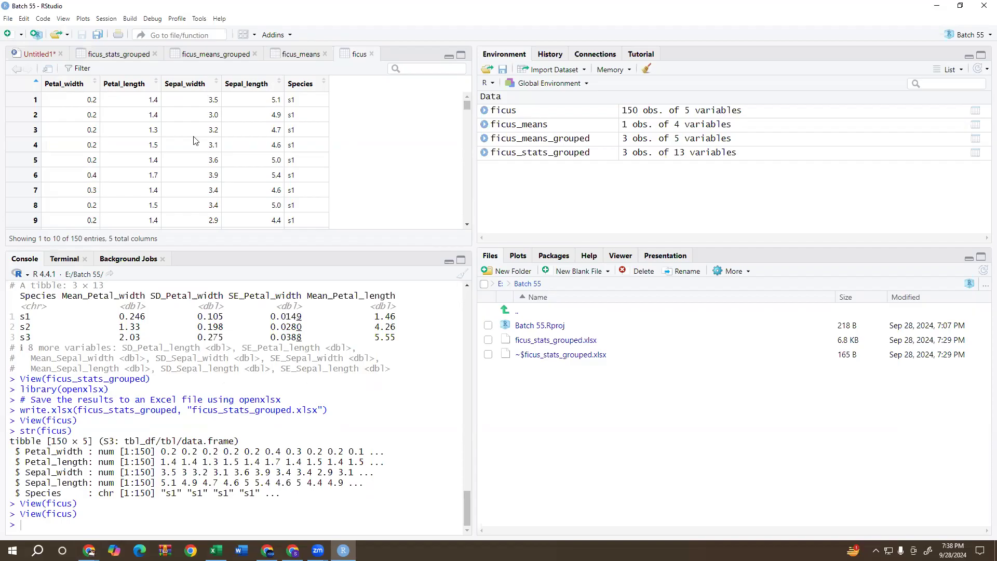
pyautogui.click(42, 53)
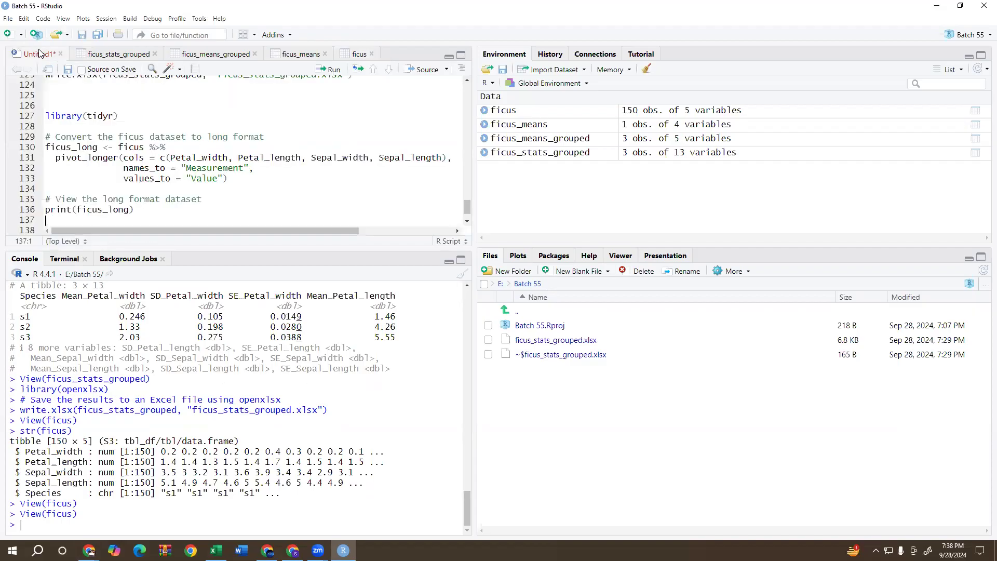
pyautogui.click(329, 72)
pyautogui.click(329, 73)
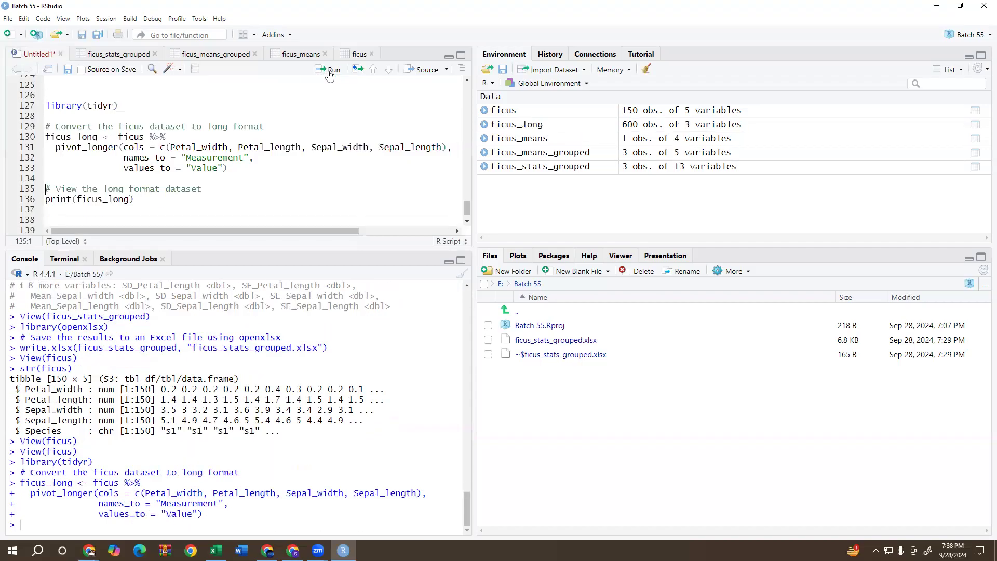
pyautogui.click(329, 72)
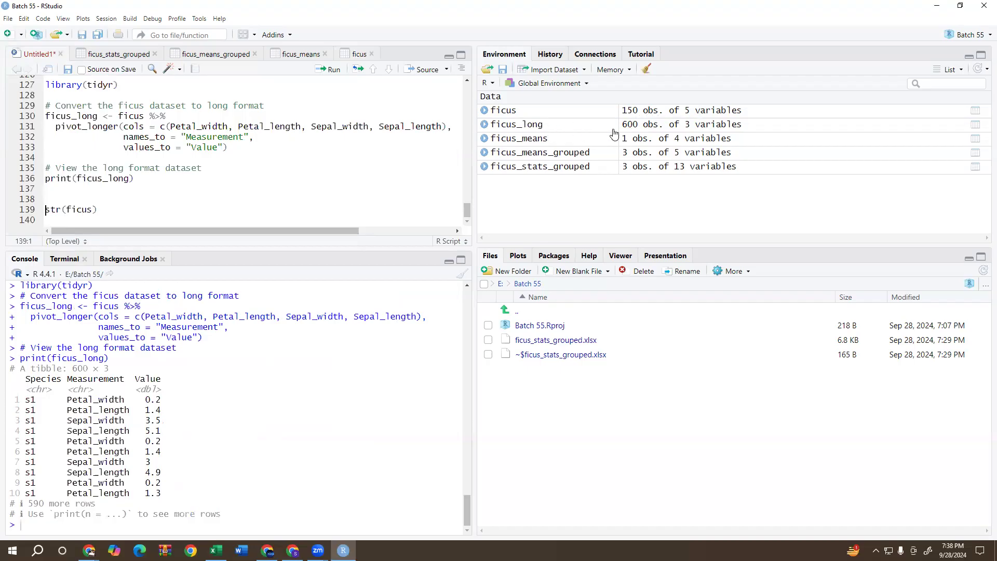
pyautogui.click(648, 124)
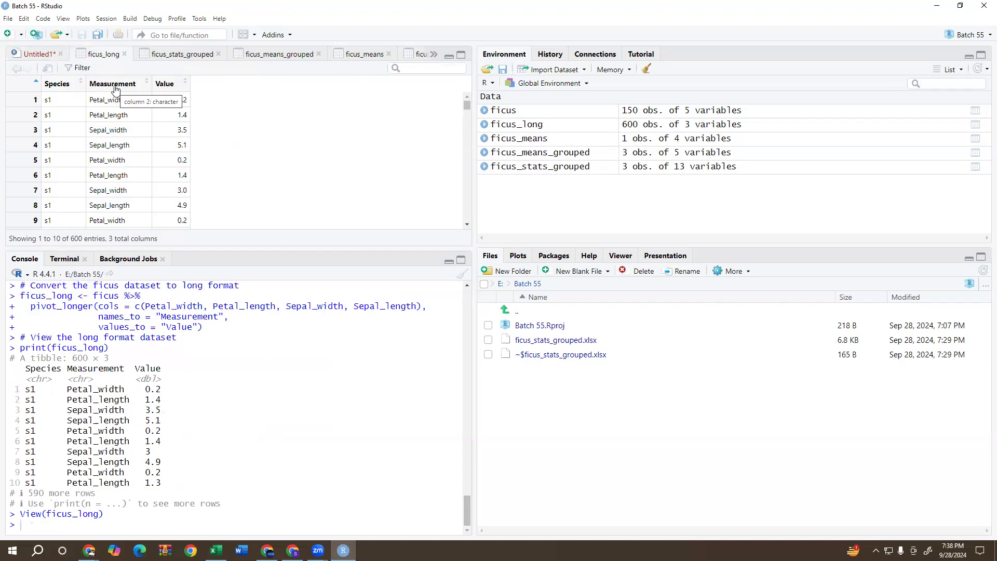
# Change the names_to value in the pivot_longer code to "Traits" and rerun the ficus_long conversion.
pyautogui.click(31, 55)
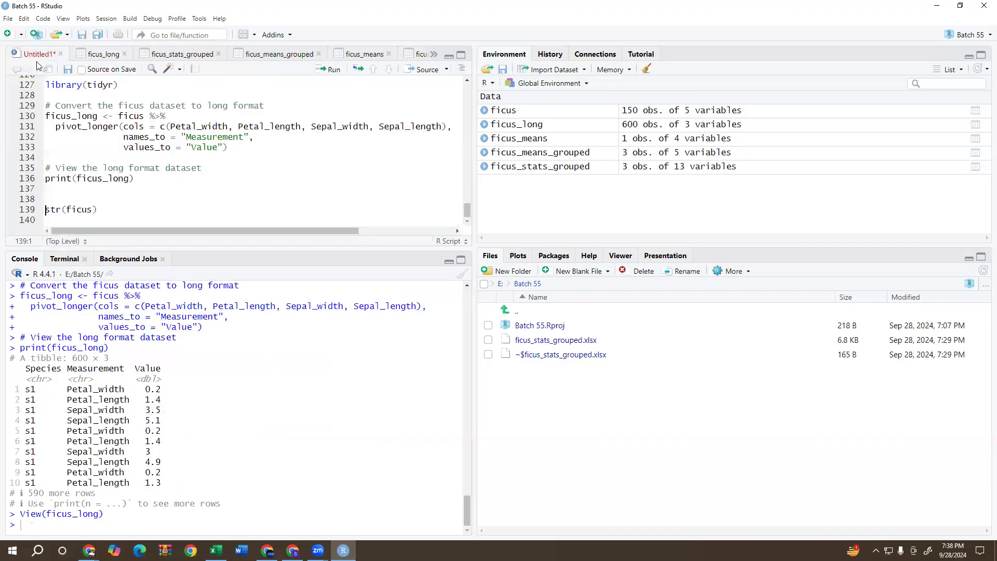
pyautogui.click(244, 137)
pyautogui.press('BackSpace')
pyautogui.press('BackSpace')
pyautogui.press('BackSpace')
pyautogui.press('BackSpace')
pyautogui.press('BackSpace')
pyautogui.press('BackSpace')
pyautogui.press('BackSpace')
pyautogui.press('BackSpace')
pyautogui.press('BackSpace')
pyautogui.press('BackSpace')
pyautogui.press('BackSpace')
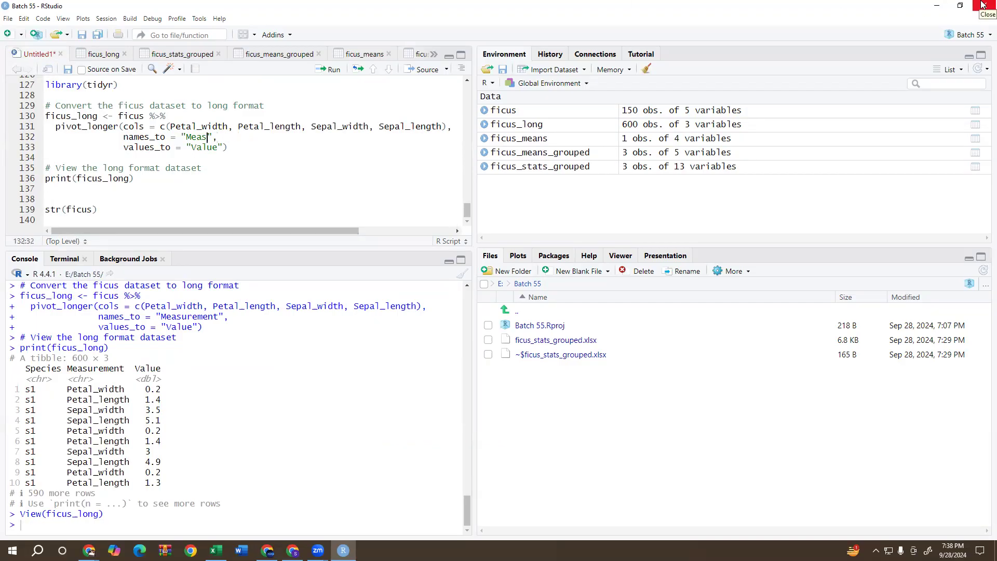
pyautogui.write('Traits')
pyautogui.click(222, 127)
pyautogui.click(333, 71)
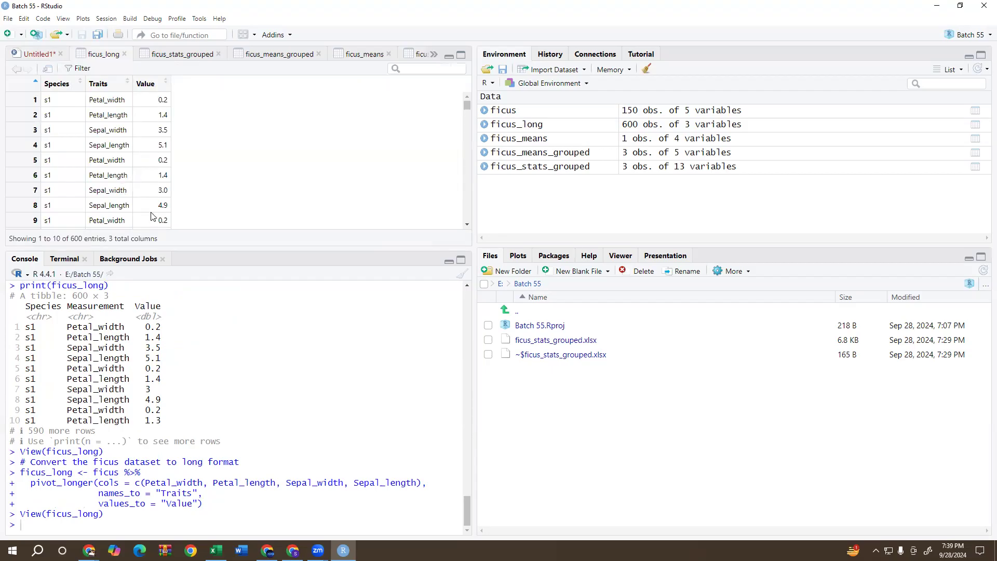
# Examine the rows of ficus_long, the earlier grouped-statistics code in the script and the ficus_means table.
pyautogui.scroll(-20, 137, 155)
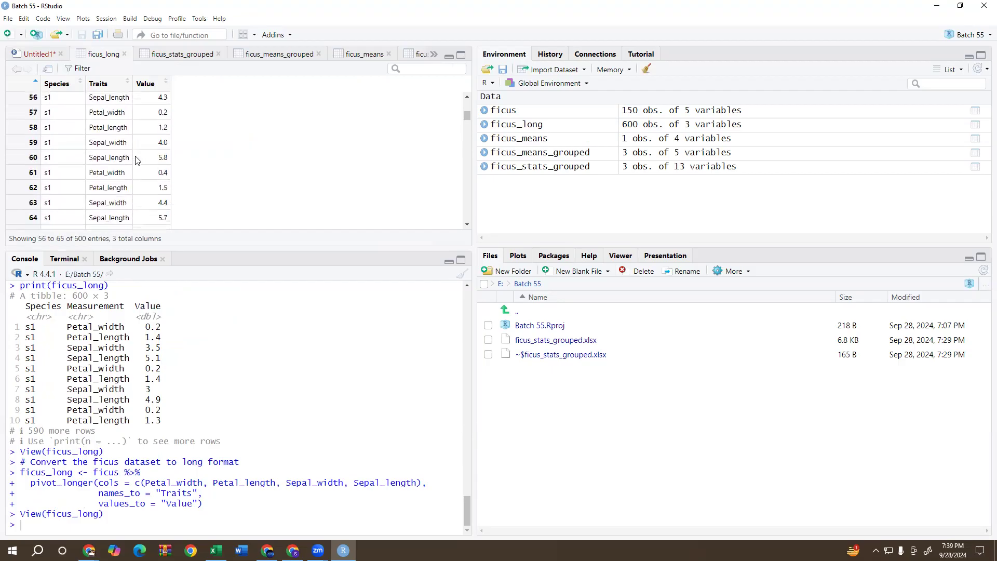
pyautogui.scroll(-3, 138, 160)
pyautogui.scroll(20, 137, 162)
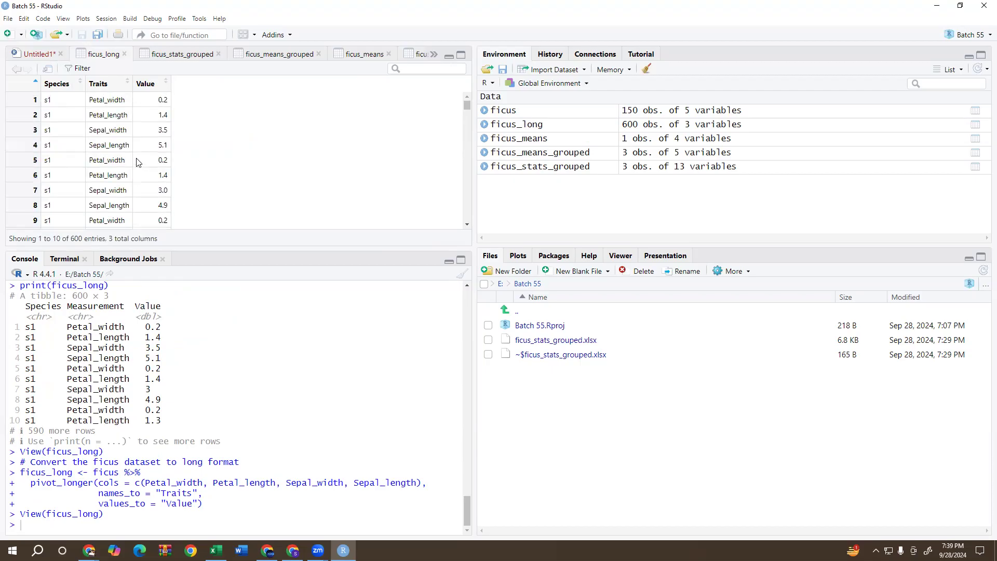
pyautogui.click(45, 55)
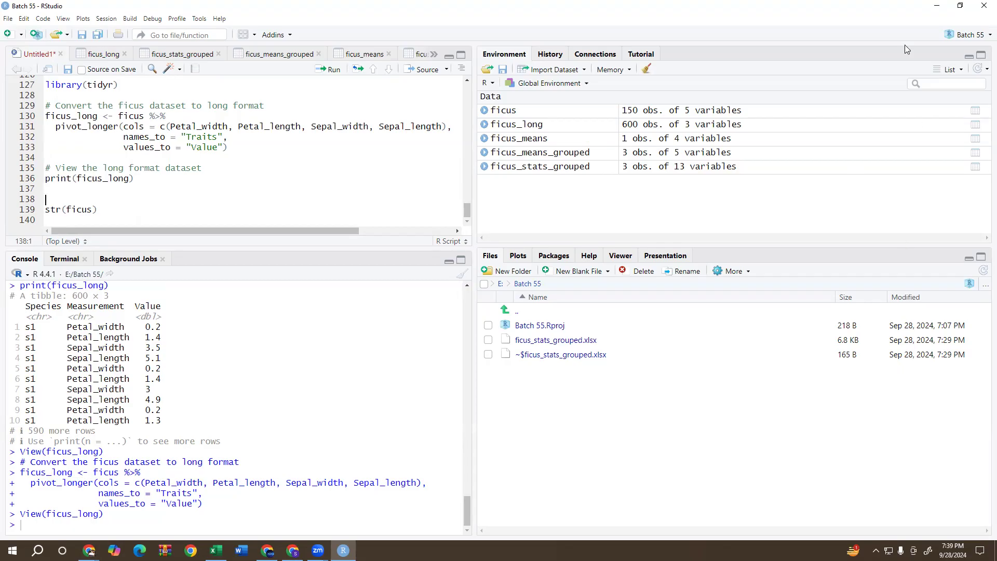
pyautogui.scroll(10, 211, 143)
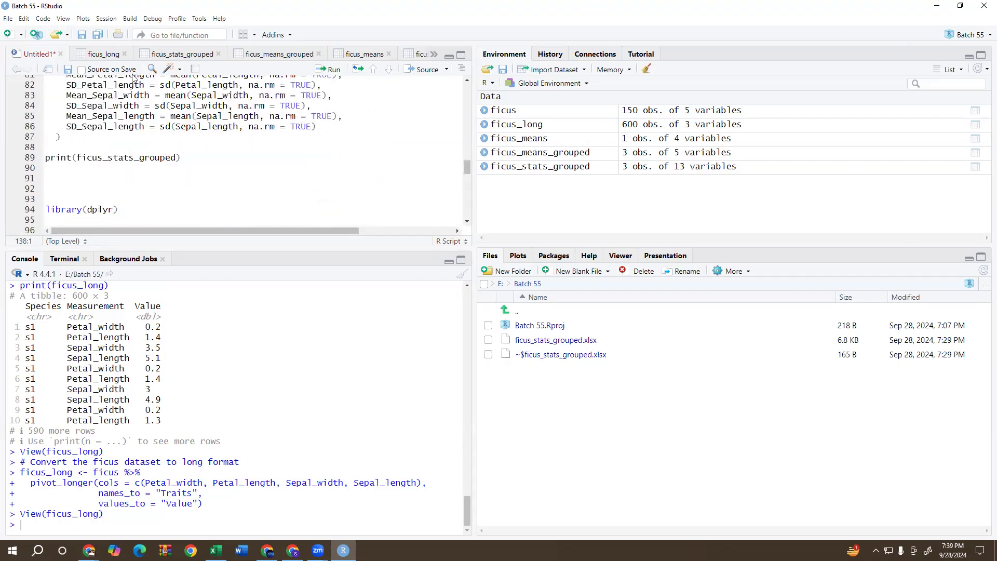
pyautogui.click(355, 54)
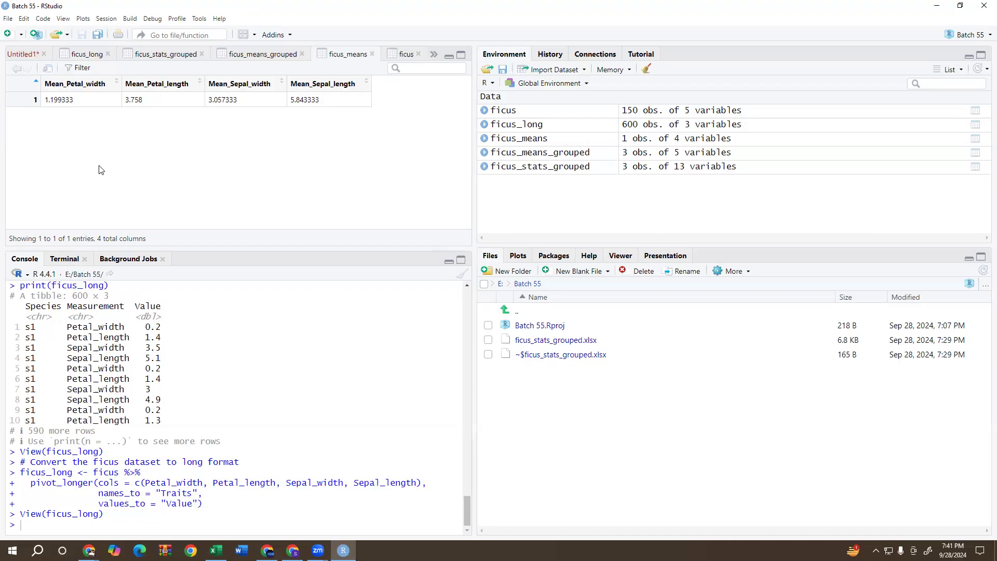
pyautogui.click(23, 55)
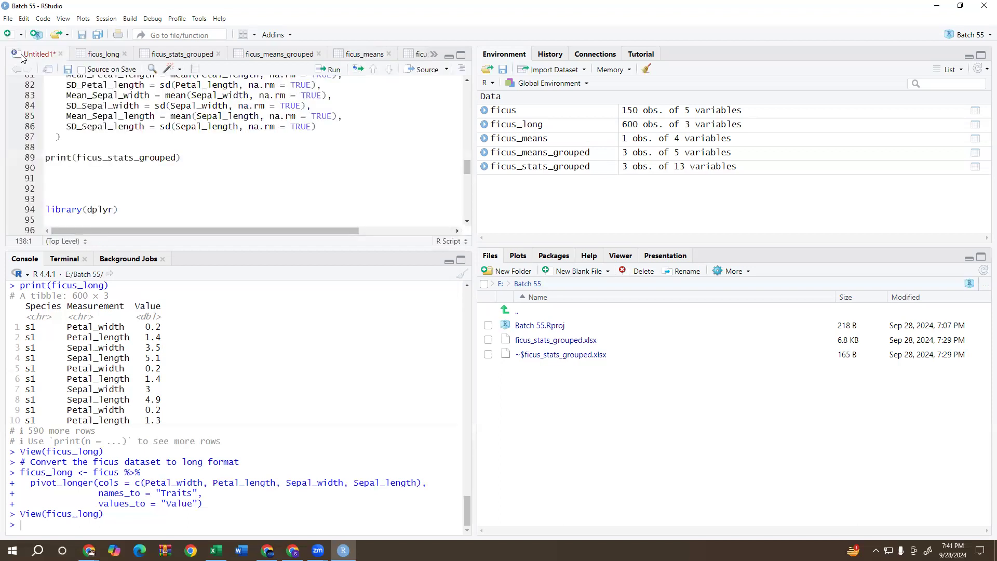
# Switch to ChatGPT, clear the stray character from the message and send "thanks now i want to create bar graph with standard daviation".
pyautogui.moveTo(89, 551)
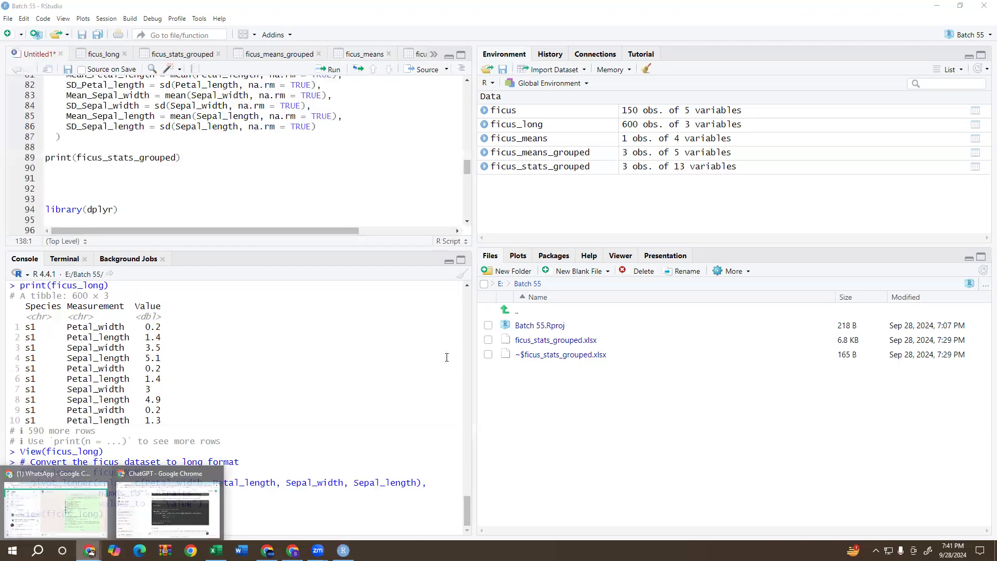
pyautogui.click(157, 514)
pyautogui.scroll(-5, 549, 367)
pyautogui.click(429, 491)
pyautogui.press('BackSpace')
pyautogui.write('tha')
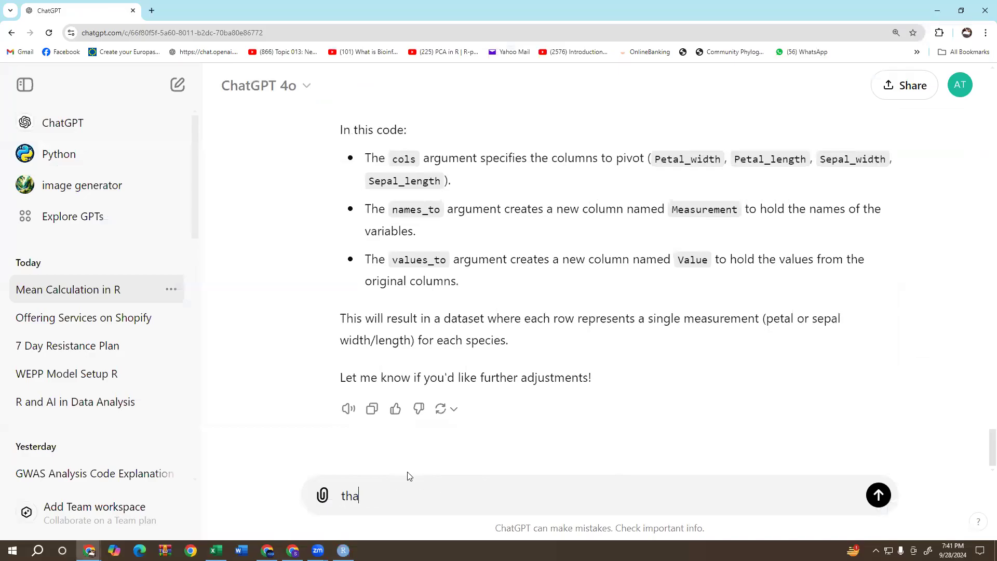
pyautogui.write('nks now i want to create bar grap')
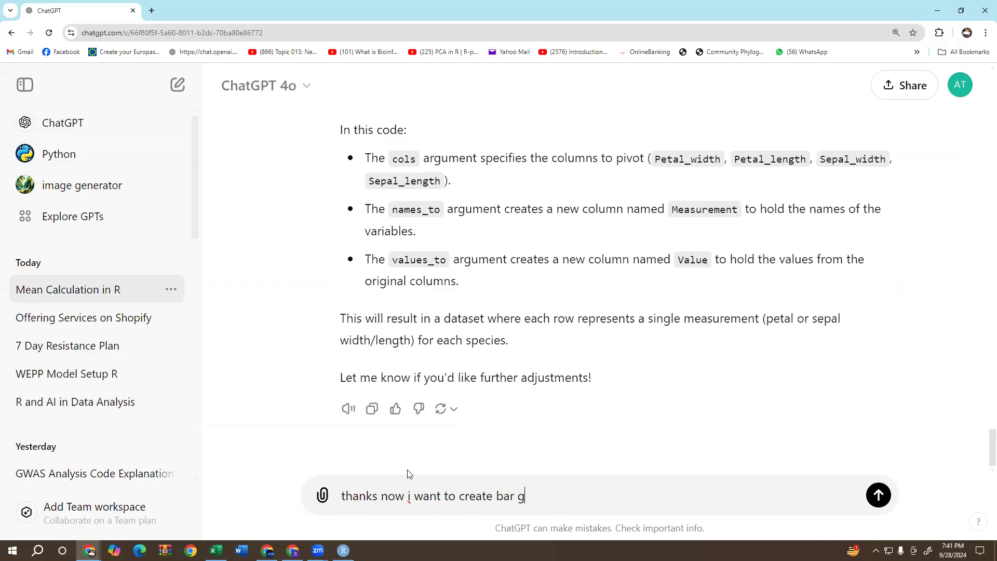
pyautogui.press('BackSpace')
pyautogui.write('h with')
pyautogui.write(' standere')
pyautogui.write('d')
pyautogui.press('BackSpace')
pyautogui.press('BackSpace')
pyautogui.press('BackSpace')
pyautogui.press('BackSpace')
pyautogui.write('a')
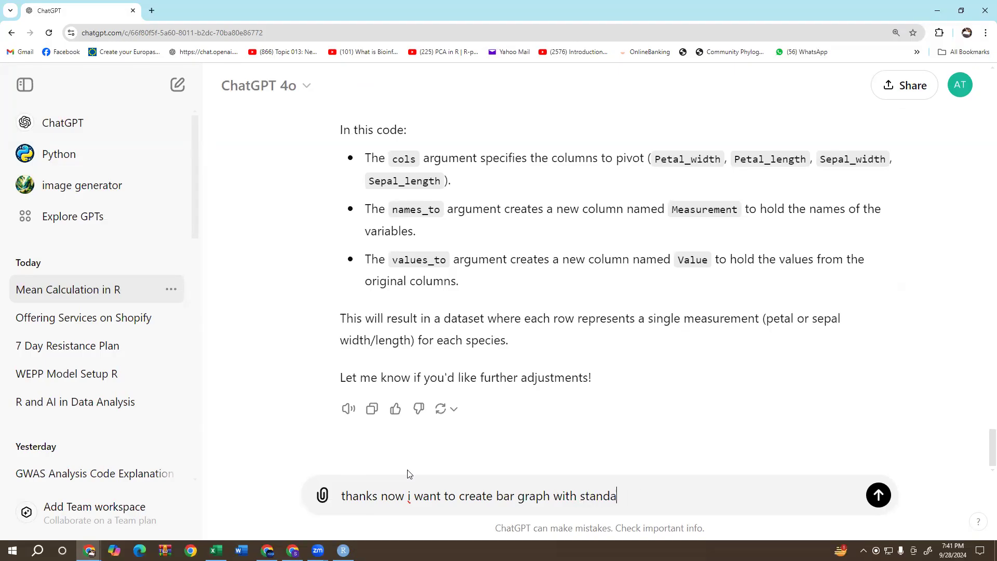
pyautogui.write('rd daviation')
pyautogui.press('Return')
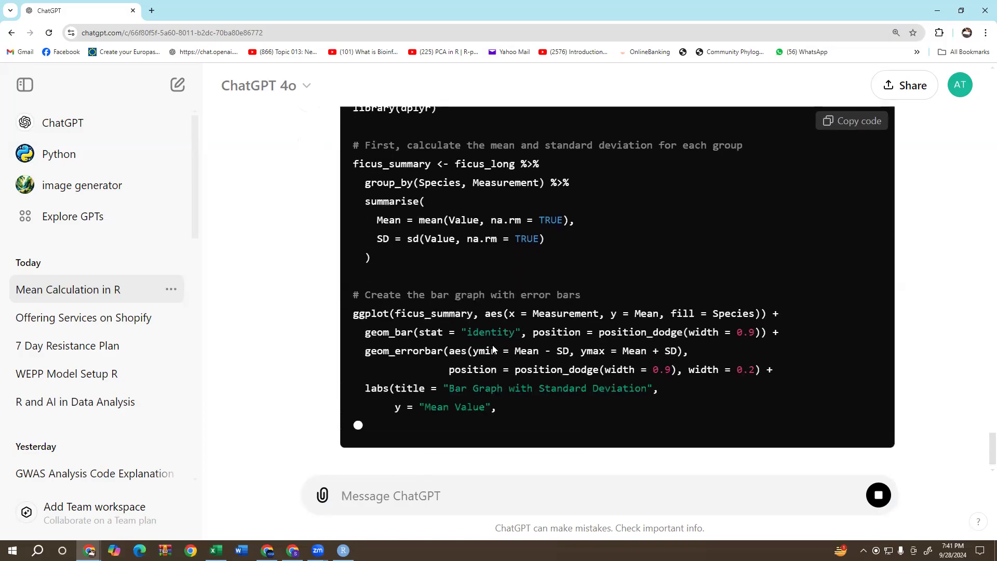
# Copy ChatGPT's ggplot2 bar graph code and paste it into the RStudio script below the library(dplyr) line.
pyautogui.scroll(1, 493, 349)
pyautogui.scroll(2, 516, 340)
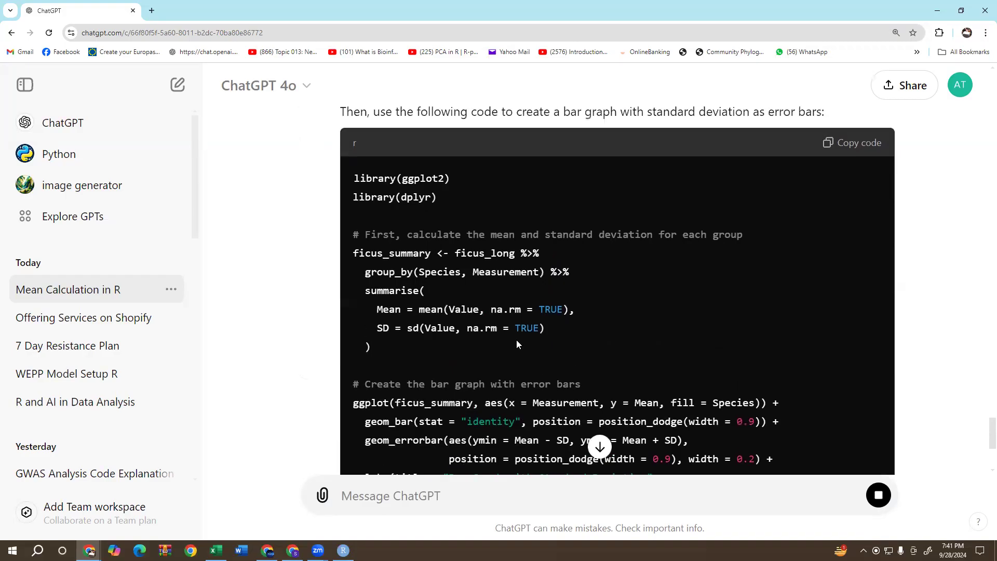
pyautogui.scroll(-5, 661, 304)
pyautogui.scroll(5, 789, 275)
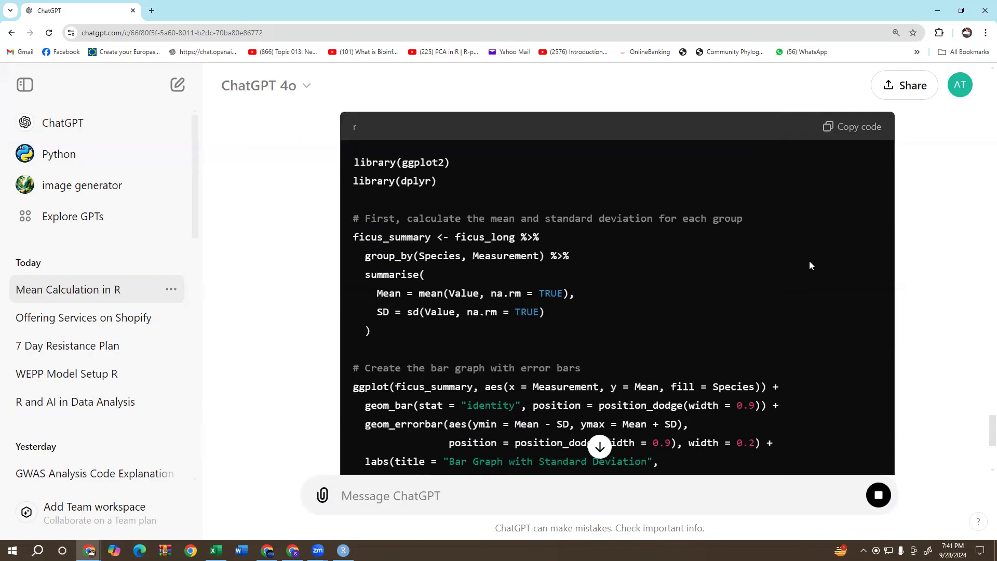
pyautogui.click(865, 237)
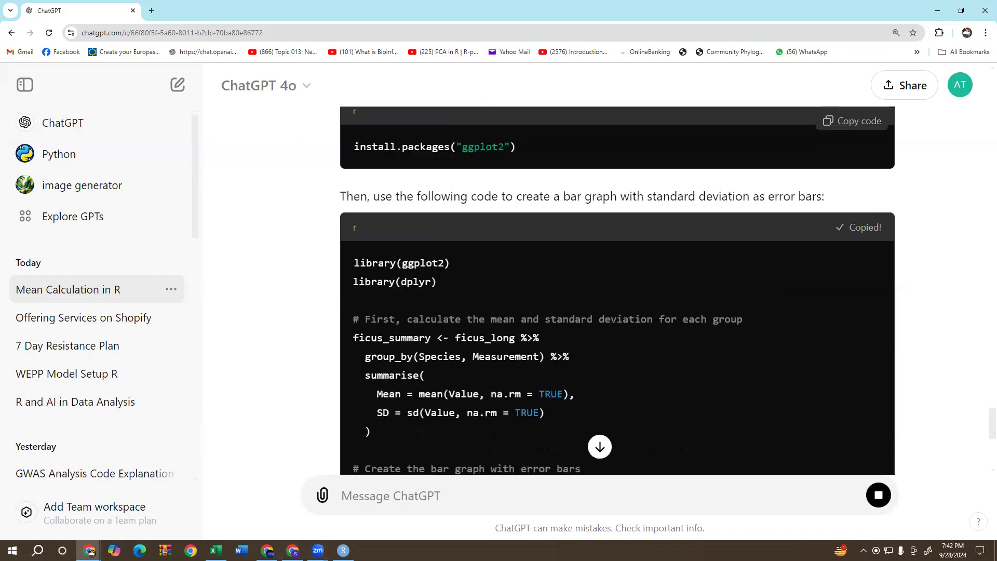
pyautogui.click(343, 549)
pyautogui.click(56, 217)
pyautogui.rightClick(56, 217)
pyautogui.click(78, 256)
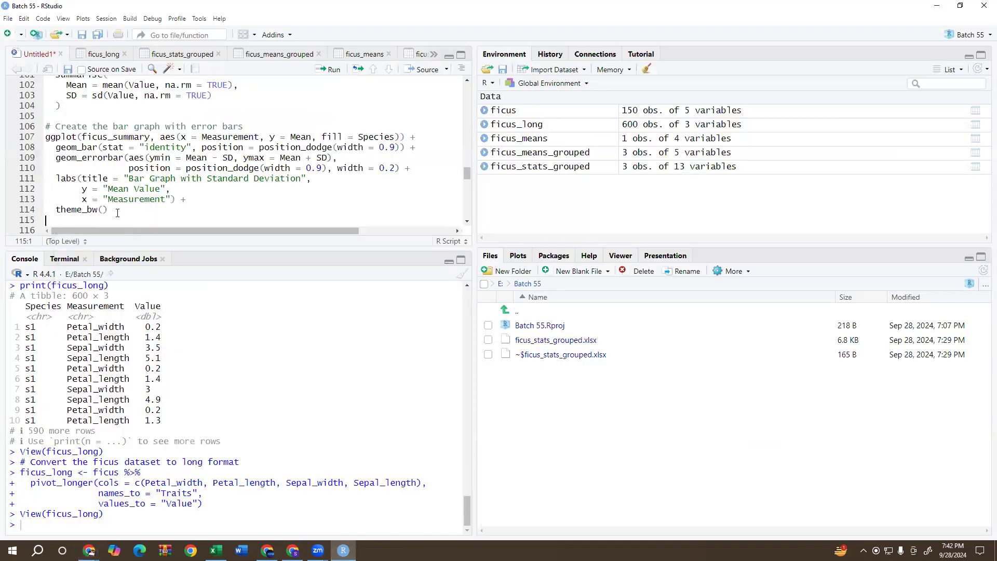
# Try to run the pasted code from library(dplyr) through the ficus_summary calculation and the ggplot bar graph with error bars.
pyautogui.scroll(2, 165, 165)
pyautogui.scroll(2, 107, 130)
pyautogui.click(114, 118)
pyautogui.click(333, 70)
pyautogui.click(333, 70)
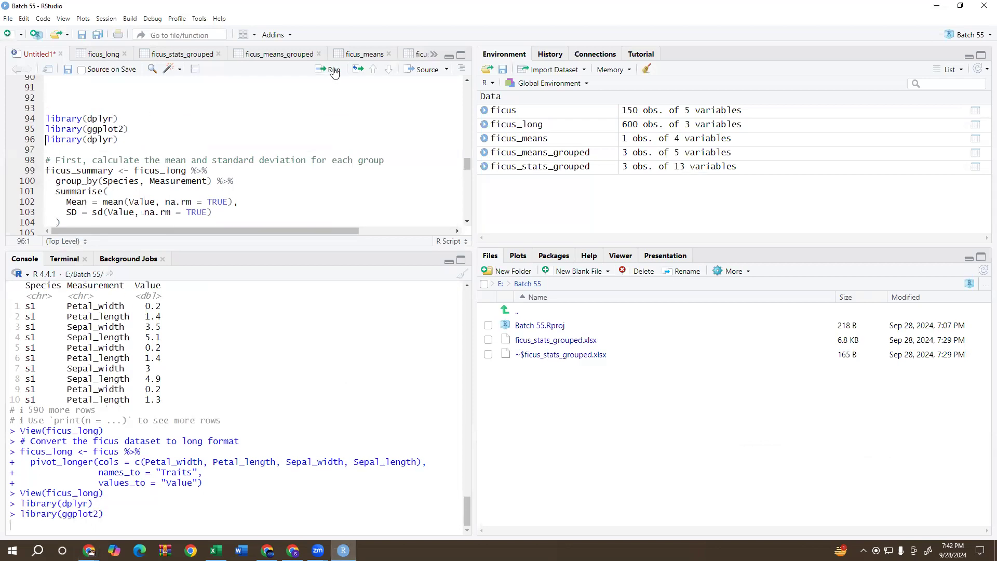
pyautogui.click(333, 69)
pyautogui.click(332, 69)
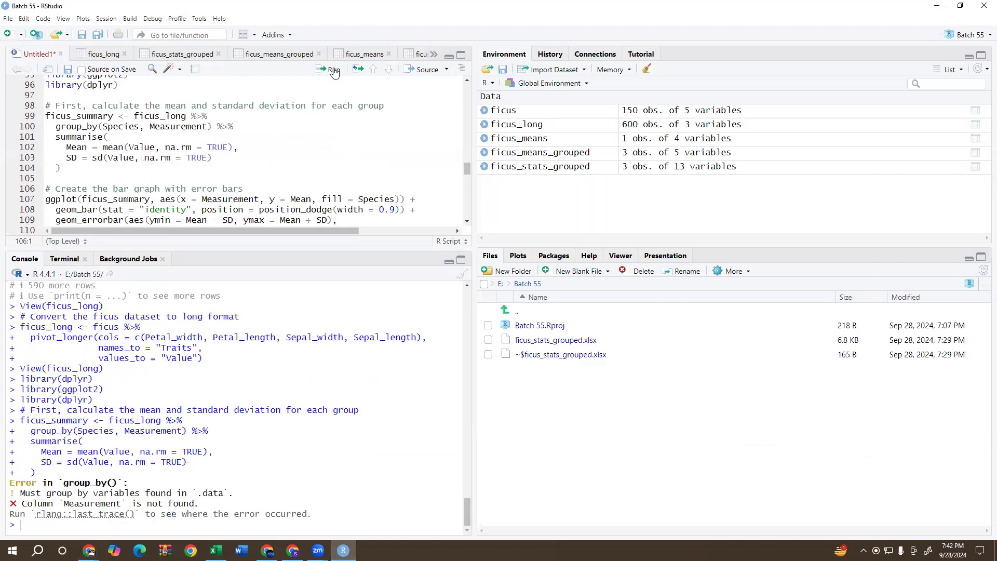
pyautogui.click(332, 69)
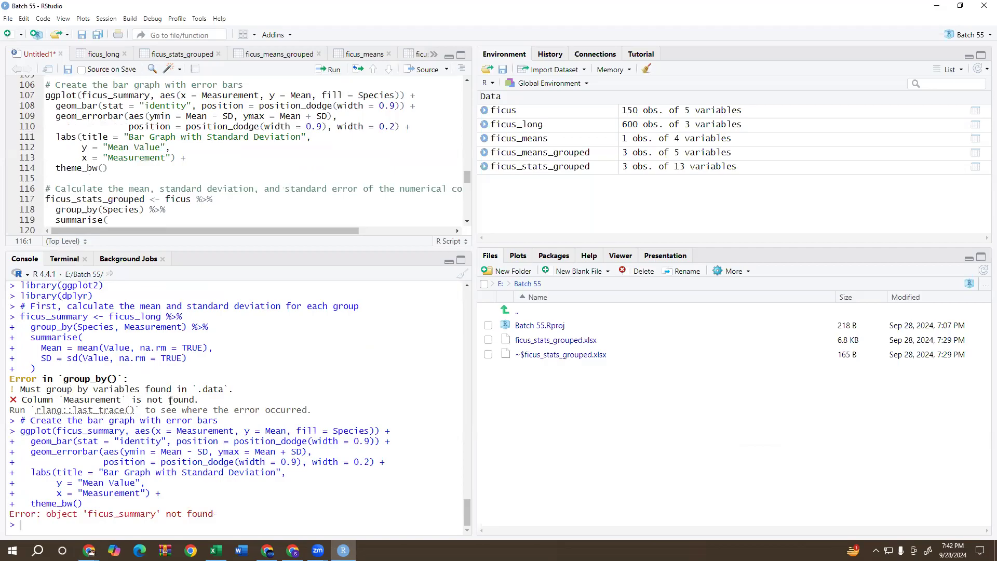
# Examine the missing Measurement column error, the ficus_summary code and the names_to argument in the pivot_longer code that builds ficus_long.
pyautogui.moveTo(75, 416)
pyautogui.moveTo(59, 400); pyautogui.dragTo(123, 398)
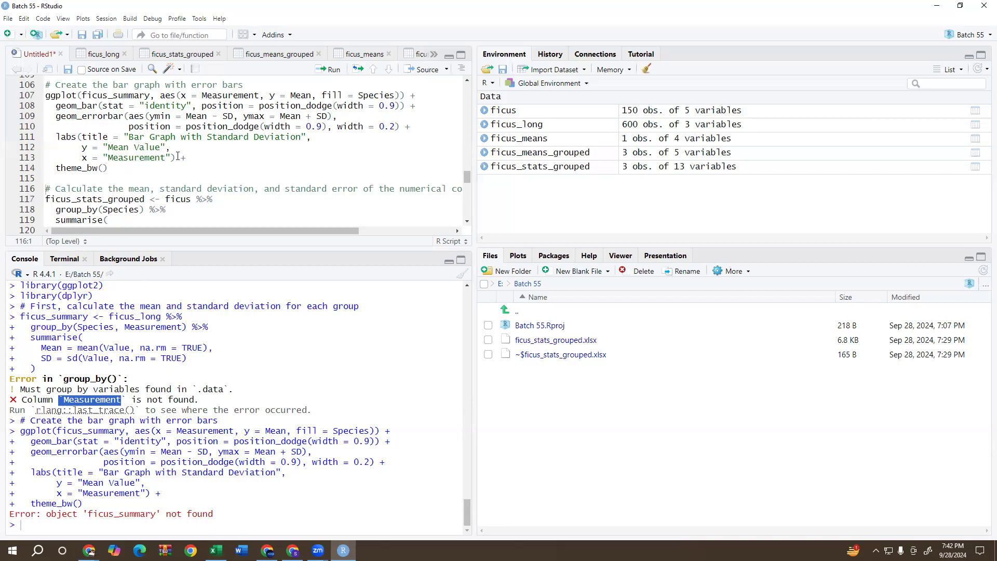
pyautogui.scroll(5, 177, 156)
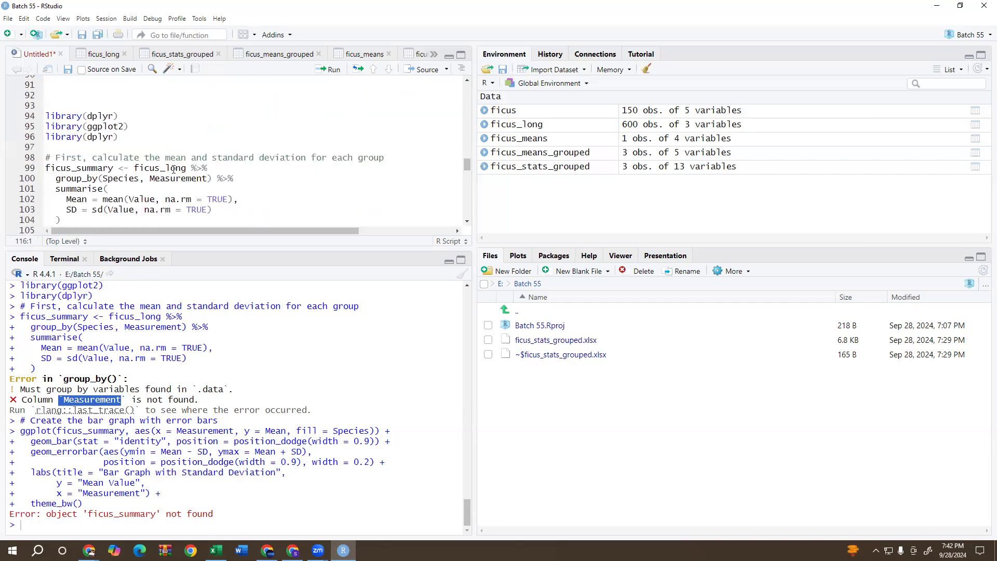
pyautogui.scroll(5, 174, 171)
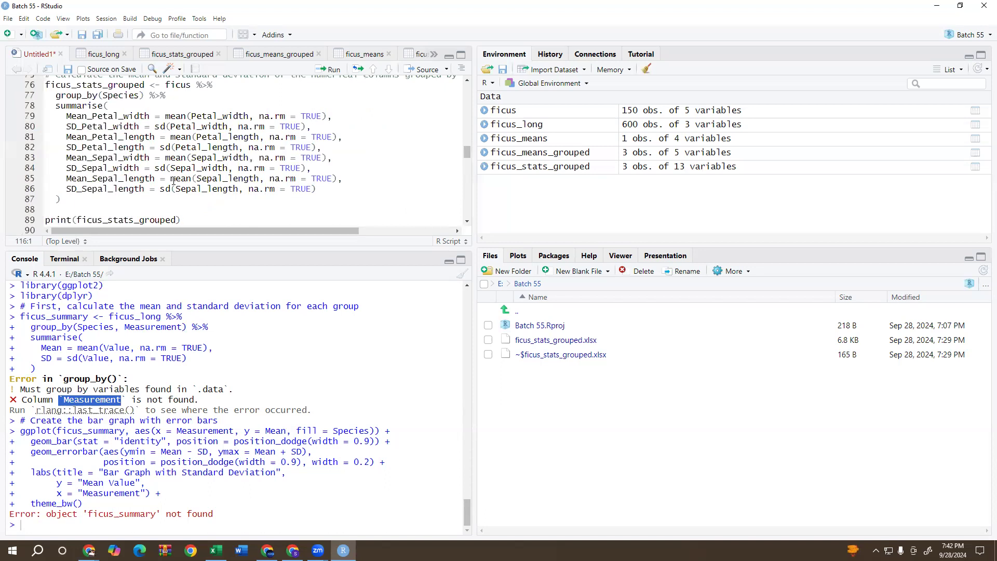
pyautogui.scroll(-6, 173, 180)
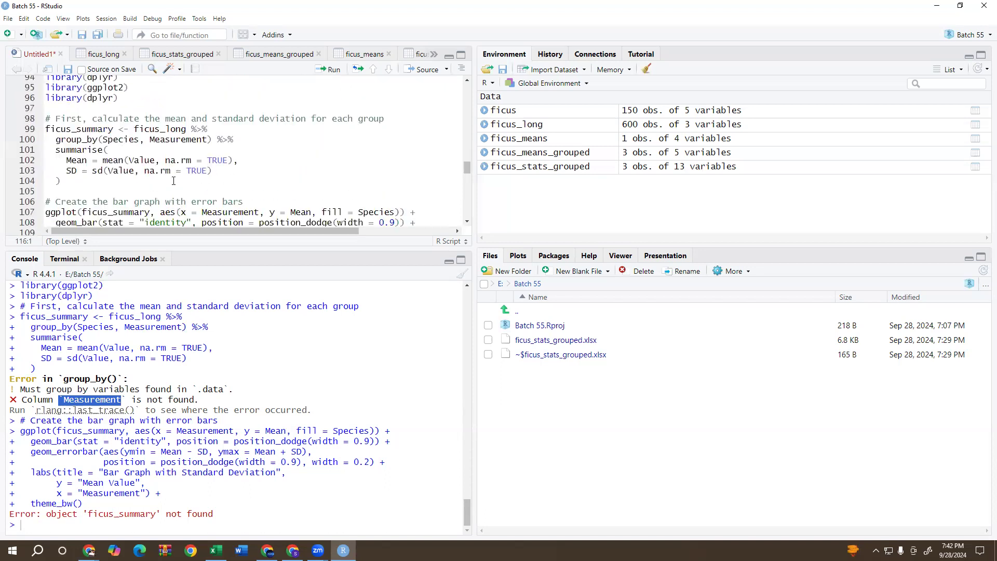
pyautogui.click(181, 151)
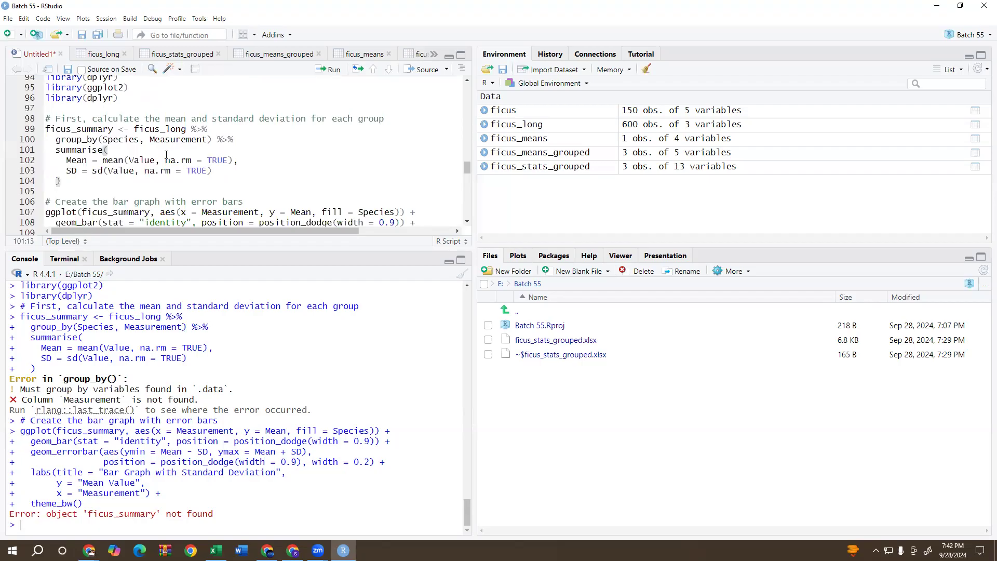
pyautogui.click(115, 129)
pyautogui.scroll(5, 139, 153)
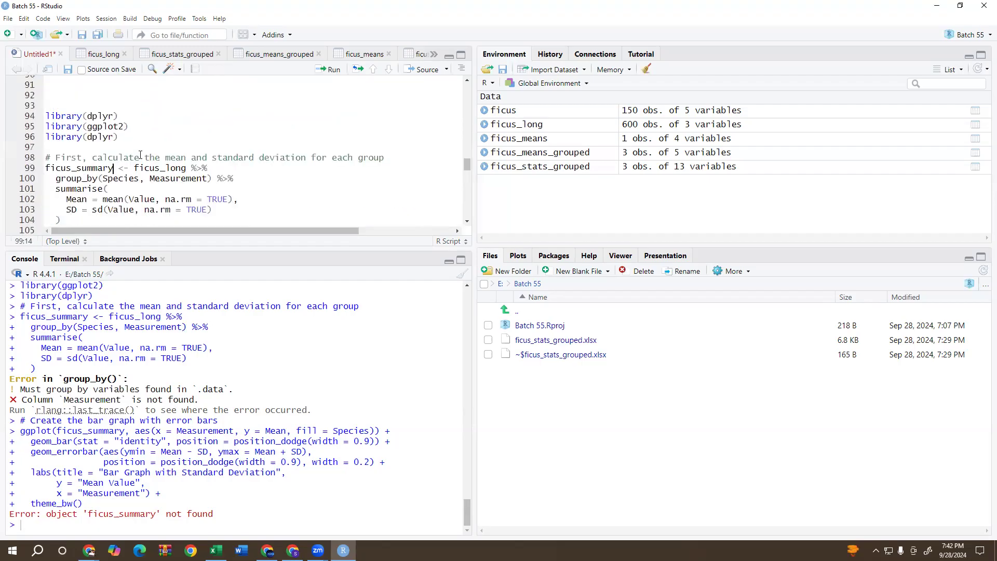
pyautogui.scroll(5, 140, 154)
pyautogui.scroll(-15, 140, 155)
pyautogui.scroll(-11, 140, 156)
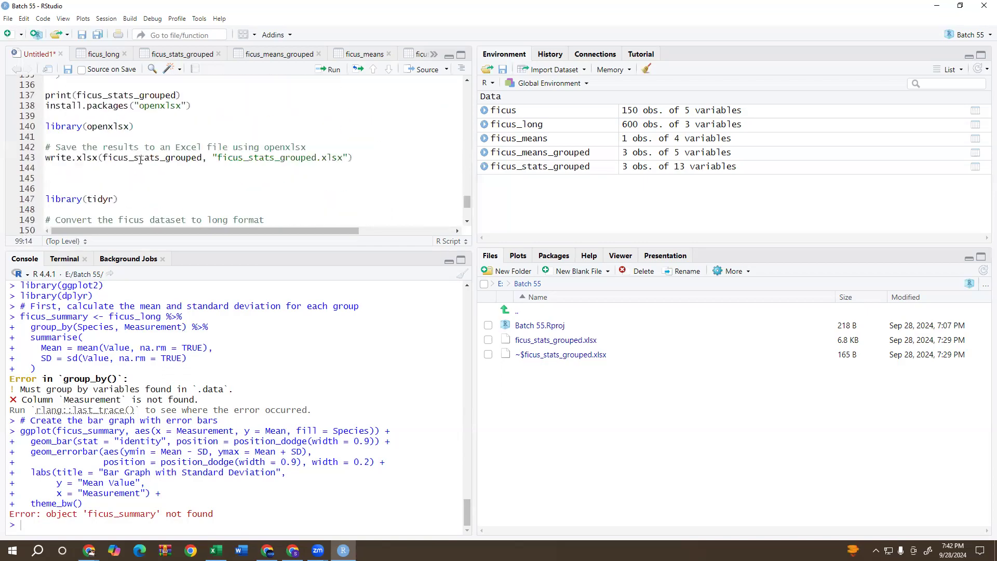
pyautogui.scroll(-1, 140, 160)
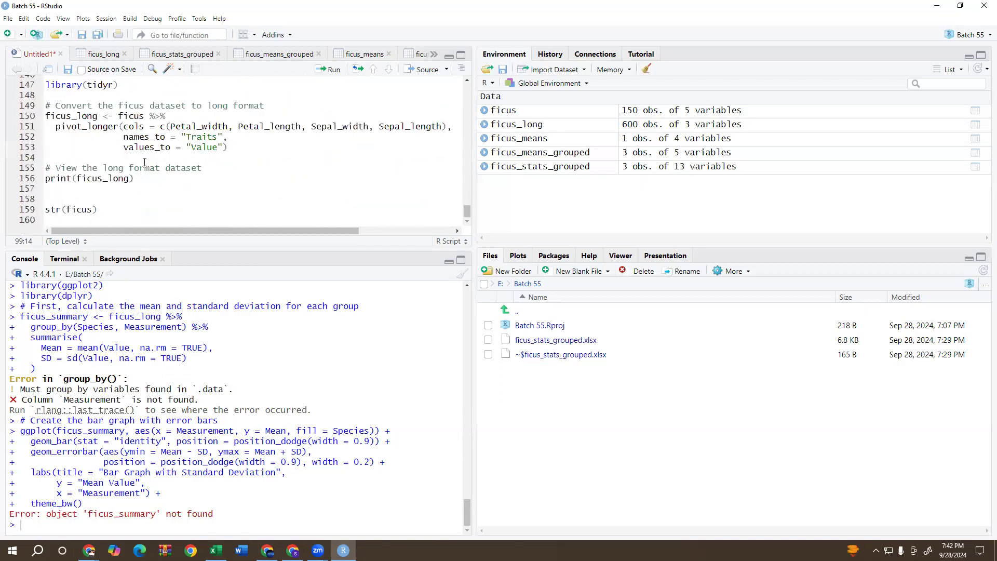
pyautogui.click(214, 138)
pyautogui.scroll(3, 355, 203)
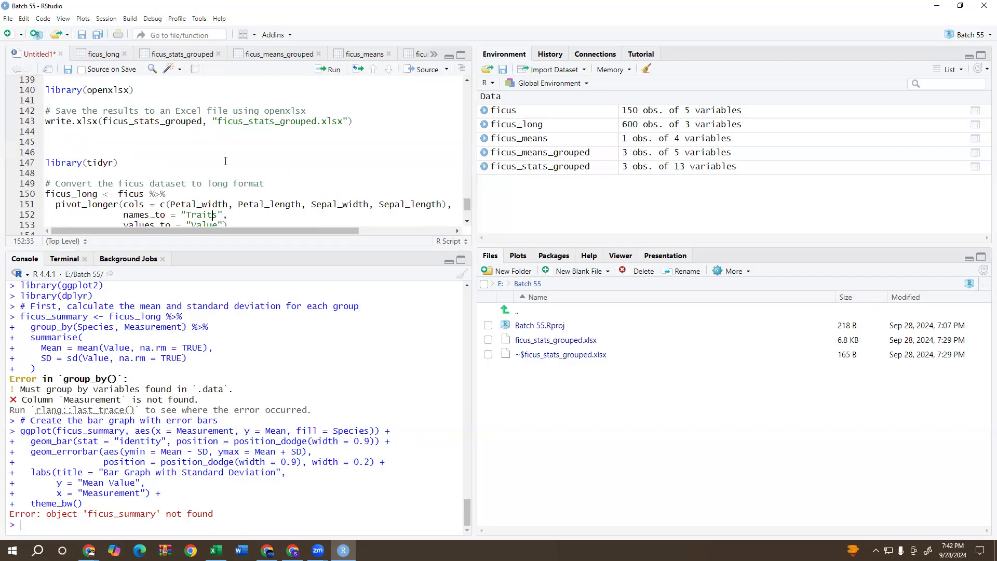
pyautogui.scroll(3, 225, 161)
pyautogui.scroll(-6, 225, 161)
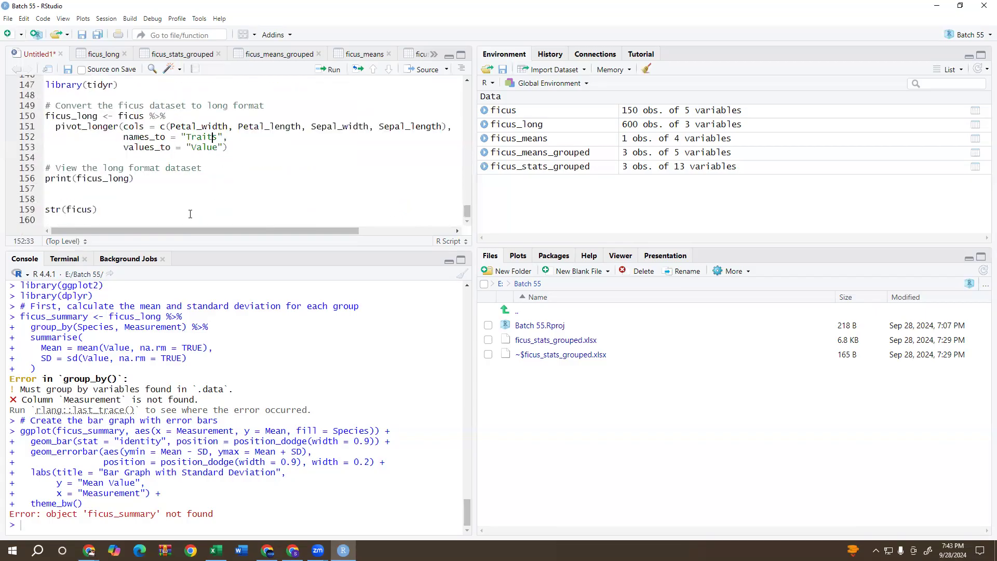
# Paste the ggplot2 bar graph code at the end of the script, a few lines below str(ficus).
pyautogui.moveTo(161, 212); pyautogui.dragTo(162, 220)
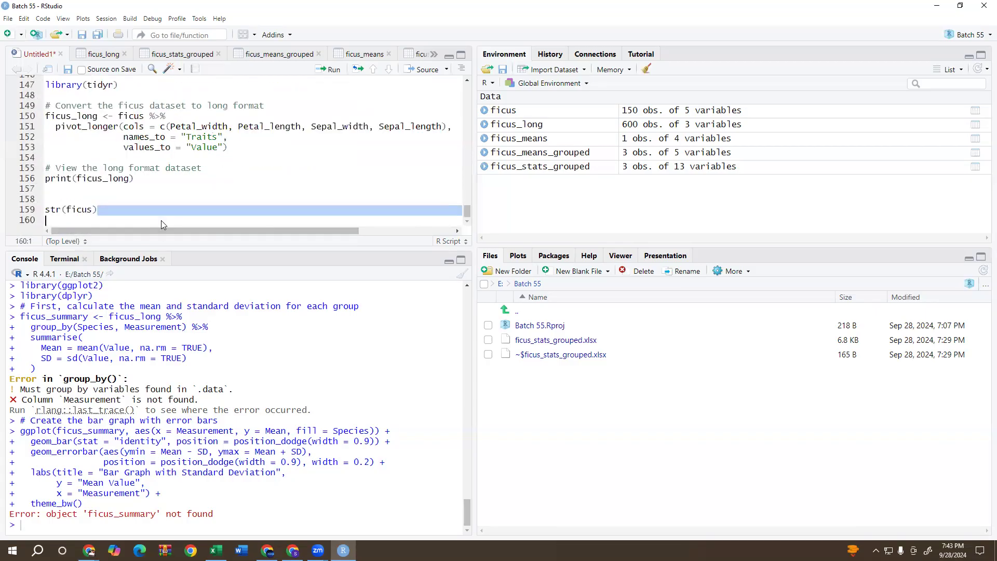
pyautogui.press('Return')
pyautogui.press('Return')
pyautogui.press('Return')
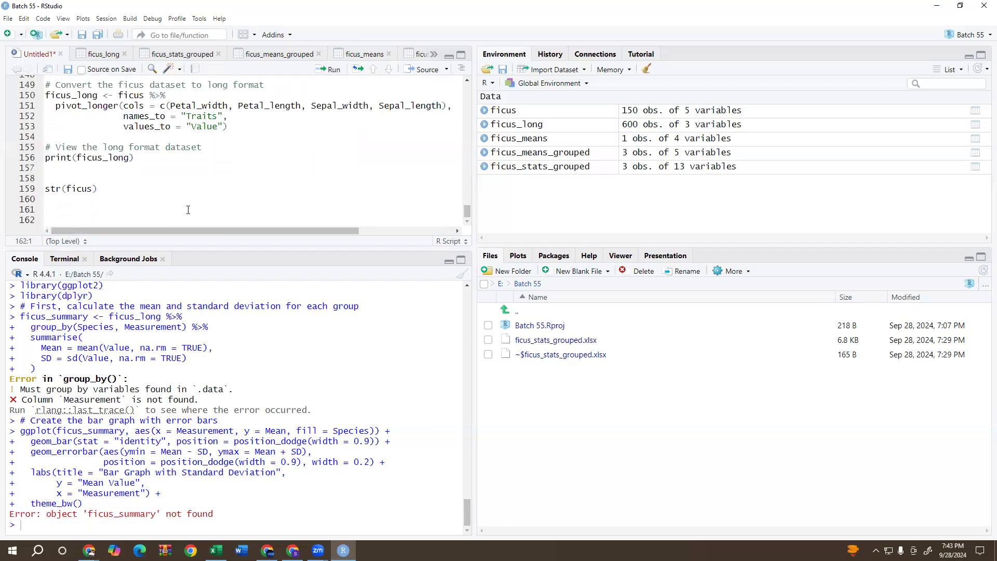
pyautogui.hotkey('ctrl', 'v')
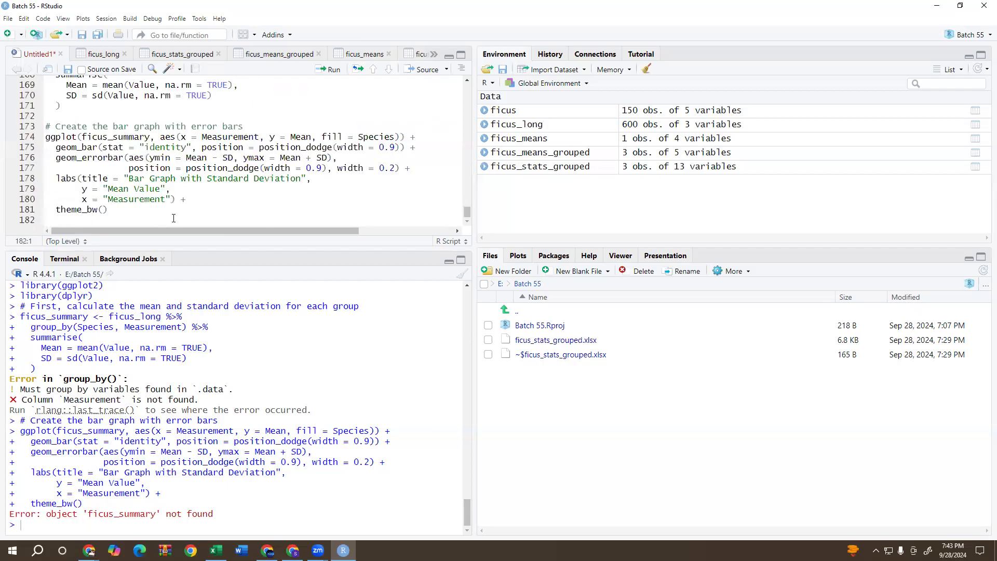
# Copy the word Measurement from the x-axis label and use it to replace "Traits" as the names_to value in the pivot_longer code.
pyautogui.moveTo(166, 200); pyautogui.dragTo(109, 210)
pyautogui.click(109, 199)
pyautogui.moveTo(119, 200); pyautogui.dragTo(167, 199)
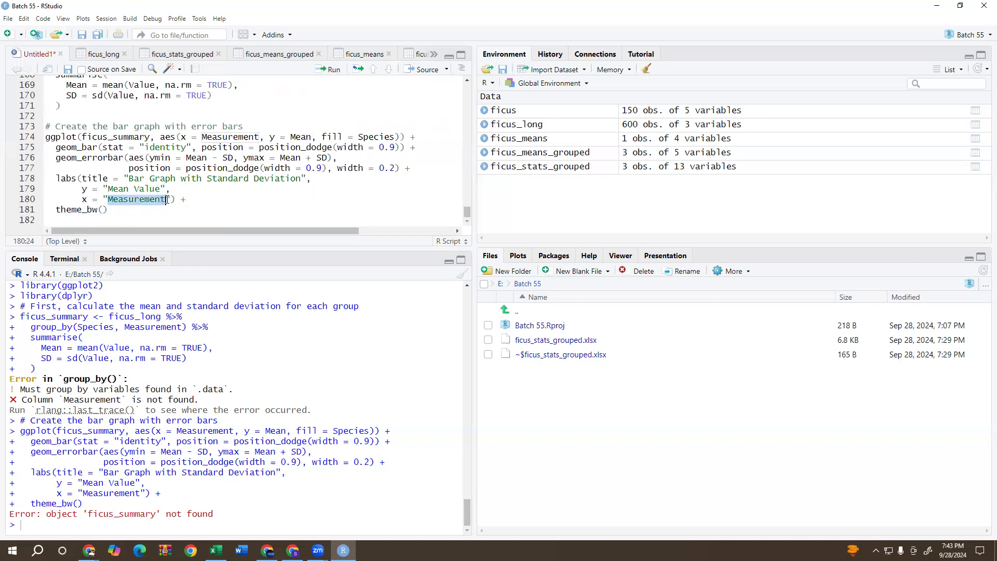
pyautogui.rightClick(155, 206)
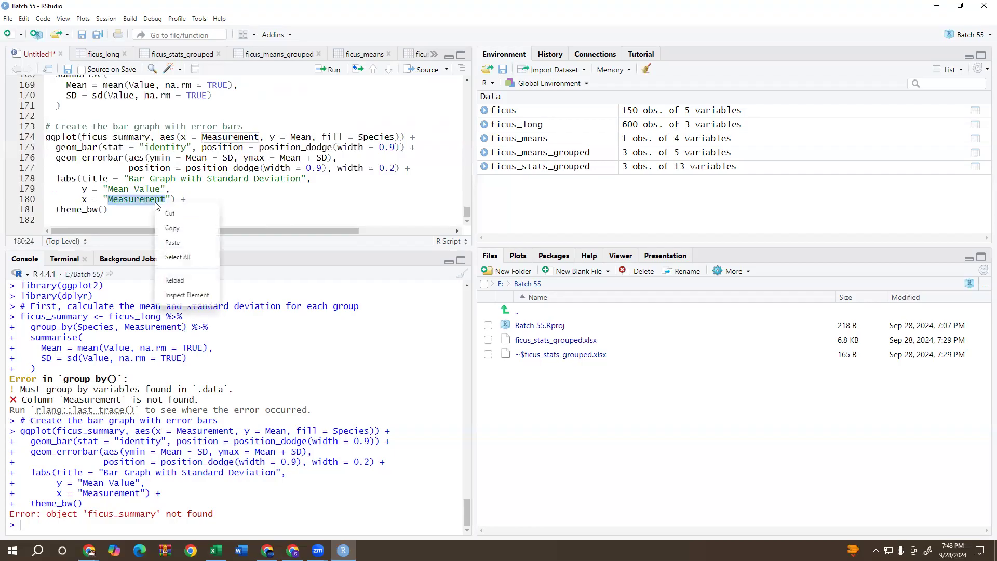
pyautogui.click(177, 234)
pyautogui.click(188, 148)
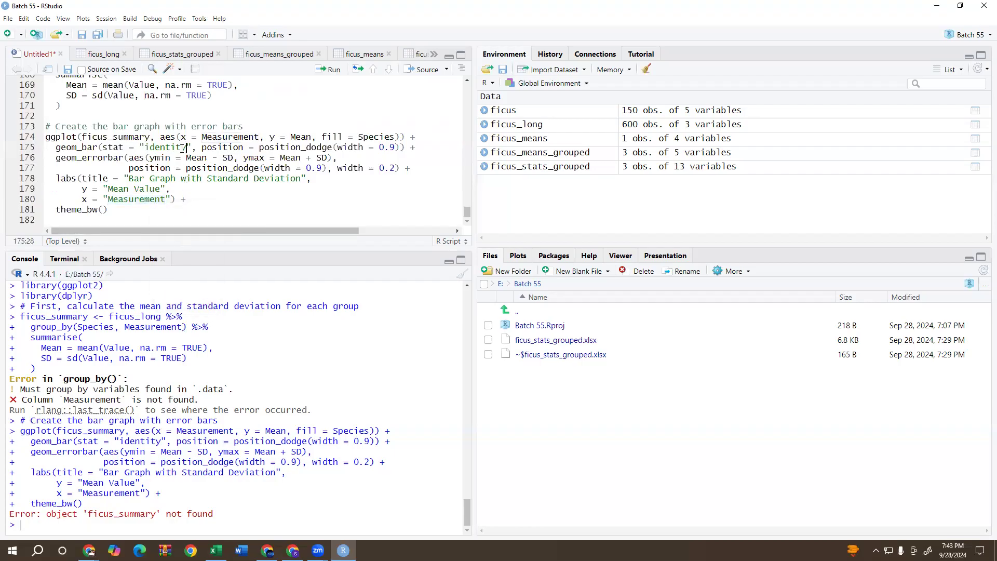
pyautogui.scroll(1, 182, 177)
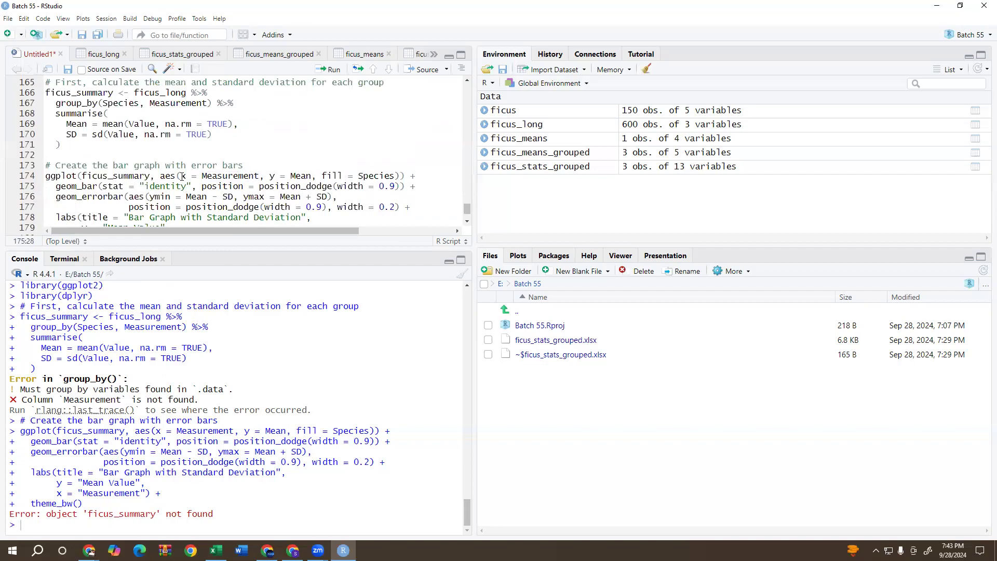
pyautogui.scroll(6, 182, 176)
pyautogui.scroll(-1, 182, 176)
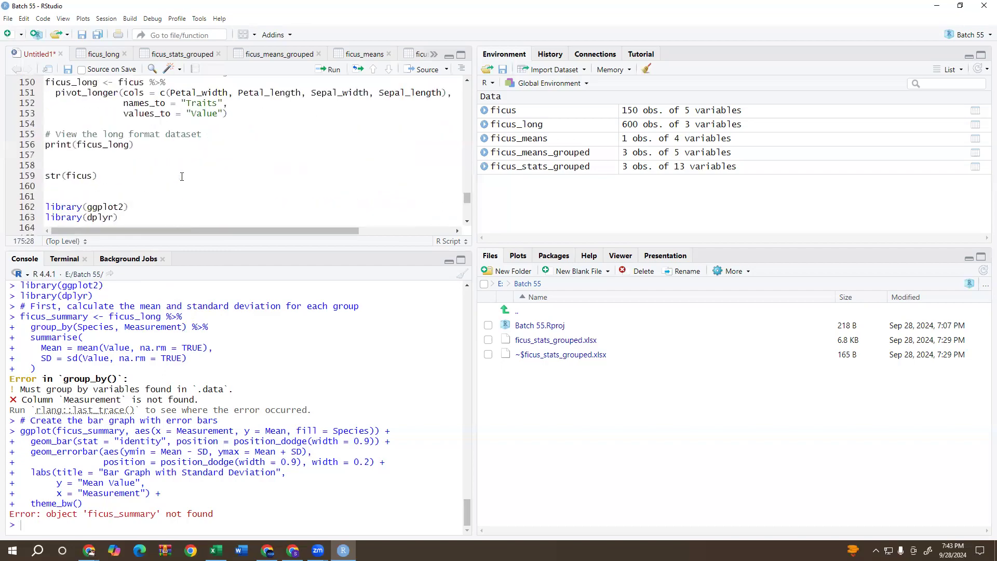
pyautogui.click(217, 103)
pyautogui.press('BackSpace')
pyautogui.press('BackSpace')
pyautogui.press('BackSpace')
pyautogui.press('BackSpace')
pyautogui.press('BackSpace')
pyautogui.press('BackSpace')
pyautogui.hotkey('ctrl', 'v')
# Rerun the pivot_longer conversion to rebuild ficus_long, then run print(ficus_long) and str(ficus).
pyautogui.click(170, 93)
pyautogui.click(331, 70)
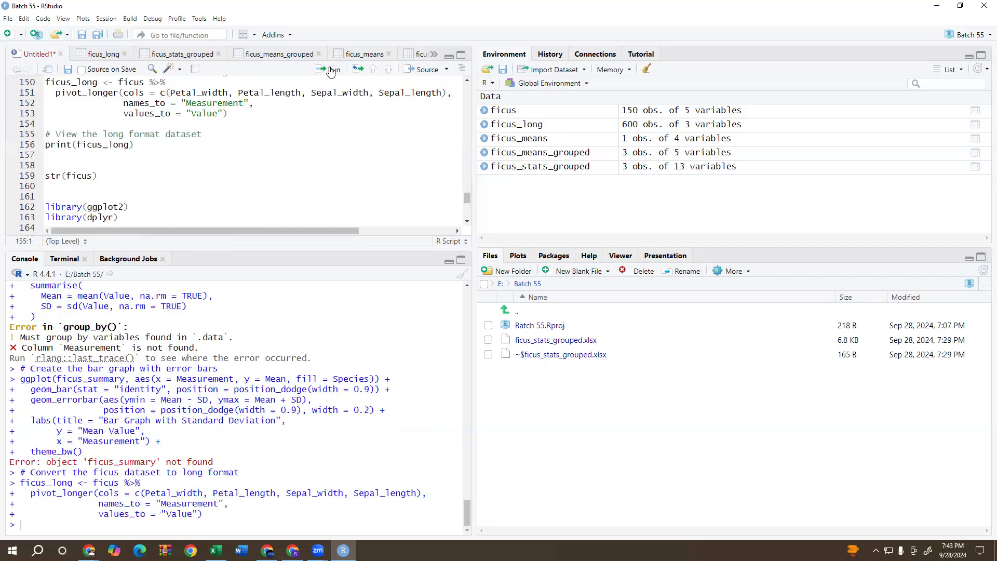
pyautogui.click(330, 69)
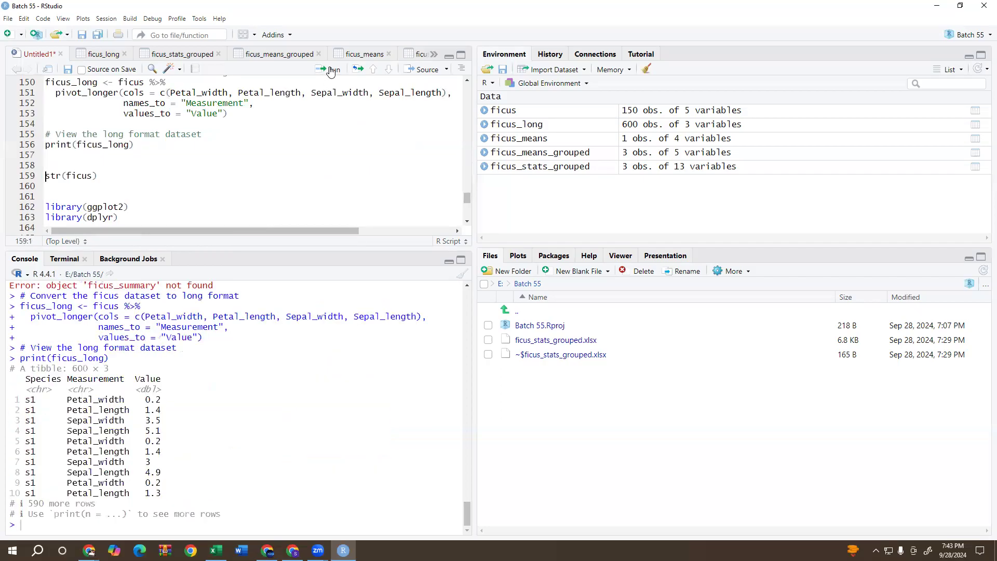
pyautogui.click(330, 70)
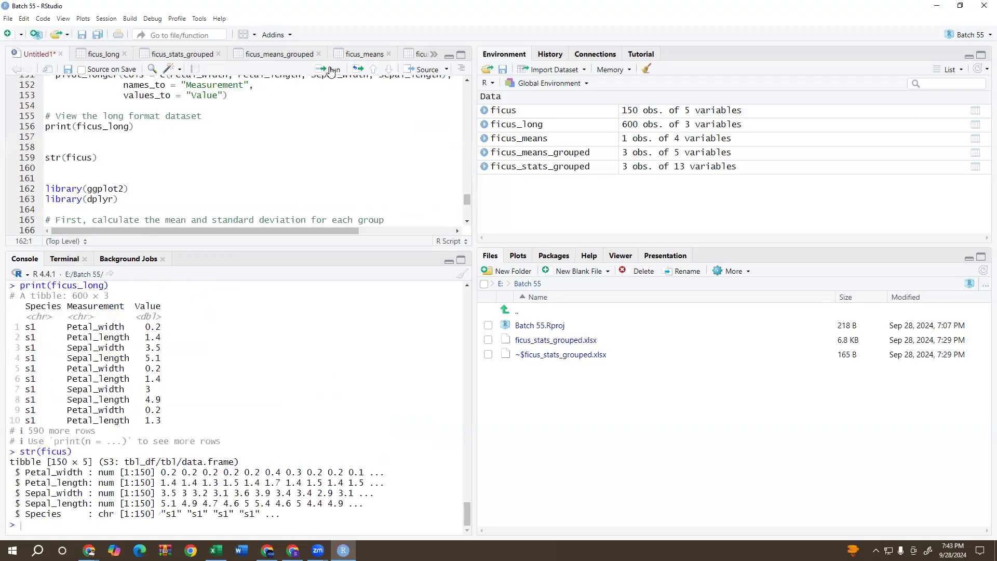
# Load ggplot2 and dplyr, calculate ficus_summary and plot the bar graph with standard deviation error bars.
pyautogui.click(330, 70)
pyautogui.click(330, 69)
pyautogui.click(330, 69)
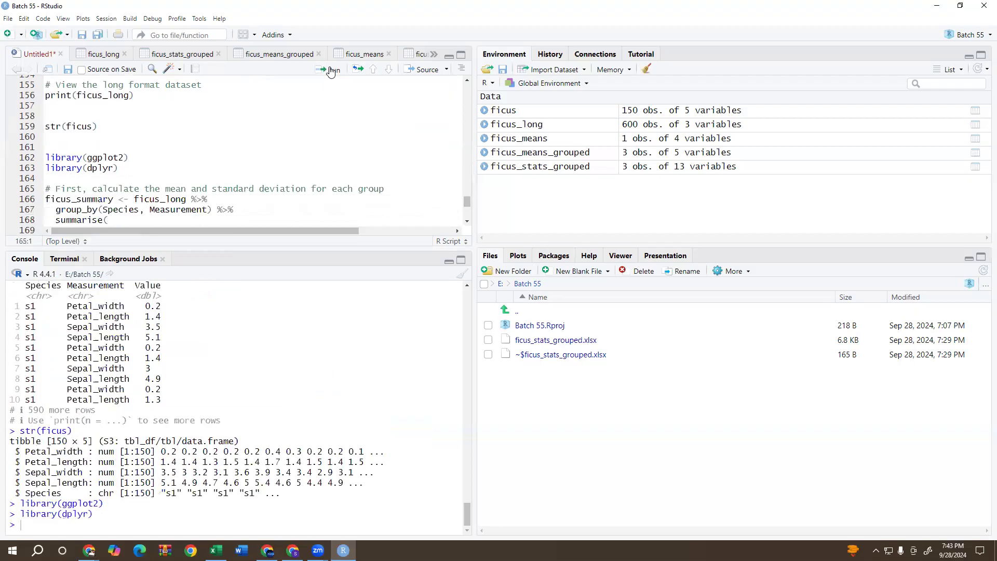
pyautogui.click(330, 70)
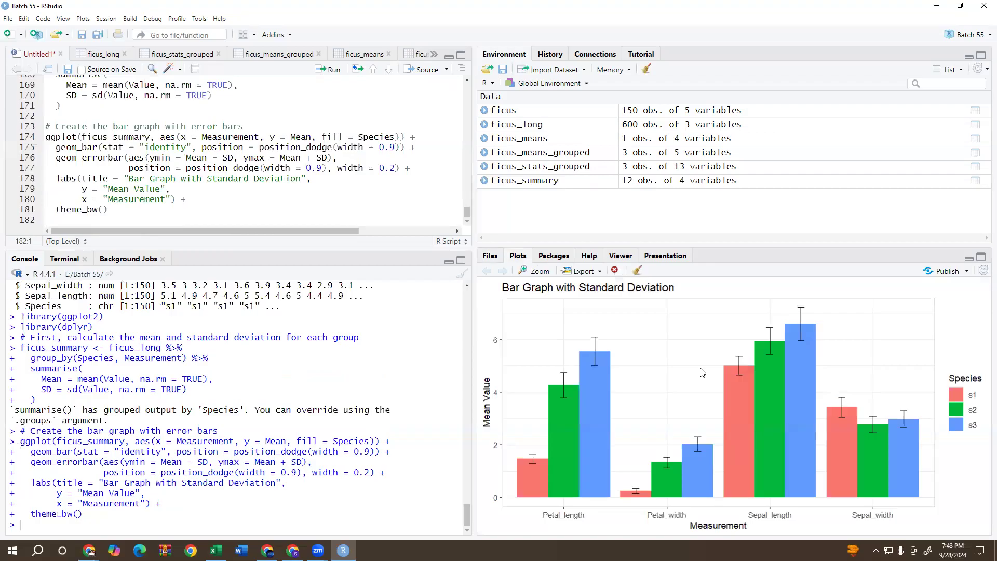
# Copy the bar graph image, switch to WhatsApp and send it to the Batch 52 registered participants group.
pyautogui.rightClick(682, 367)
pyautogui.click(694, 398)
pyautogui.click(89, 550)
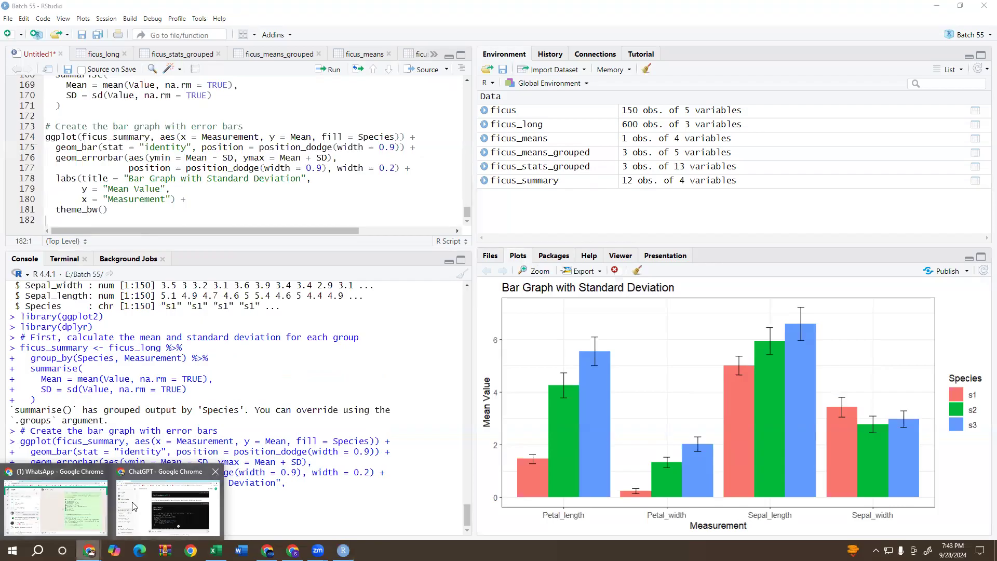
pyautogui.click(99, 498)
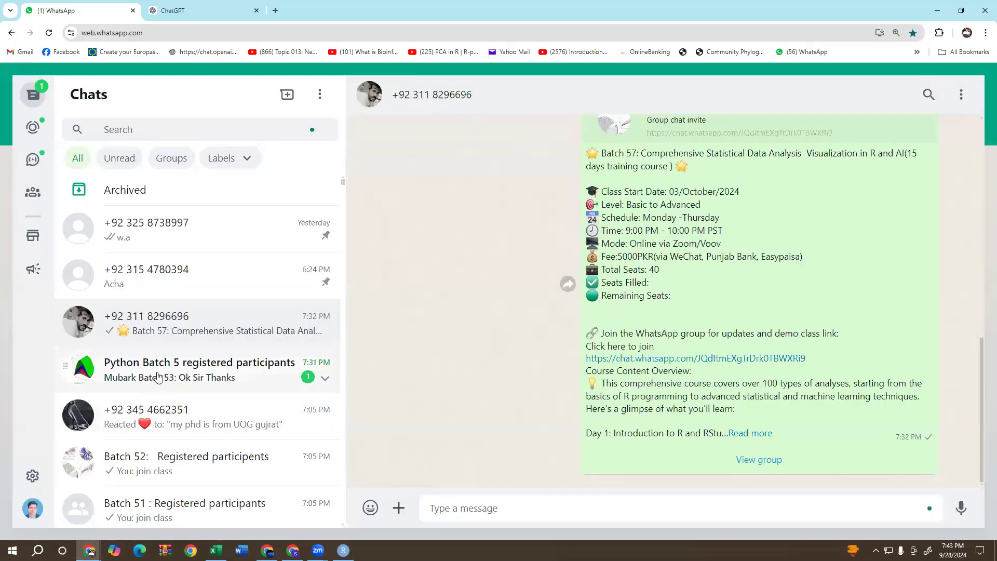
pyautogui.click(176, 465)
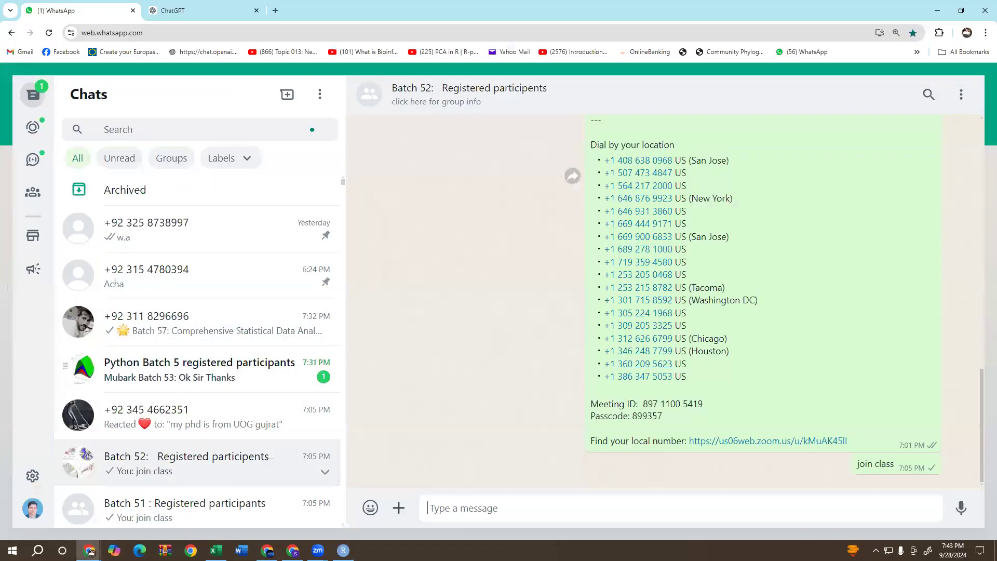
pyautogui.rightClick(507, 510)
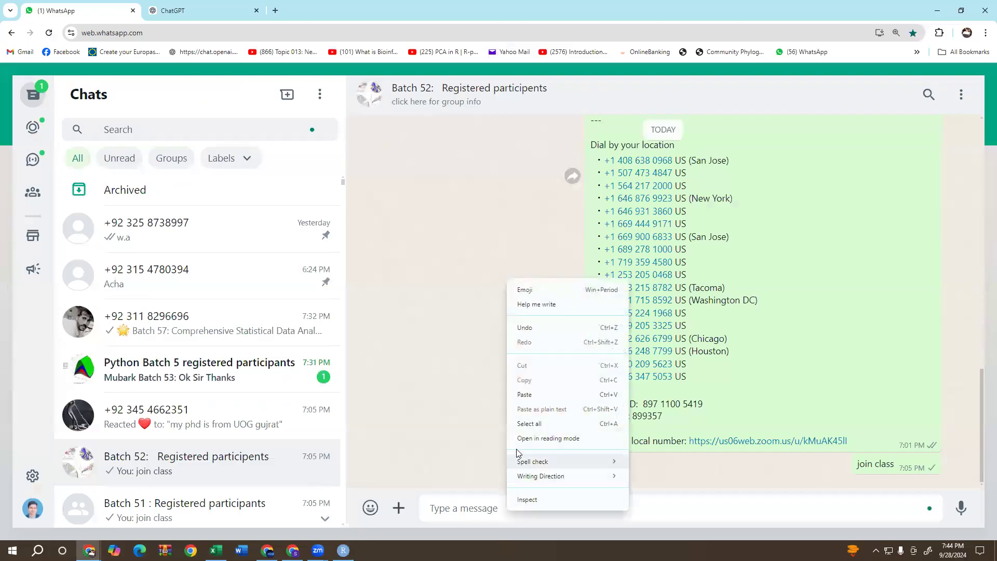
pyautogui.click(525, 394)
pyautogui.press('Escape')
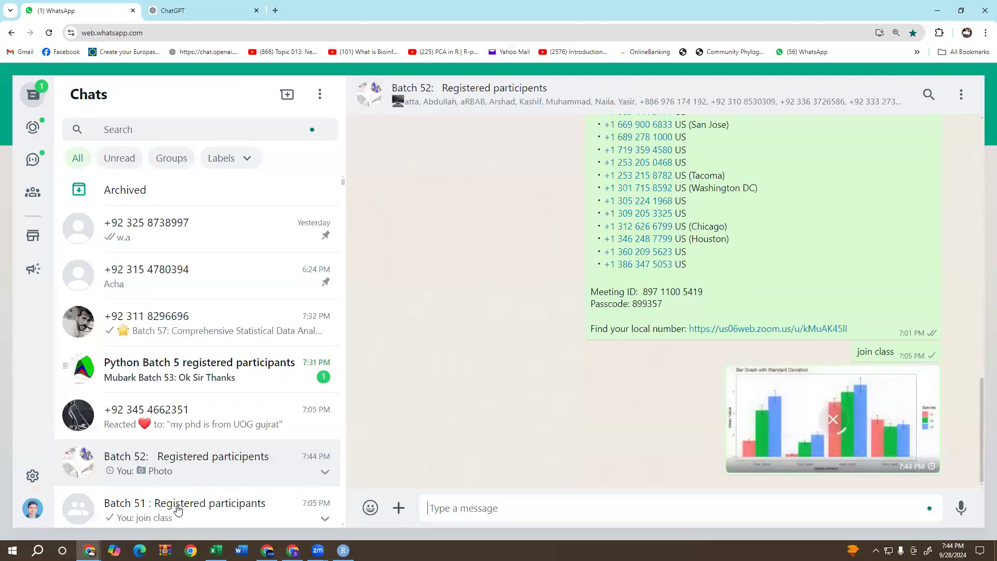
# Paste the copied bar graph image into the Batch 51 registered participants group and send it.
pyautogui.click(177, 508)
pyautogui.rightClick(525, 502)
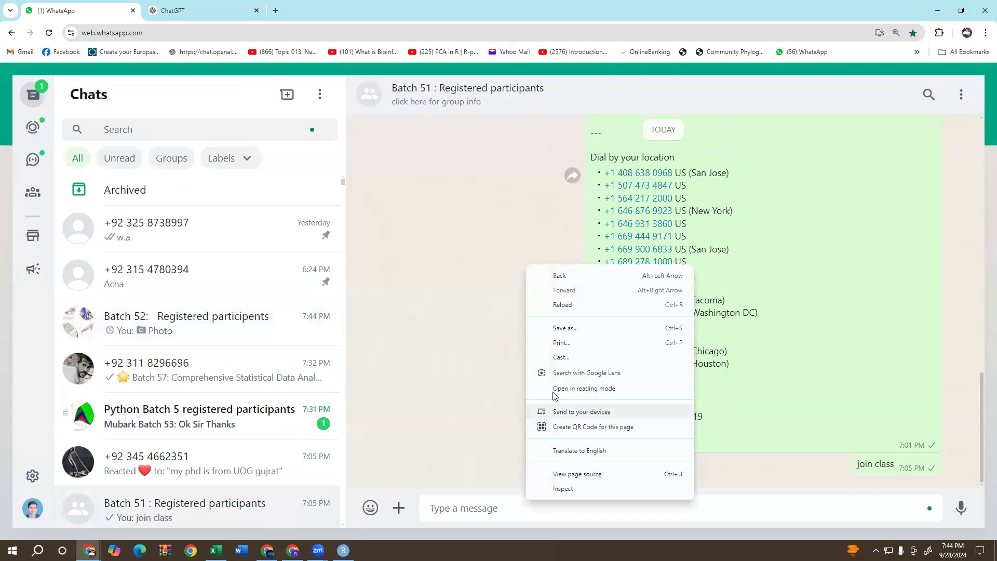
pyautogui.click(477, 509)
pyautogui.rightClick(476, 509)
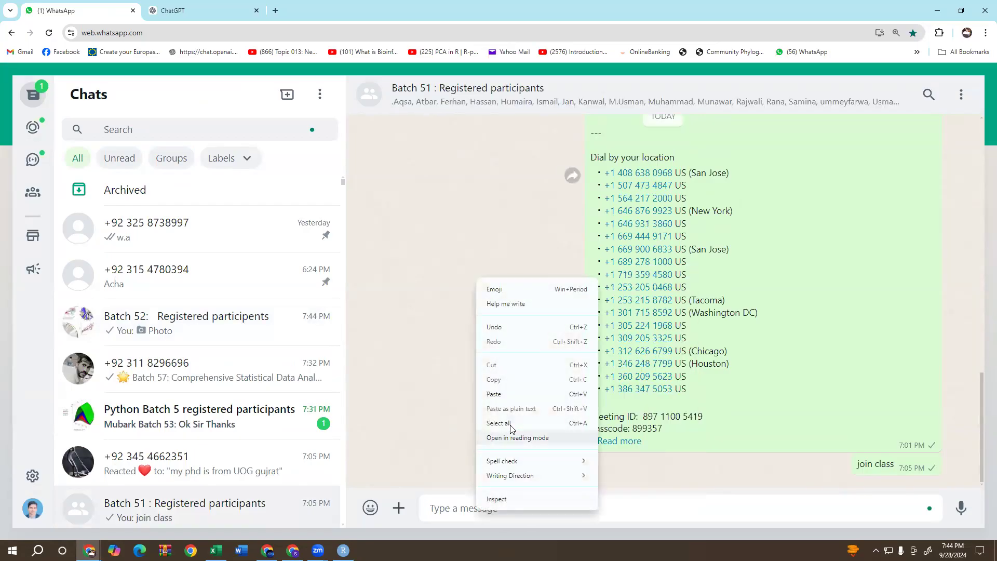
pyautogui.click(519, 393)
pyautogui.click(942, 499)
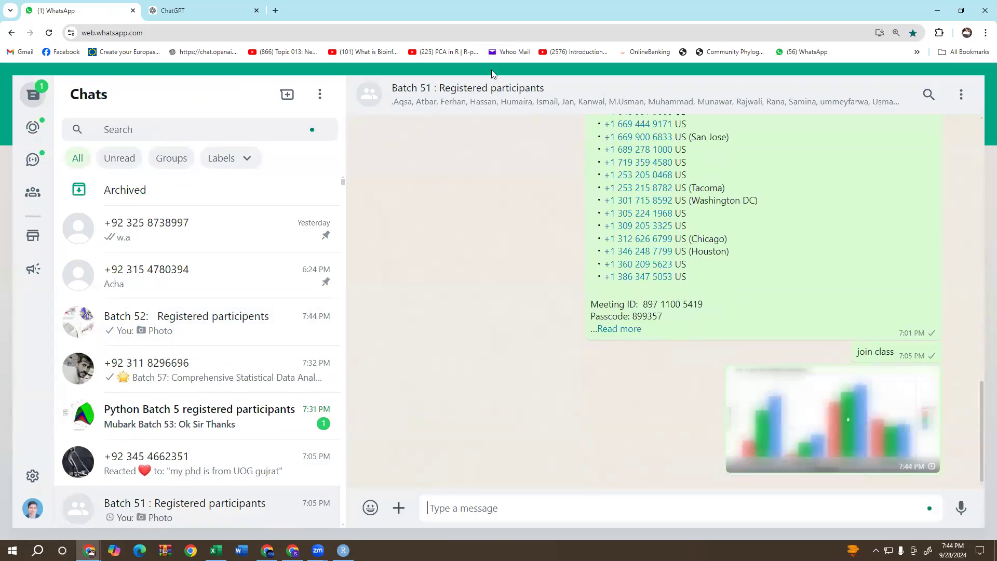
# Return to RStudio and add several blank lines at the end of the script below theme_bw().
pyautogui.click(940, 14)
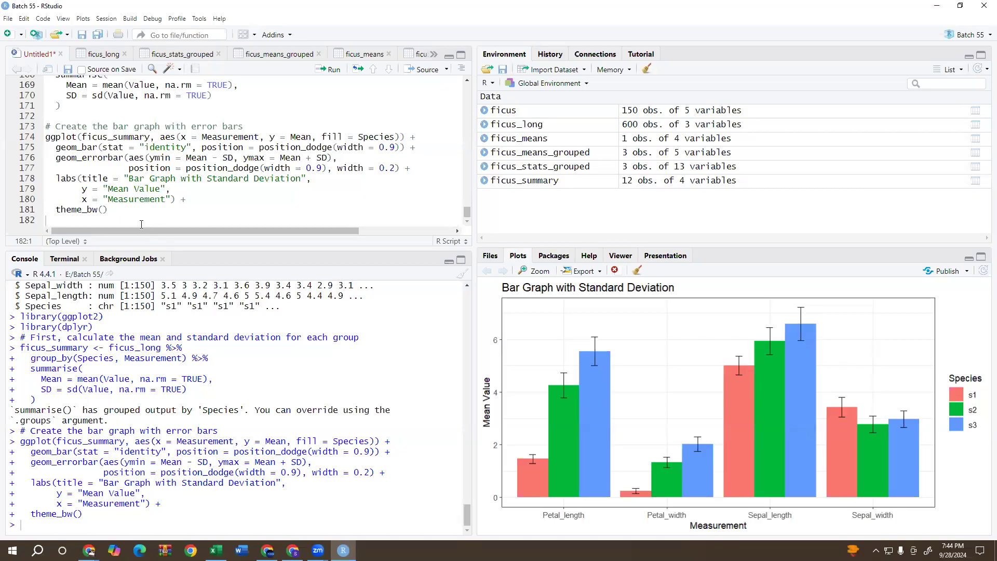
pyautogui.press('Return')
pyautogui.press('Return')
pyautogui.press('Return')
pyautogui.press('Return')
pyautogui.press('Return')
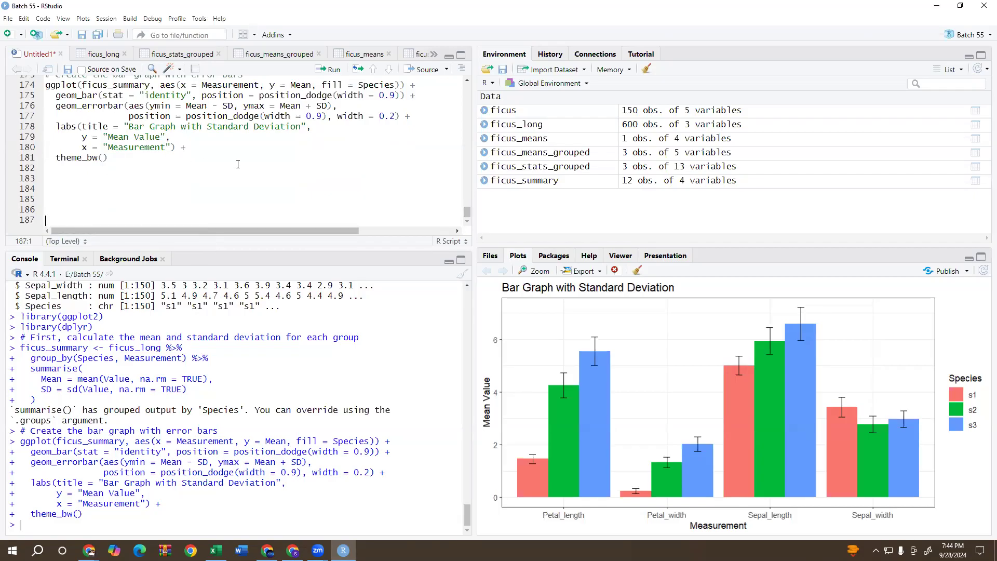
# Review the bar graph code and open the ficus_means_grouped table to examine the mean values per species.
pyautogui.scroll(2, 259, 182)
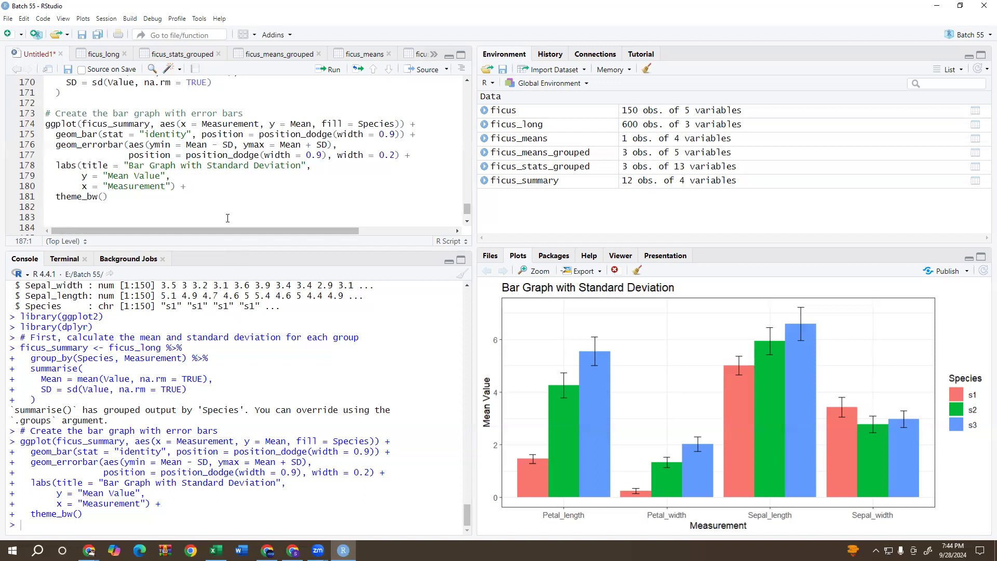
pyautogui.click(523, 153)
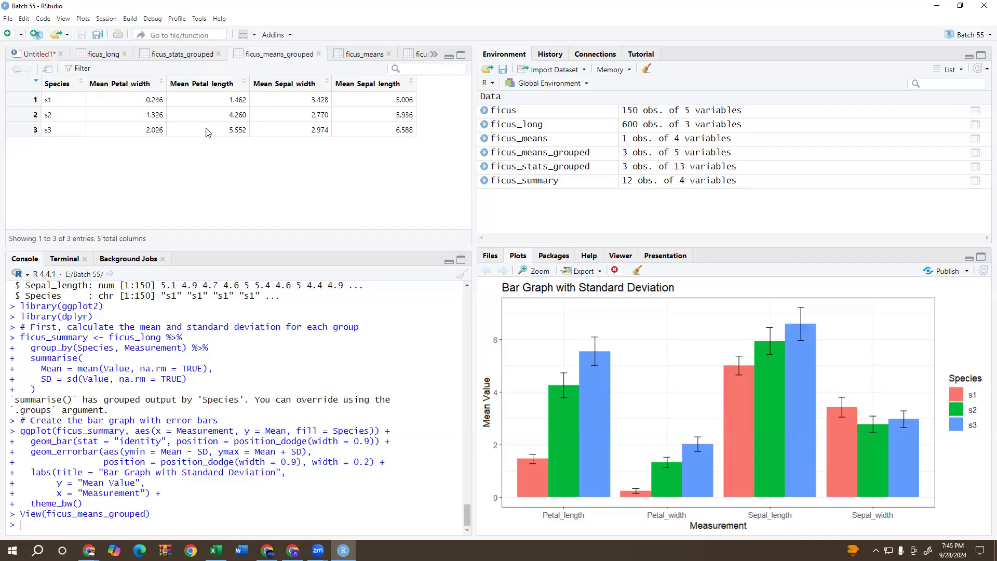
# Open the ficus_summary table and examine the mean and SD of each measurement for species s1, s2 and s3.
pyautogui.click(552, 186)
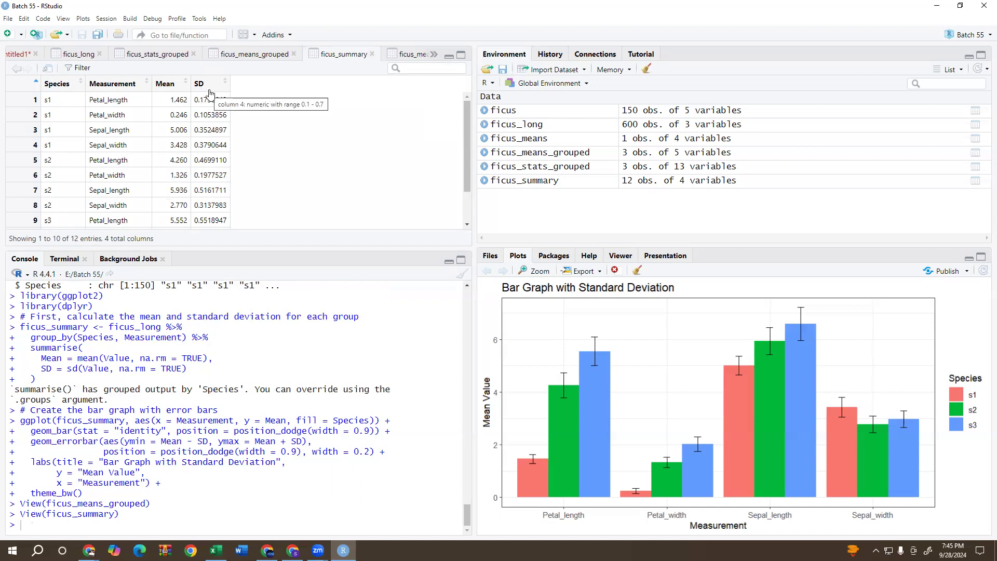
pyautogui.scroll(-2, 206, 163)
pyautogui.scroll(2, 209, 169)
pyautogui.scroll(-2, 211, 173)
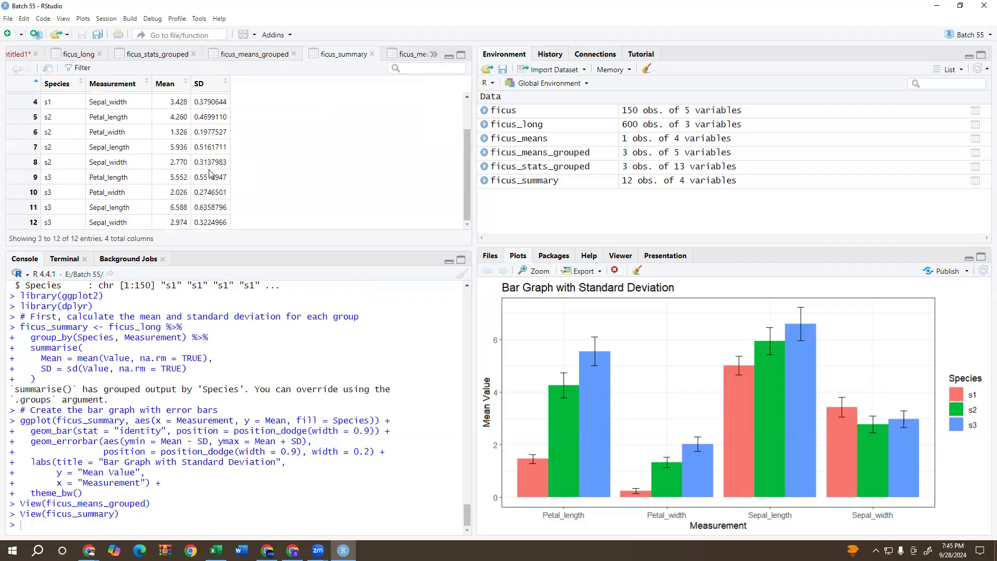
pyautogui.scroll(2, 65, 191)
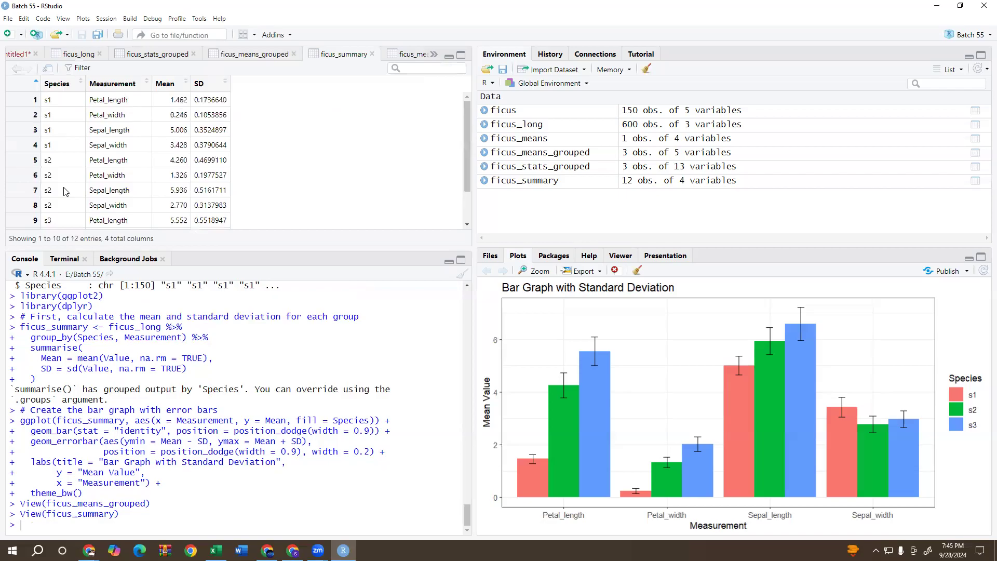
pyautogui.scroll(-2, 69, 179)
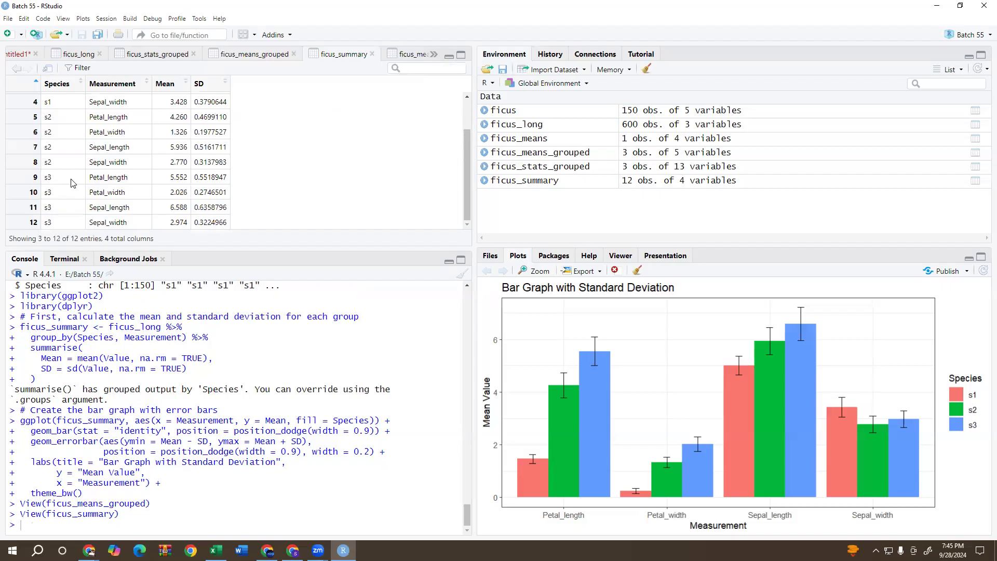
pyautogui.scroll(2, 52, 130)
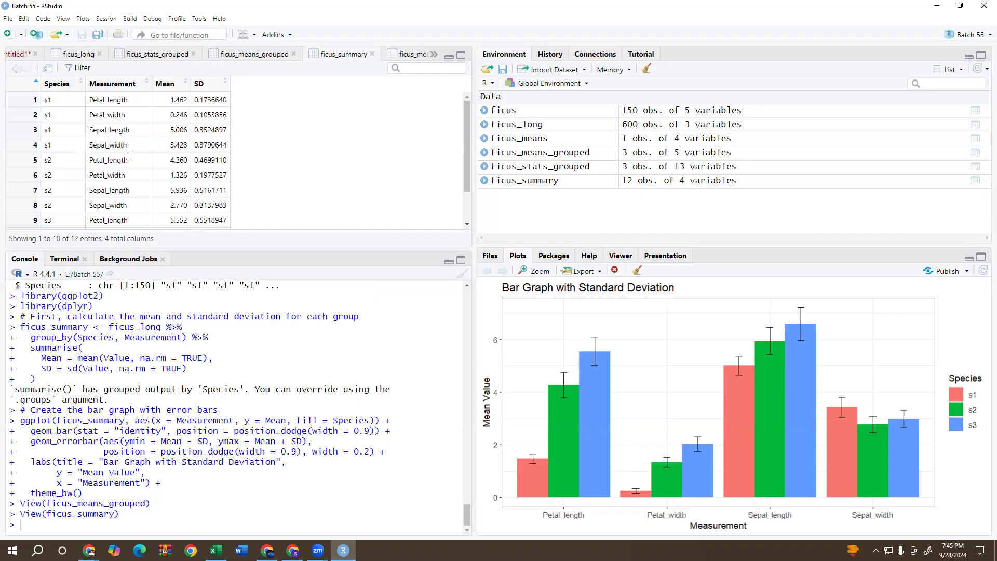
pyautogui.moveTo(70, 99); pyautogui.dragTo(232, 153)
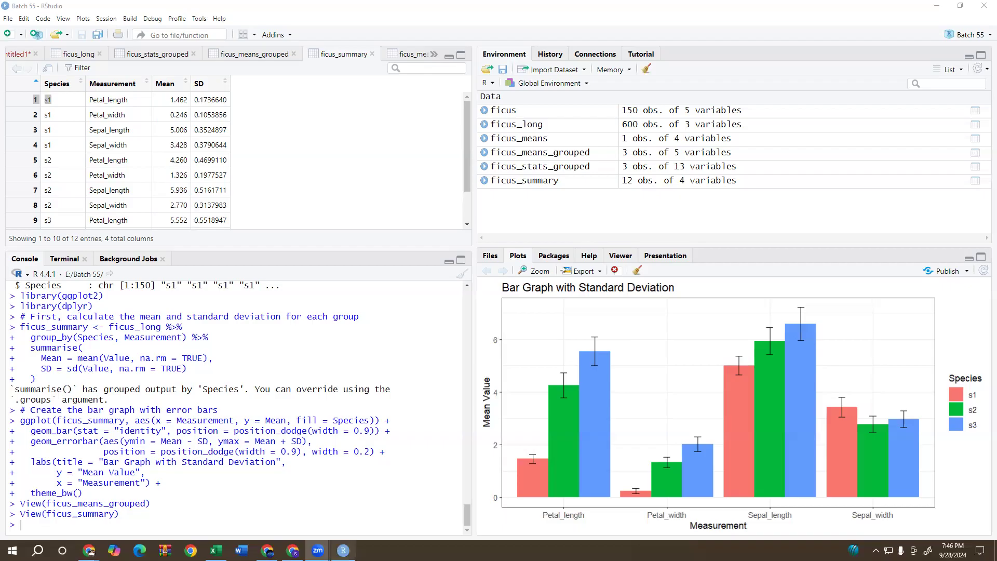
pyautogui.click(297, 152)
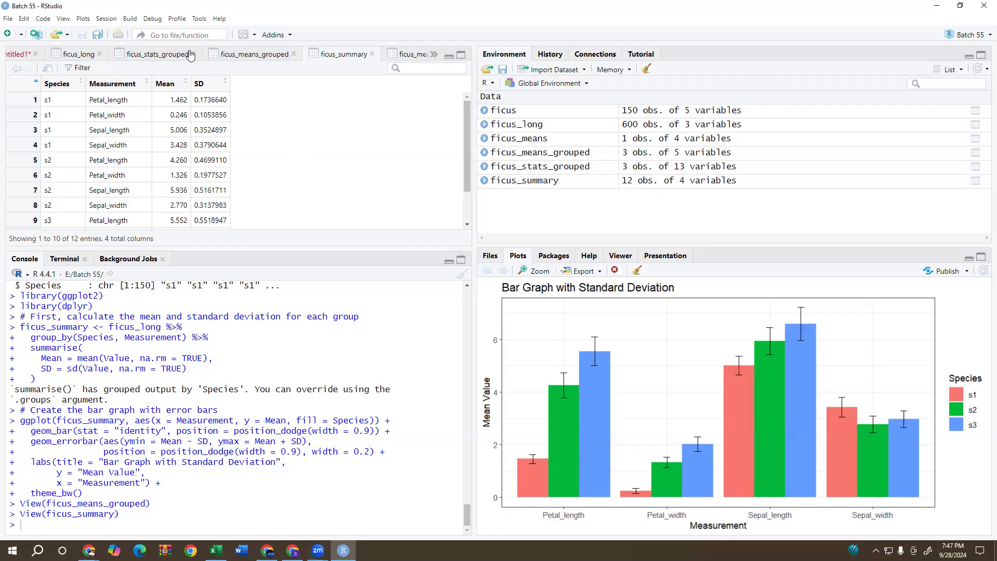
# Return to the Untitled1 script and add more blank lines below the theme_bw() line.
pyautogui.click(8, 56)
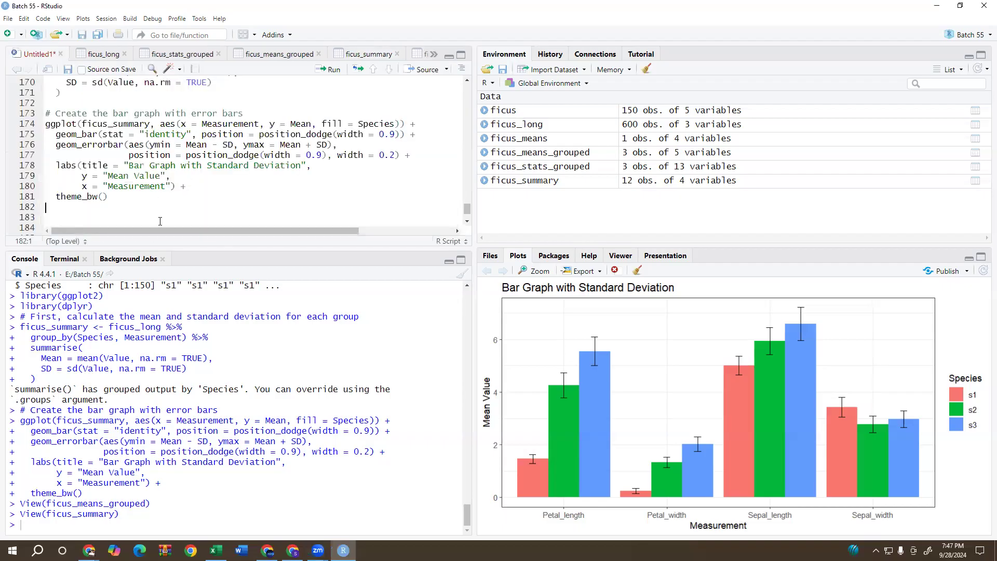
pyautogui.press('Return')
pyautogui.press('Return')
pyautogui.press('Return')
pyautogui.press('Return')
pyautogui.press('Return')
pyautogui.press('Return')
pyautogui.press('Return')
pyautogui.press('Return')
pyautogui.press('Return')
pyautogui.press('Return')
pyautogui.press('Return')
pyautogui.press('Return')
pyautogui.press('Return')
pyautogui.press('Return')
pyautogui.press('Return')
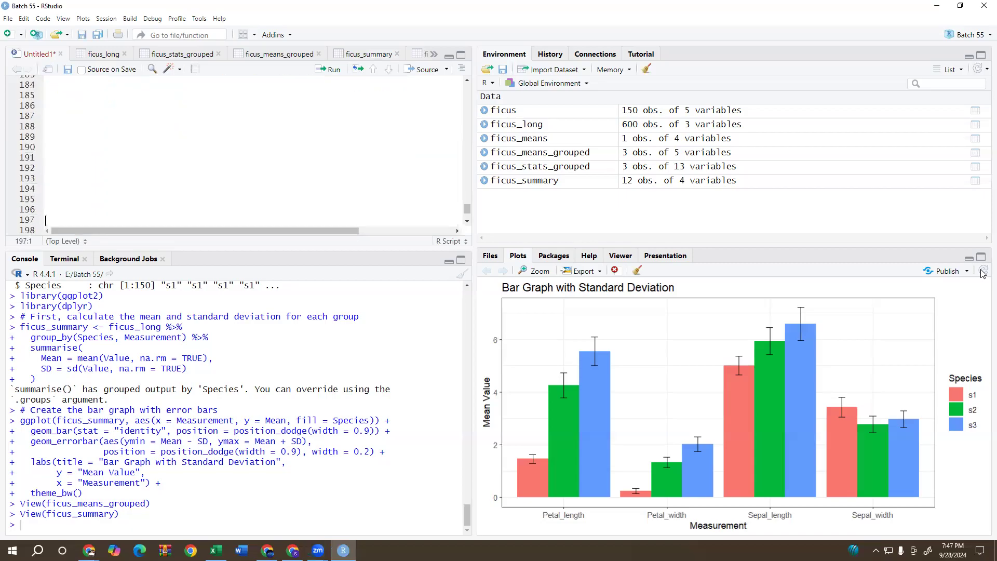
# Open the ficus_long table and examine how its Species, Measurement and Value columns arrange the repeated measurements.
pyautogui.click(106, 57)
pyautogui.moveTo(178, 144)
pyautogui.mouseDown()
pyautogui.moveTo(197, 152)
pyautogui.moveTo(186, 148)
pyautogui.mouseUp()
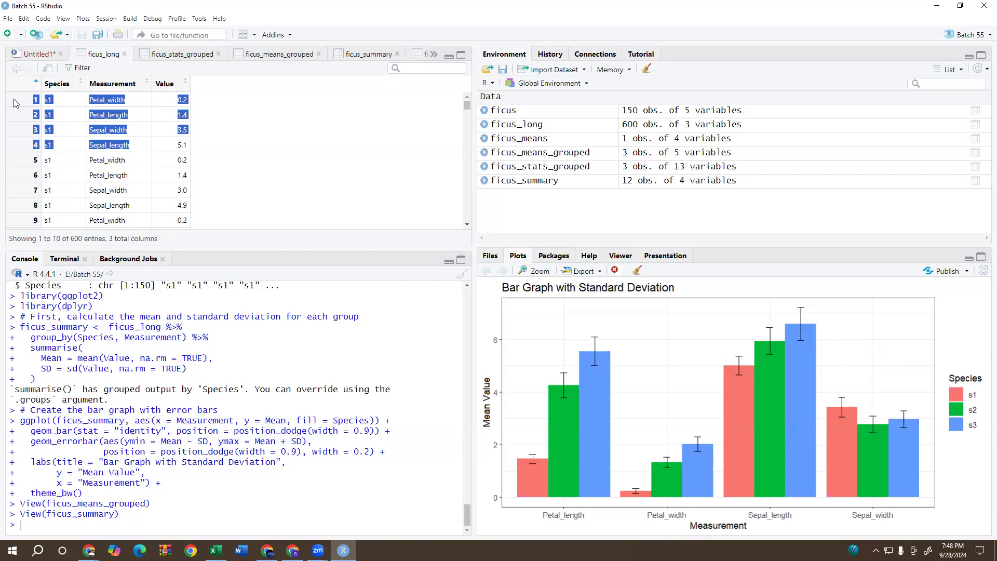
pyautogui.click(67, 97)
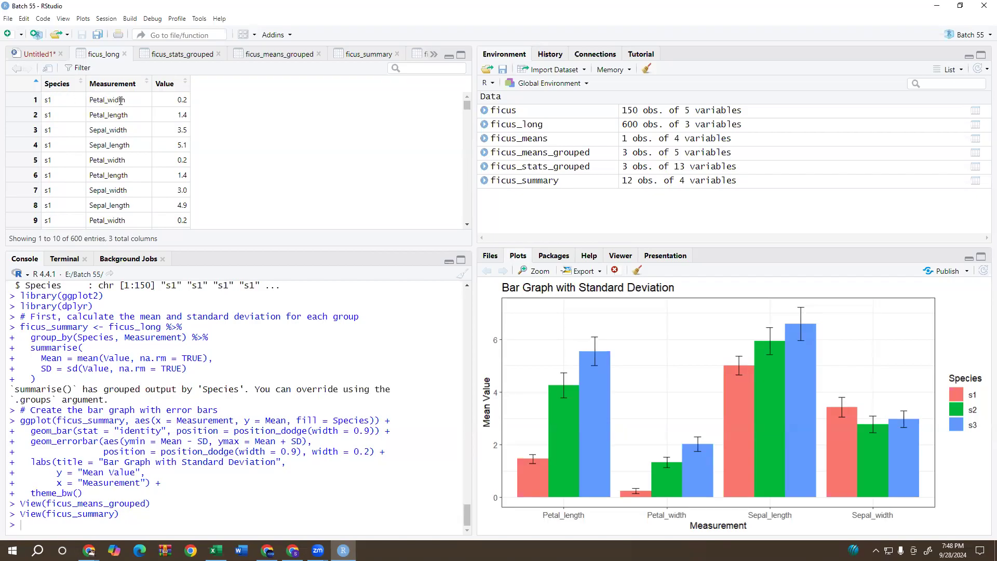
pyautogui.scroll(-1, 74, 217)
pyautogui.scroll(-3, 75, 217)
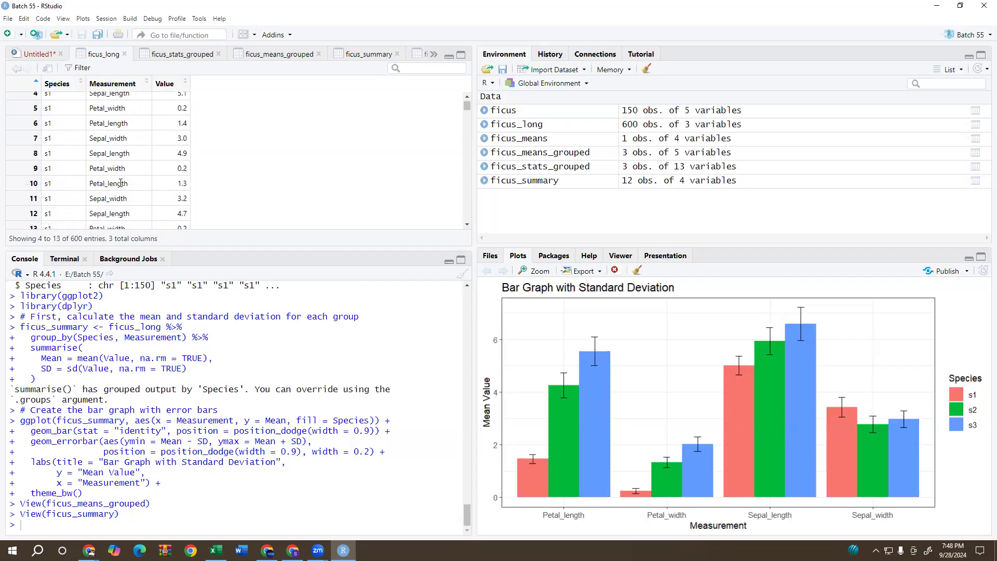
pyautogui.scroll(-5, 72, 220)
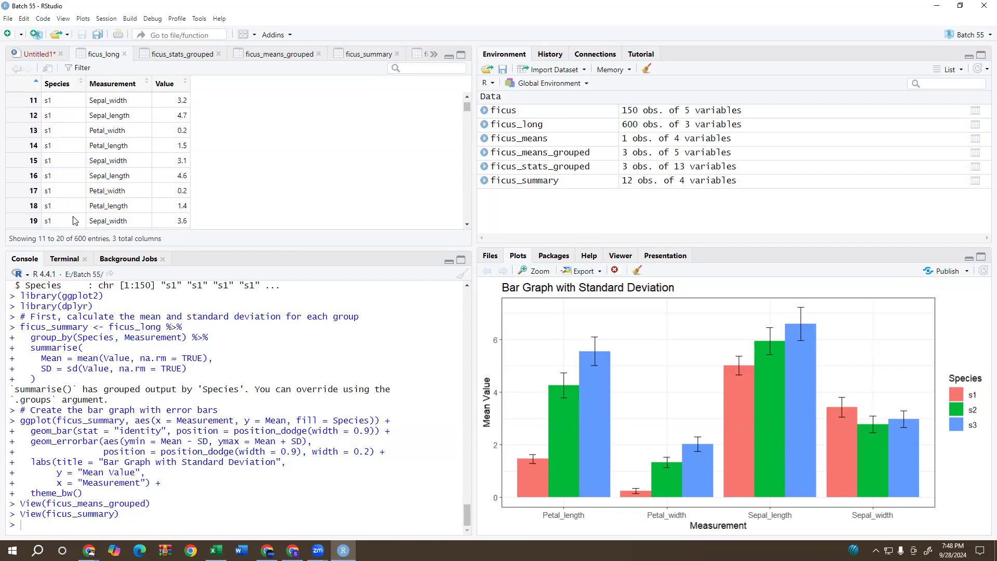
pyautogui.scroll(7, 77, 213)
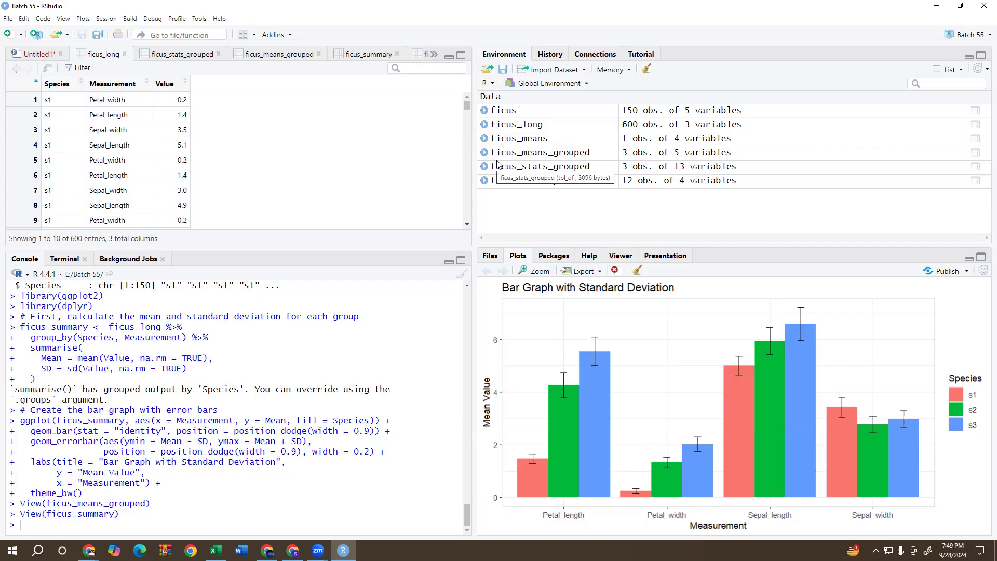
pyautogui.moveTo(181, 100); pyautogui.dragTo(190, 102)
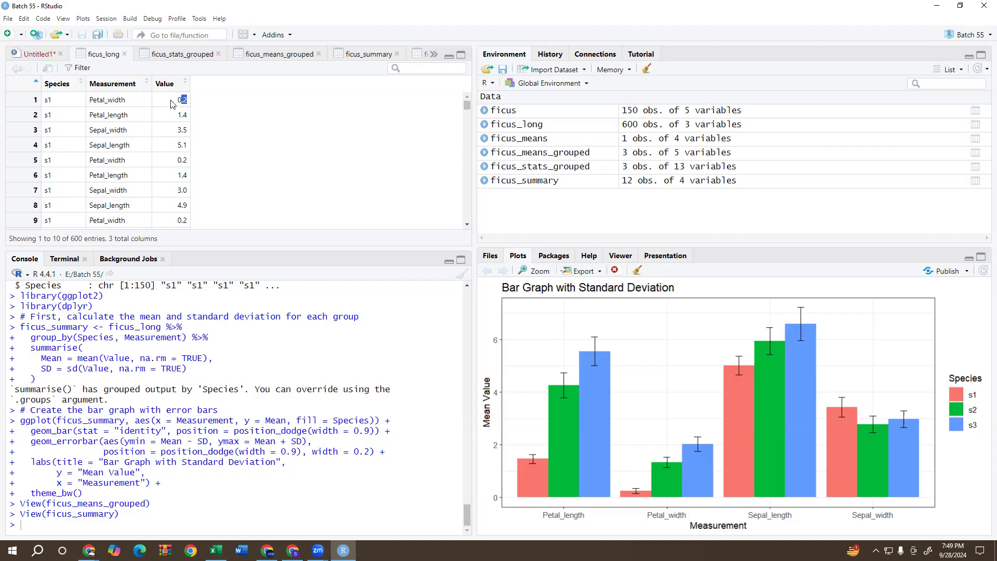
pyautogui.click(171, 103)
pyautogui.tripleClick(183, 100)
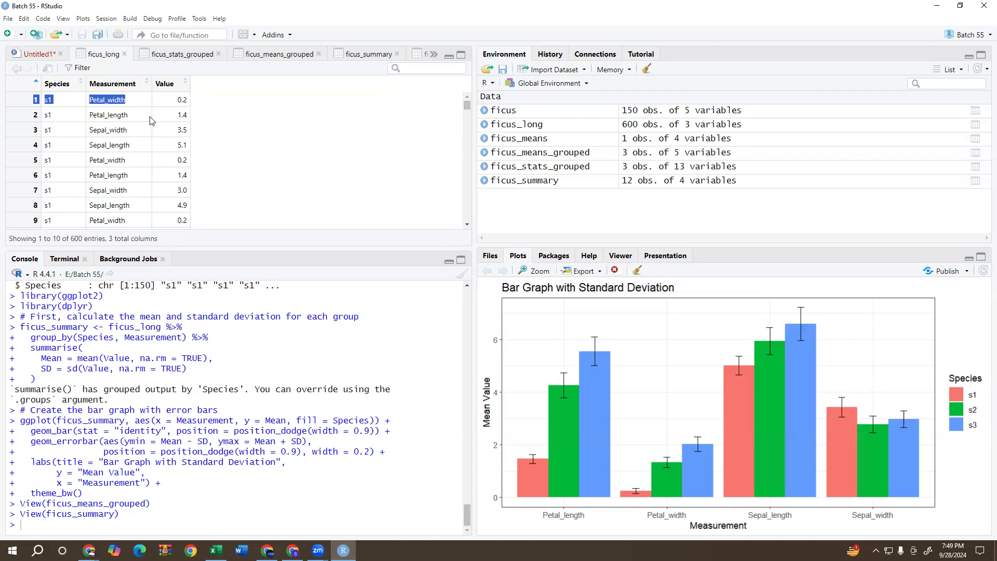
pyautogui.click(181, 127)
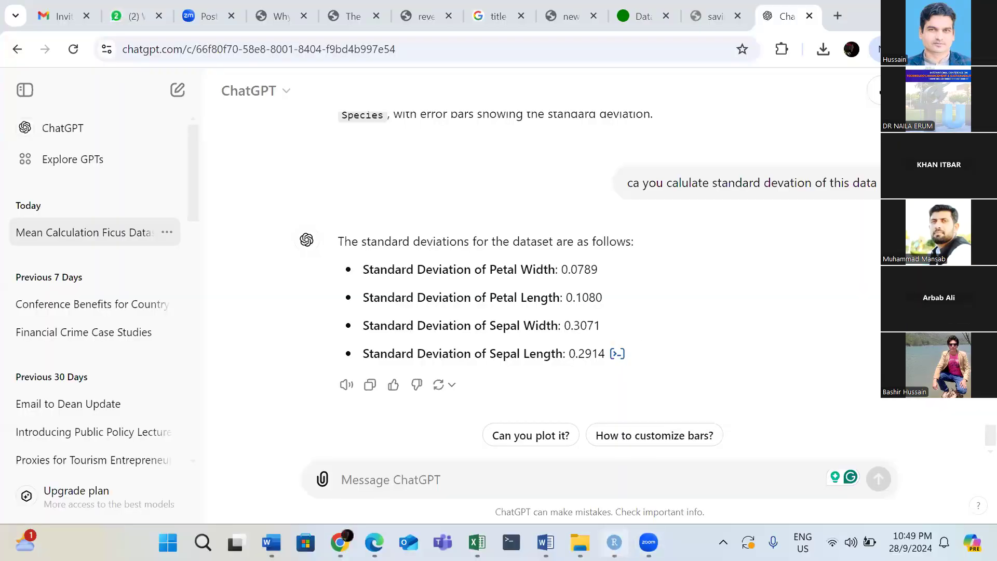
# Switch from ChatGPT to the Batch 52 project in RStudio and bring the start of the script lines into view.
pyautogui.click(614, 542)
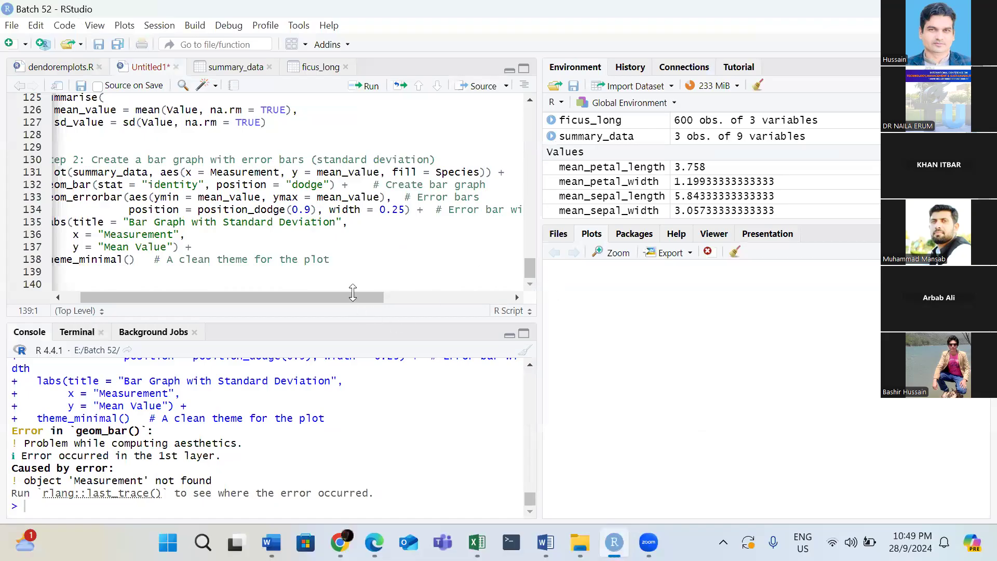
pyautogui.hscroll(-2, 214, 297)
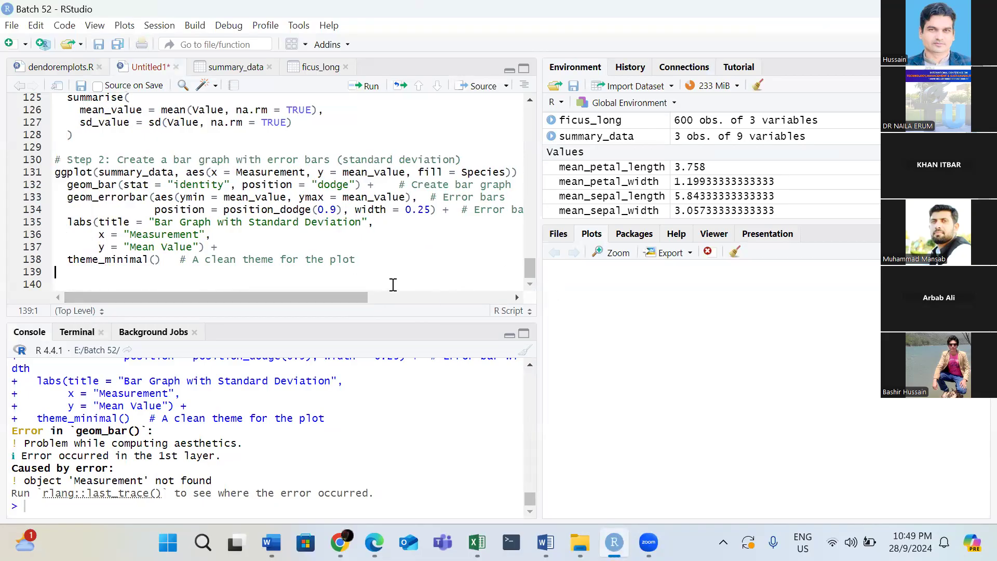
pyautogui.write('str')
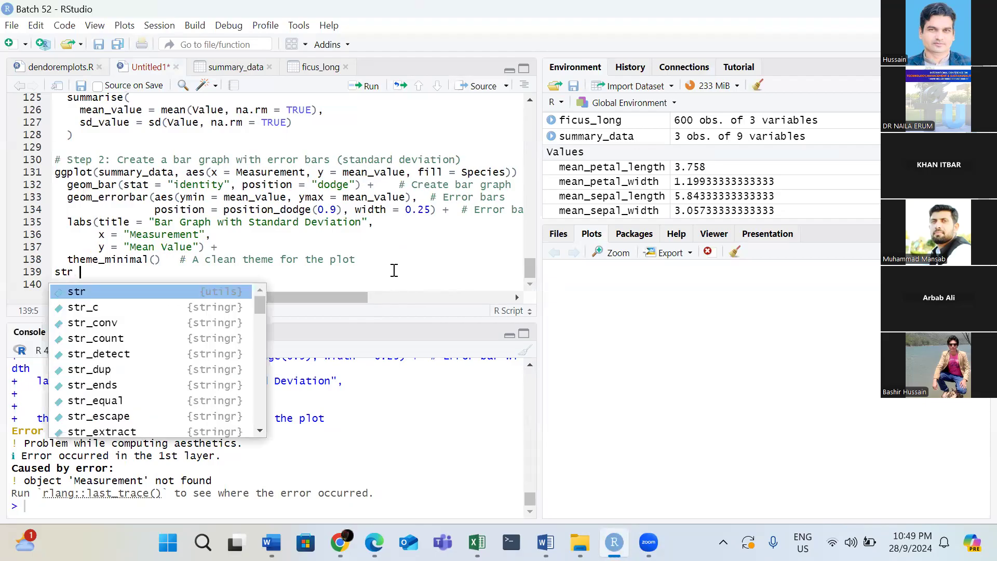
pyautogui.press('BackSpace')
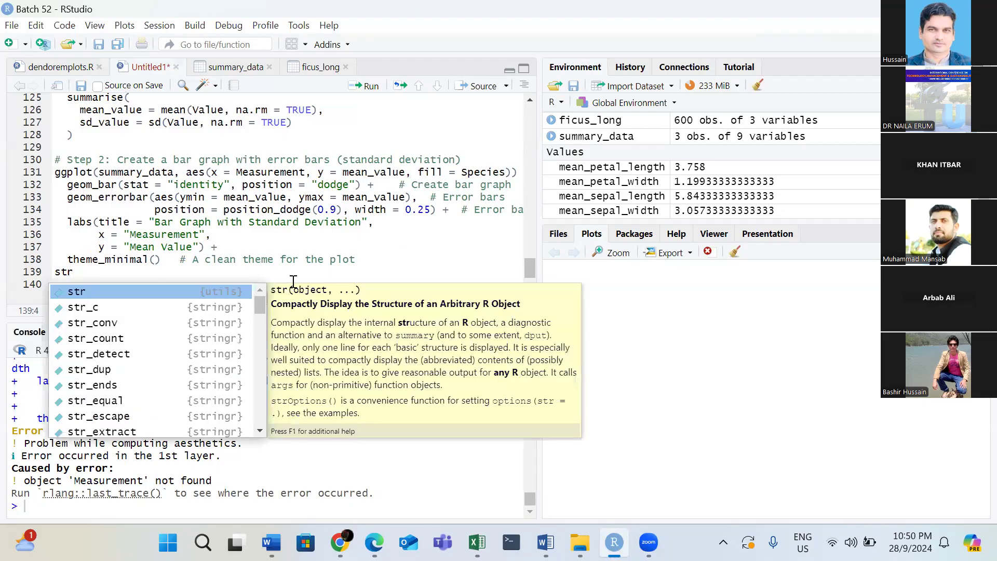
pyautogui.click(424, 281)
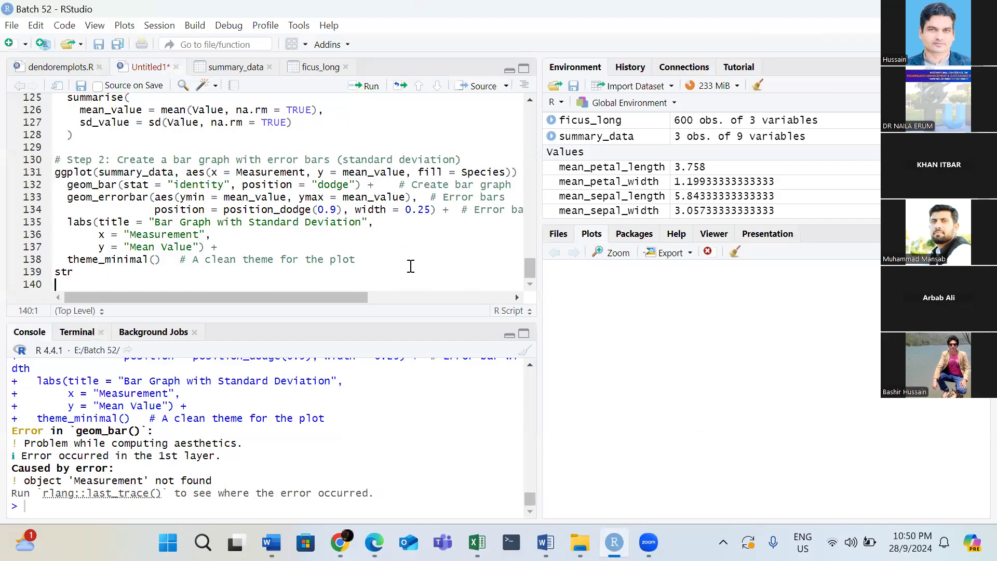
pyautogui.click(195, 272)
pyautogui.press('BackSpace')
pyautogui.press('BackSpace')
pyautogui.press('BackSpace')
# Check the ficus_long table, return to the script and try to run the Step 2 ggplot bar graph code.
pyautogui.click(578, 125)
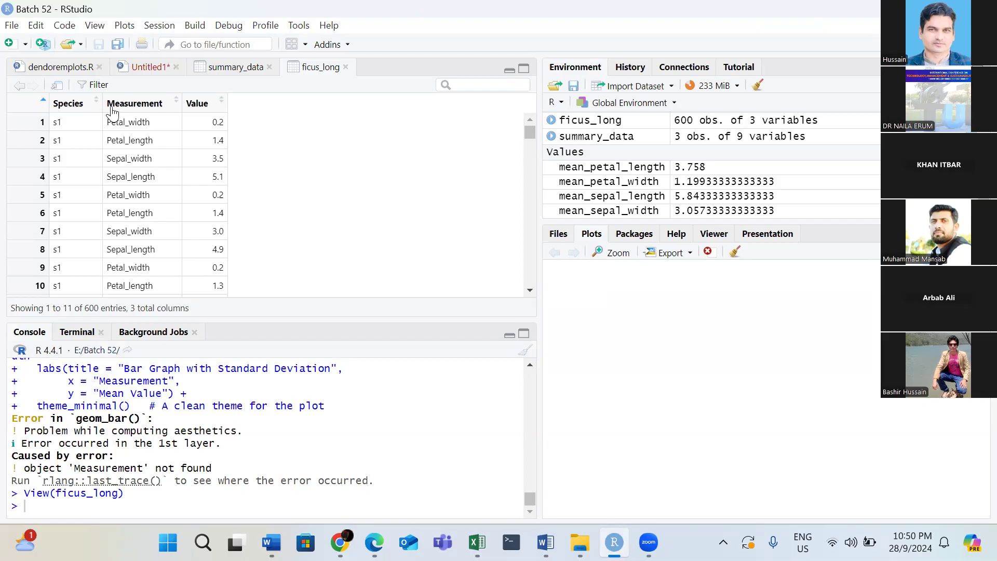
pyautogui.click(141, 68)
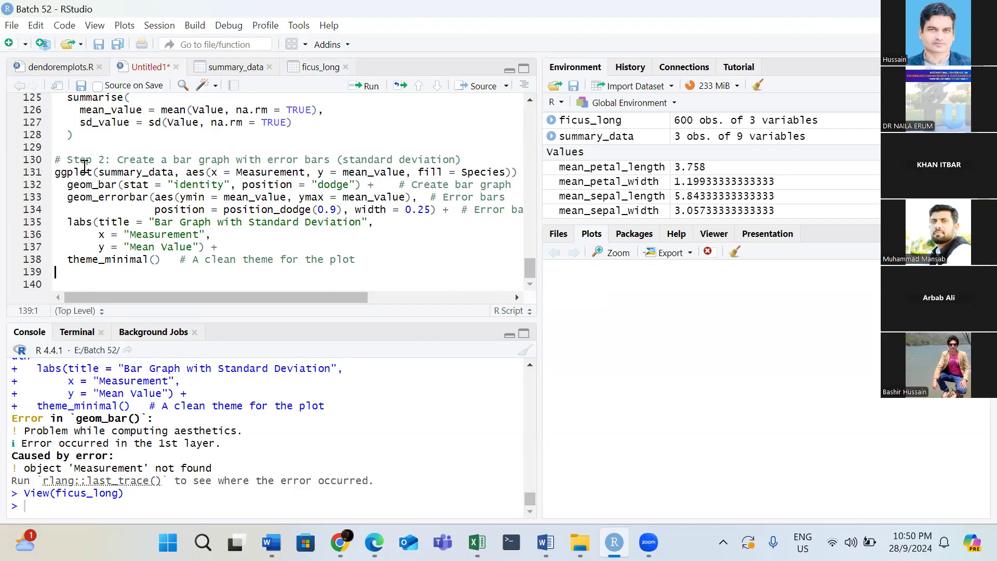
pyautogui.click(462, 172)
pyautogui.click(462, 159)
pyautogui.click(371, 86)
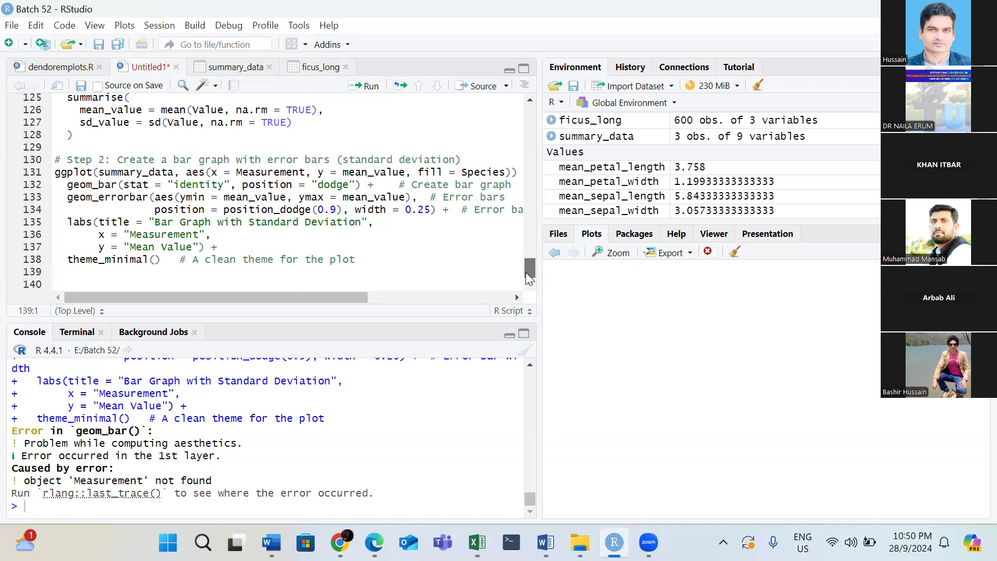
# Try to run the Step 1 summary_data code, then rerun the script from library(tidyverse) through the Step 2 bar graph code.
pyautogui.scroll(5, 529, 275)
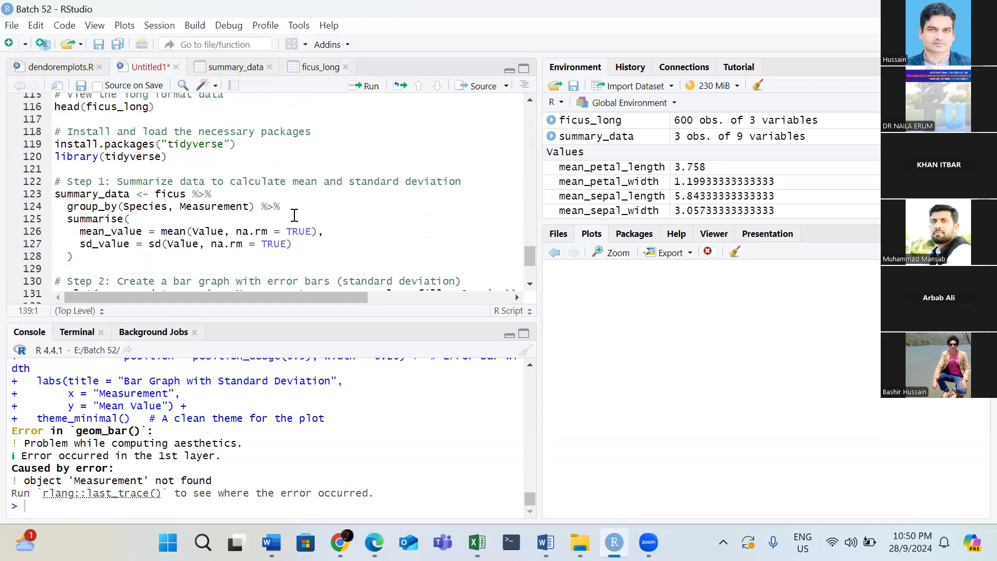
pyautogui.click(307, 194)
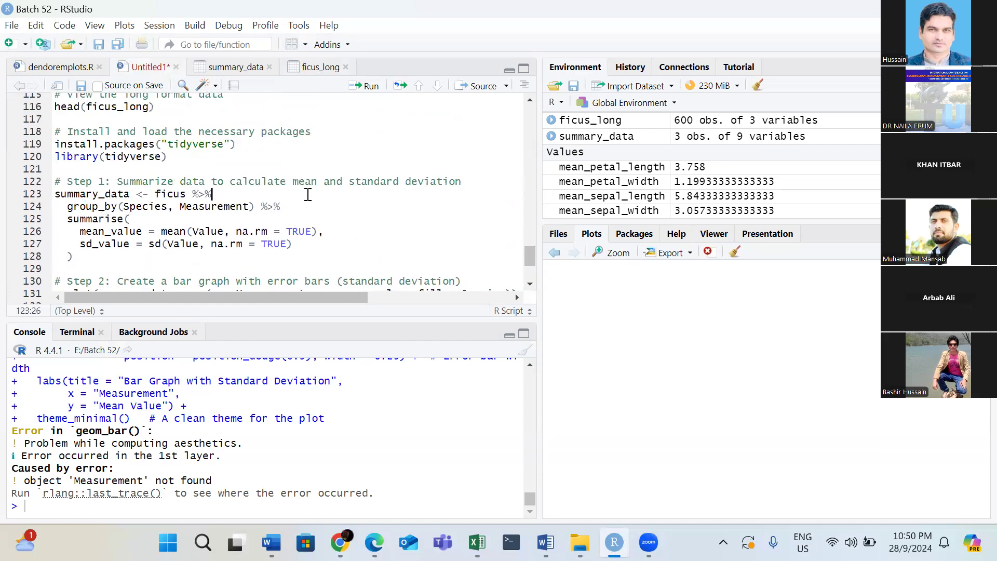
pyautogui.click(370, 92)
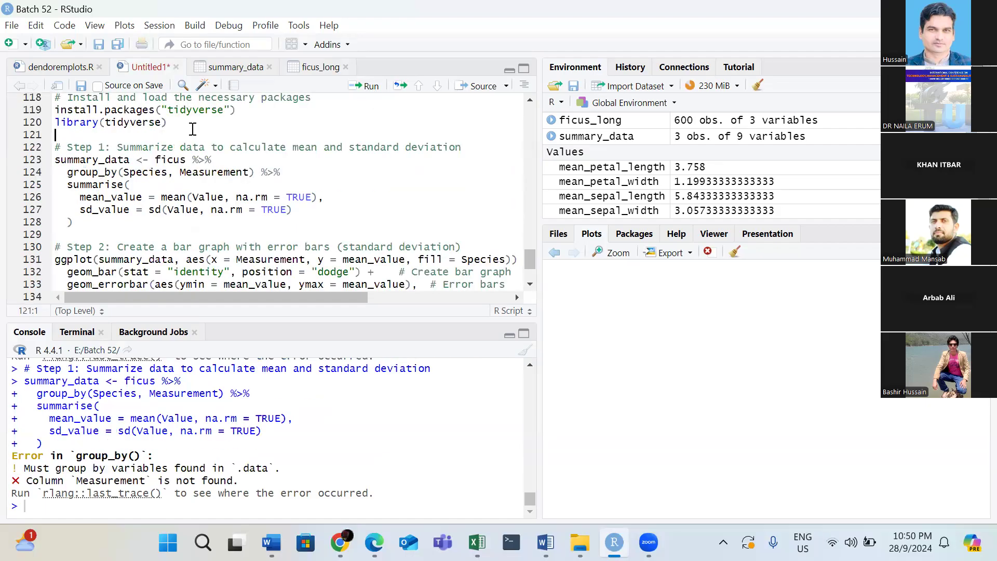
pyautogui.click(188, 110)
pyautogui.click(183, 120)
pyautogui.click(370, 86)
pyautogui.click(370, 86)
pyautogui.click(370, 86)
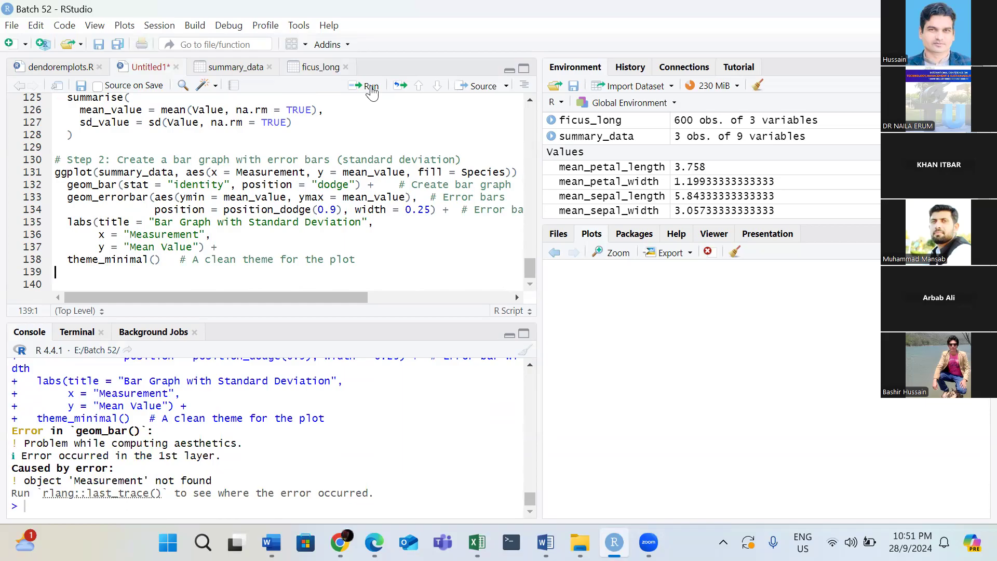
# Decline removing all objects from the environment and clear the console output instead.
pyautogui.click(757, 86)
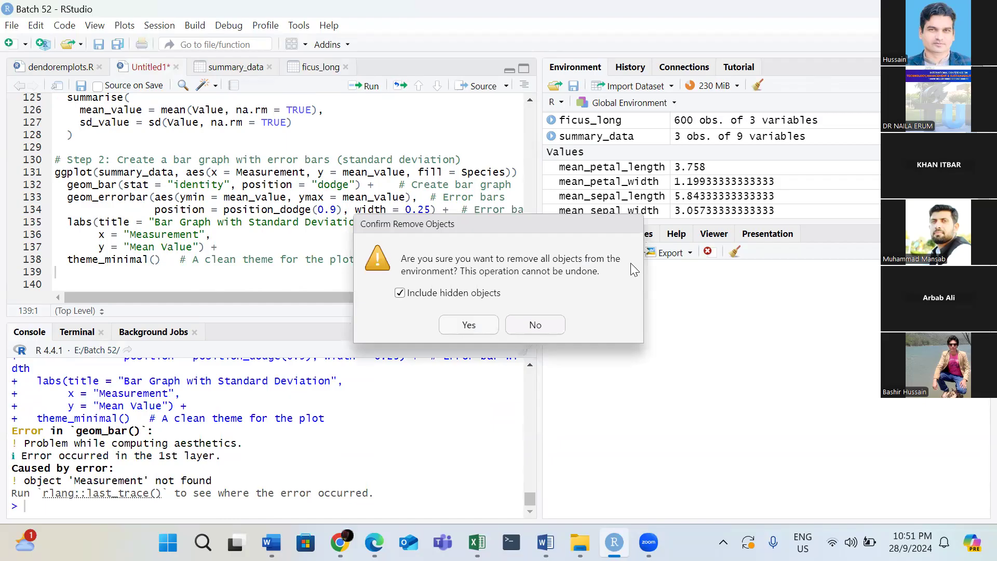
pyautogui.click(525, 332)
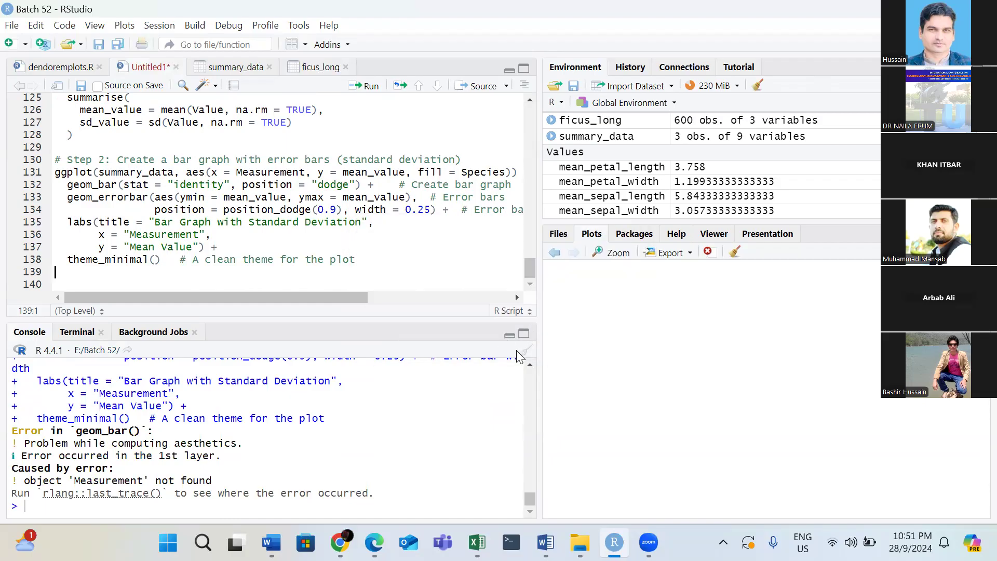
pyautogui.click(525, 350)
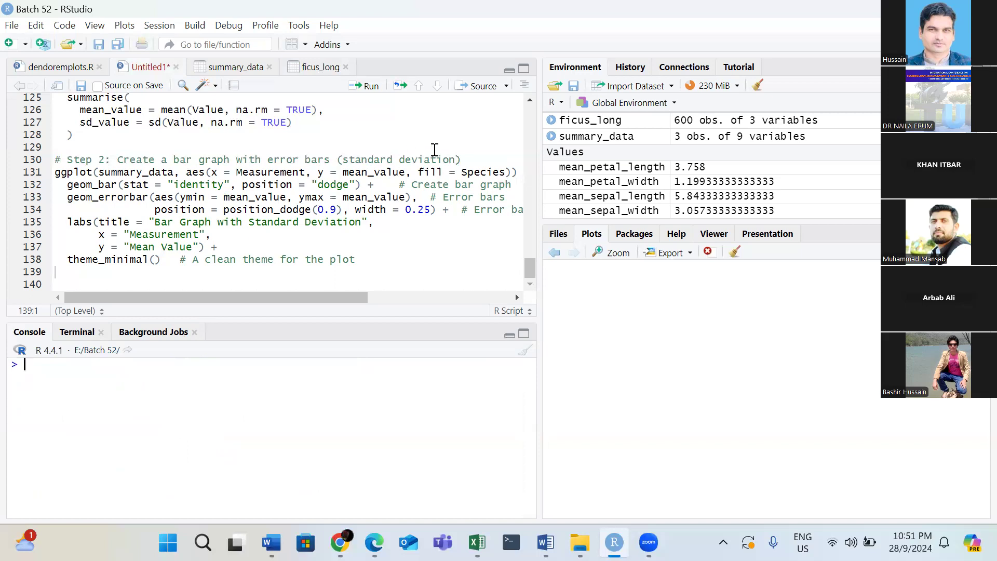
# Rerun the code that converts ficus to the long-format ficus_long data and displays head(ficus_long).
pyautogui.moveTo(530, 277); pyautogui.dragTo(521, 244)
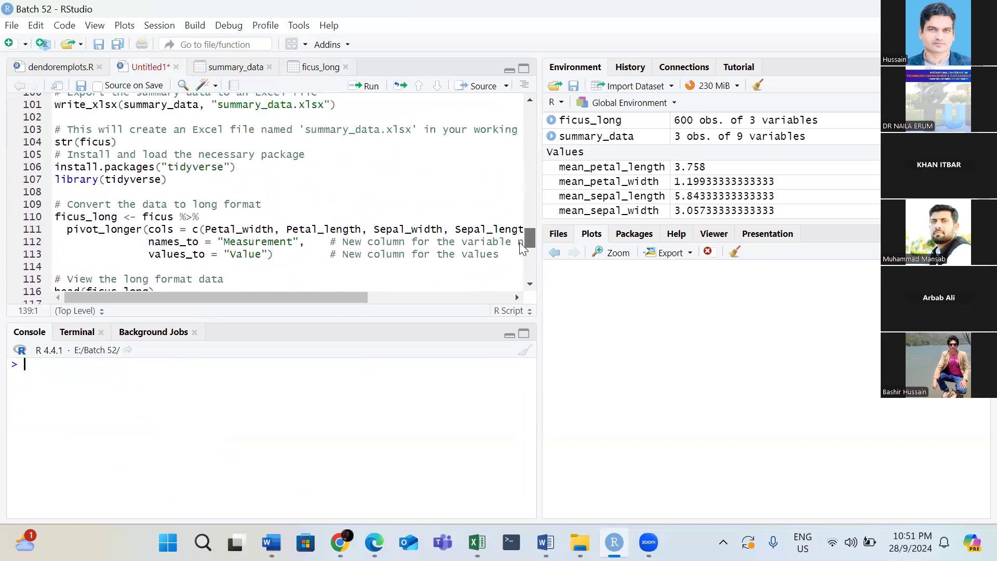
pyautogui.click(240, 215)
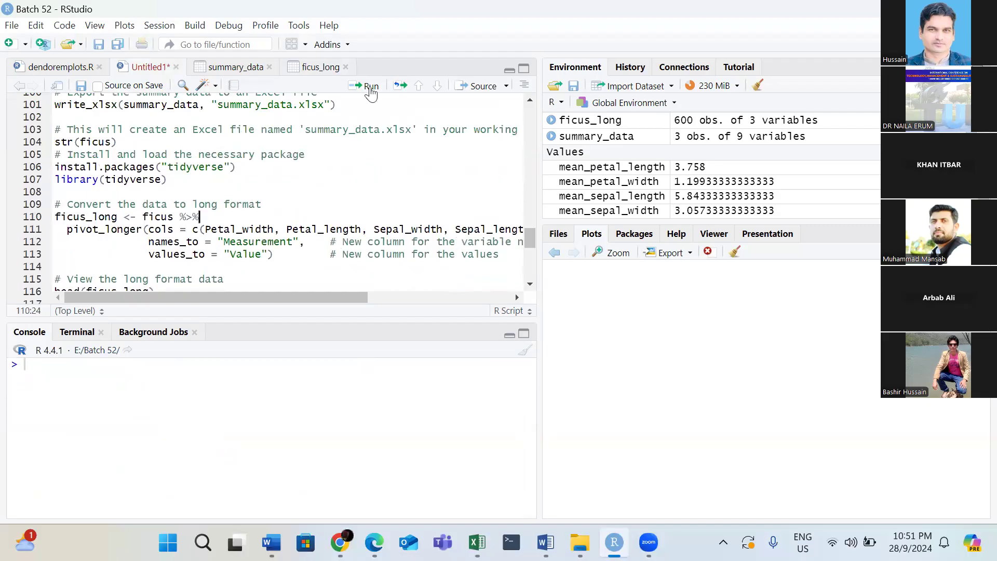
pyautogui.click(371, 86)
pyautogui.click(371, 86)
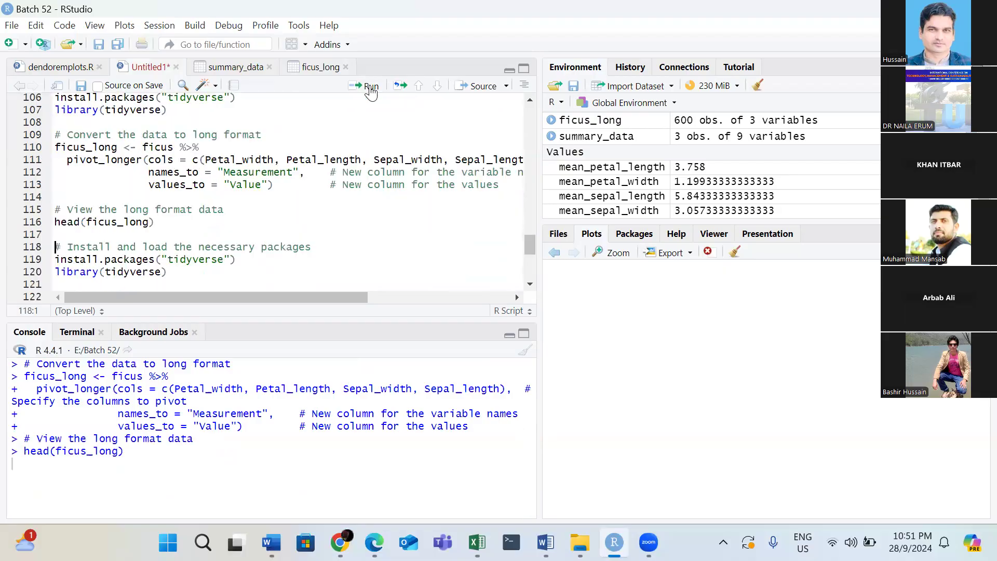
# Run the tidyverse install without restarting R, load the library and try to run the Step 1 summary_data code.
pyautogui.click(370, 86)
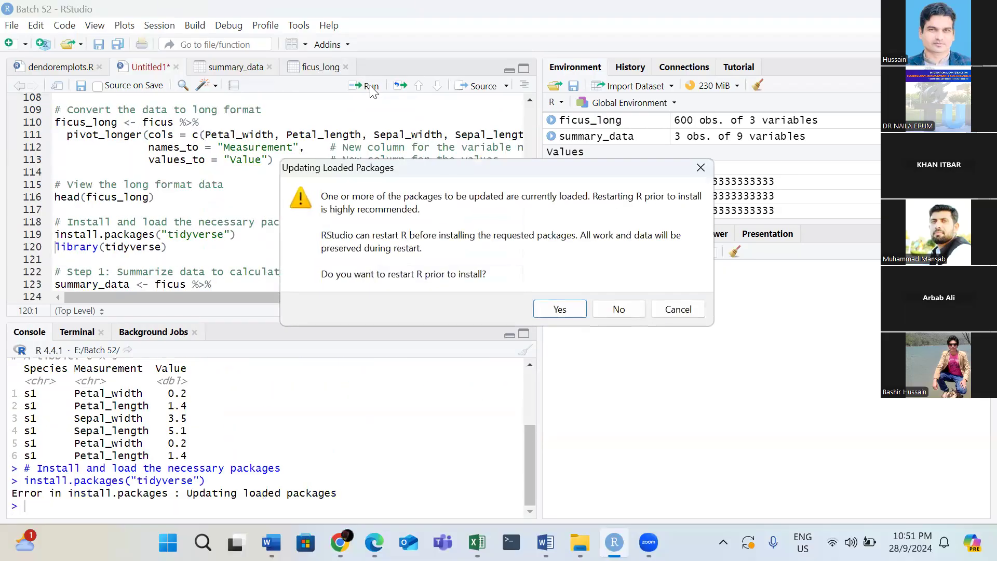
pyautogui.click(617, 308)
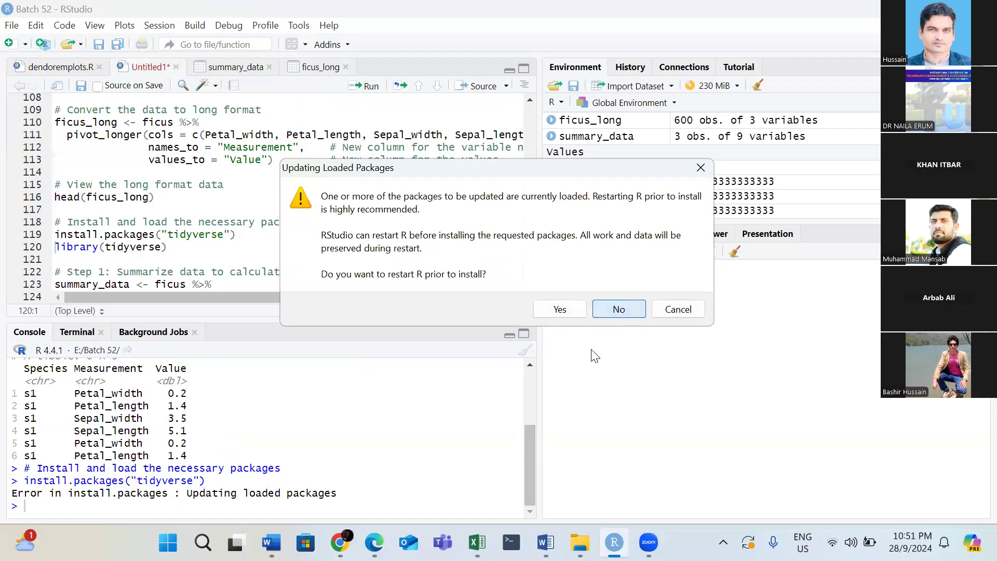
pyautogui.click(619, 311)
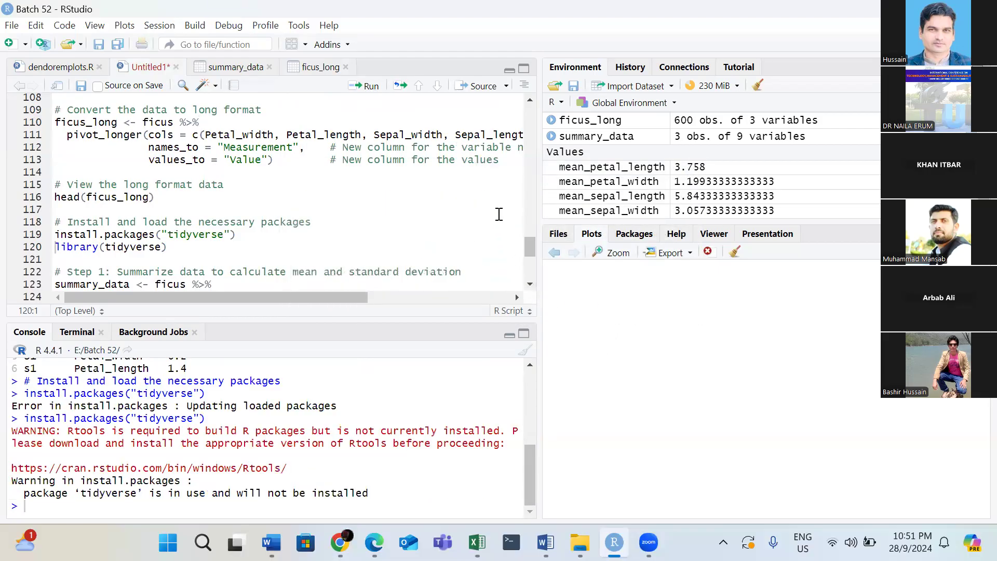
pyautogui.click(369, 86)
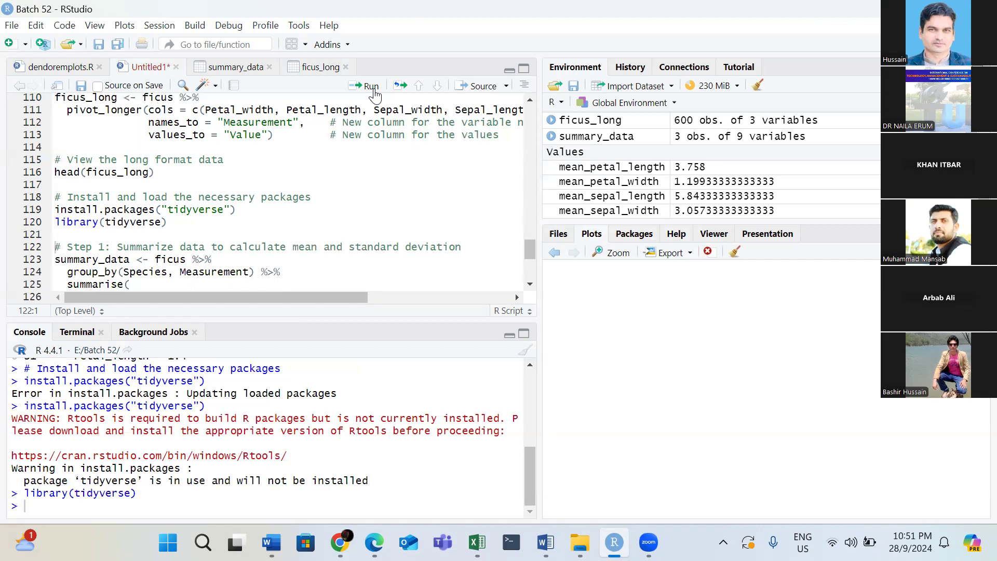
pyautogui.click(374, 91)
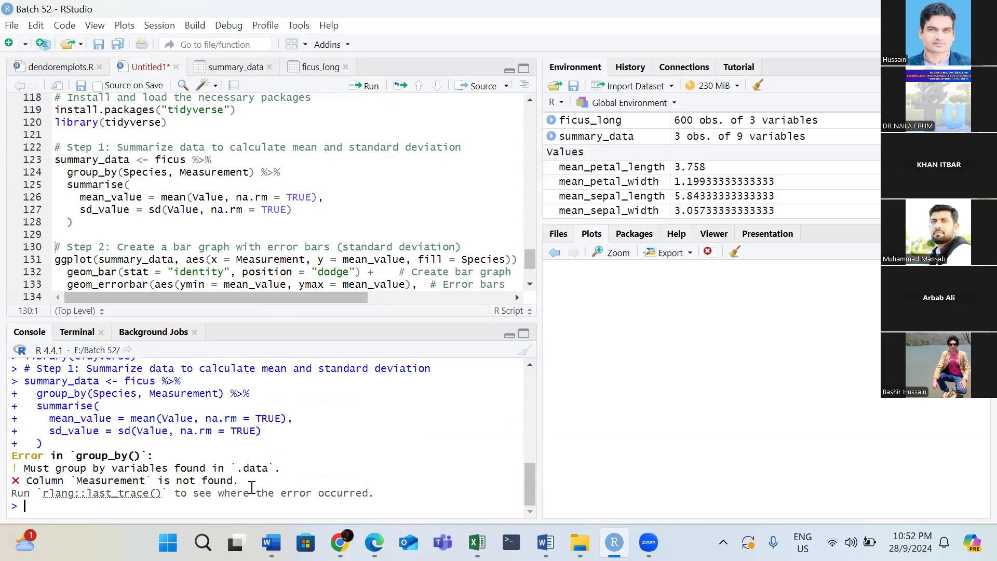
pyautogui.write('str')
pyautogui.press('BackSpace')
pyautogui.press('BackSpace')
pyautogui.press('BackSpace')
# Add str(ficus) on line 139 after the ggplot code and run it to inspect the data structure.
pyautogui.moveTo(532, 263); pyautogui.dragTo(527, 324)
pyautogui.click(406, 275)
pyautogui.write('str')
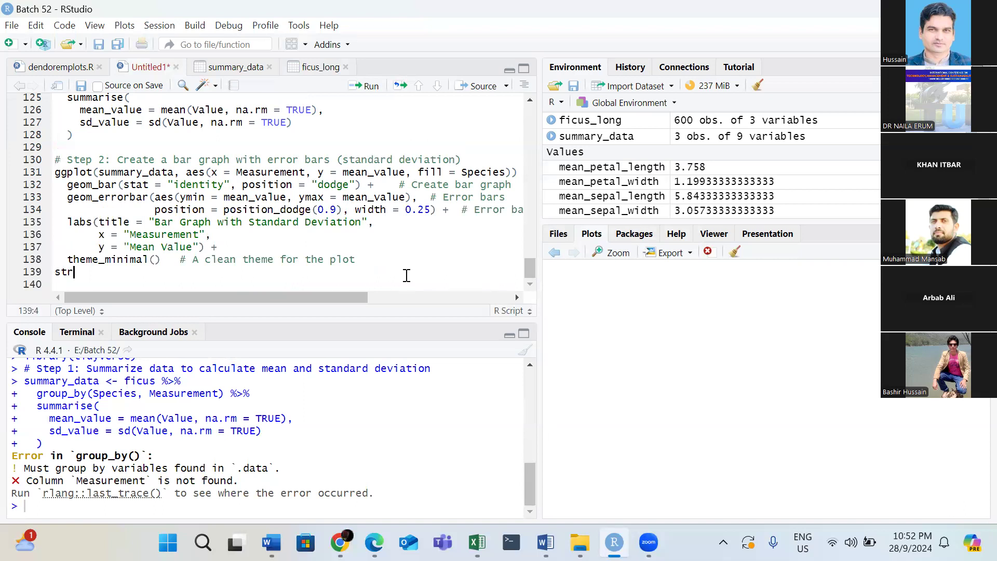
pyautogui.write('(')
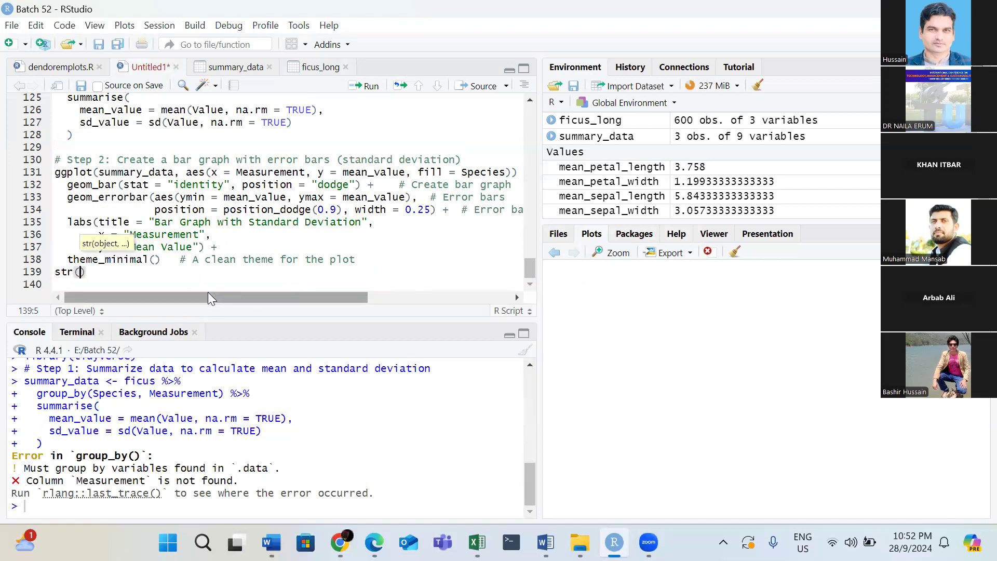
pyautogui.write('ficus')
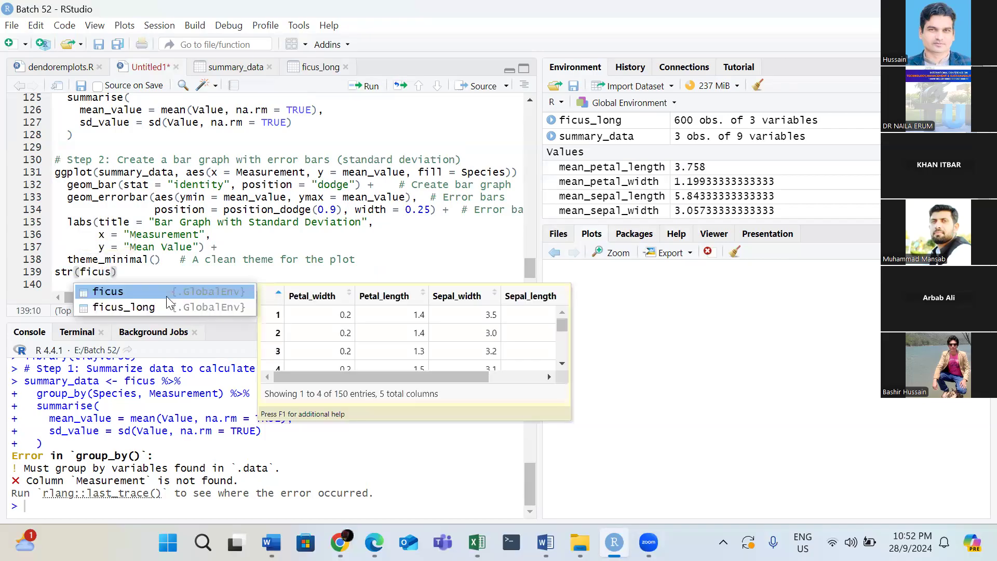
pyautogui.press('Escape')
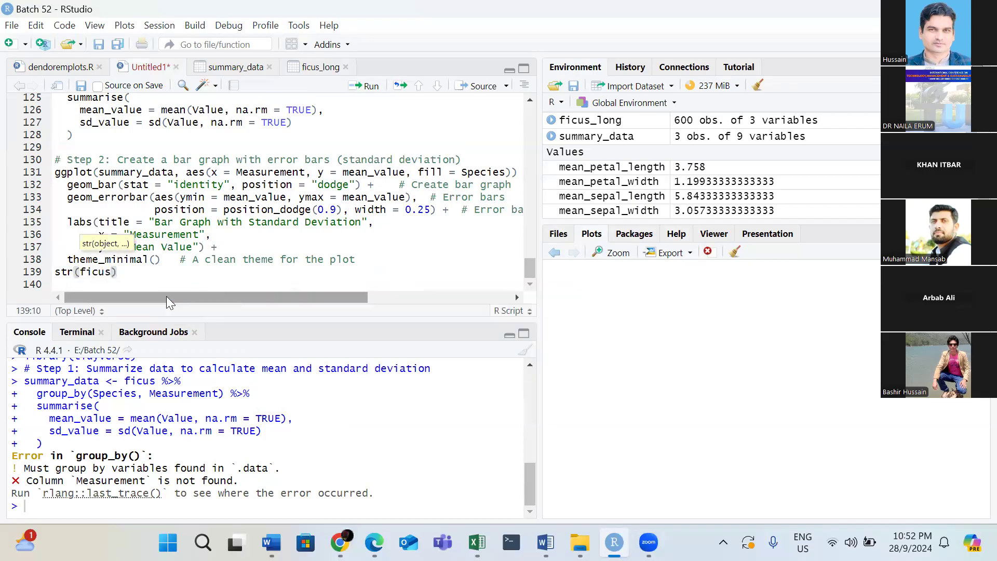
pyautogui.click(371, 87)
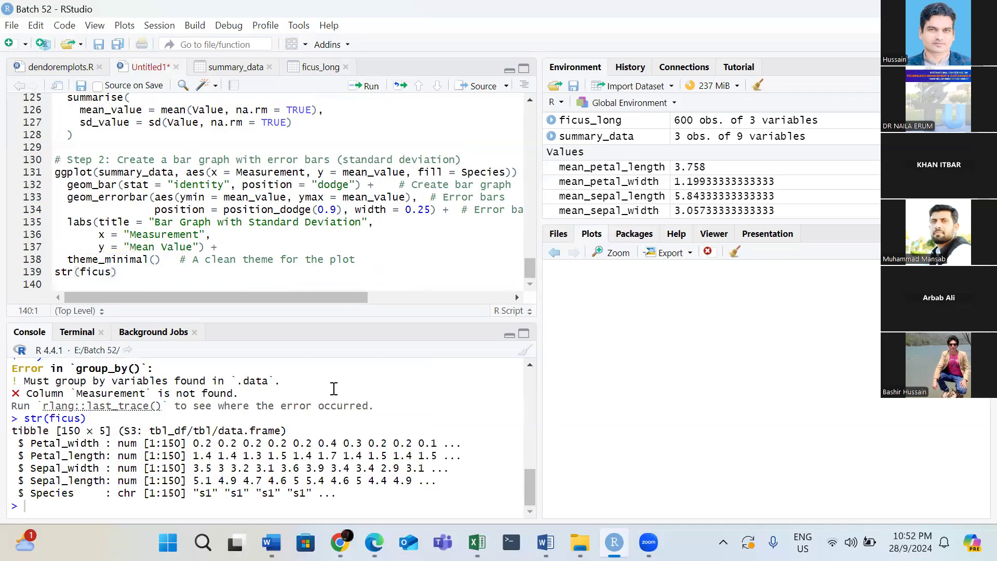
# Copy the str(ficus) call with its console output and paste it into a new message in ChatGPT.
pyautogui.moveTo(24, 418); pyautogui.dragTo(363, 495)
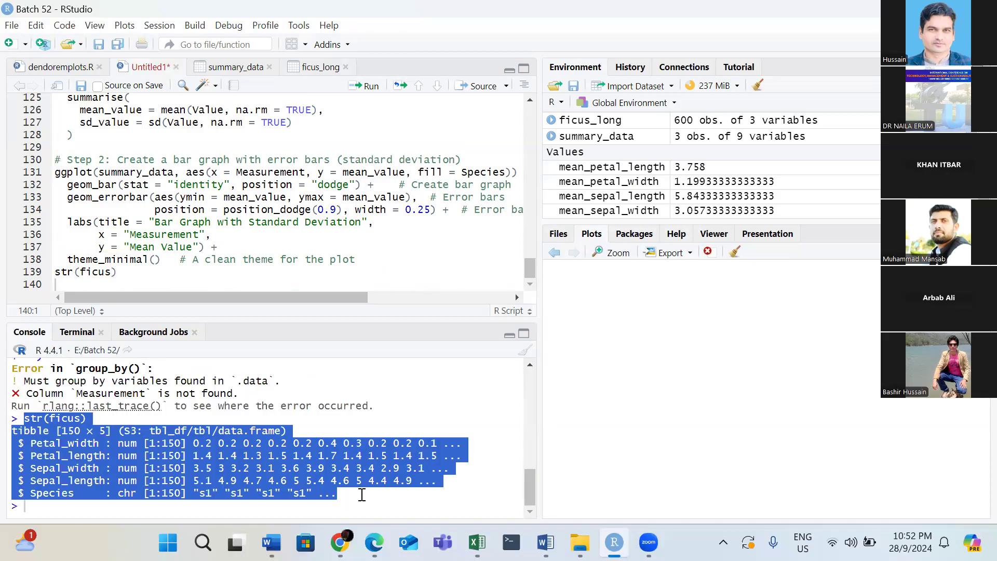
pyautogui.click(339, 542)
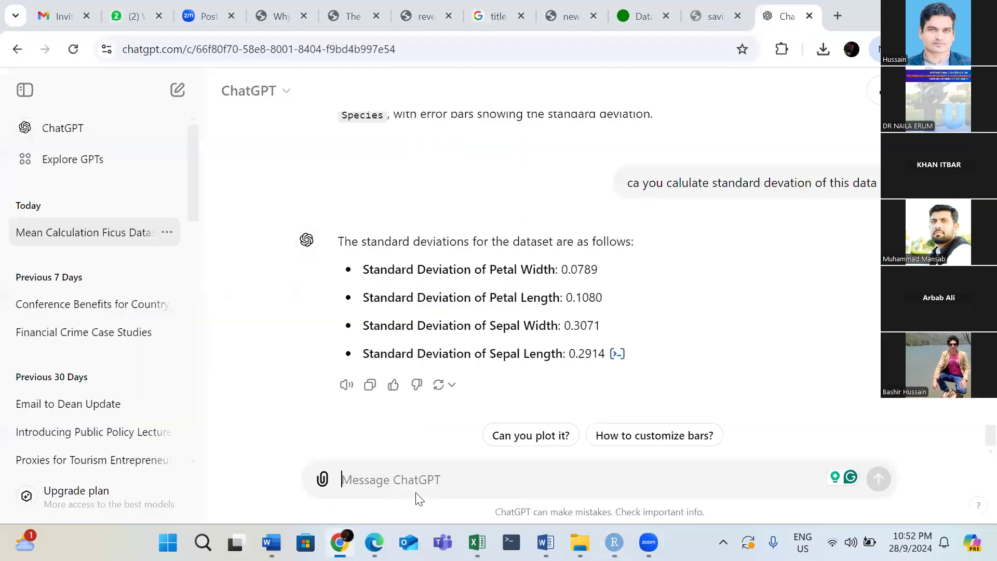
pyautogui.hotkey('ctrl', 'v')
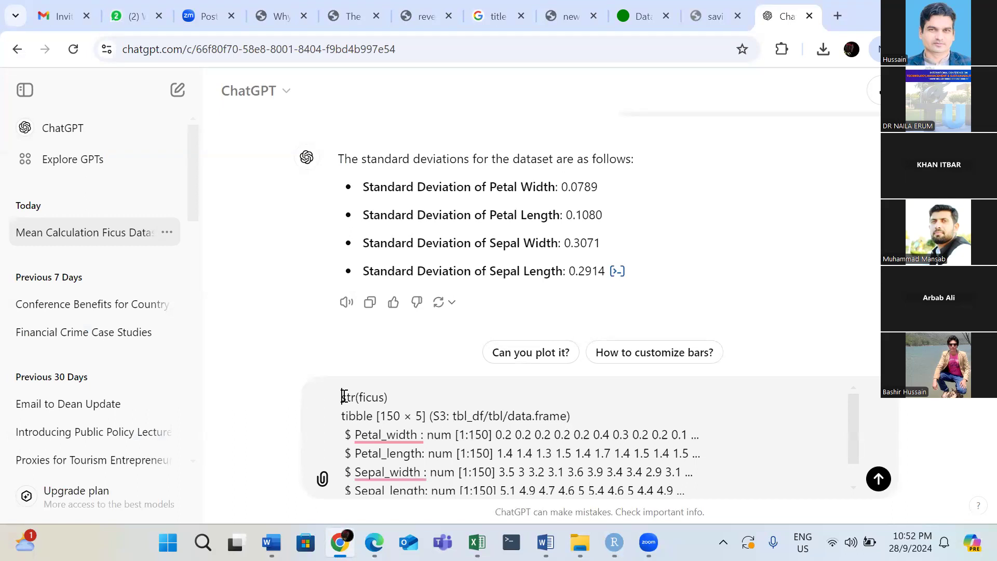
# Start the message with "I want to create bar graph for multiple variables with standard deviation" before the pasted structure and send it.
pyautogui.click(344, 396)
pyautogui.write('I want ')
pyautogui.write('to creat')
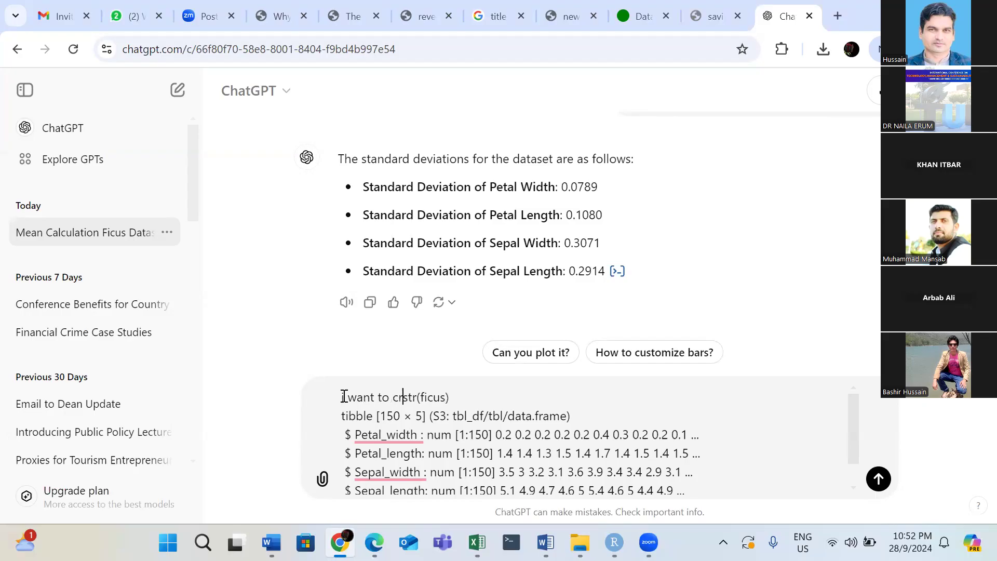
pyautogui.write('e bar gra')
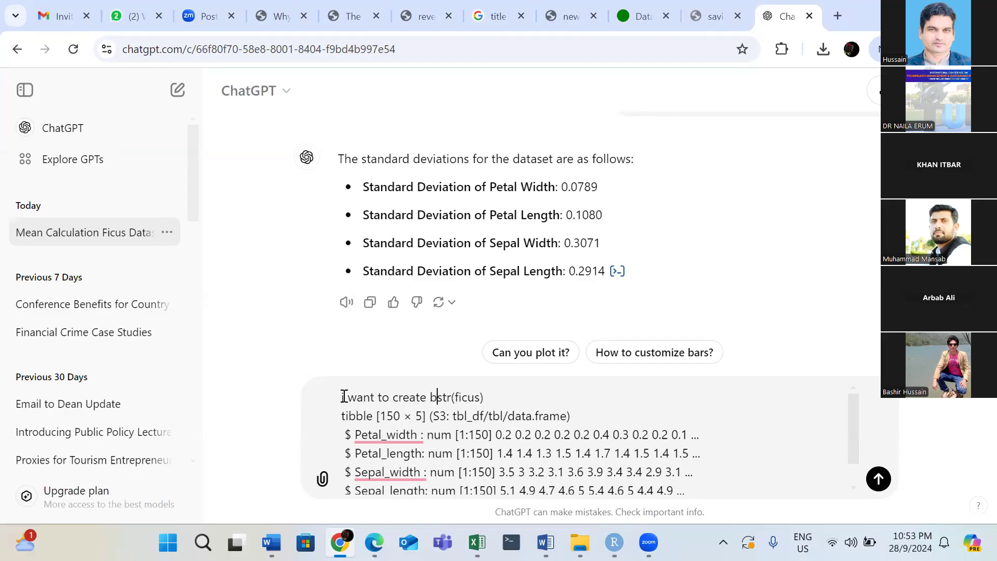
pyautogui.write('ph')
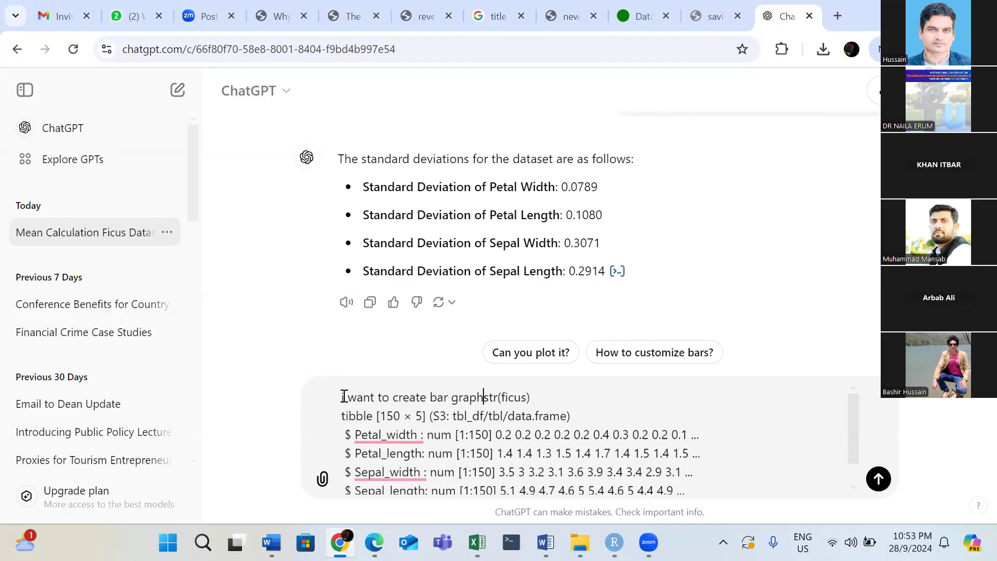
pyautogui.write(' for multip')
pyautogui.write('le variable')
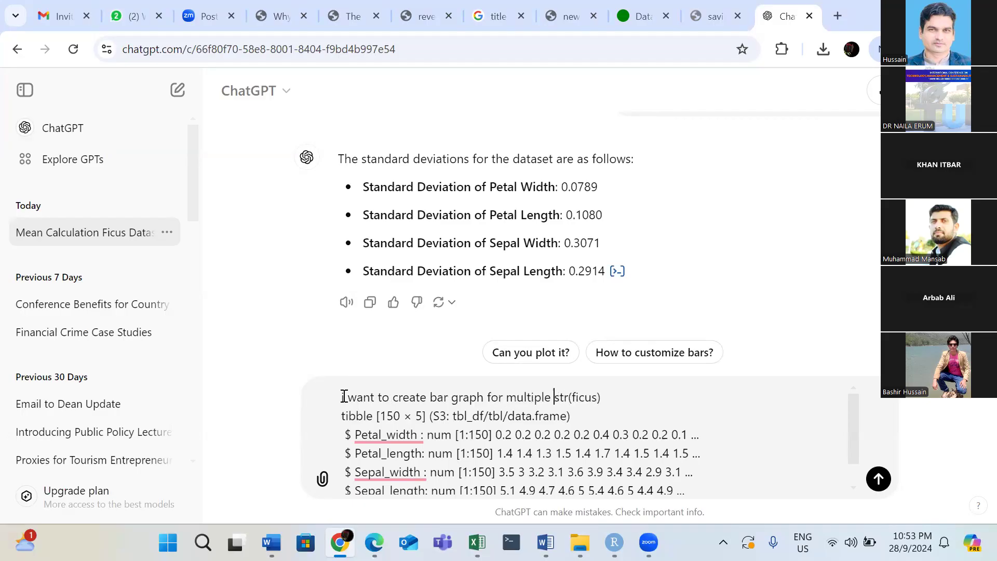
pyautogui.write('s ')
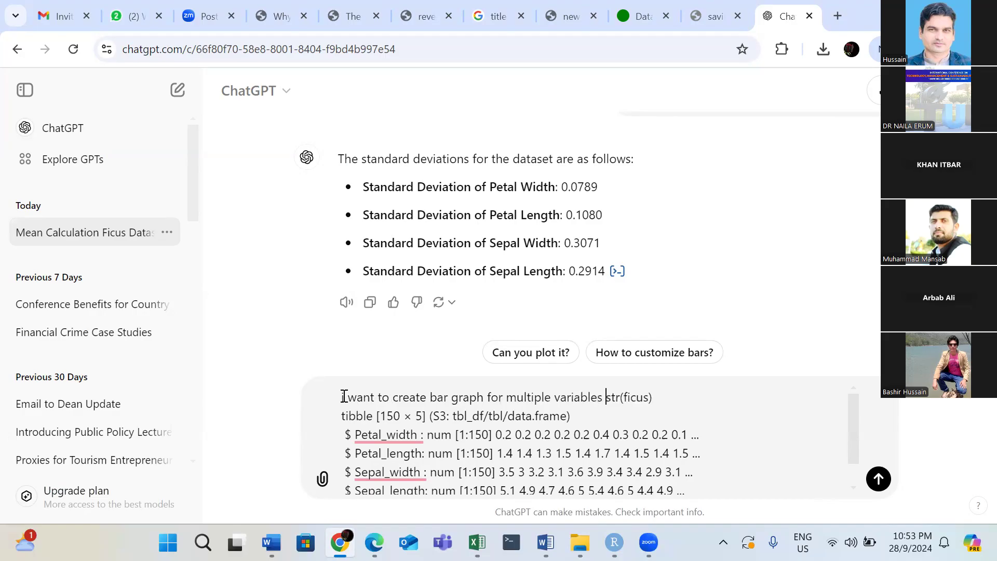
pyautogui.write('with stnad')
pyautogui.write('ard deviat')
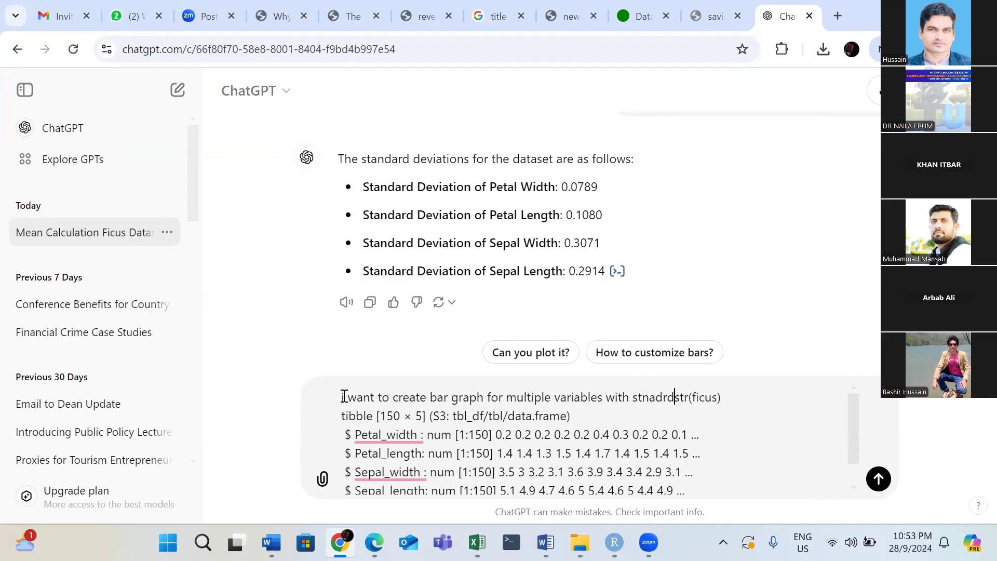
pyautogui.write('ion')
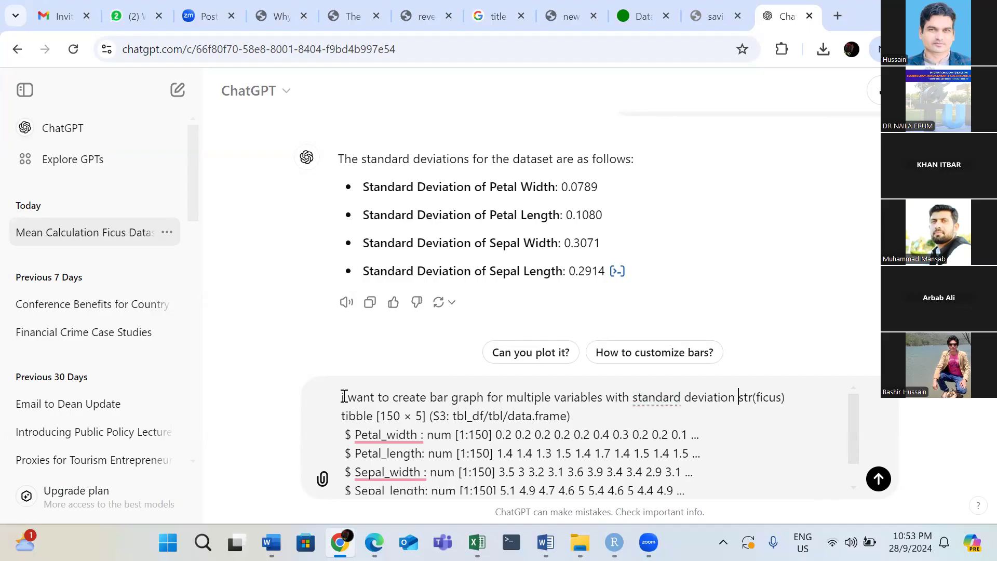
pyautogui.press('Return')
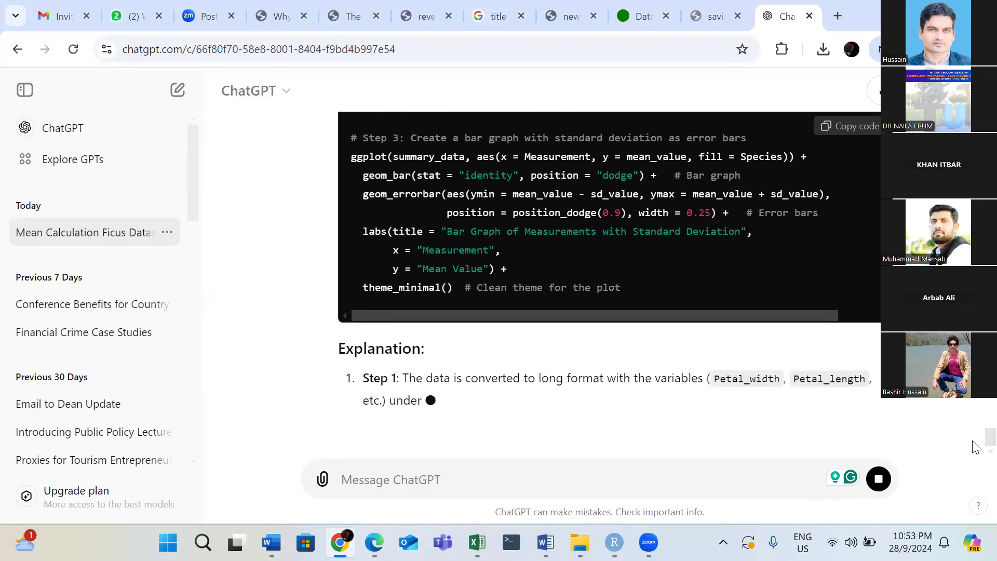
# Copy ChatGPT's example code and paste it at the end of the Untitled1 script in RStudio, from line 140.
pyautogui.moveTo(972, 441); pyautogui.dragTo(973, 410)
pyautogui.click(860, 348)
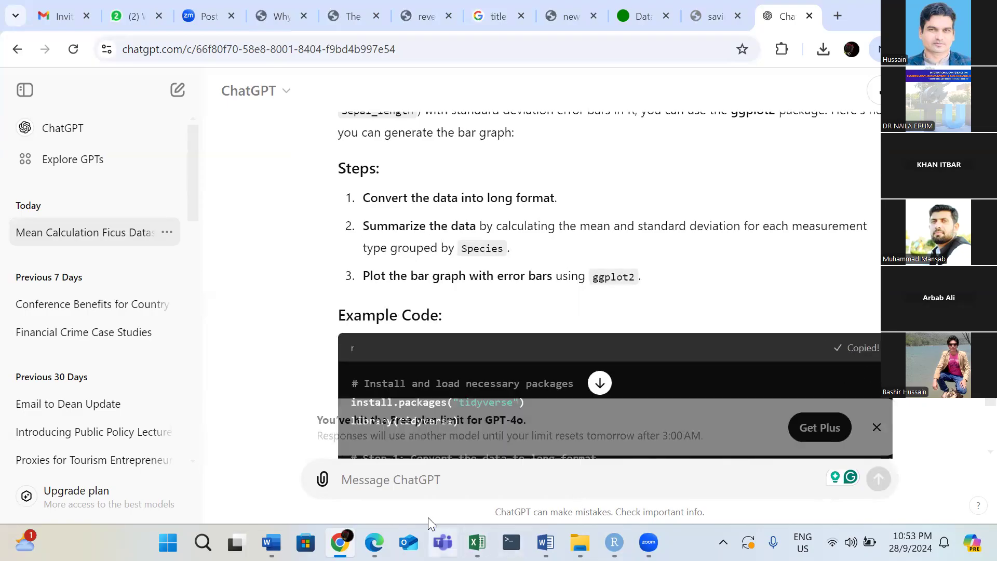
pyautogui.hotkey('alt', 'Tab')
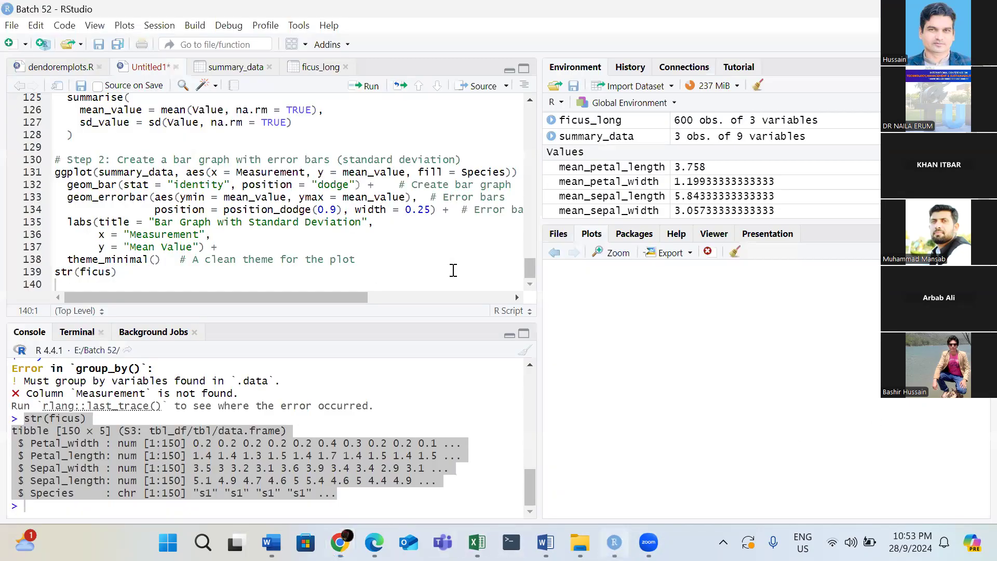
pyautogui.click(461, 279)
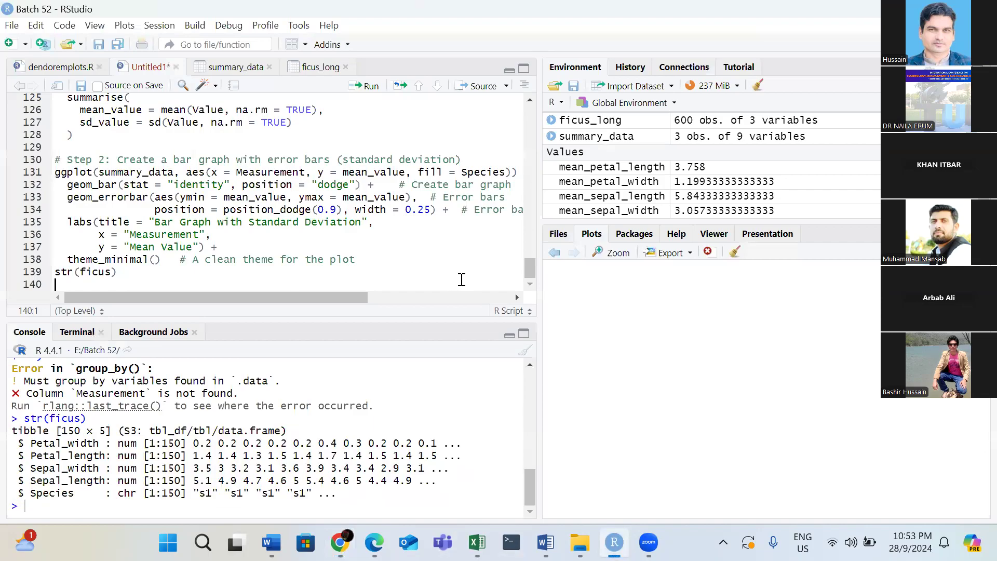
pyautogui.hotkey('ctrl', 'v')
# Run the newly pasted code from library(tidyverse) on line 142 through the Step 3 bar graph with standard deviation error bars.
pyautogui.moveTo(530, 261); pyautogui.dragTo(524, 244)
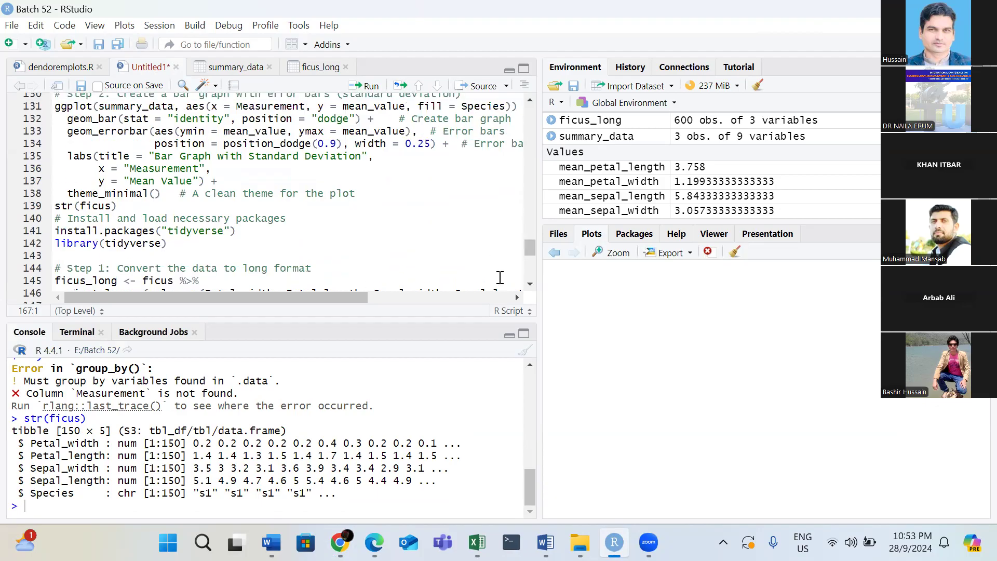
pyautogui.click(528, 286)
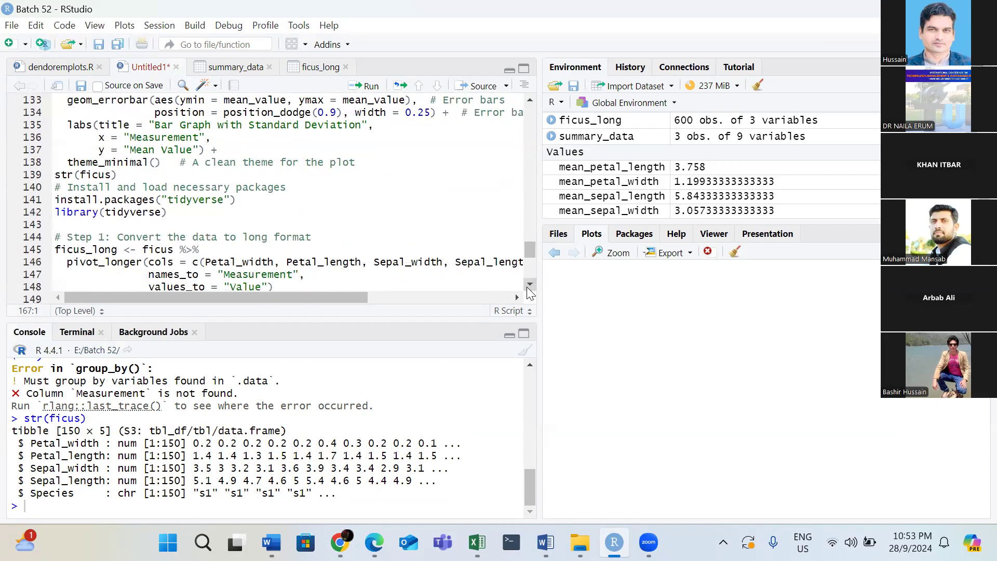
pyautogui.click(529, 286)
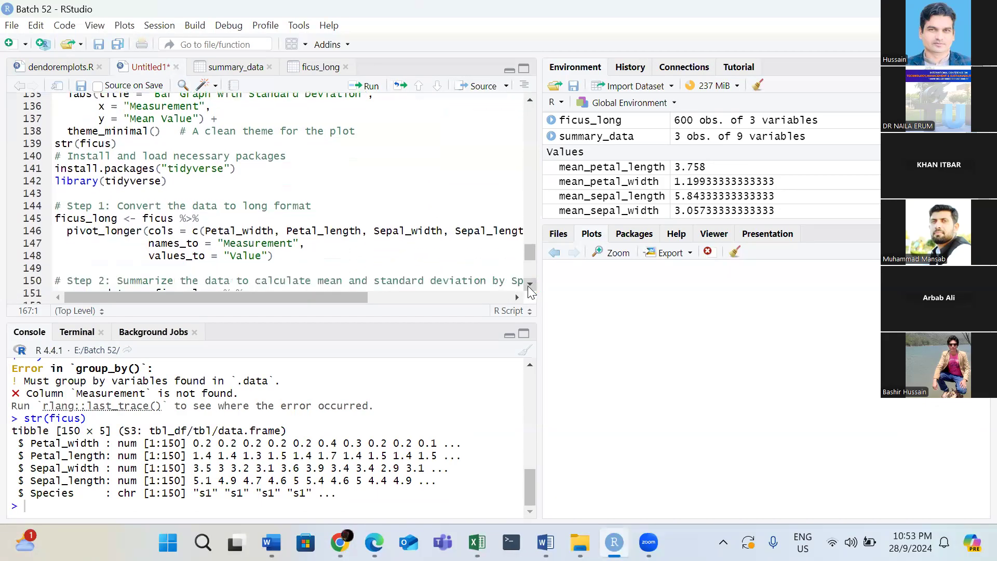
pyautogui.click(529, 286)
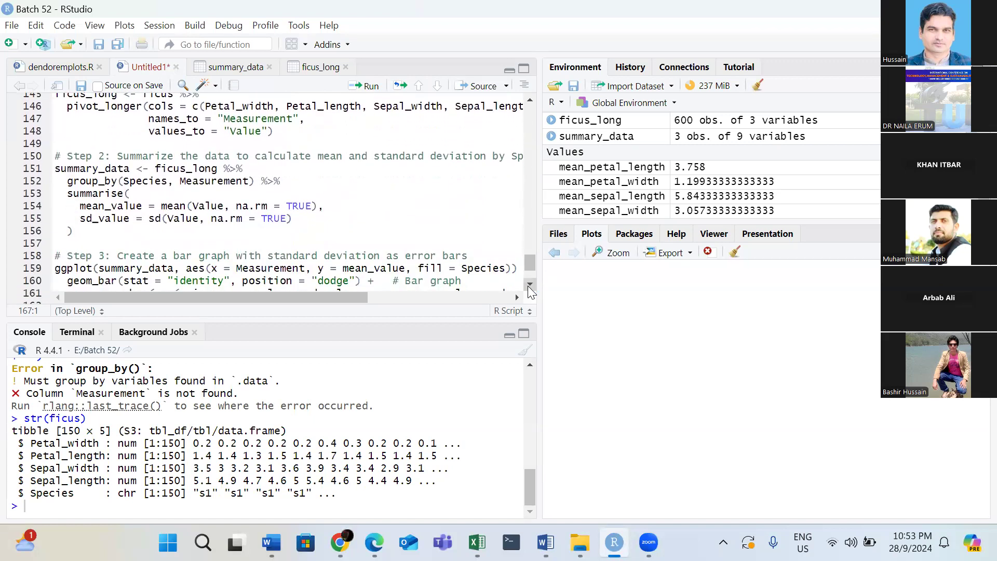
pyautogui.moveTo(529, 273); pyautogui.dragTo(529, 252)
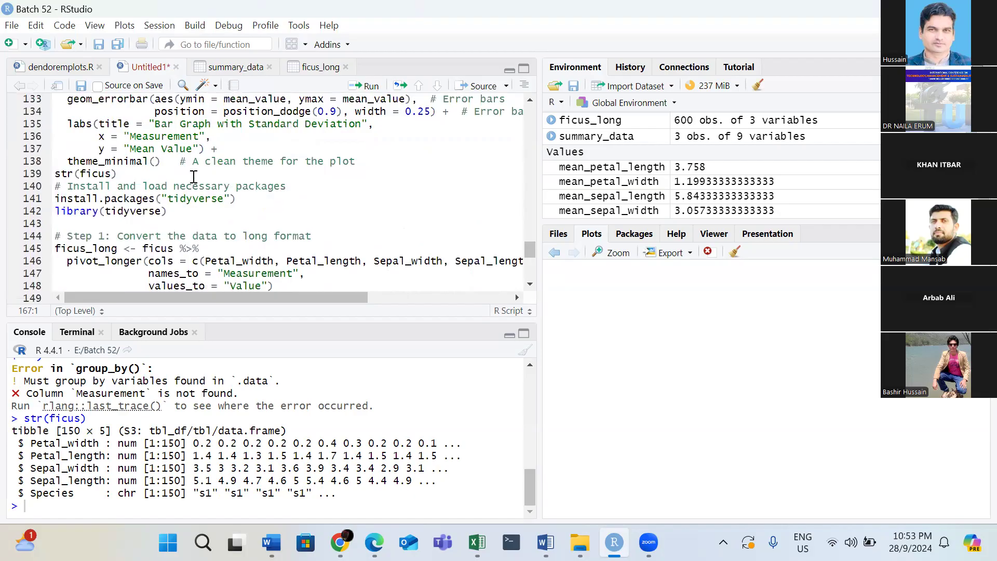
pyautogui.click(250, 210)
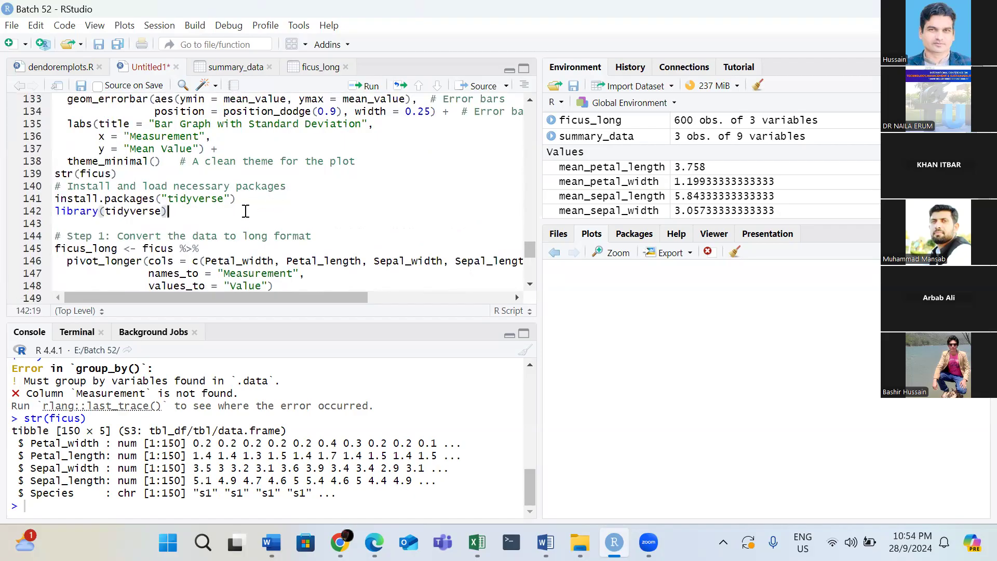
pyautogui.click(372, 87)
pyautogui.click(372, 87)
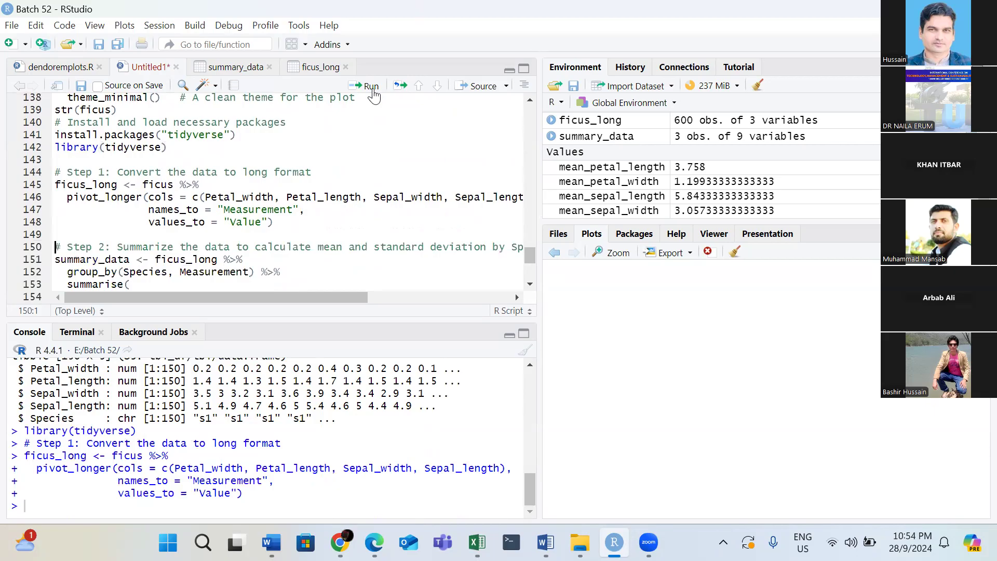
pyautogui.click(371, 87)
pyautogui.click(372, 87)
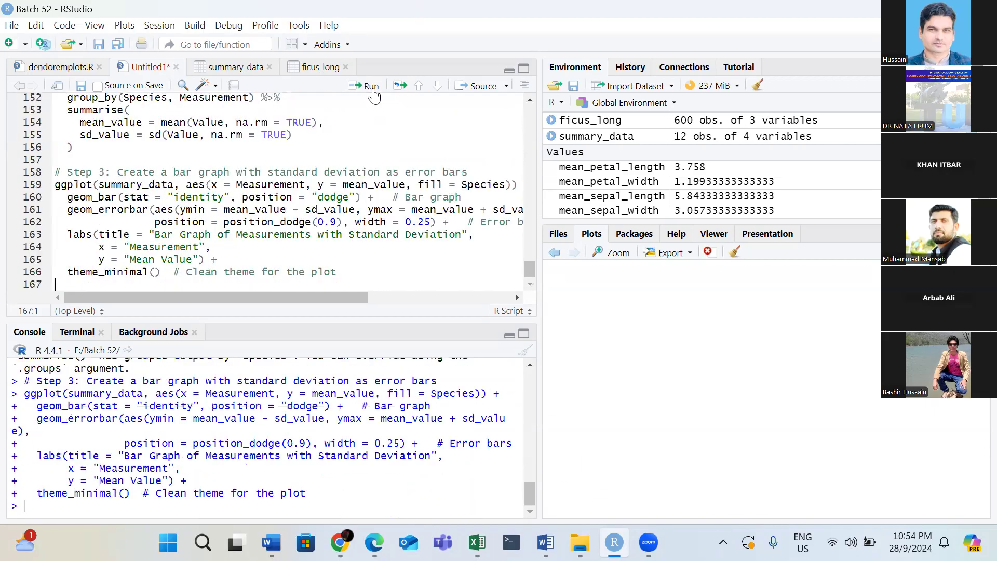
# Finish running the bar graph code at the end of the script and look back at ChatGPT's listed steps for it.
pyautogui.click(372, 90)
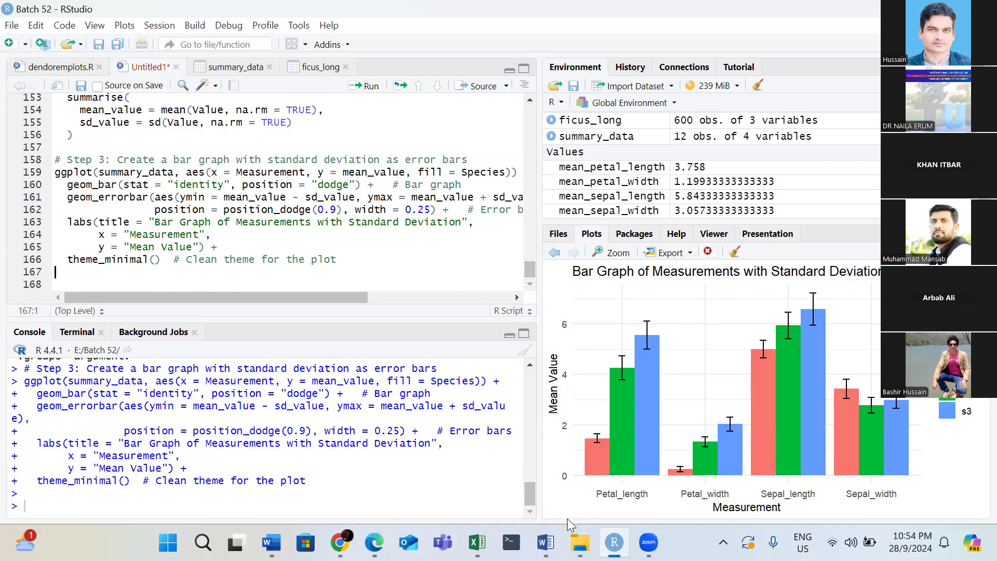
pyautogui.click(340, 542)
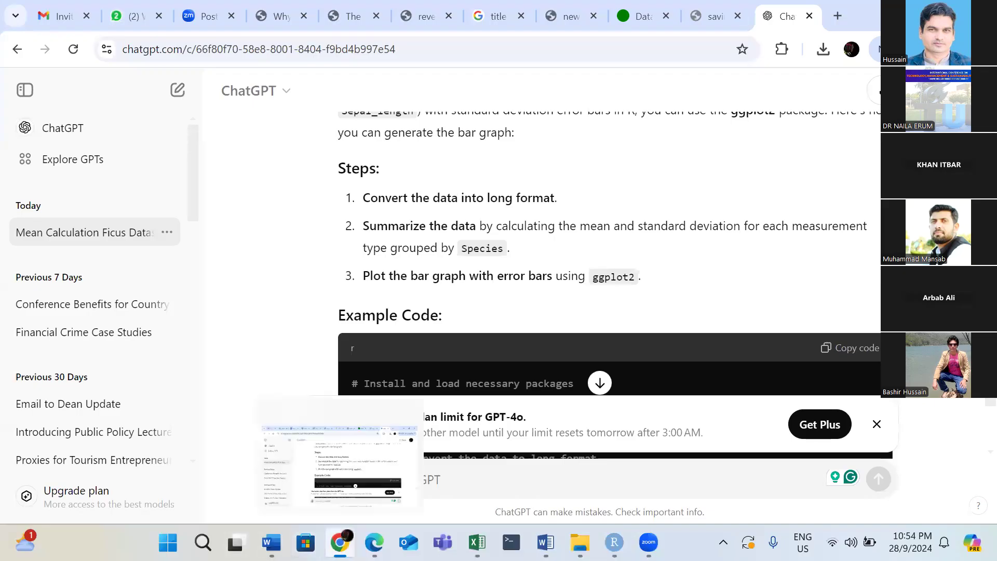
pyautogui.click(340, 541)
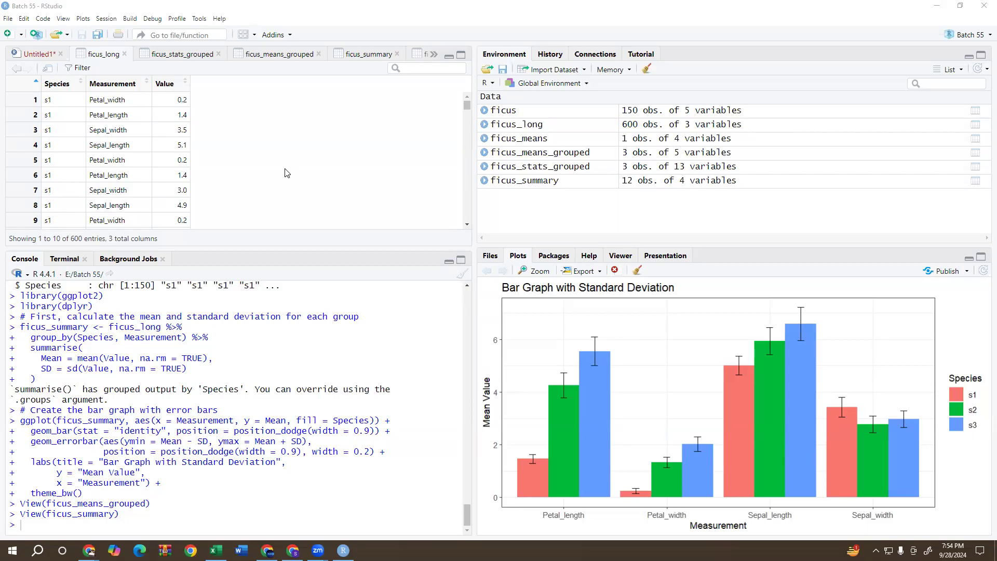
# View the ficus data frame, and enter and run data() on line 197 of the Untitled1 script.
pyautogui.click(503, 111)
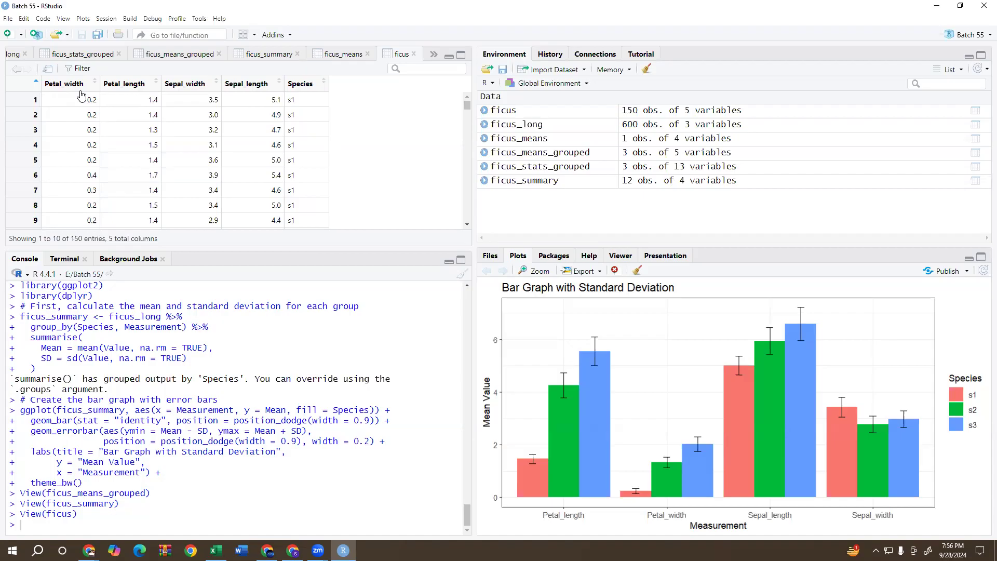
pyautogui.click(19, 57)
pyautogui.click(19, 57)
pyautogui.write('data(')
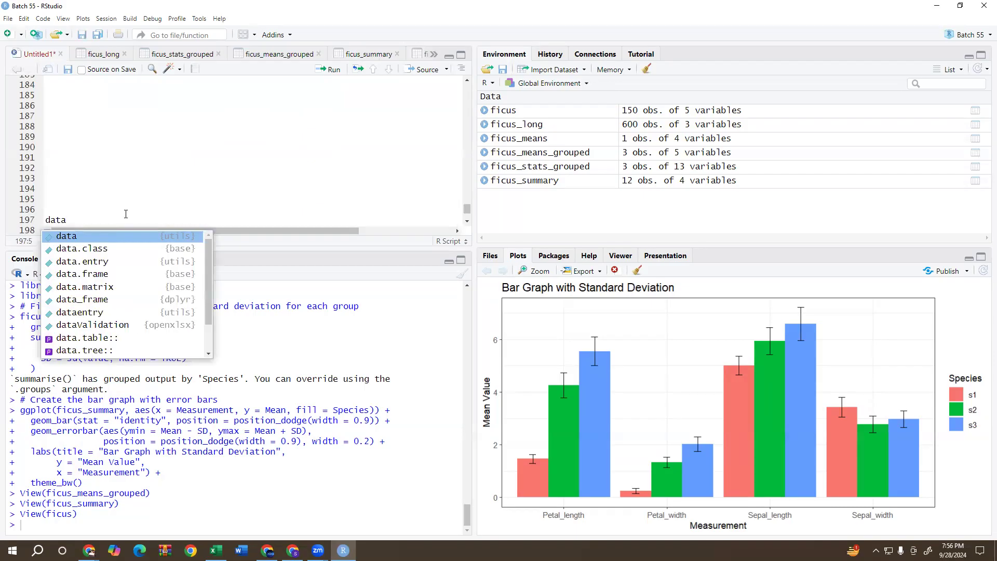
pyautogui.click(95, 236)
pyautogui.write(')')
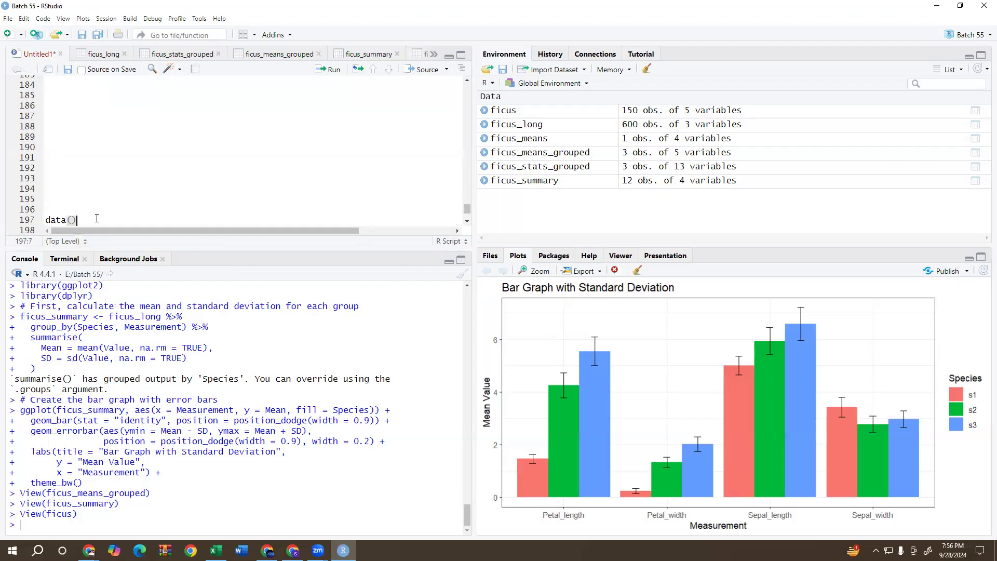
pyautogui.click(331, 69)
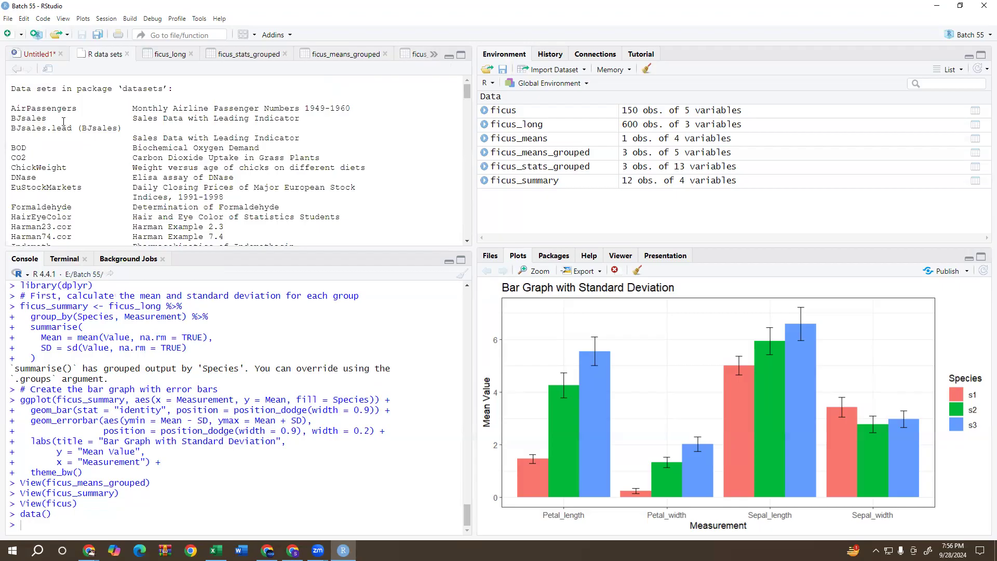
# Look through the names and descriptions of R's available data sets, down to the end of the list and back up.
pyautogui.scroll(-2, 63, 121)
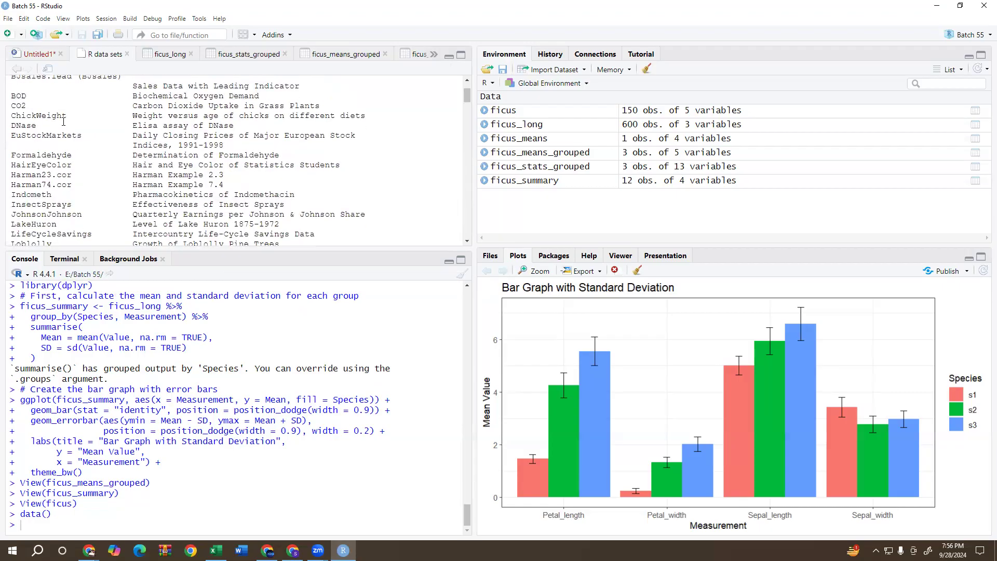
pyautogui.scroll(-9, 63, 121)
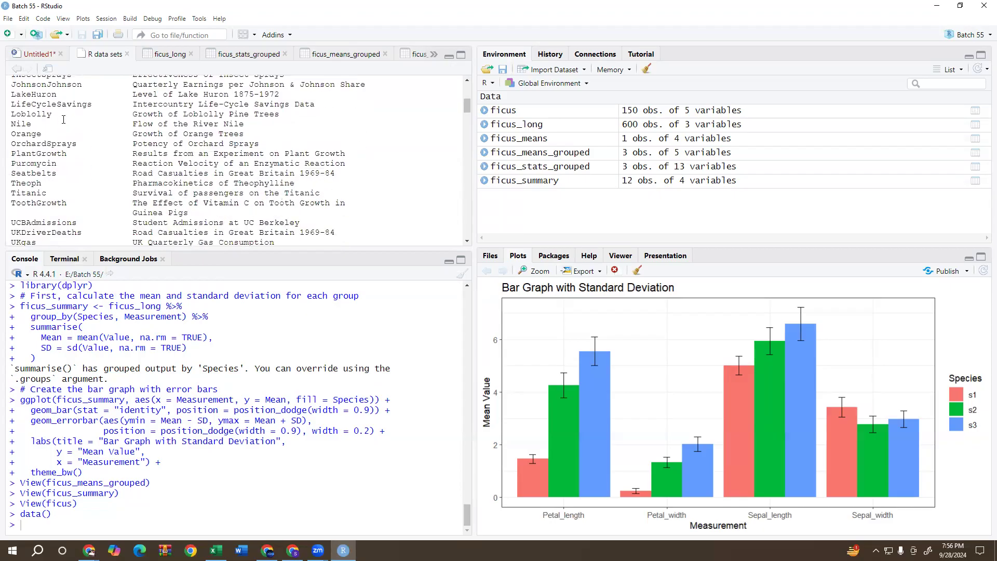
pyautogui.scroll(-8, 64, 120)
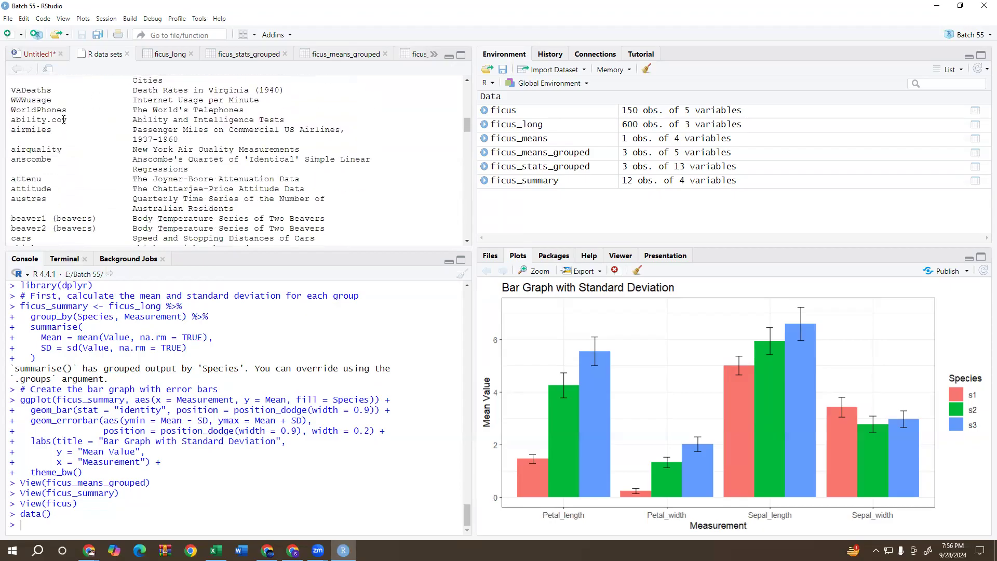
pyautogui.scroll(-8, 63, 120)
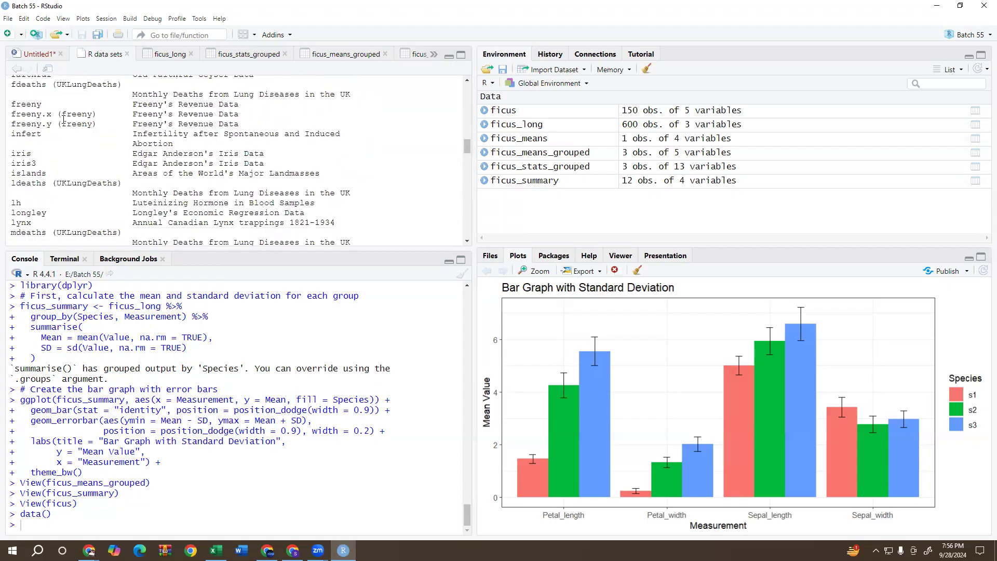
pyautogui.scroll(-10, 63, 120)
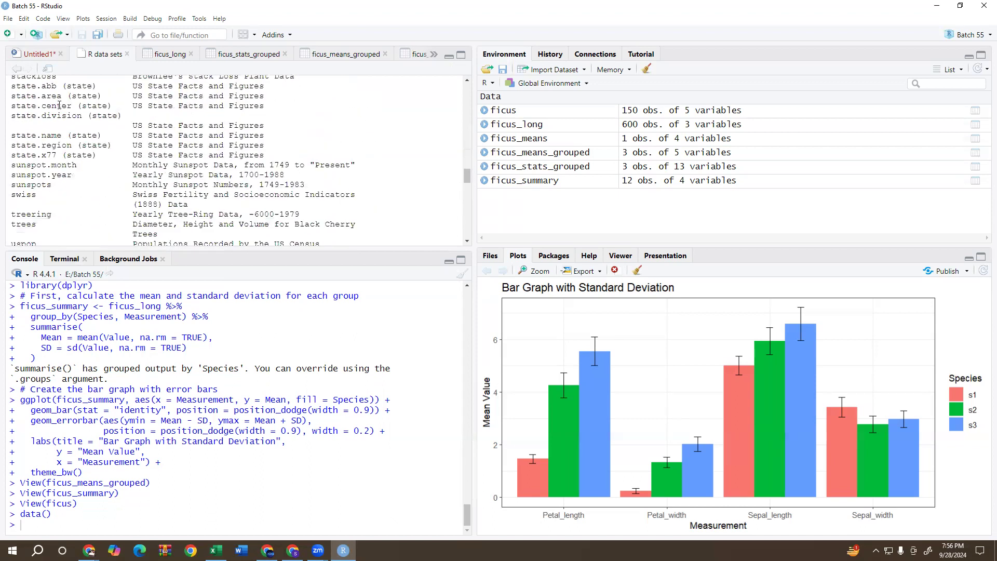
pyautogui.scroll(-10, 59, 105)
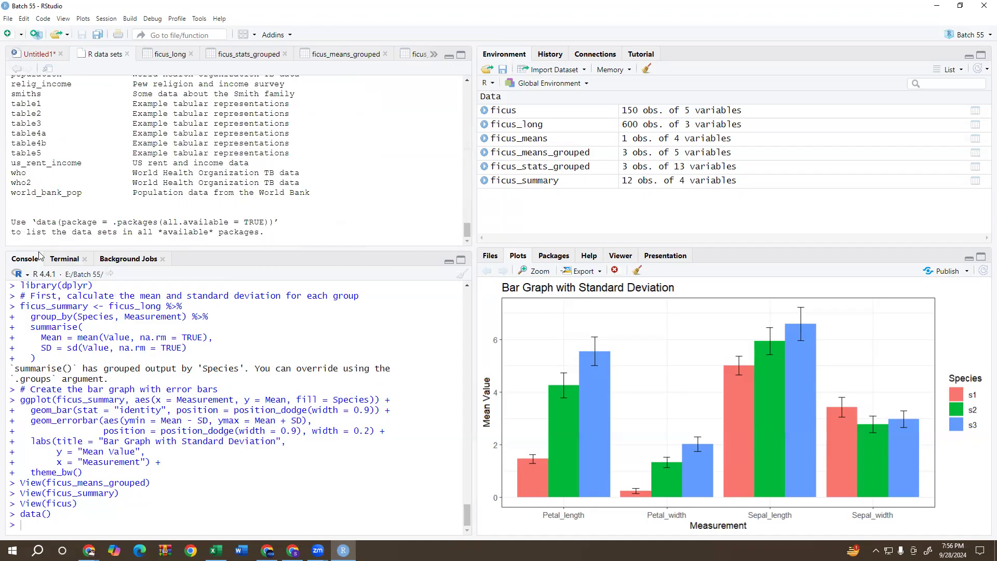
pyautogui.scroll(10, 211, 191)
pyautogui.scroll(10, 211, 191)
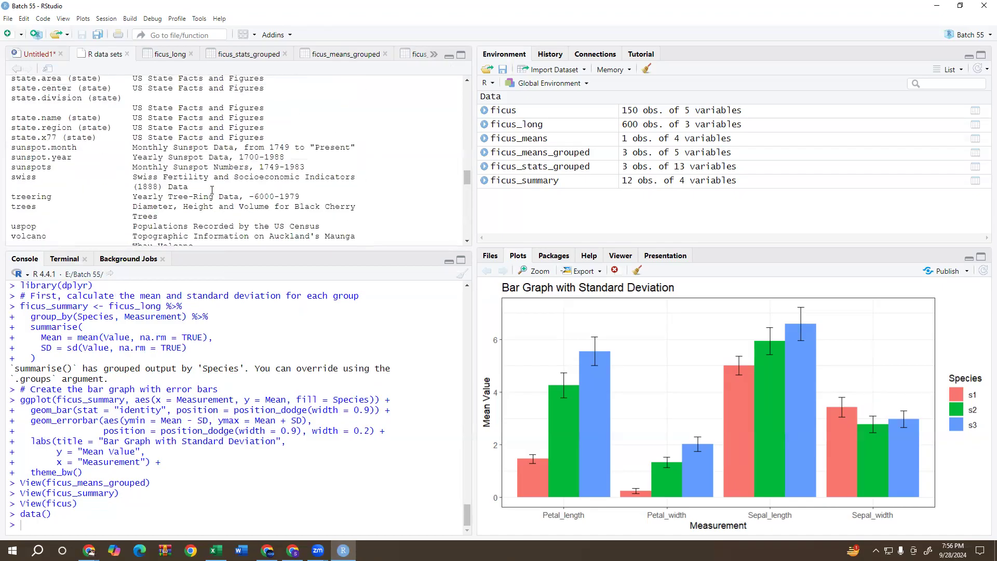
pyautogui.scroll(1, 211, 191)
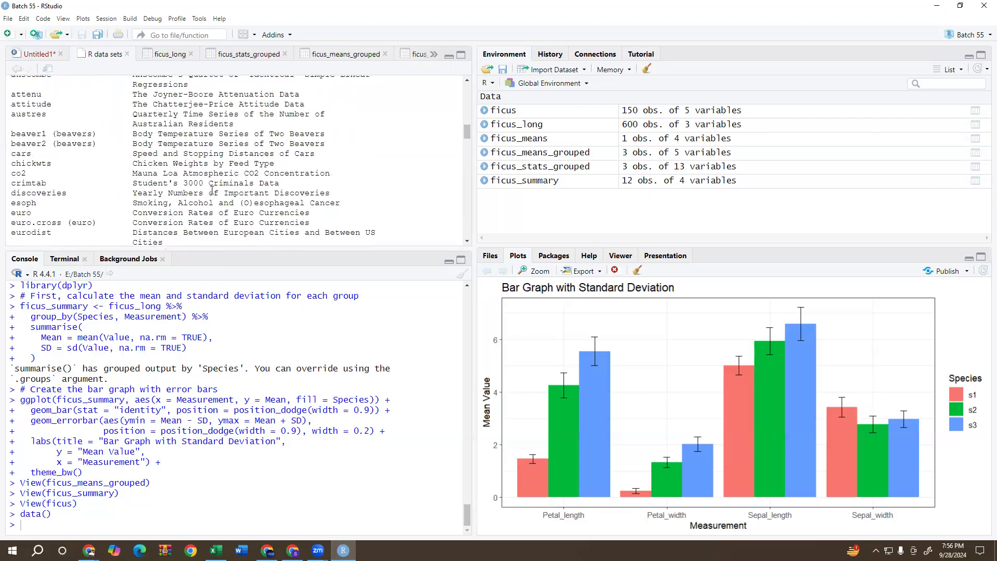
pyautogui.scroll(10, 213, 189)
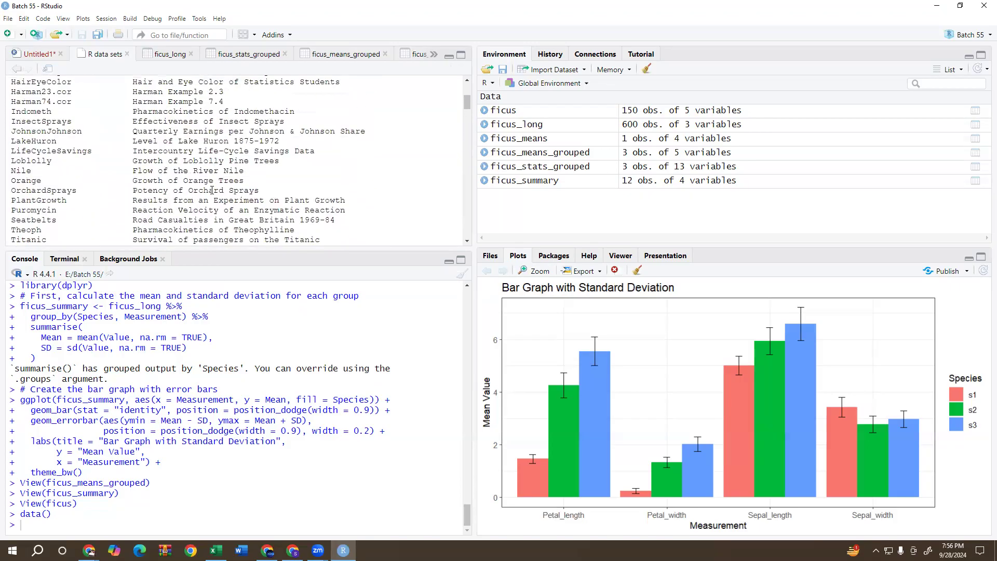